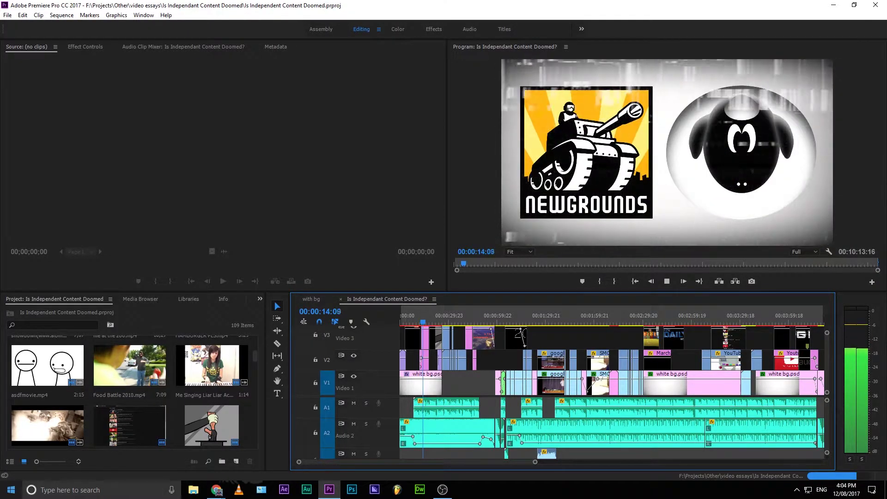
- Watch the sequence playback in an enlarged program monitor, stop it and restore the normal panel layout
{"action": "left_click", "coordinate": [597, 175]}
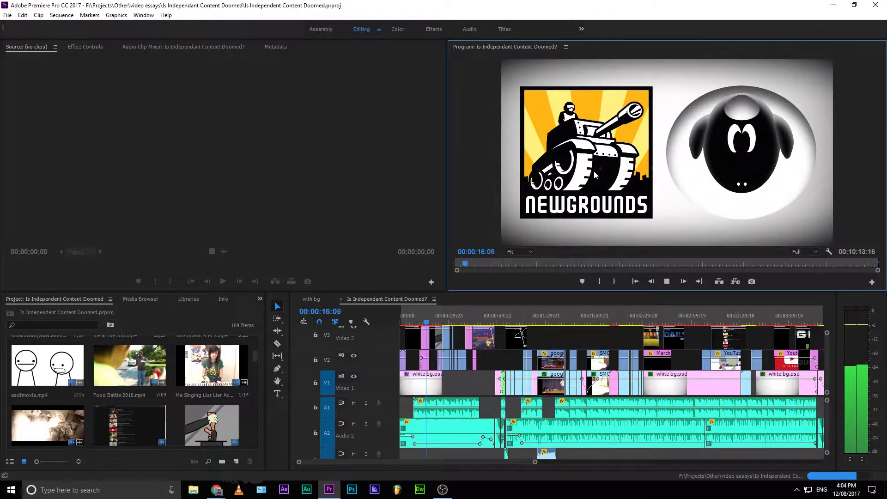
{"action": "key", "text": "grave"}
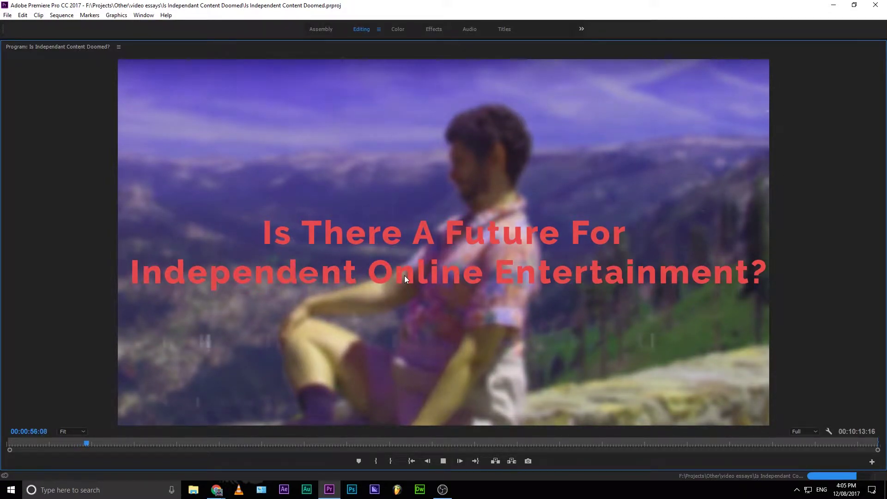
{"action": "key", "text": "space"}
{"action": "key", "text": "grave"}
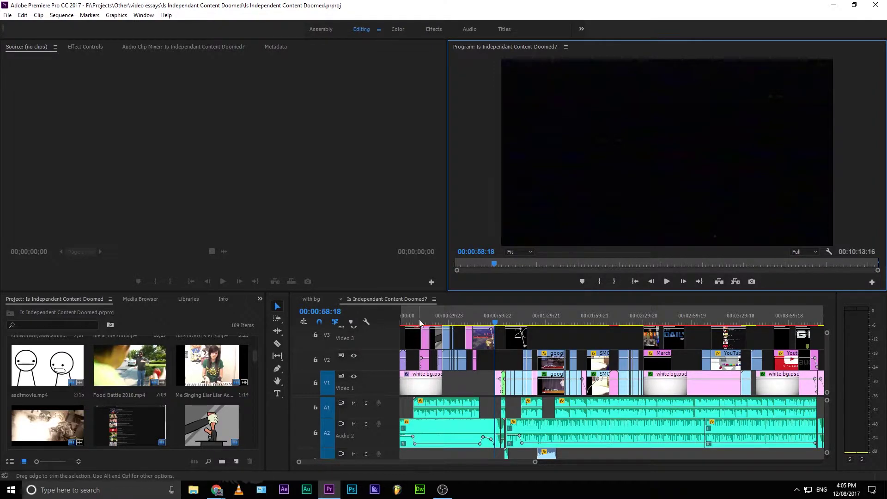
- Play the intro bumper from the start of the sequence and examine the Bumper.mov clip in the timeline
{"action": "key", "text": "shift+3"}
{"action": "key", "text": "Home"}
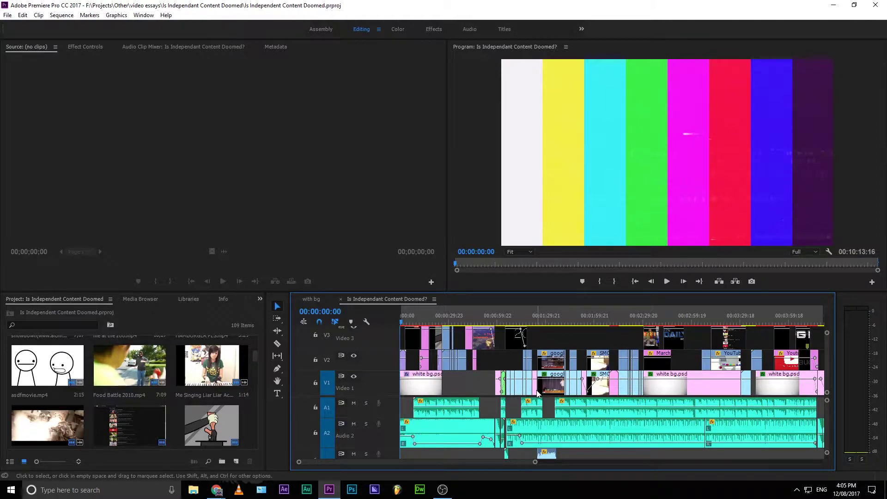
{"action": "key", "text": "space"}
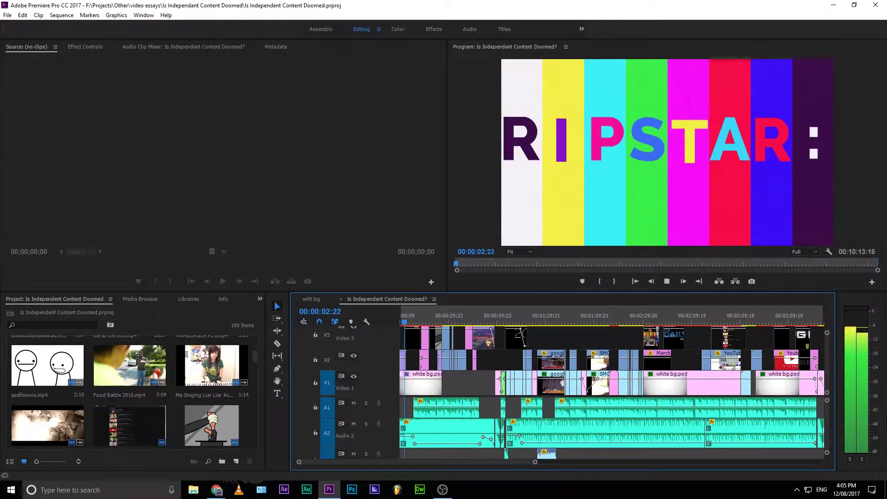
{"action": "key", "text": "space"}
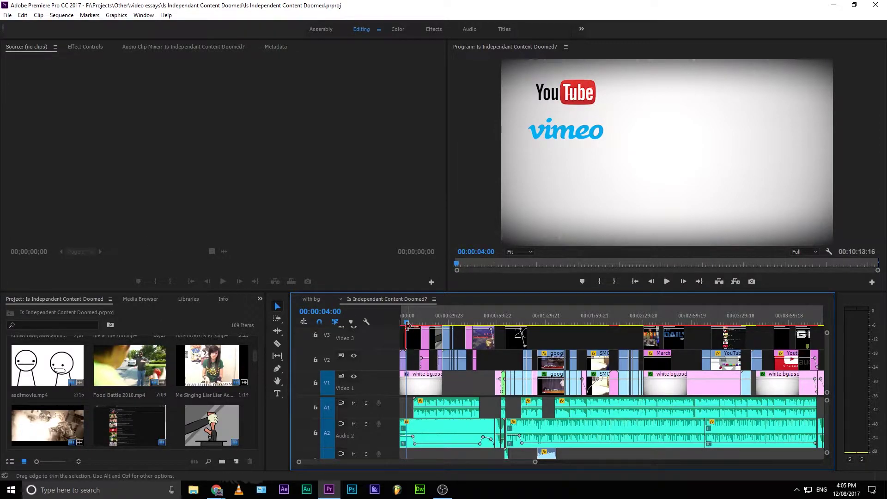
{"action": "key", "text": "Home"}
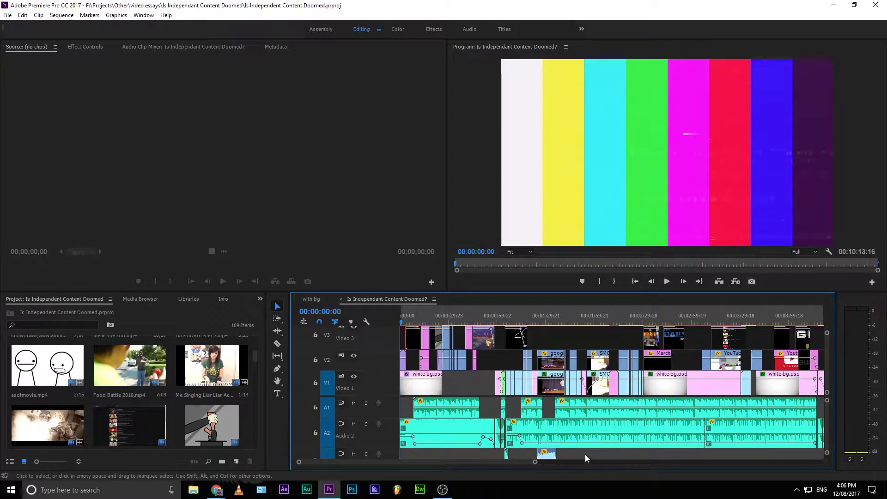
{"action": "left_click_drag", "start_coordinate": [536, 462], "coordinate": [324, 462]}
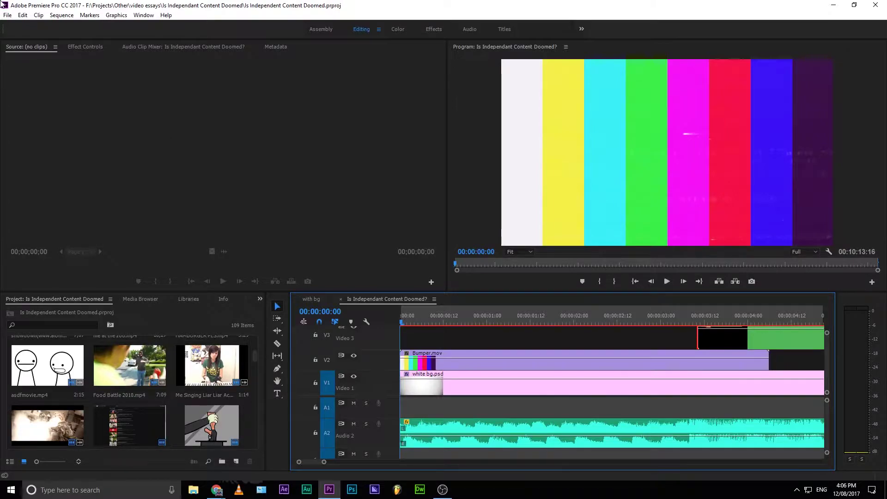
- Open the project Bumper.prproj from the Art\New Intro 2017 folder
{"action": "left_click", "coordinate": [7, 15]}
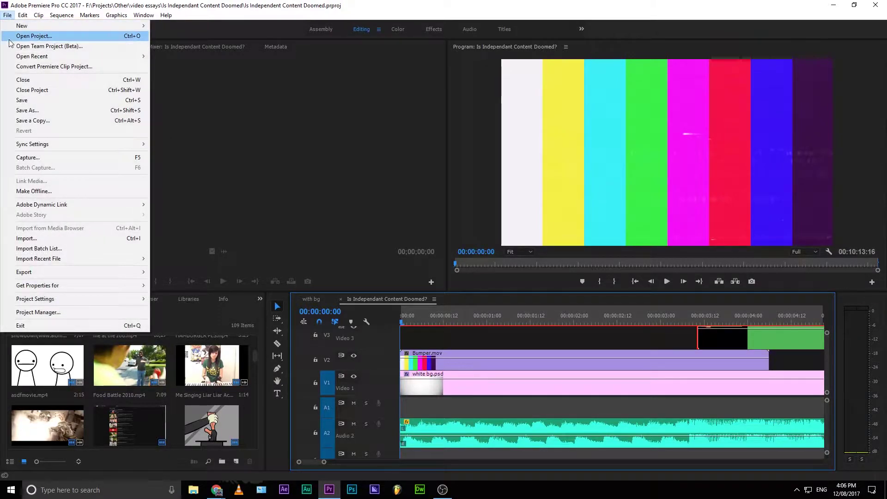
{"action": "left_click", "coordinate": [40, 36]}
{"action": "left_click", "coordinate": [187, 41]}
{"action": "left_click", "coordinate": [170, 42]}
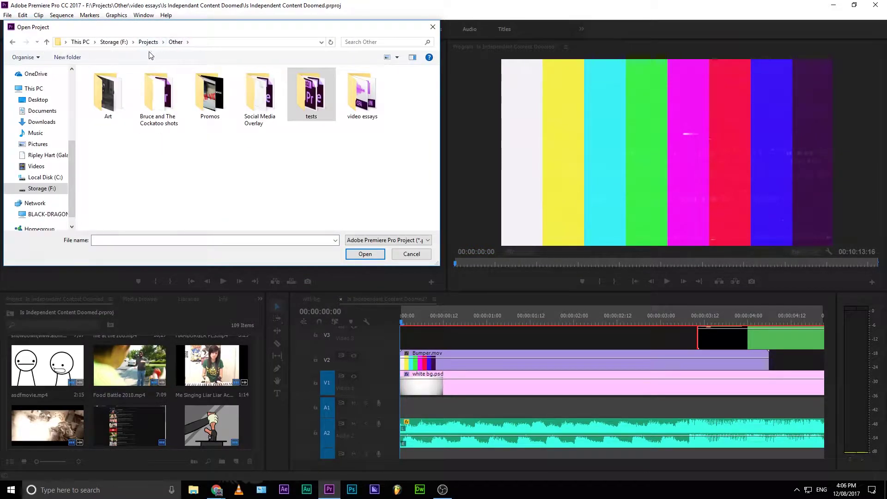
{"action": "double_click", "coordinate": [124, 85]}
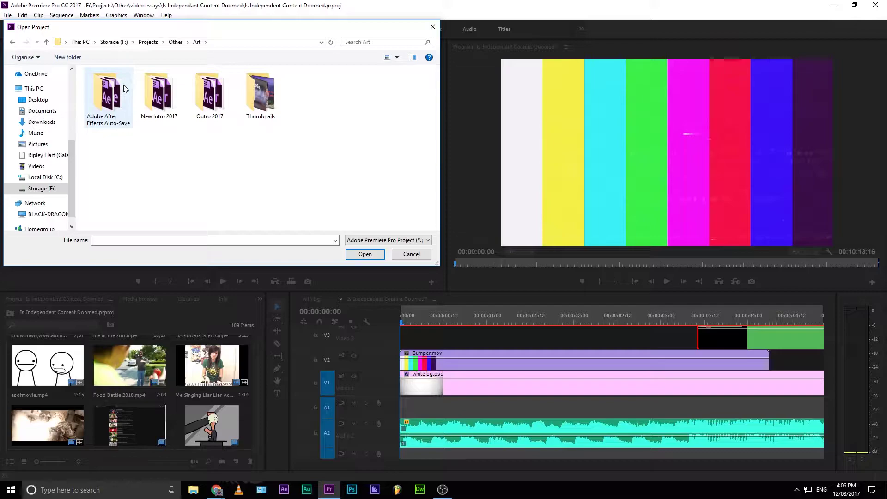
{"action": "double_click", "coordinate": [159, 92]}
{"action": "double_click", "coordinate": [244, 82]}
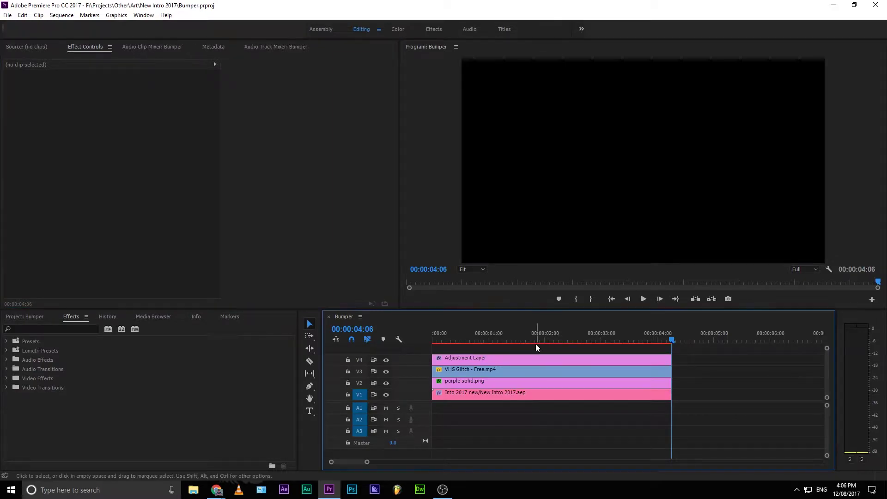
- Play the Bumper sequence from its first frame and return the playhead to the start
{"action": "left_click_drag", "start_coordinate": [537, 347], "coordinate": [430, 361]}
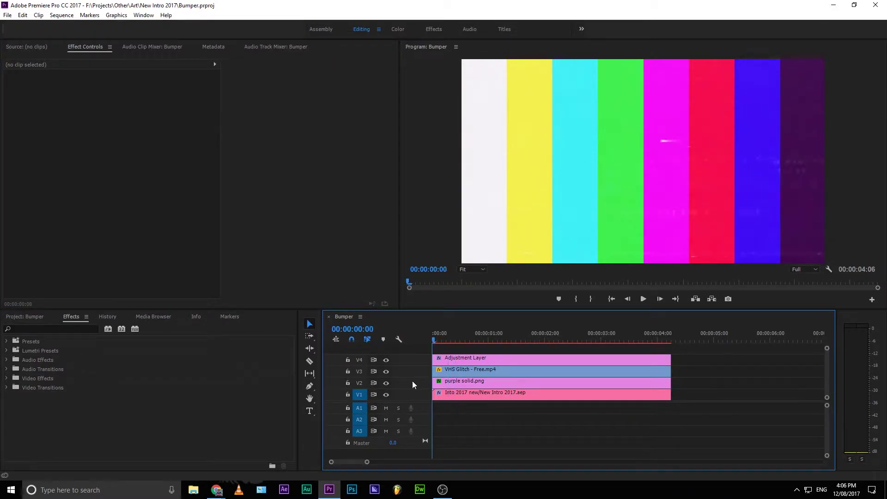
{"action": "key", "text": "space"}
{"action": "key", "text": "Home"}
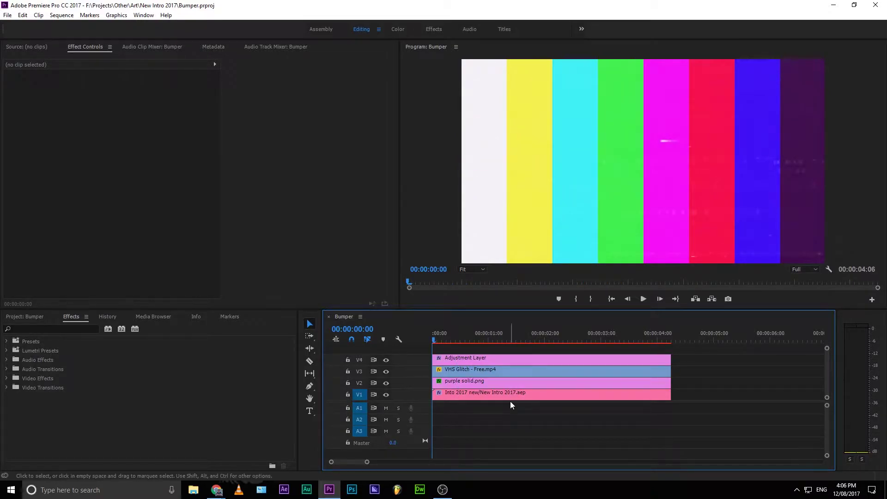
- Open the original composition of the Into 2017 new/New Intro 2017.aep clip on V1 in After Effects
{"action": "left_click", "coordinate": [514, 394]}
{"action": "right_click", "coordinate": [515, 392]}
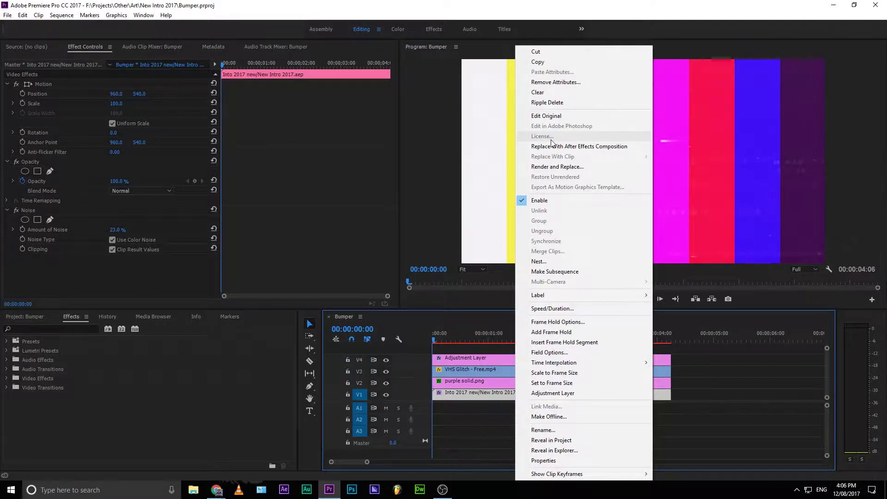
{"action": "left_click", "coordinate": [583, 116]}
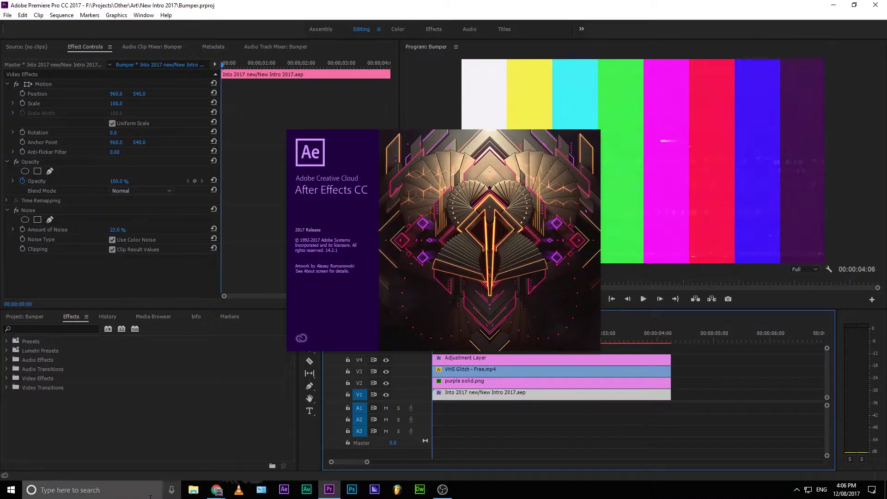
- Switch to Chrome, pause the Test Stream video on YouTube and minimize the browser window
{"action": "mouse_move", "coordinate": [217, 490]}
{"action": "left_click", "coordinate": [237, 464]}
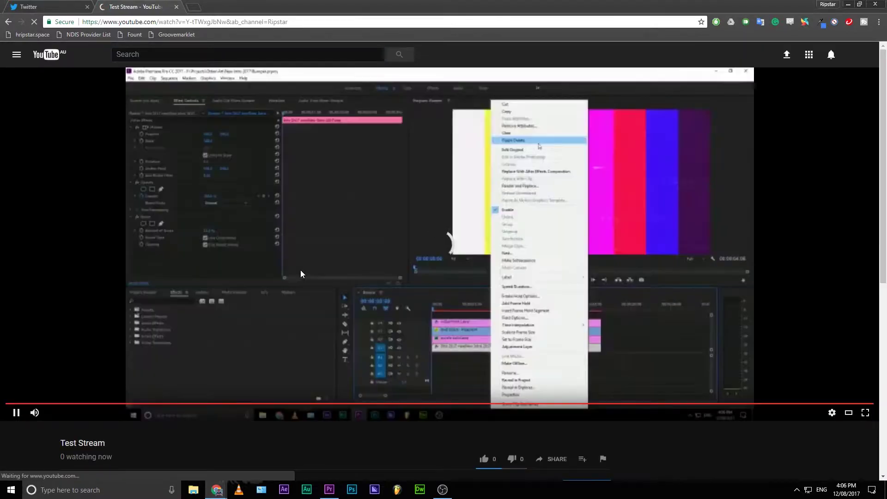
{"action": "left_click", "coordinate": [342, 259]}
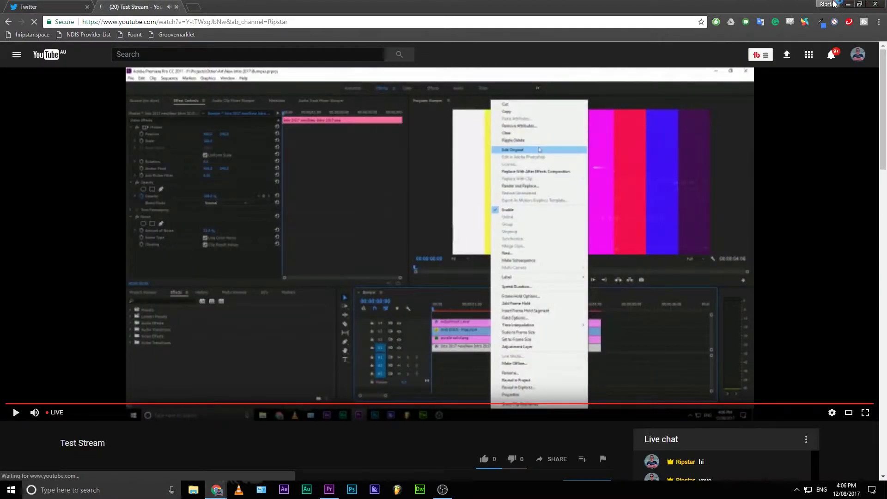
{"action": "left_click", "coordinate": [849, 5]}
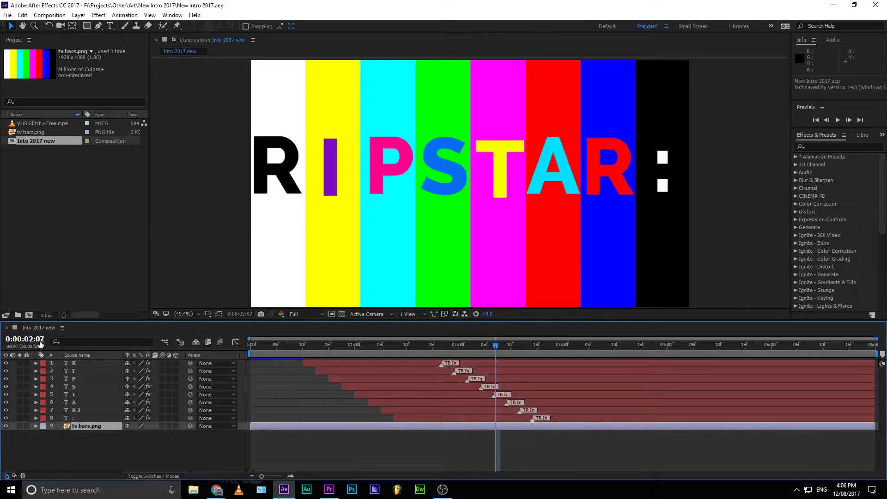
- Preview the Into 2017 new composition from its first frame, then stop the preview at the start
{"action": "left_click_drag", "start_coordinate": [338, 354], "coordinate": [249, 354]}
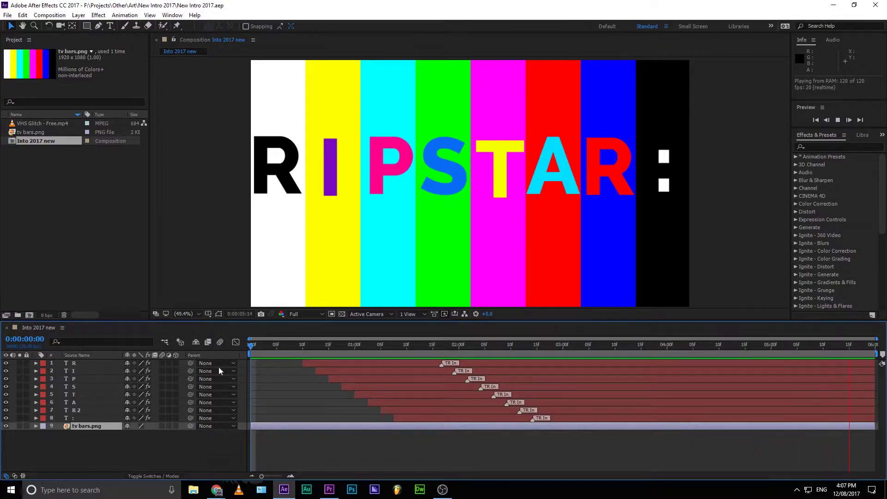
{"action": "key", "text": "space"}
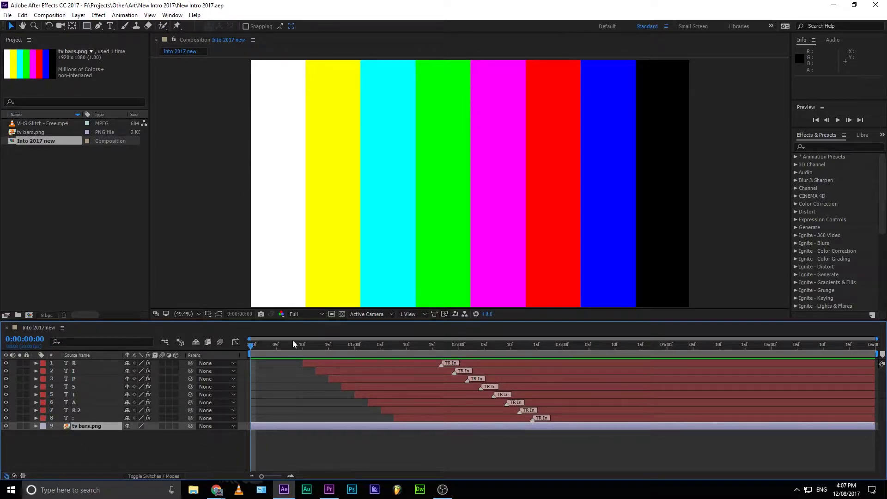
{"action": "left_click_drag", "start_coordinate": [303, 346], "coordinate": [206, 406]}
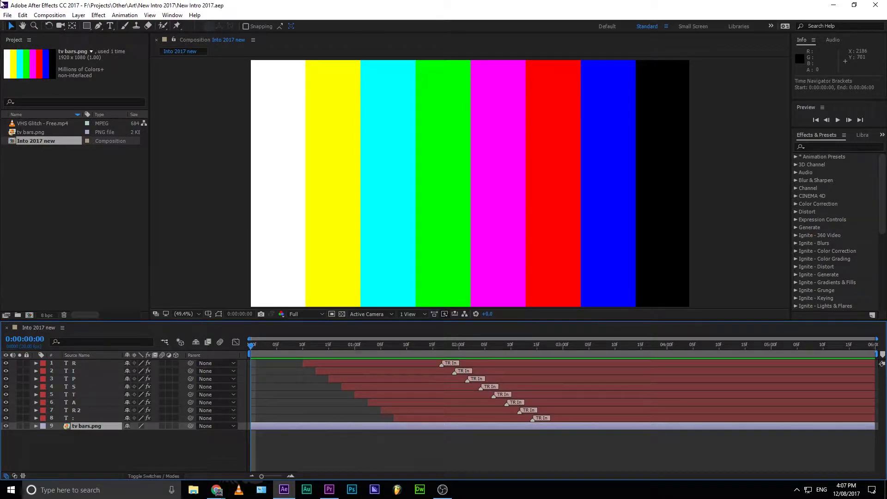
{"action": "left_click_drag", "start_coordinate": [99, 8], "coordinate": [197, 304]}
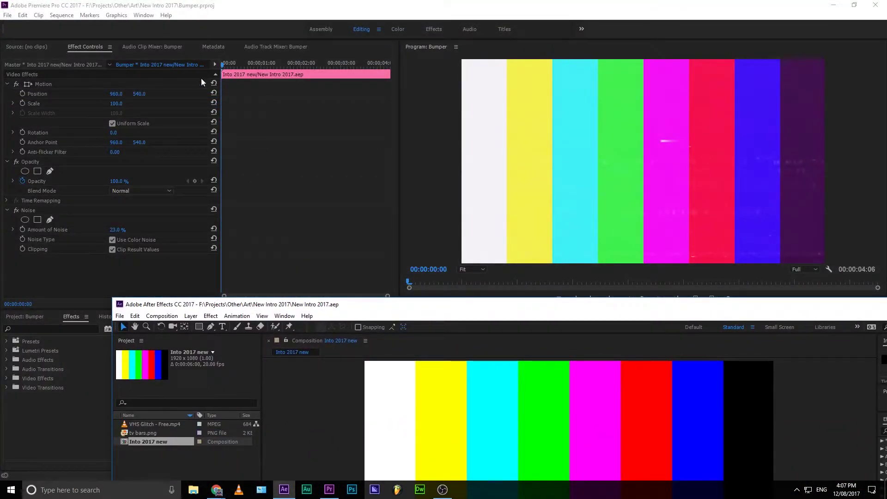
{"action": "double_click", "coordinate": [240, 304]}
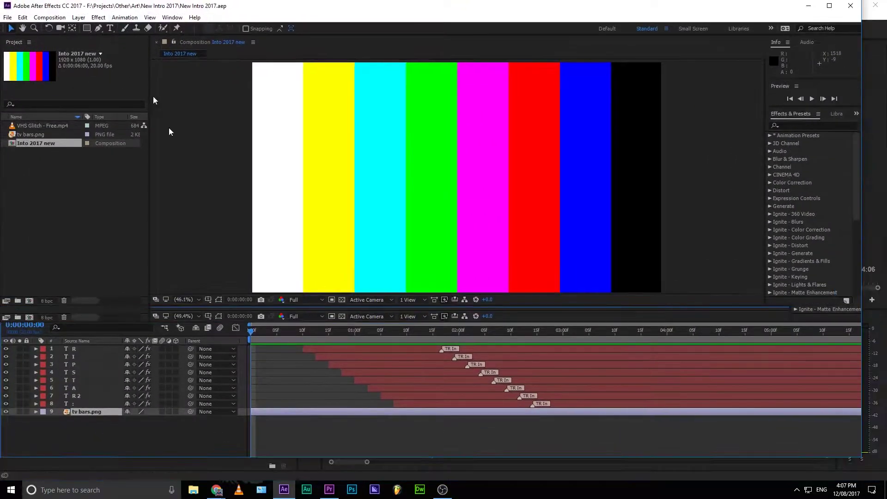
{"action": "double_click", "coordinate": [121, 5]}
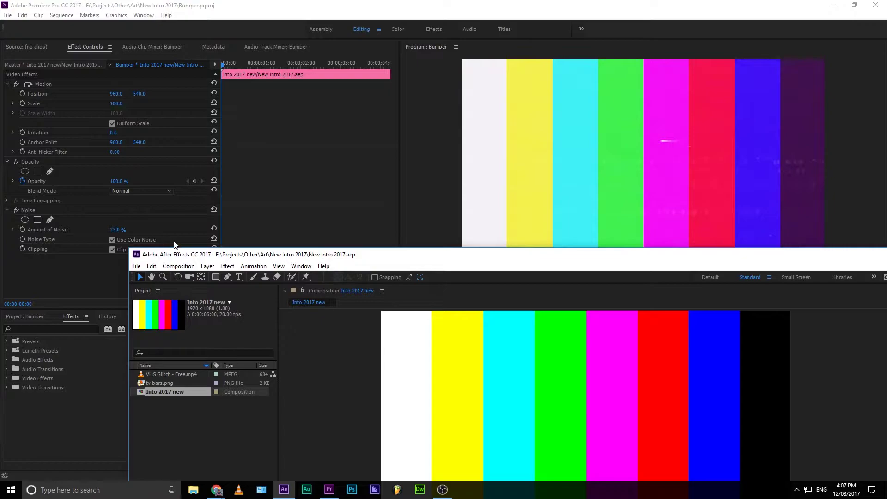
{"action": "left_click_drag", "start_coordinate": [188, 256], "coordinate": [92, 2]}
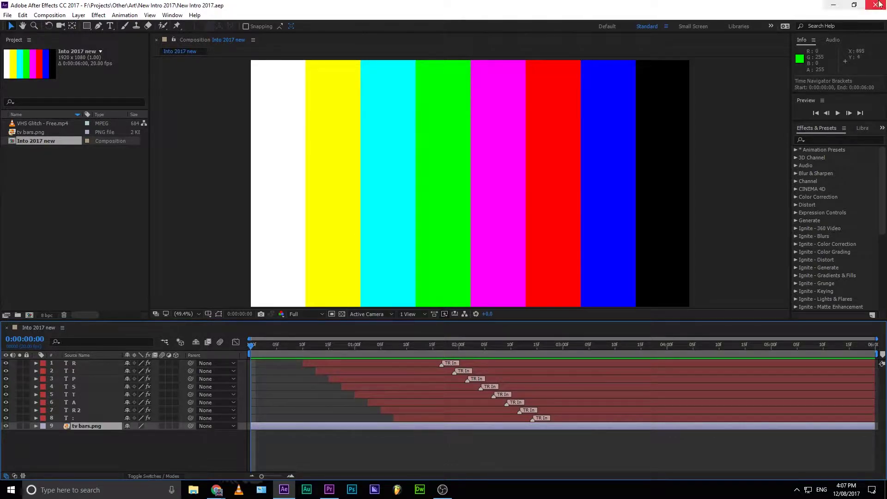
{"action": "double_click", "coordinate": [534, 4]}
{"action": "left_click_drag", "start_coordinate": [524, 274], "coordinate": [614, 2]}
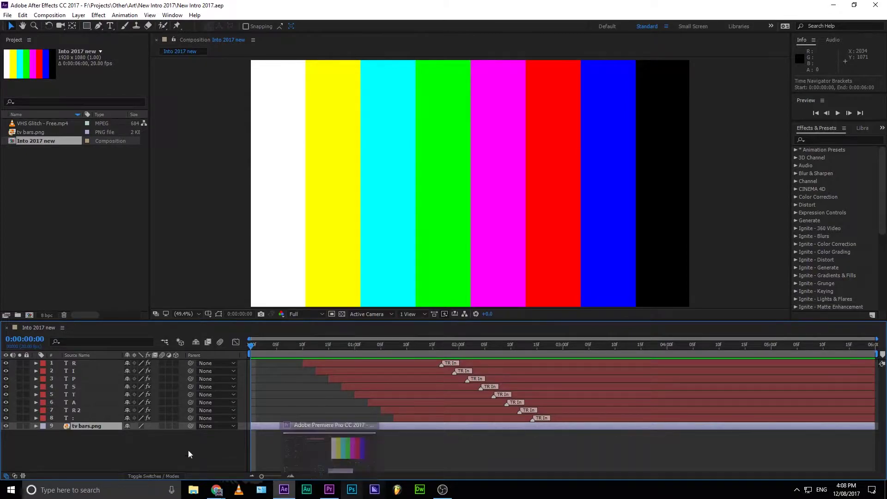
- At 0:00:04:13, hide and reshow the R, I and tv bars.png layers in turn, then return to the first frame
{"action": "left_click_drag", "start_coordinate": [252, 345], "coordinate": [733, 342]}
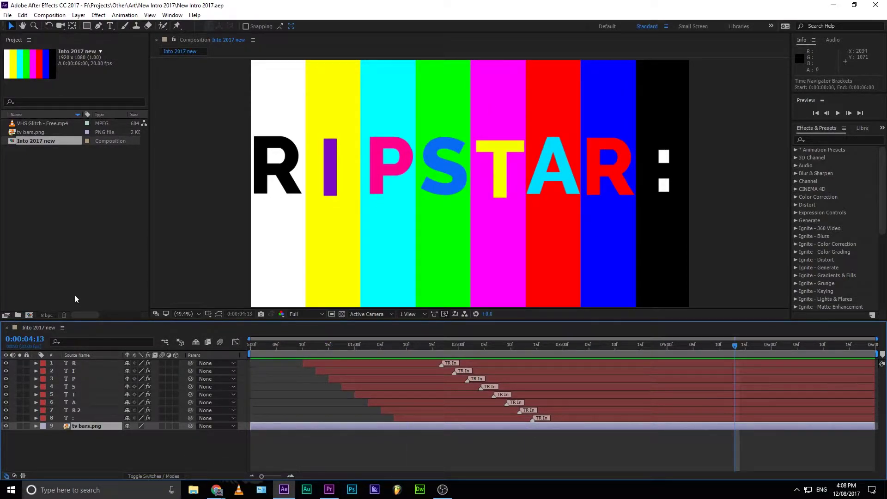
{"action": "left_click", "coordinate": [6, 363]}
{"action": "left_click", "coordinate": [6, 363]}
{"action": "left_click", "coordinate": [5, 371]}
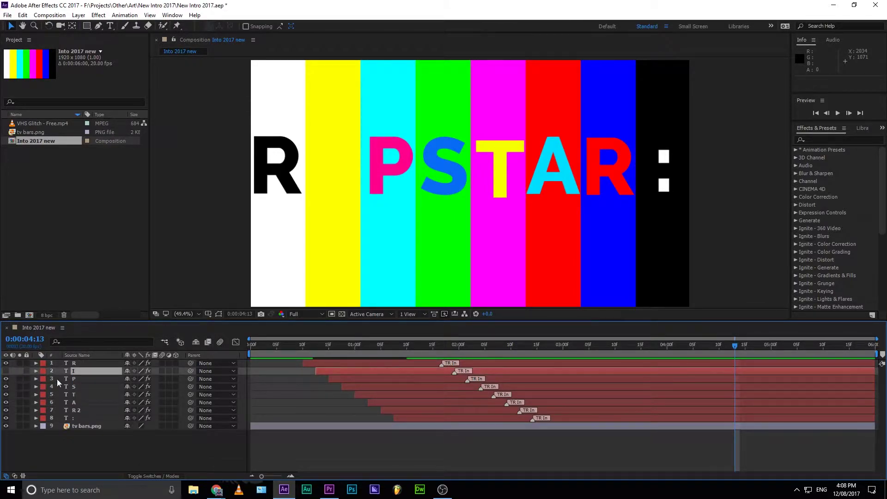
{"action": "left_click", "coordinate": [6, 371]}
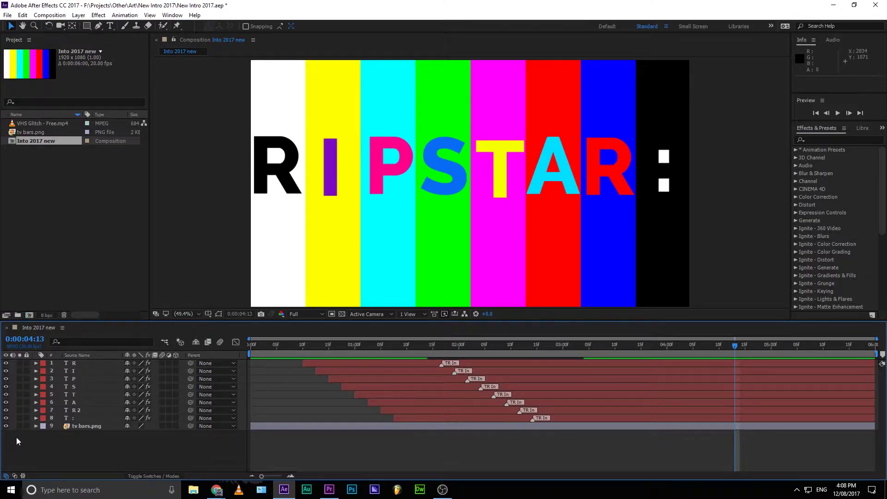
{"action": "left_click", "coordinate": [6, 426]}
{"action": "left_click", "coordinate": [5, 426]}
{"action": "left_click", "coordinate": [5, 425]}
{"action": "left_click", "coordinate": [6, 425]}
{"action": "left_click_drag", "start_coordinate": [301, 345], "coordinate": [200, 414]}
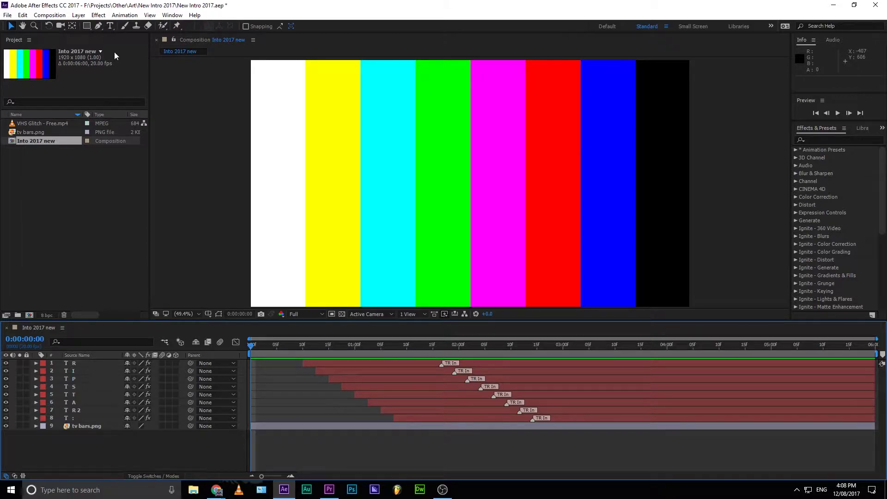
- Open the Animation Composer panel, dock it with the Project panel and widen the panel group until its preset list fits
{"action": "left_click", "coordinate": [172, 16]}
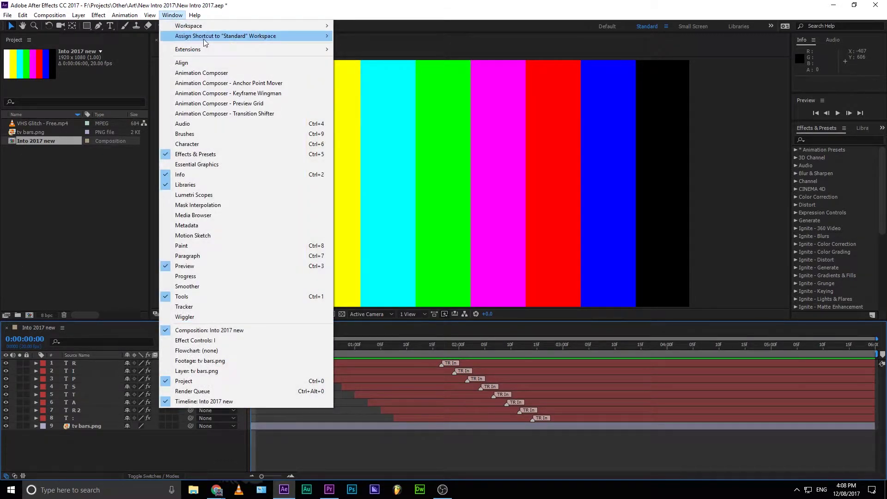
{"action": "mouse_move", "coordinate": [232, 27]}
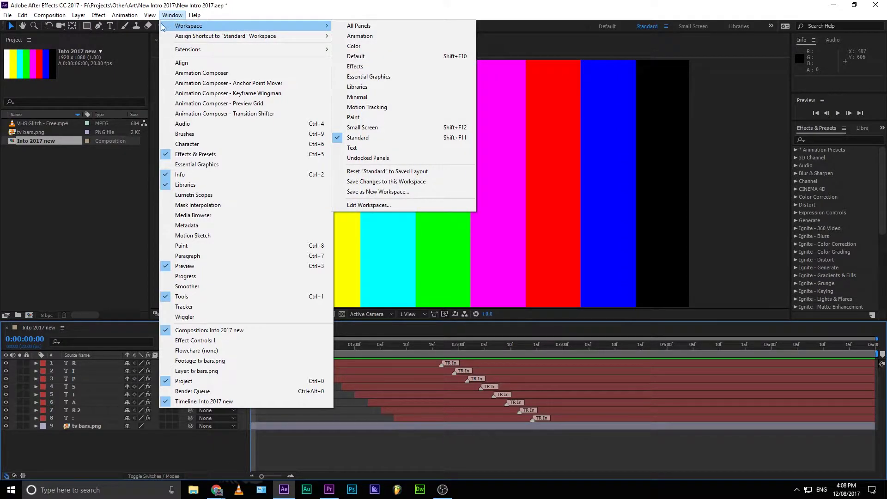
{"action": "mouse_move", "coordinate": [93, 23]}
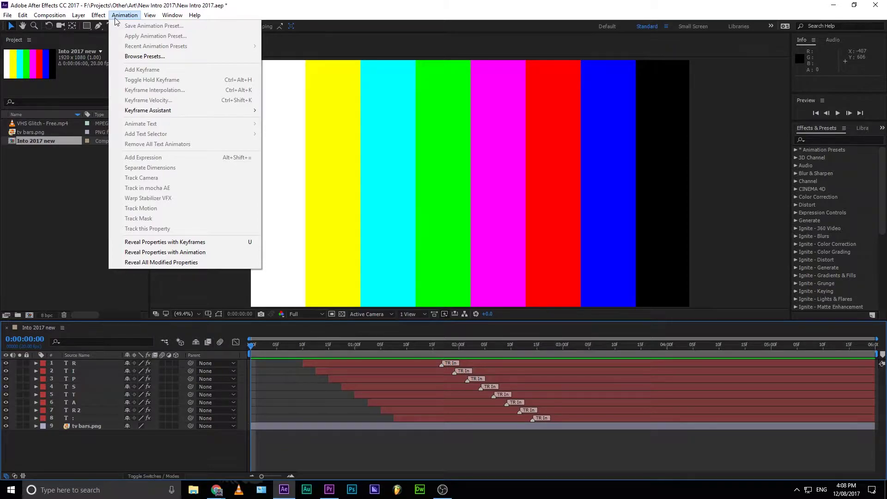
{"action": "mouse_move", "coordinate": [177, 21]}
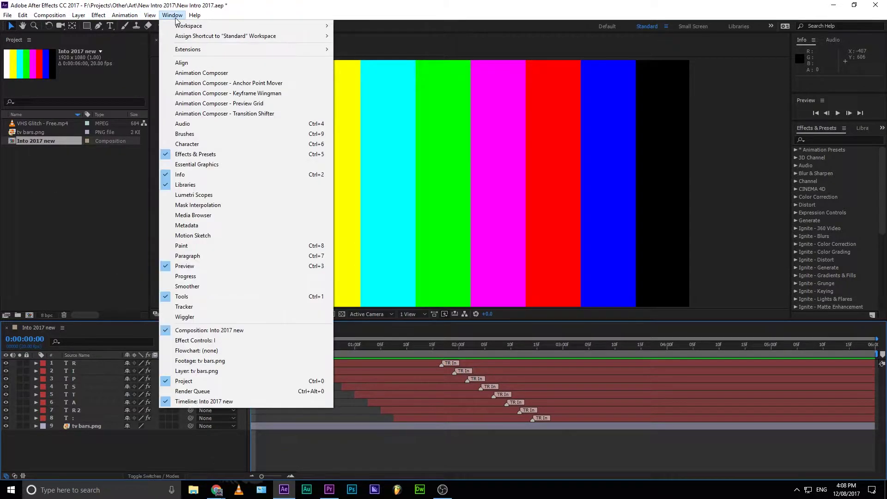
{"action": "left_click", "coordinate": [231, 73]}
{"action": "left_click_drag", "start_coordinate": [221, 78], "coordinate": [84, 68]}
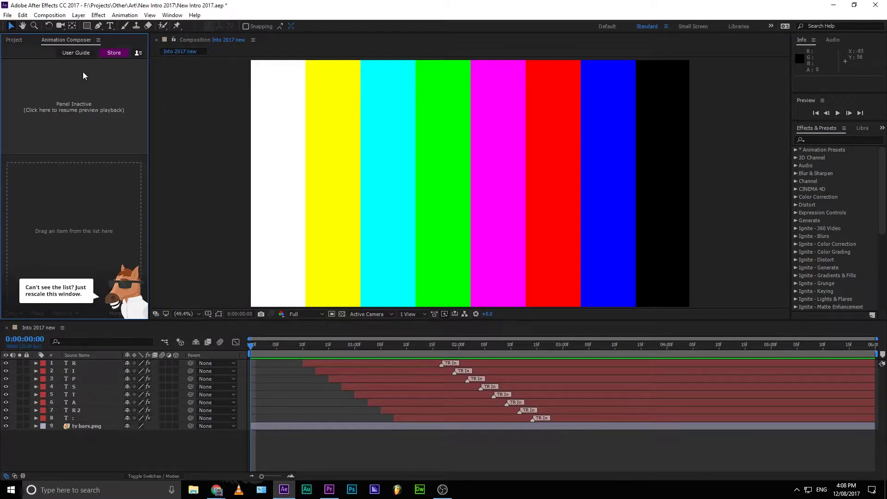
{"action": "left_click_drag", "start_coordinate": [148, 62], "coordinate": [311, 135]}
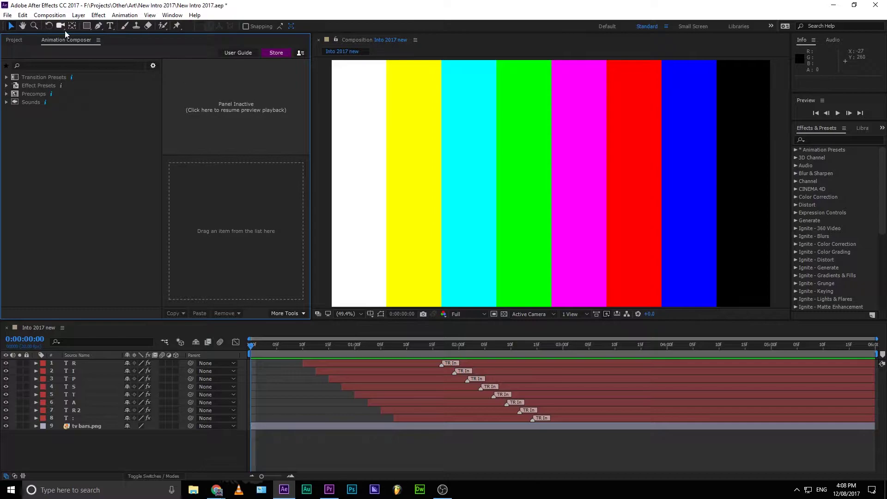
- Open Animation Composer - Transition Shifter, dock it in the Project panel group and bring the Animation Composer panel back to the front
{"action": "left_click", "coordinate": [172, 14]}
{"action": "mouse_move", "coordinate": [200, 30]}
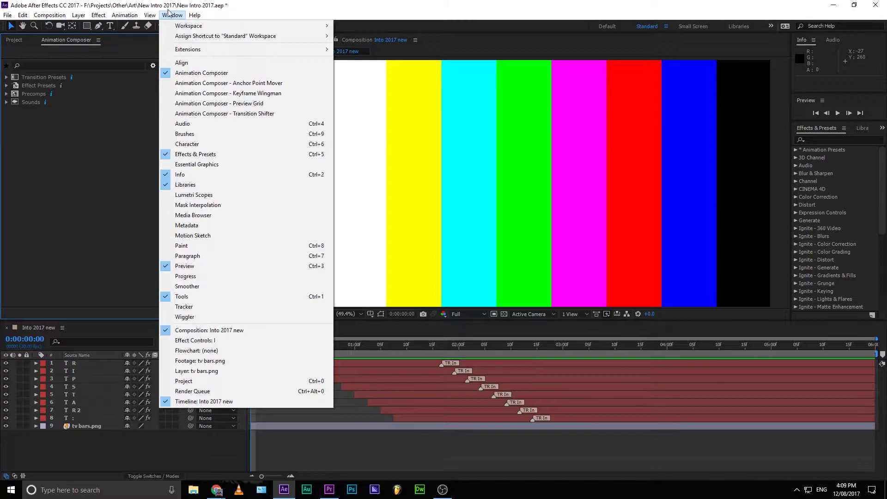
{"action": "mouse_move", "coordinate": [173, 21]}
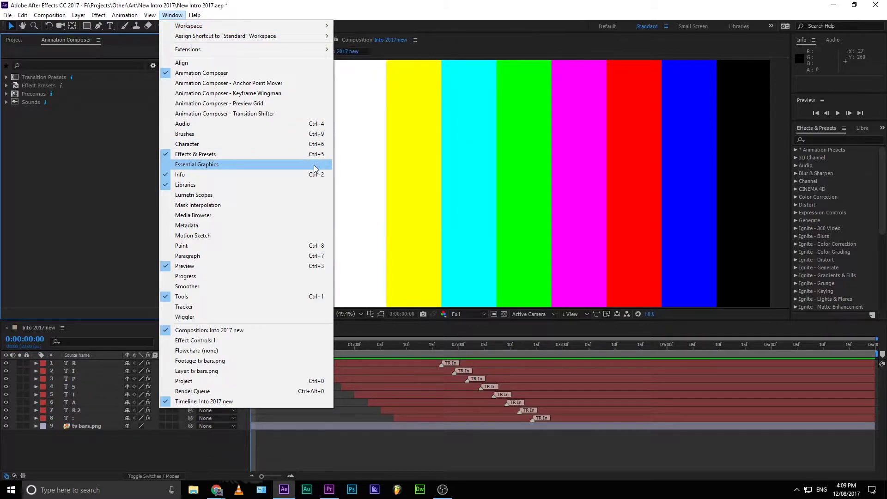
{"action": "mouse_move", "coordinate": [330, 31]}
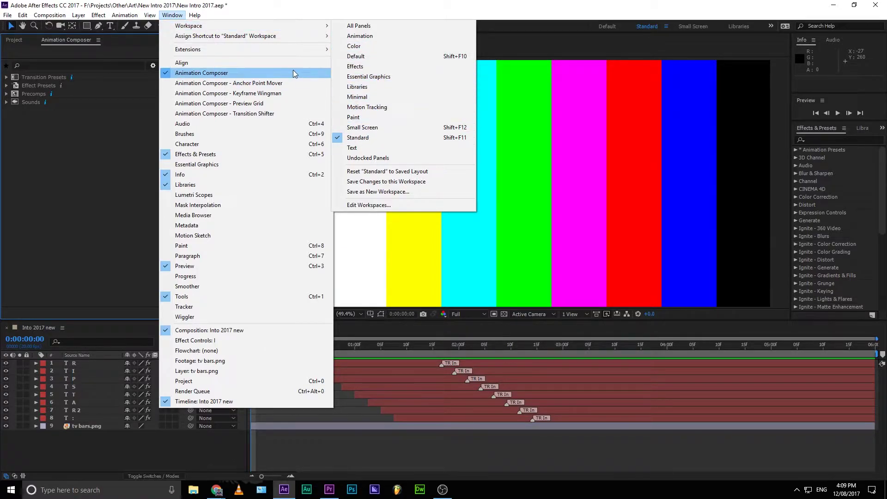
{"action": "left_click", "coordinate": [281, 113]}
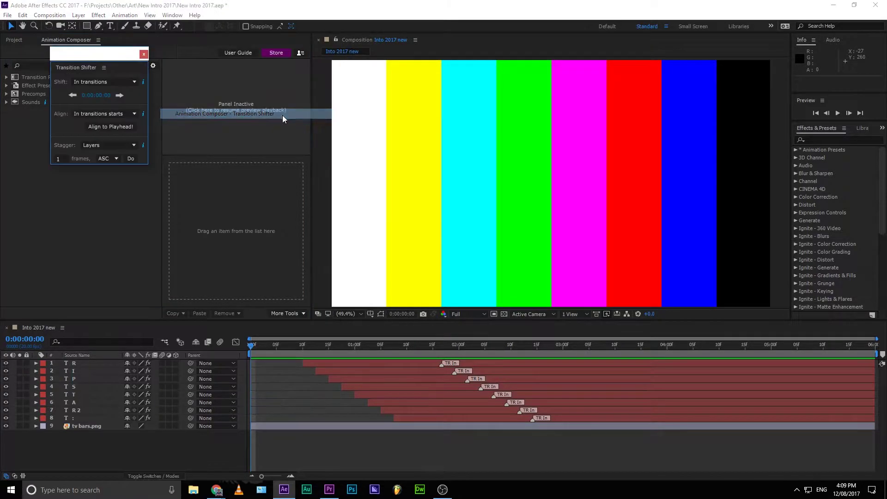
{"action": "left_click_drag", "start_coordinate": [90, 56], "coordinate": [83, 34]}
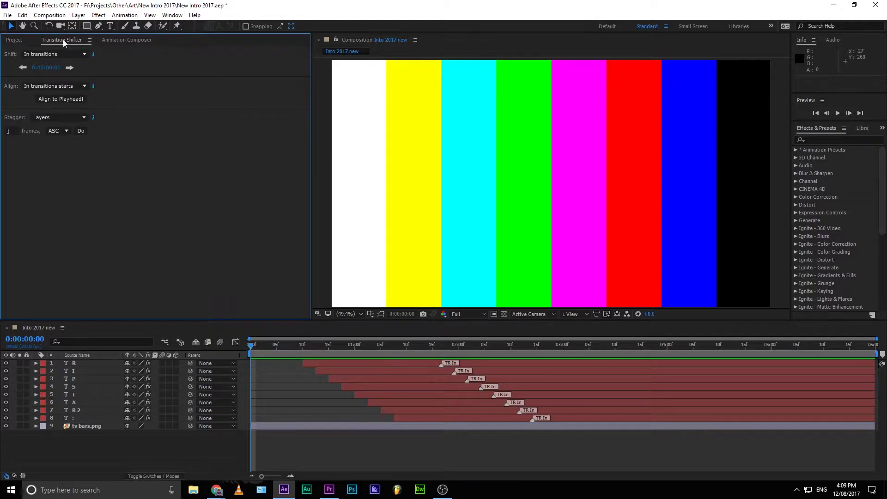
{"action": "left_click", "coordinate": [110, 40]}
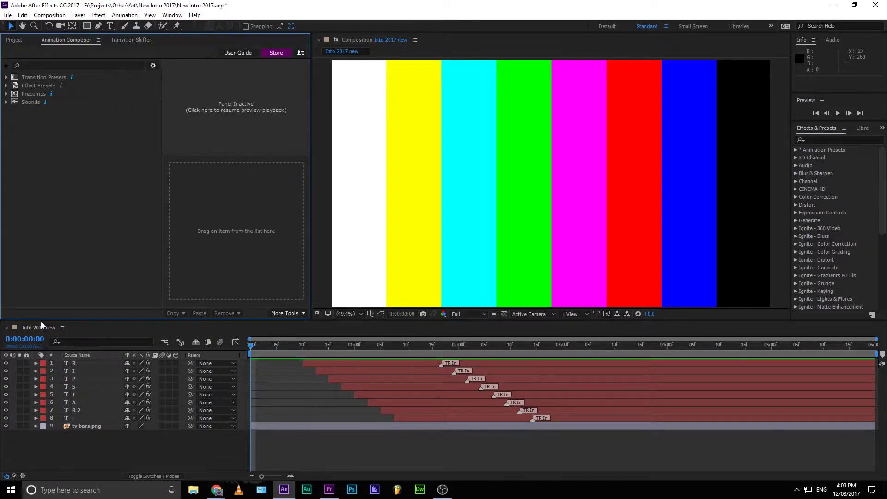
- Browse the Animation Composer library, expanding Transition Presets with its 3D Layer Transformations folder and the Precomps category
{"action": "left_click", "coordinate": [7, 79]}
{"action": "left_click", "coordinate": [6, 77]}
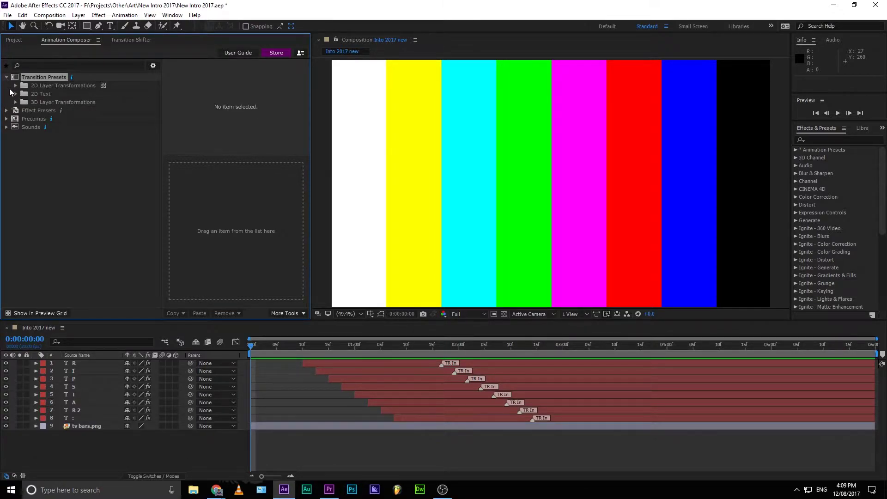
{"action": "left_click", "coordinate": [14, 94]}
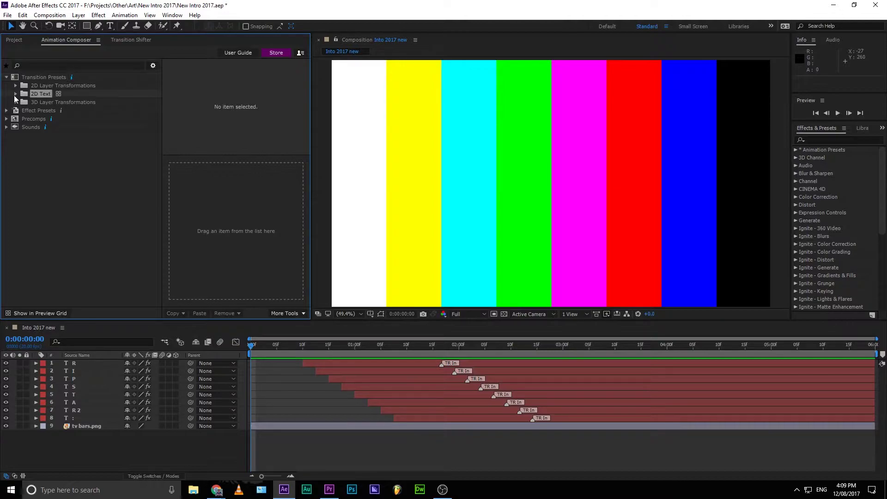
{"action": "left_click", "coordinate": [15, 102]}
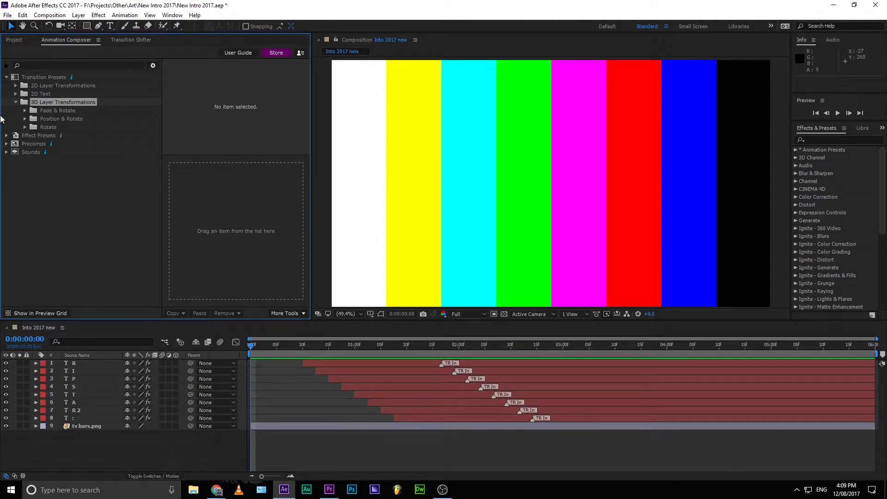
{"action": "left_click", "coordinate": [13, 81]}
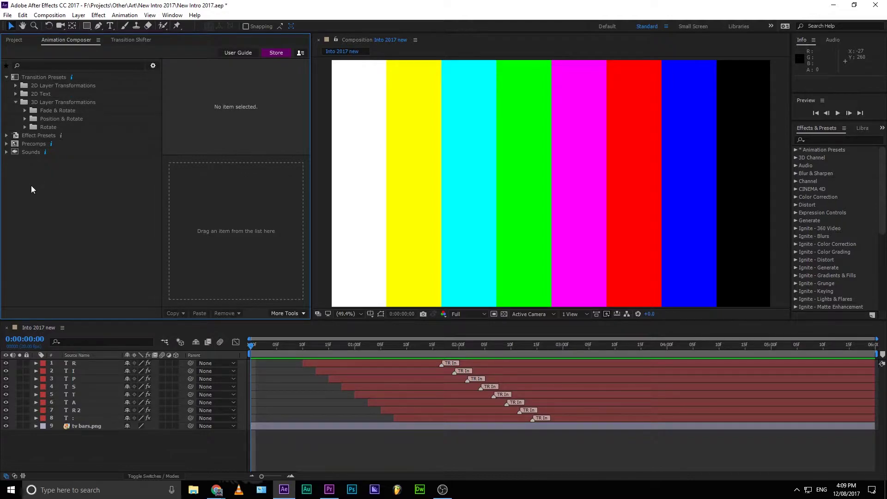
{"action": "left_click", "coordinate": [12, 144]}
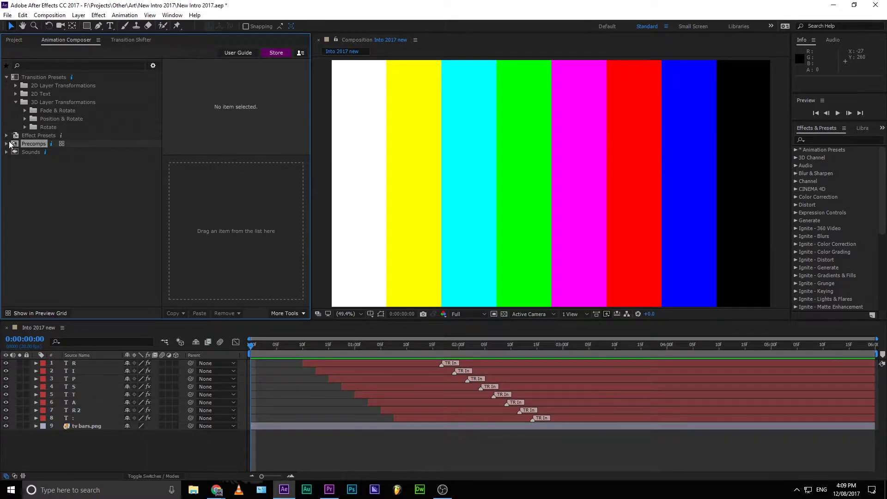
{"action": "left_click", "coordinate": [7, 144]}
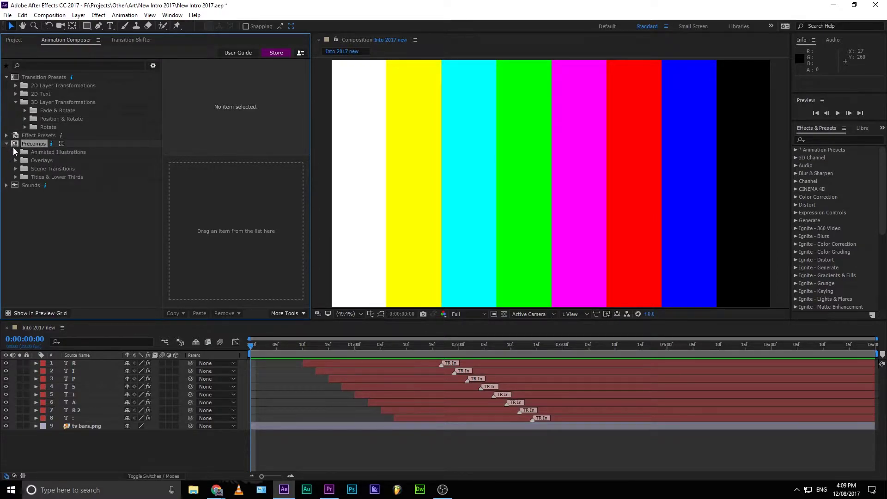
{"action": "left_click", "coordinate": [15, 152]}
{"action": "left_click", "coordinate": [16, 155]}
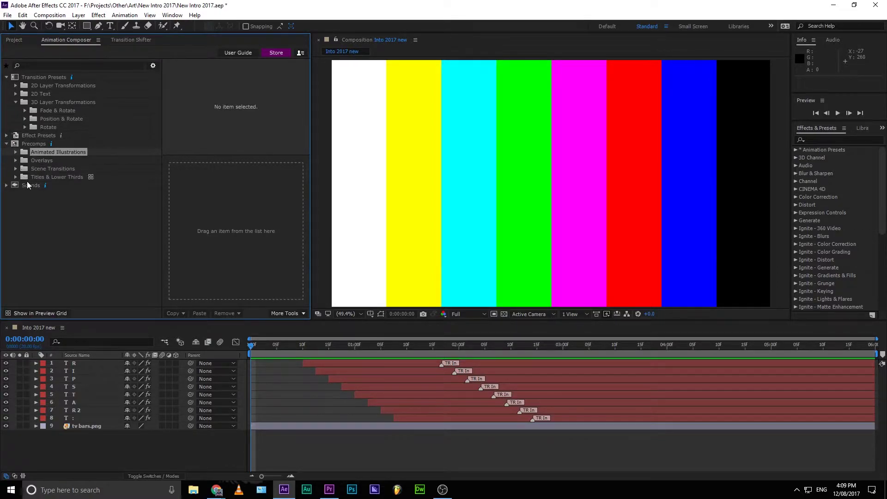
- Scrub the Into 2017 new composition to 0:00:01:13, then preview the letter animation
{"action": "left_click_drag", "start_coordinate": [252, 345], "coordinate": [423, 421]}
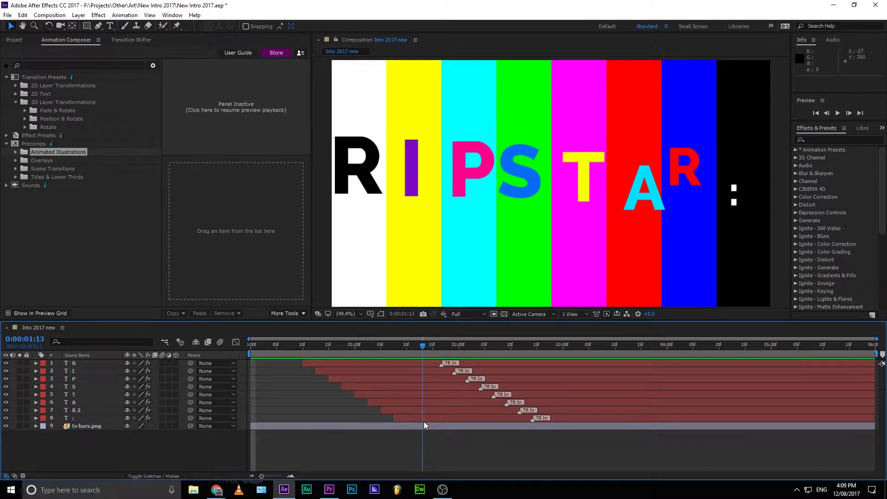
{"action": "key", "text": "space"}
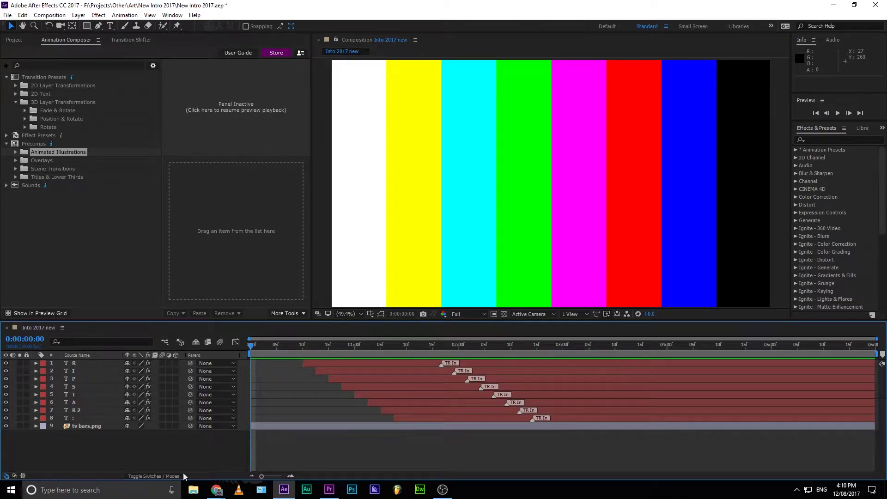
- Hide every layer except R, including tv bars.png, and preview the single letter's animation
{"action": "right_click", "coordinate": [11, 363]}
{"action": "left_click", "coordinate": [7, 368]}
{"action": "left_click_drag", "start_coordinate": [6, 371], "coordinate": [6, 388]}
{"action": "left_click", "coordinate": [6, 394]}
{"action": "left_click", "coordinate": [6, 418]}
{"action": "left_click", "coordinate": [6, 426]}
{"action": "key", "text": "space"}
- Hide the R layer, show the I layer and preview the I animation alone, stopping at 0:00:02:06
{"action": "left_click", "coordinate": [6, 364]}
{"action": "left_click", "coordinate": [5, 371]}
{"action": "key", "text": "space"}
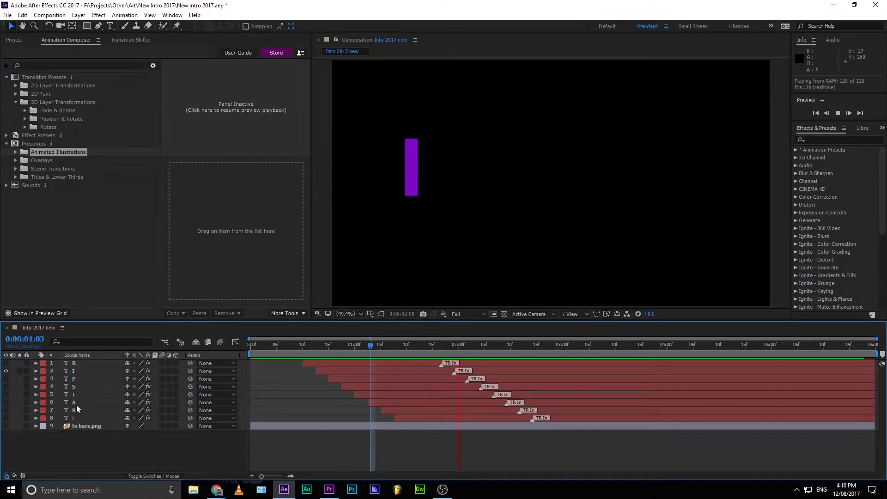
{"action": "key", "text": "space"}
- Make the R, P, S, T, A, R 2, colon and tv bars.png layers visible again
{"action": "left_click", "coordinate": [6, 364]}
{"action": "left_click", "coordinate": [5, 379]}
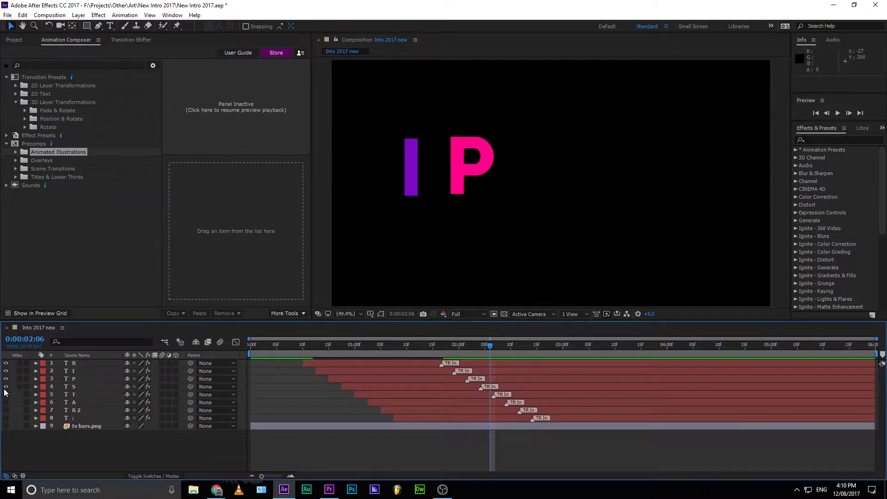
{"action": "left_click", "coordinate": [5, 388]}
{"action": "left_click", "coordinate": [6, 395]}
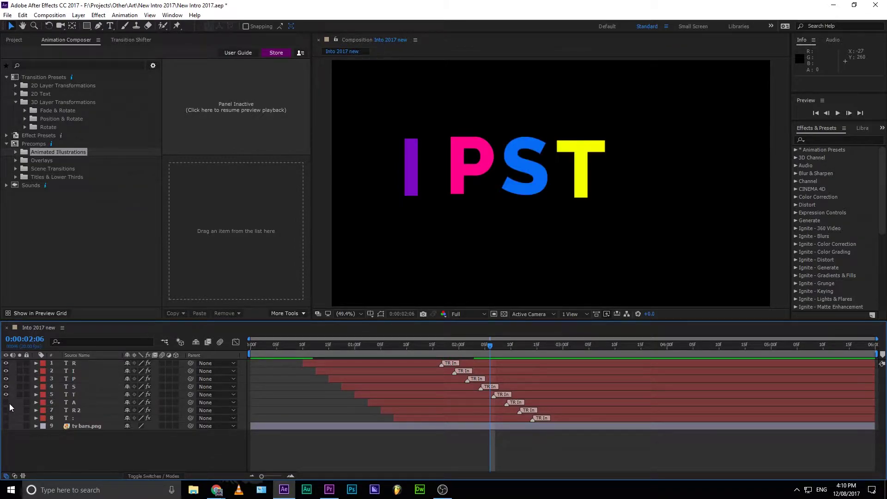
{"action": "left_click", "coordinate": [6, 403]}
{"action": "left_click", "coordinate": [6, 411]}
{"action": "left_click", "coordinate": [6, 426]}
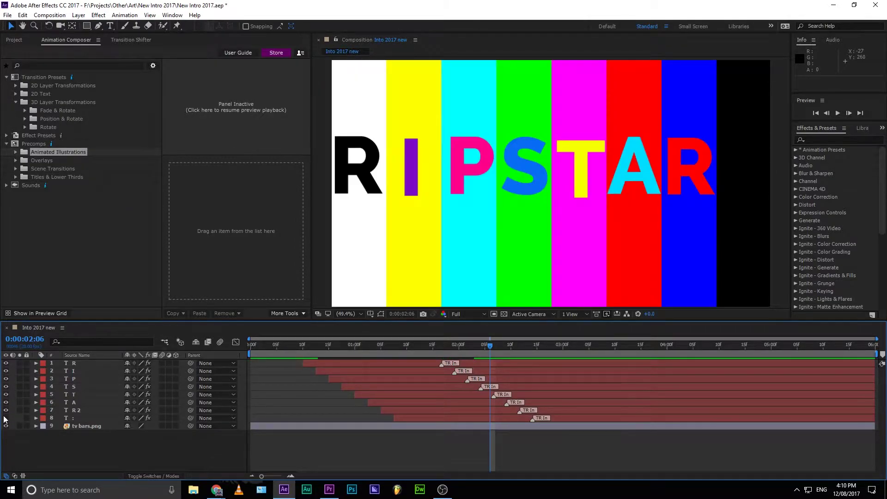
{"action": "left_click", "coordinate": [6, 418]}
- Preview the complete RIPSTAR: animation with all layers, stop it and return to the first frame
{"action": "key", "text": "space"}
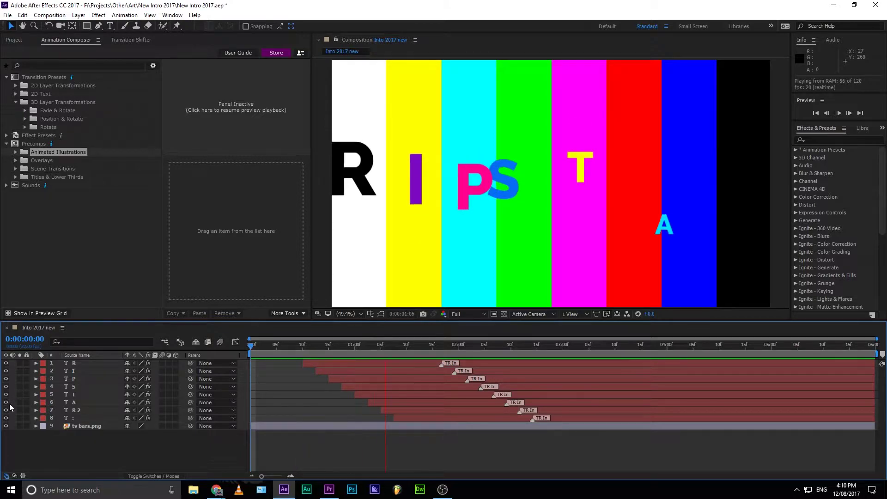
{"action": "key", "text": "space"}
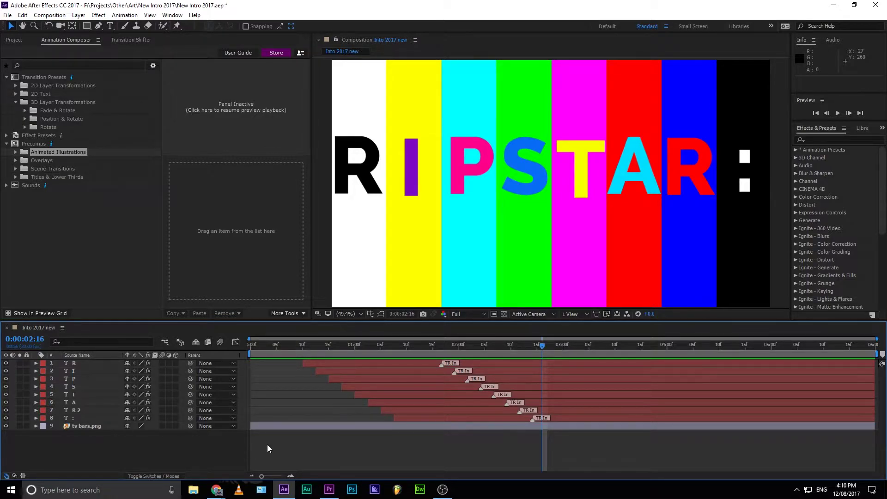
{"action": "left_click_drag", "start_coordinate": [303, 350], "coordinate": [223, 418]}
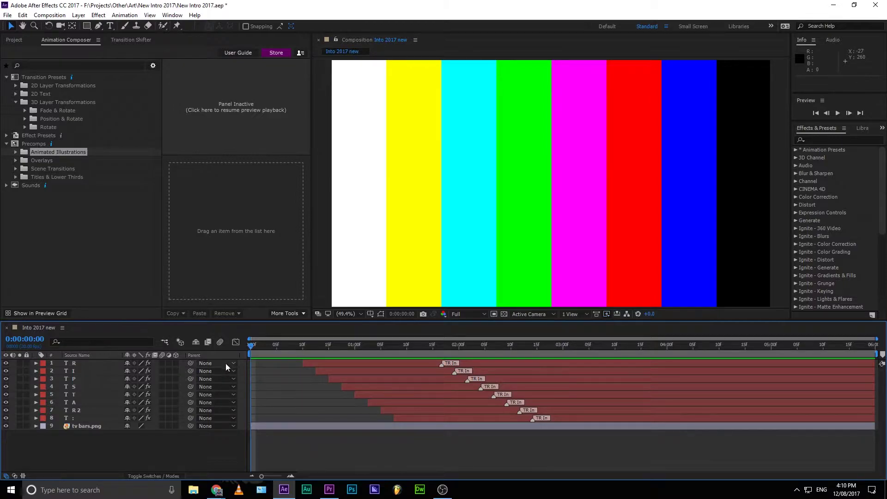
- Enable motion blur for the composition and for the eight letter layers from R to the colon, then preview the blurred animation
{"action": "left_click", "coordinate": [218, 343]}
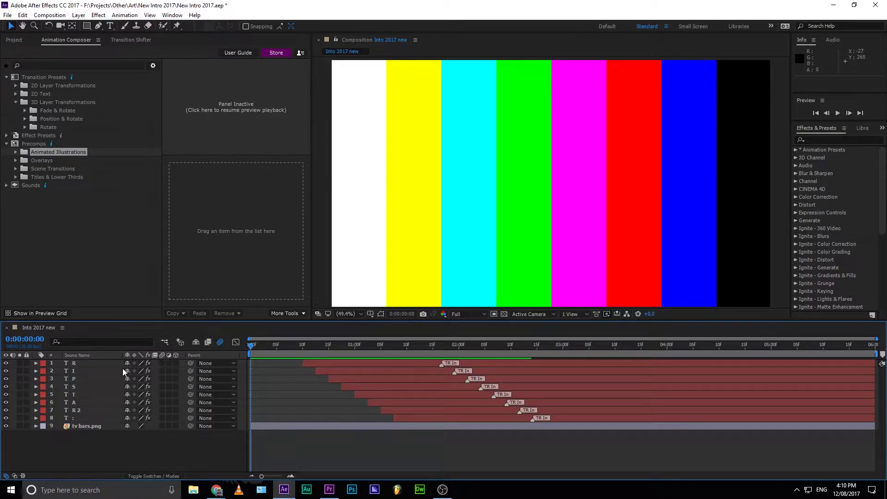
{"action": "left_click", "coordinate": [100, 365]}
{"action": "left_click", "coordinate": [76, 417], "text": "shift"}
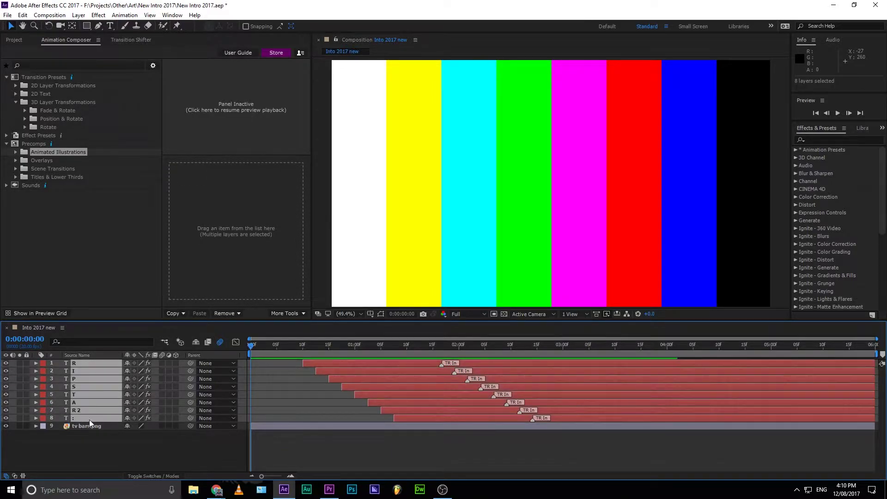
{"action": "left_click", "coordinate": [161, 363]}
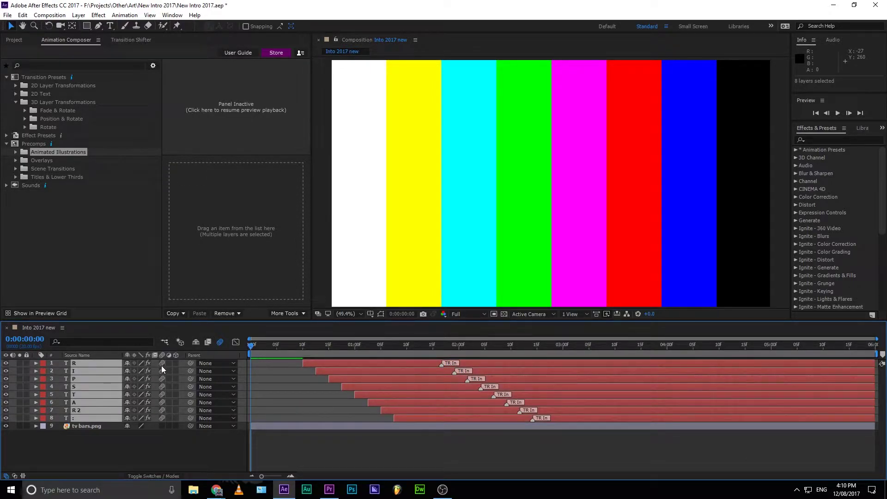
{"action": "key", "text": "space"}
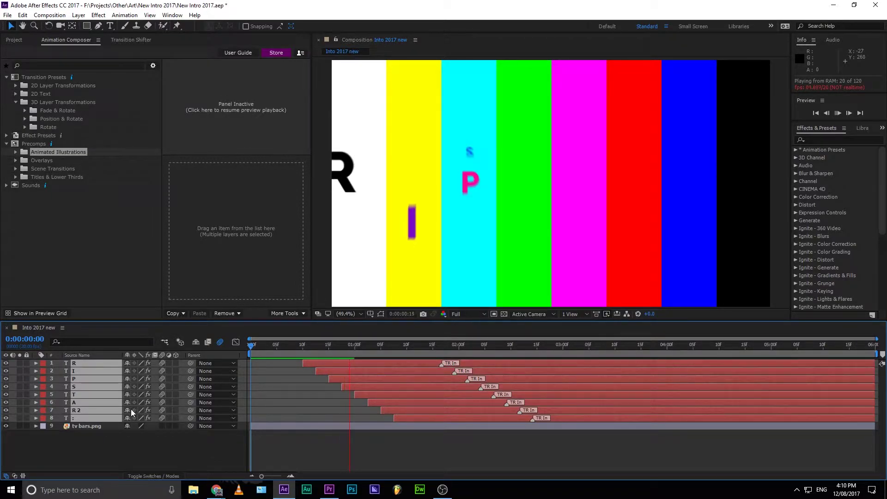
{"action": "key", "text": "space"}
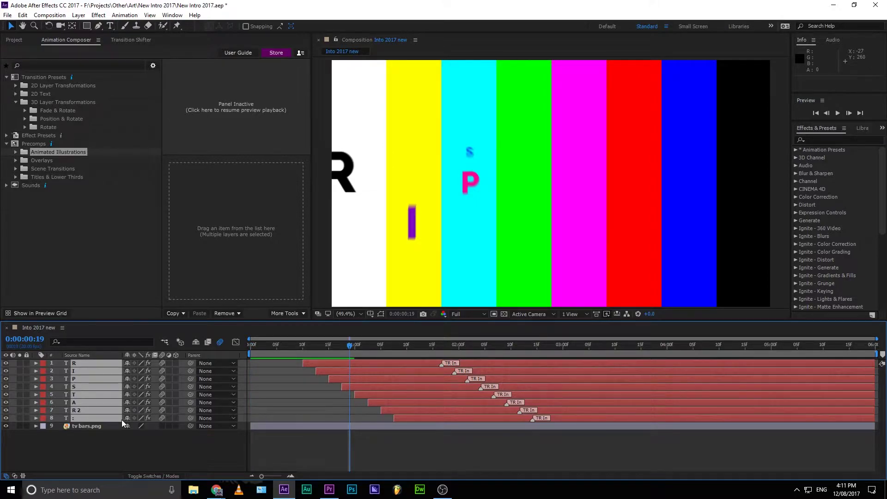
- Close After Effects without saving the changes to New Intro 2017.aep, returning to the Bumper sequence in Premiere Pro
{"action": "left_click", "coordinate": [875, 5]}
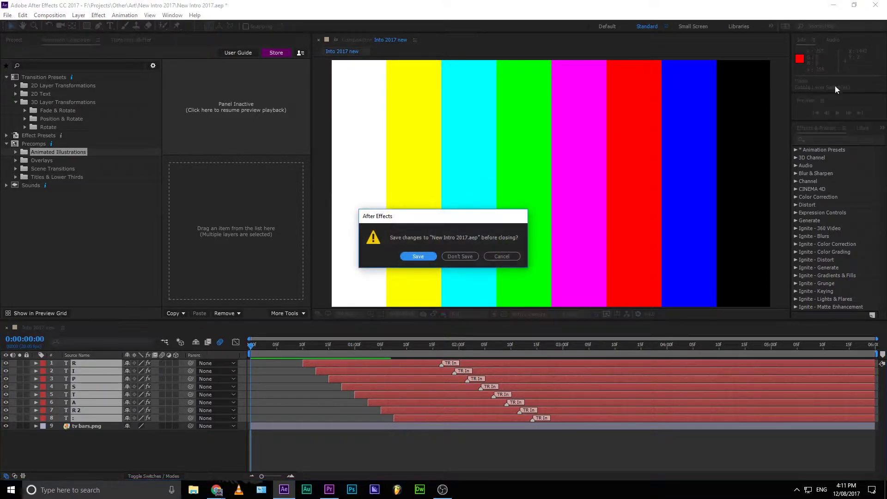
{"action": "left_click", "coordinate": [460, 257]}
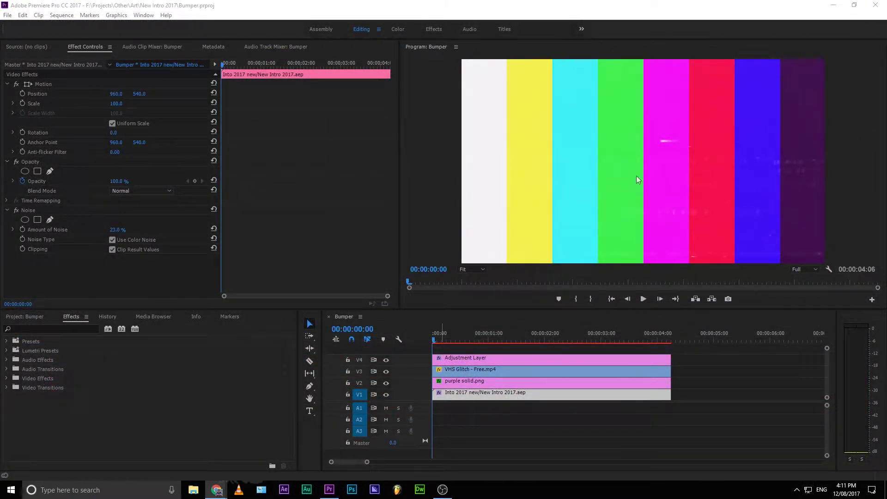
- Select the New Intro 2017.aep clip in the Bumper sequence and turn off targeting for track V1
{"action": "left_click", "coordinate": [459, 349]}
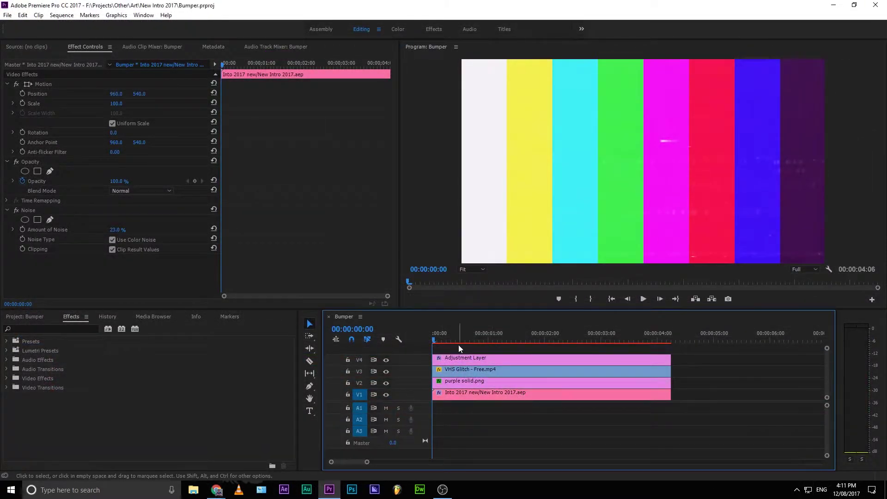
{"action": "left_click", "coordinate": [455, 348]}
{"action": "left_click", "coordinate": [498, 396]}
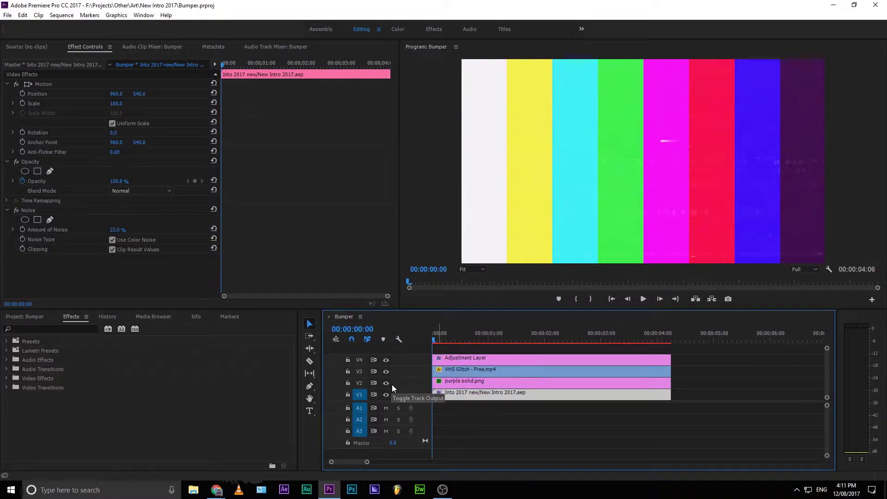
{"action": "right_click", "coordinate": [365, 399]}
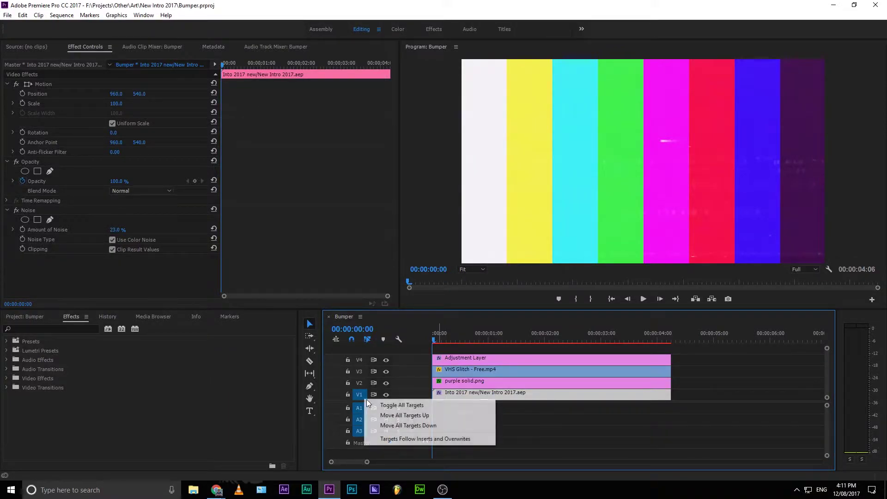
{"action": "left_click", "coordinate": [359, 395]}
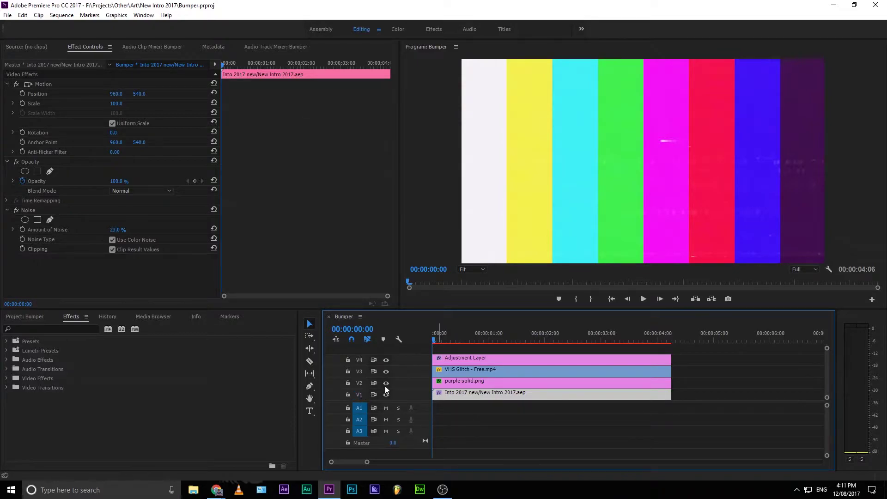
- Hide the output of tracks V2, V3 and V4 so only the After Effects clip plays, keeping the playhead at the first frame
{"action": "left_click", "coordinate": [386, 383]}
{"action": "left_click", "coordinate": [389, 372]}
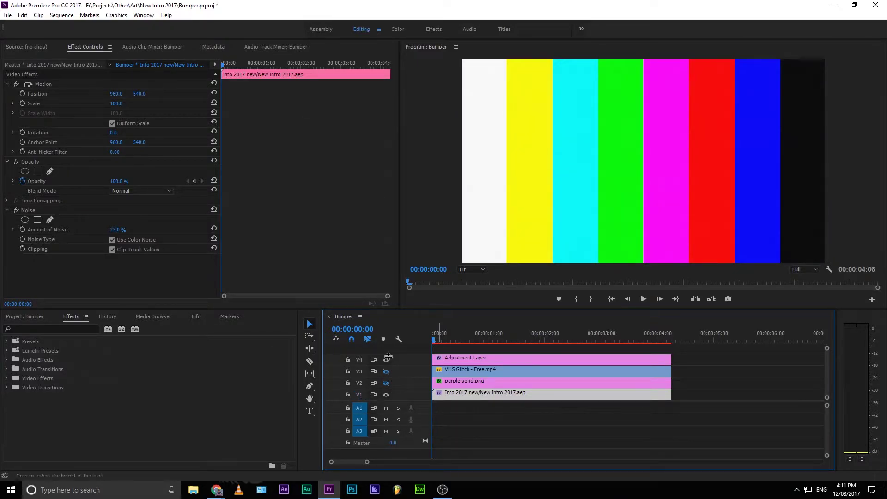
{"action": "left_click", "coordinate": [387, 360]}
{"action": "left_click_drag", "start_coordinate": [449, 339], "coordinate": [281, 308]}
- Toggle the purple solid track V2 on and off to compare its tint, leaving it visible
{"action": "left_click", "coordinate": [385, 383]}
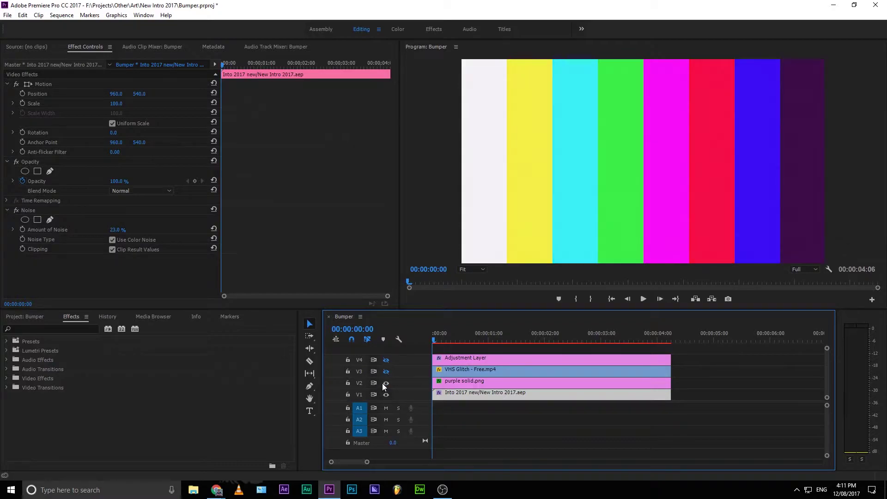
{"action": "left_click", "coordinate": [384, 384]}
{"action": "left_click", "coordinate": [384, 385]}
- Select the purple solid.png clip and examine its opacity keyframes and RGB Curves settings
{"action": "left_click", "coordinate": [474, 384]}
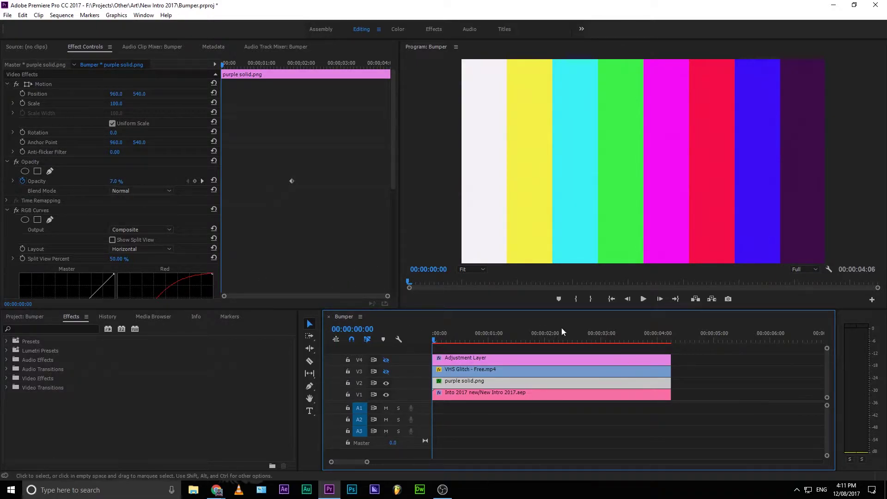
{"action": "left_click_drag", "start_coordinate": [481, 333], "coordinate": [375, 325]}
{"action": "scroll", "coordinate": [264, 234], "scroll_direction": "down", "scroll_amount": 5}
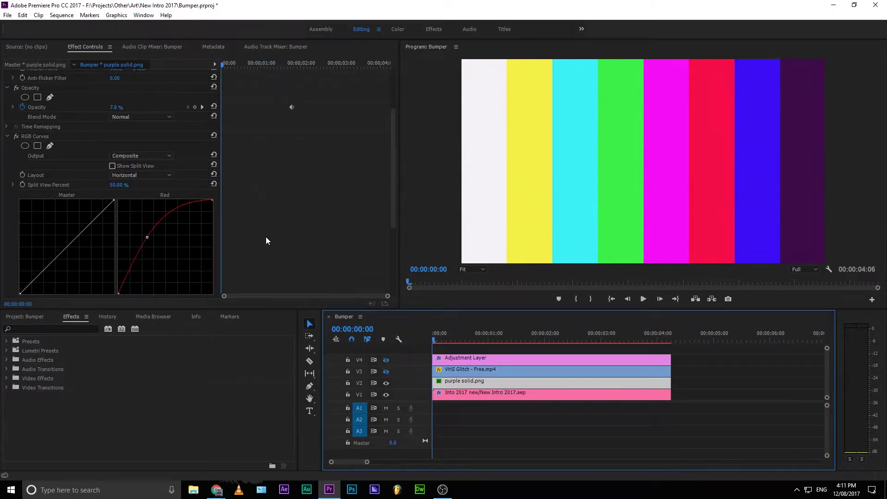
{"action": "scroll", "coordinate": [270, 240], "scroll_direction": "down", "scroll_amount": 2}
{"action": "scroll", "coordinate": [286, 259], "scroll_direction": "up", "scroll_amount": 4}
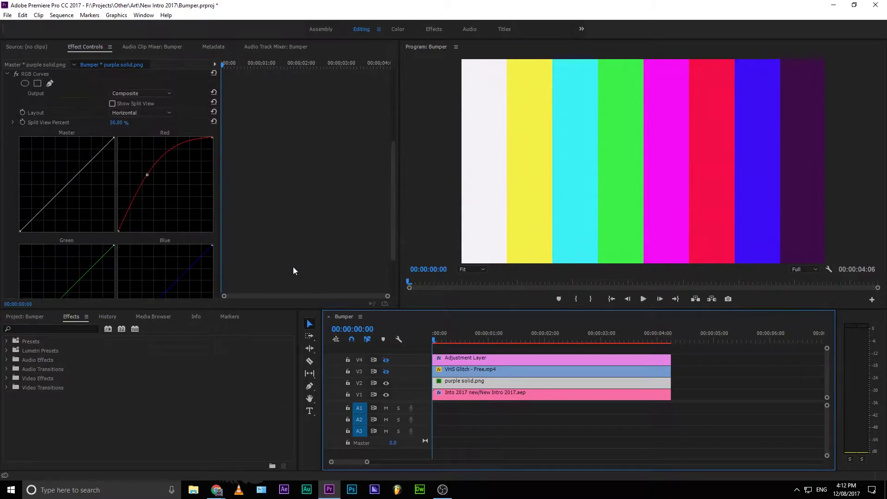
{"action": "scroll", "coordinate": [312, 272], "scroll_direction": "down", "scroll_amount": 4}
{"action": "scroll", "coordinate": [329, 271], "scroll_direction": "up", "scroll_amount": 2}
{"action": "scroll", "coordinate": [346, 300], "scroll_direction": "down", "scroll_amount": 2}
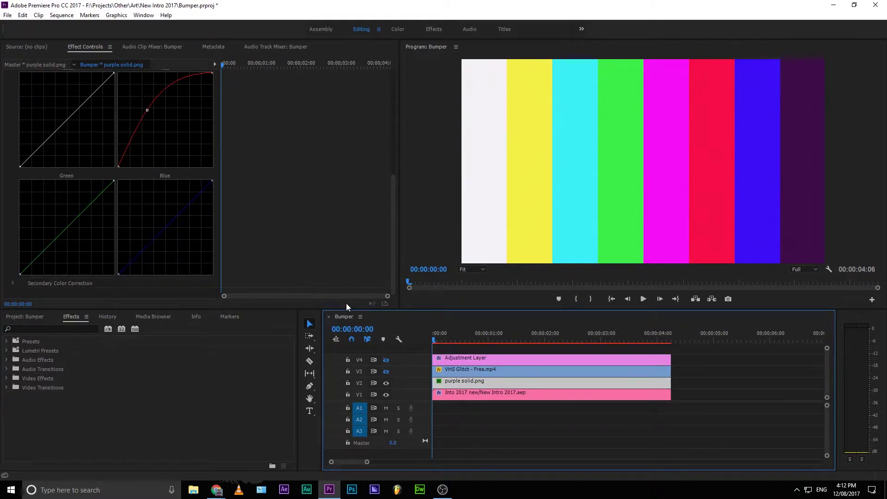
- Scrub the sequence back to 00:00:00:18 and review the purple solid.png clip's opacity and curve settings again
{"action": "left_click", "coordinate": [573, 340]}
{"action": "left_click_drag", "start_coordinate": [568, 342], "coordinate": [476, 388]}
{"action": "left_click", "coordinate": [477, 383]}
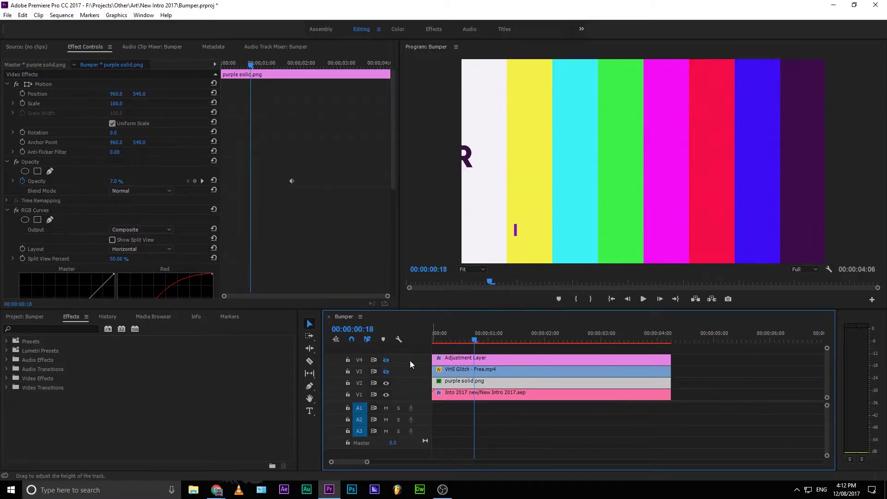
{"action": "scroll", "coordinate": [328, 273], "scroll_direction": "down", "scroll_amount": 3}
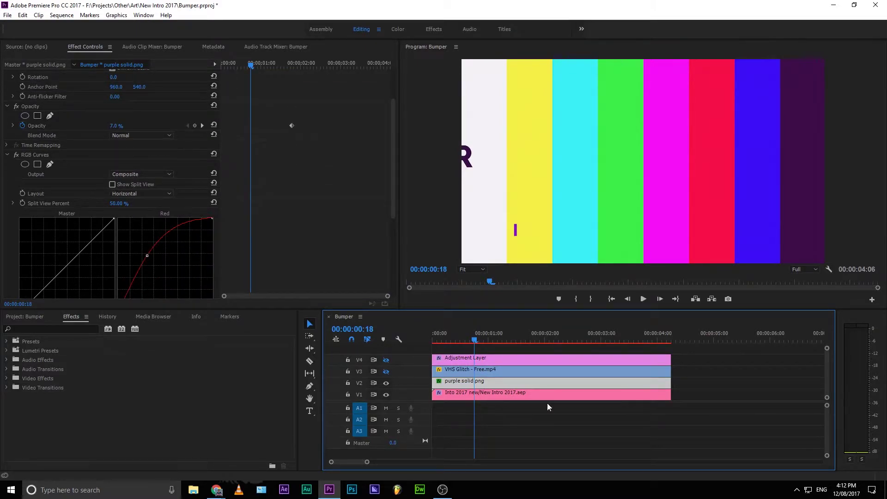
{"action": "scroll", "coordinate": [135, 212], "scroll_direction": "down", "scroll_amount": 4}
{"action": "scroll", "coordinate": [137, 215], "scroll_direction": "down", "scroll_amount": 3}
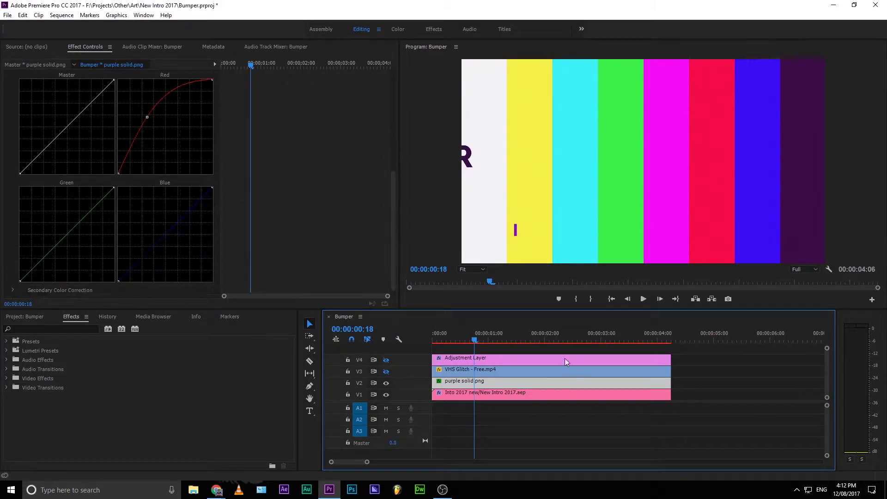
- Preview the tinted animation from the first frame and return the playhead to the start
{"action": "key", "text": "Home"}
{"action": "key", "text": "space"}
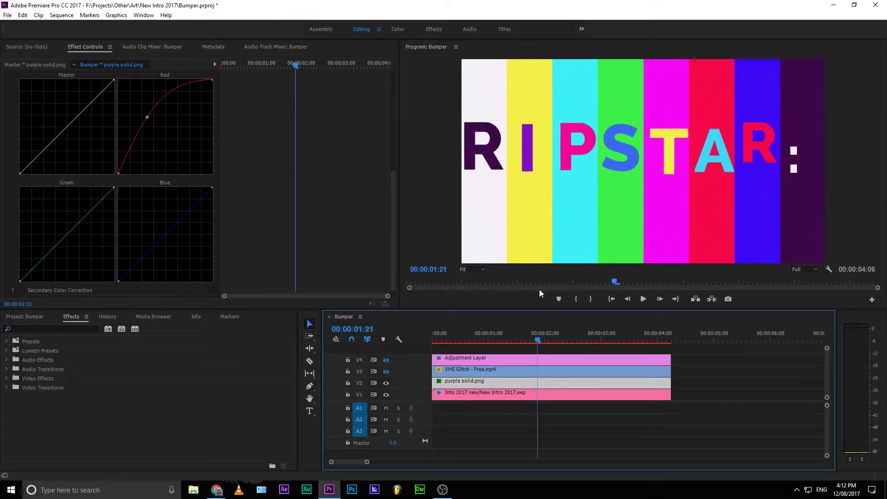
{"action": "left_click_drag", "start_coordinate": [786, 494], "coordinate": [381, 425]}
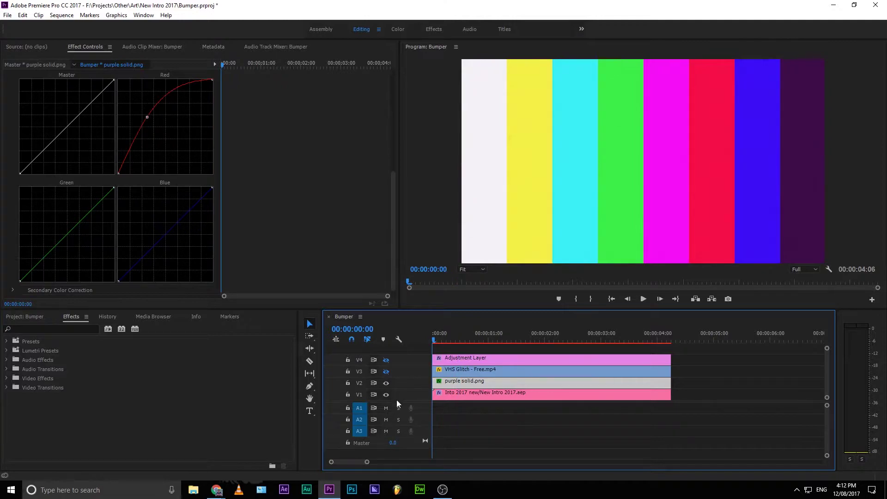
- Check the effect settings of the New Intro 2017.aep, VHS Glitch - Free.mp4 and purple solid.png clips, ending with the VHS glitch selected
{"action": "left_click", "coordinate": [438, 392]}
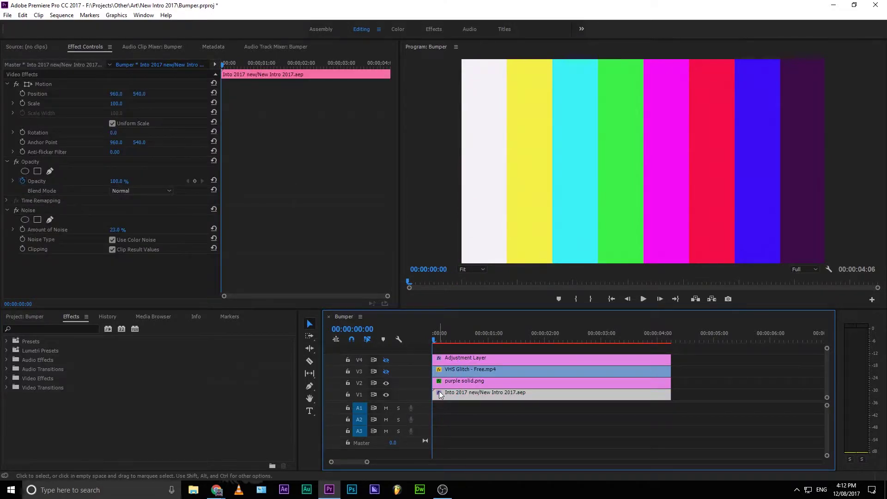
{"action": "left_click", "coordinate": [448, 372]}
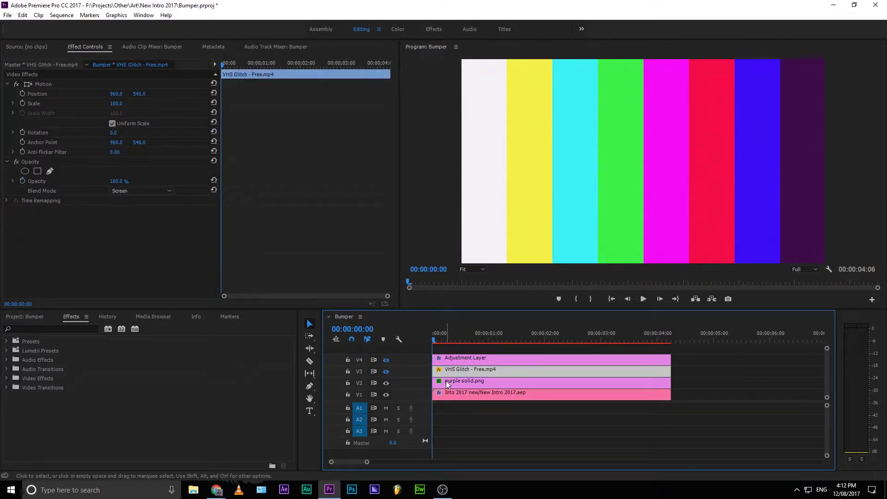
{"action": "left_click", "coordinate": [446, 381]}
{"action": "left_click", "coordinate": [447, 374]}
- Make the VHS glitch track V3 visible and preview the overlay over the bumper, returning to the first frame
{"action": "key", "text": "space"}
{"action": "left_click_drag", "start_coordinate": [514, 350], "coordinate": [348, 432]}
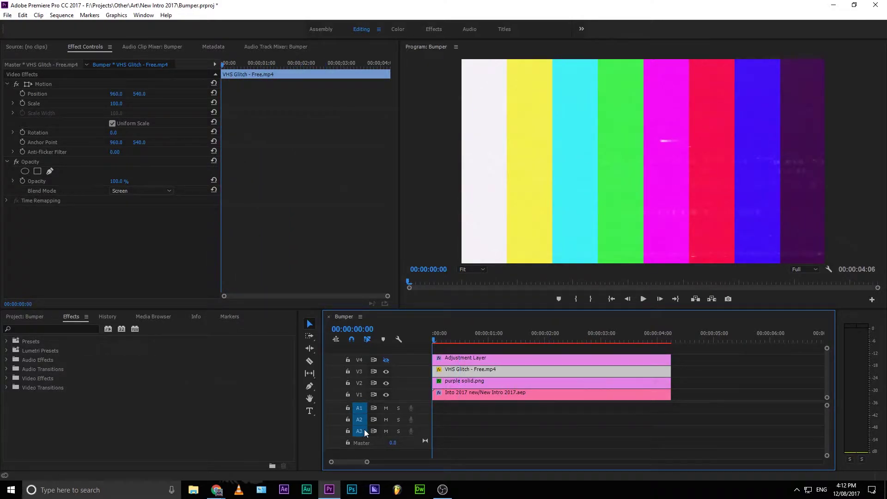
{"action": "key", "text": "space"}
{"action": "left_click_drag", "start_coordinate": [672, 333], "coordinate": [398, 333]}
- Show the project's media items and select VHS Glitch - Free.mp4 among them
{"action": "left_click", "coordinate": [17, 317]}
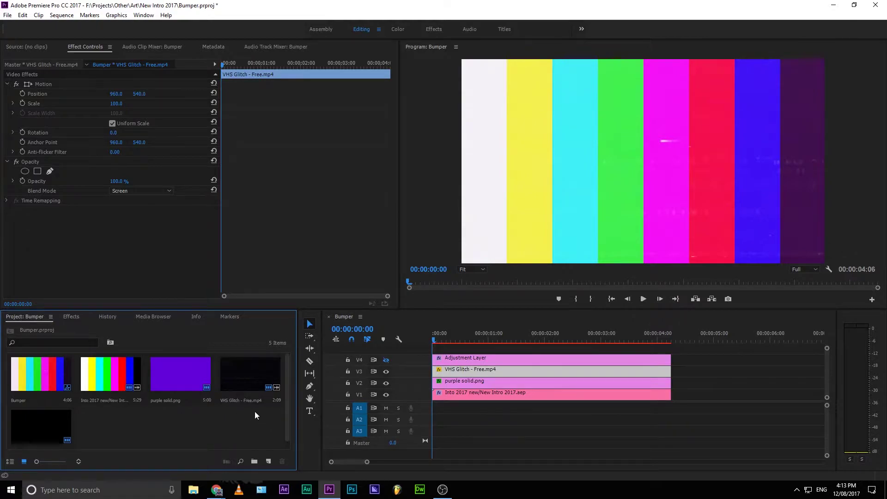
{"action": "scroll", "coordinate": [240, 400], "scroll_direction": "down", "scroll_amount": 1}
{"action": "left_click", "coordinate": [239, 398]}
{"action": "scroll", "coordinate": [242, 397], "scroll_direction": "up", "scroll_amount": 1}
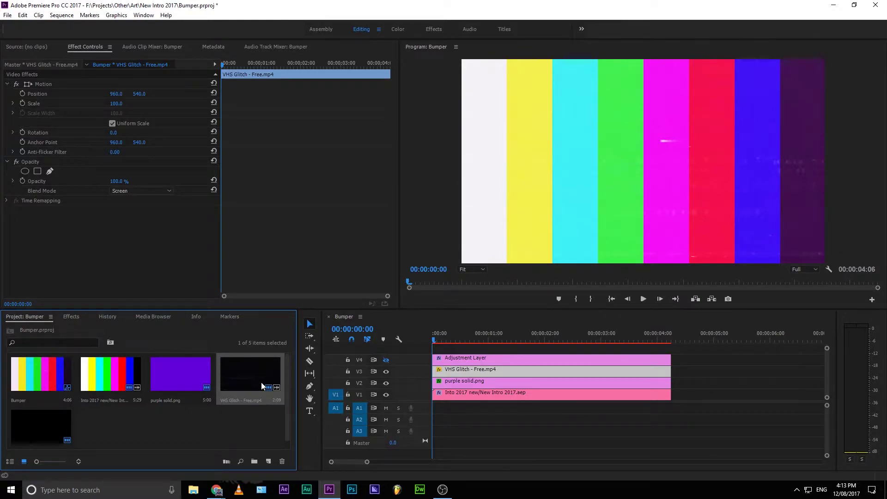
- Move the playhead to 00:00:01:19, select the New Intro 2017.aep clip and hide tracks V3 and V2
{"action": "left_click_drag", "start_coordinate": [503, 340], "coordinate": [533, 373]}
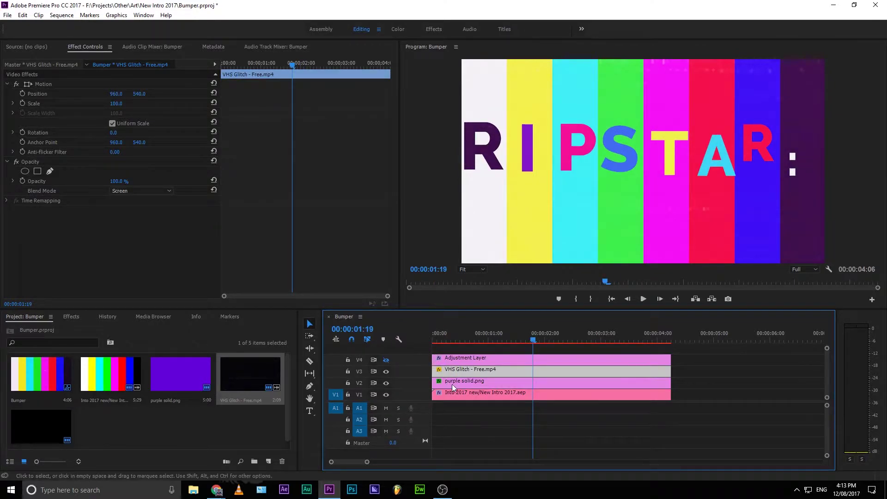
{"action": "left_click", "coordinate": [478, 389]}
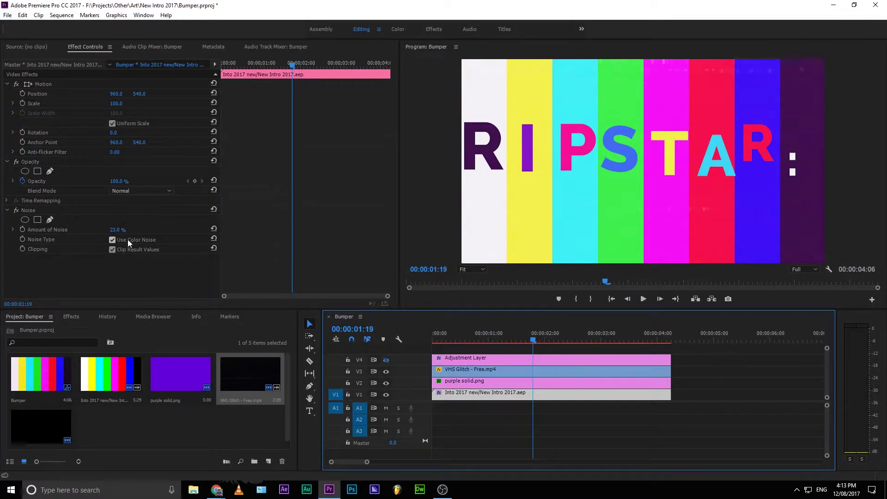
{"action": "left_click", "coordinate": [389, 371]}
{"action": "left_click", "coordinate": [388, 382]}
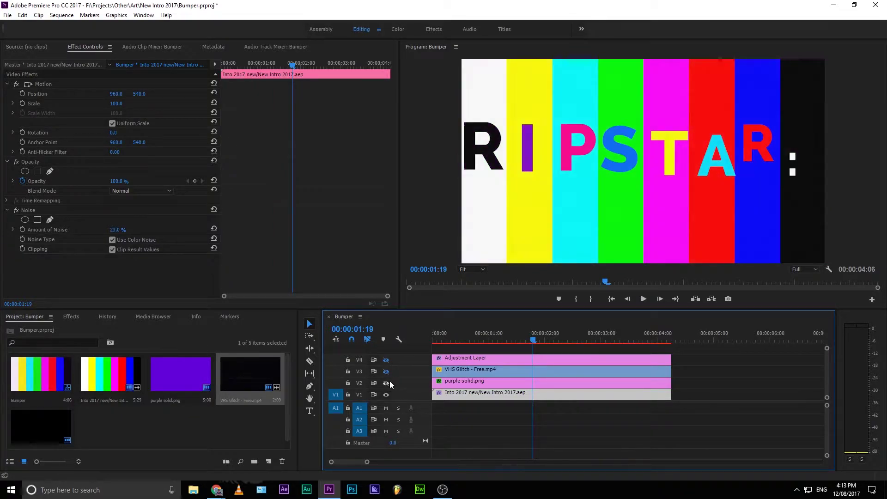
{"action": "left_click_drag", "start_coordinate": [388, 383], "coordinate": [387, 377]}
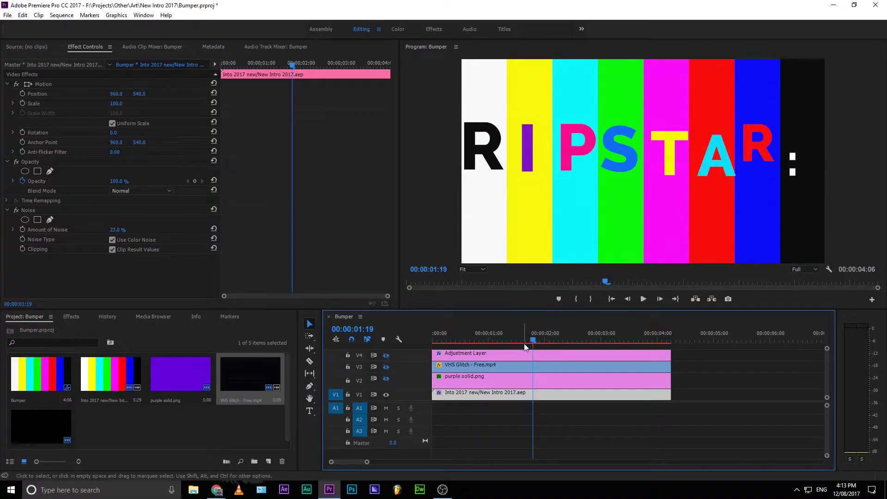
- Scrub through the letter animation and play it on to 00:00:02:22 with only the After Effects clip visible
{"action": "left_click", "coordinate": [475, 342]}
{"action": "left_click_drag", "start_coordinate": [475, 342], "coordinate": [540, 327]}
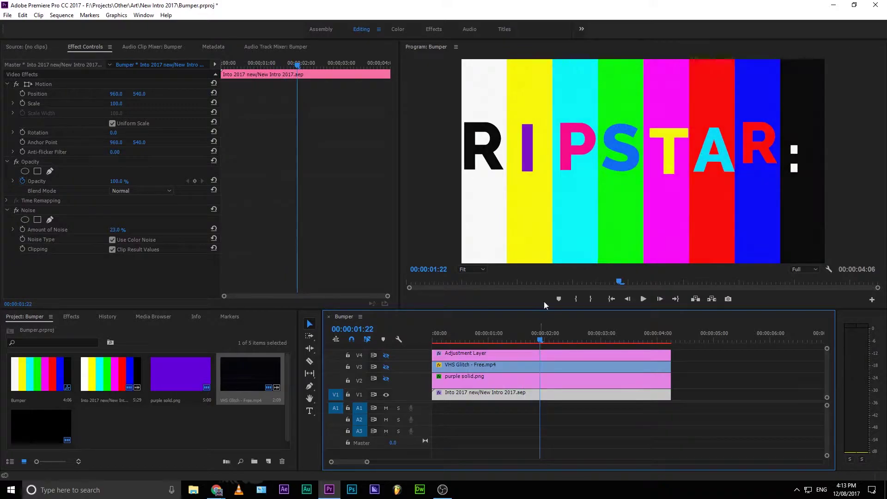
{"action": "key", "text": "space"}
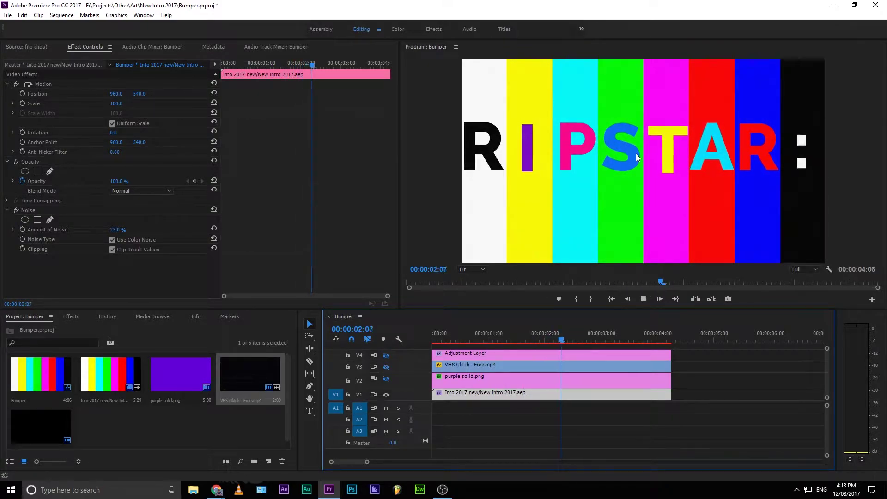
{"action": "key", "text": "space"}
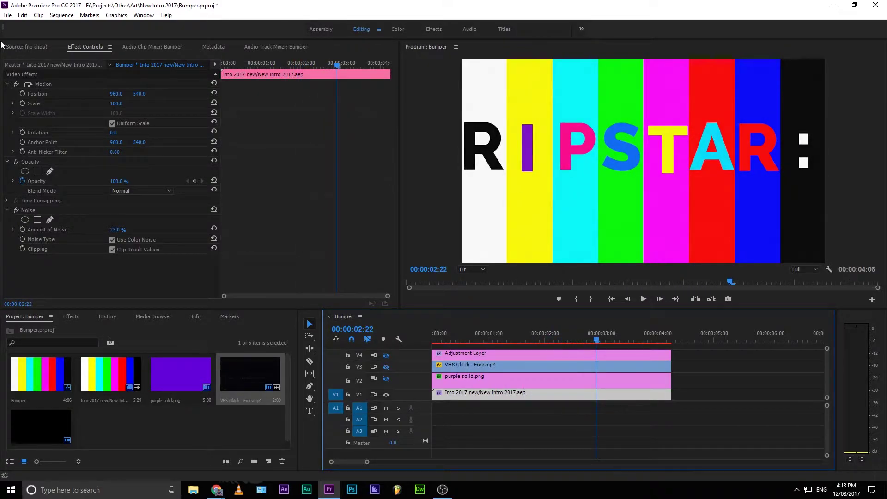
- Examine the After Effects clip's Noise amount and the Adjustment Layer's Crop settings, then inspect the frame at 00:00:03:03
{"action": "left_click_drag", "start_coordinate": [125, 230], "coordinate": [85, 230]}
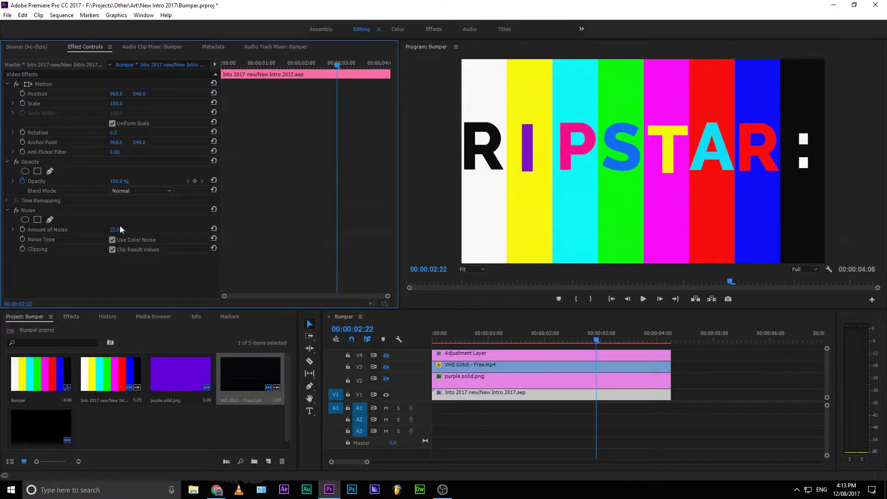
{"action": "left_click", "coordinate": [475, 359]}
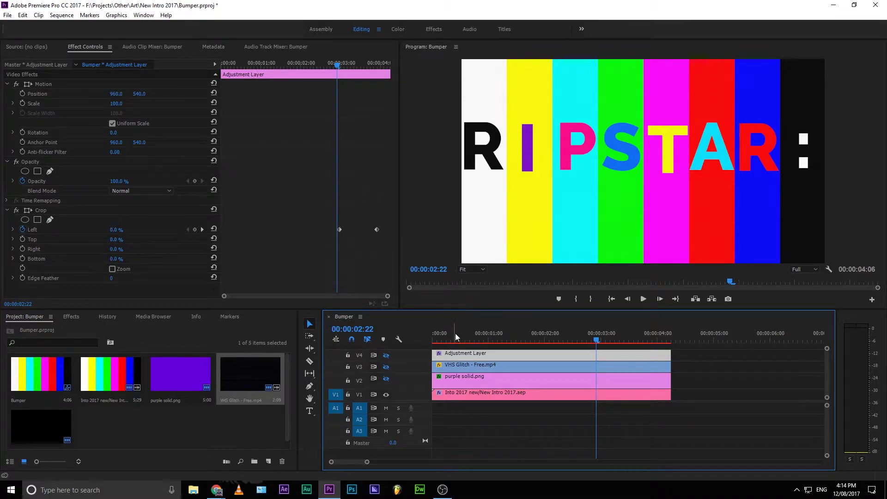
{"action": "left_click", "coordinate": [440, 381]}
{"action": "left_click", "coordinate": [452, 388]}
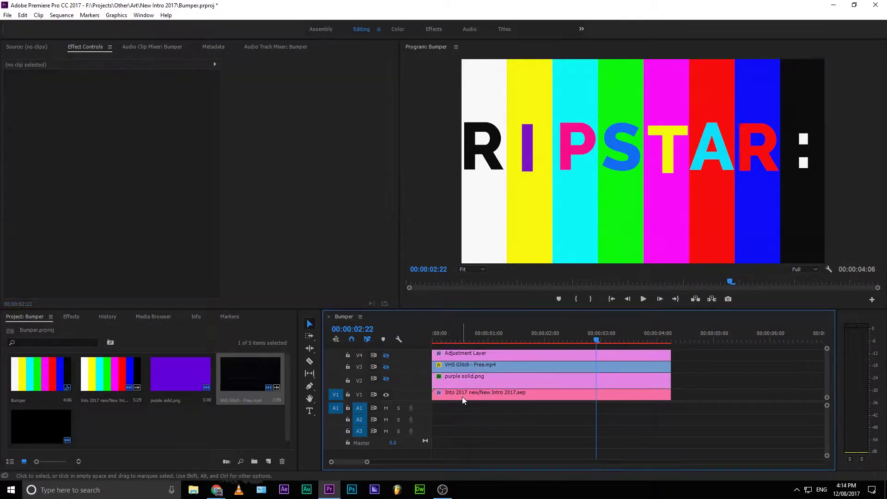
{"action": "left_click", "coordinate": [461, 397]}
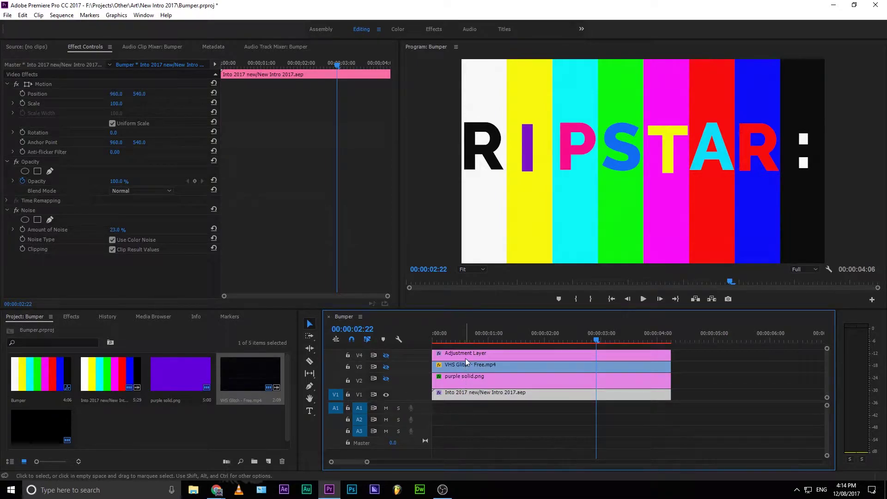
{"action": "left_click_drag", "start_coordinate": [627, 333], "coordinate": [610, 365]}
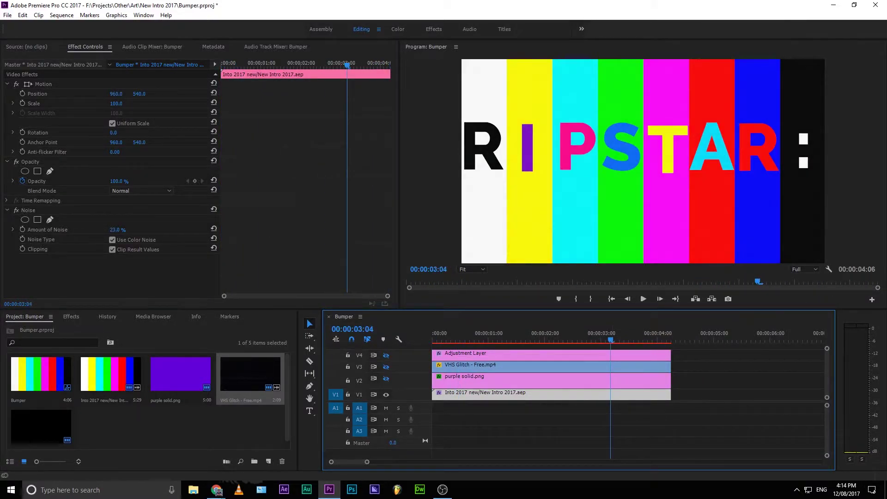
{"action": "key", "text": "Left"}
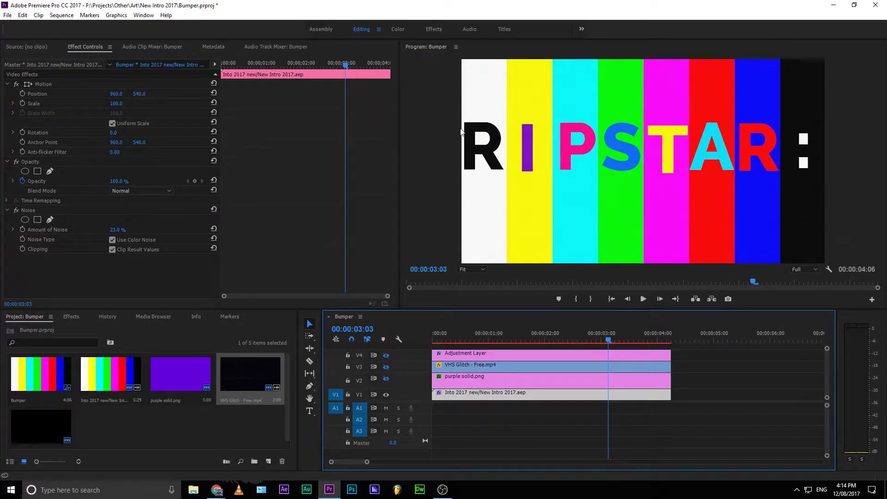
- Open the recent project Is Independent Content Doomed.prproj in place of the Bumper project
{"action": "left_click", "coordinate": [8, 14]}
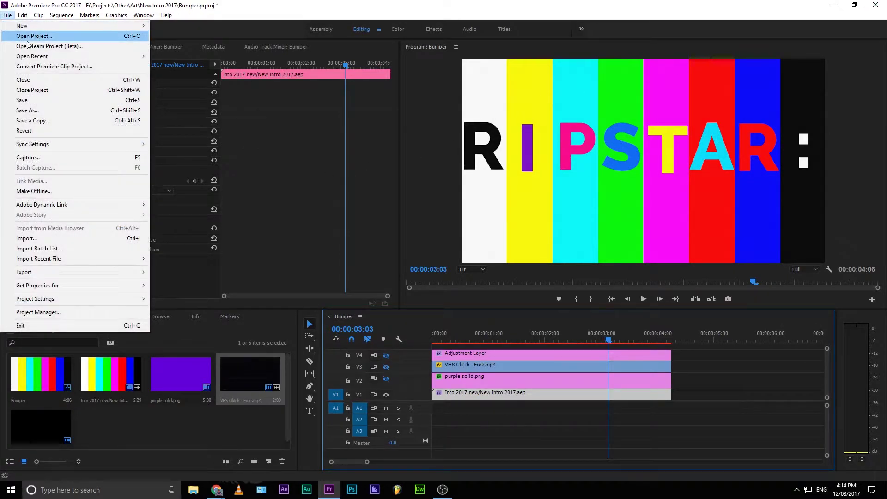
{"action": "mouse_move", "coordinate": [41, 56]}
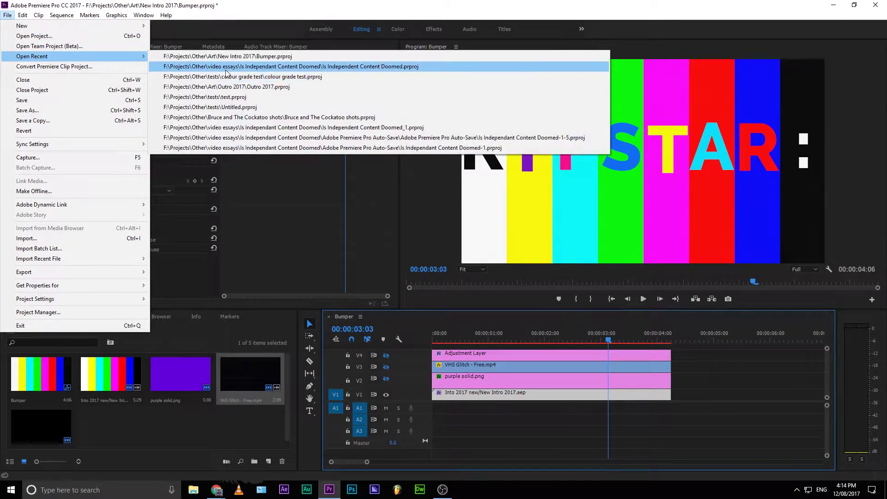
{"action": "left_click", "coordinate": [208, 66]}
{"action": "left_click", "coordinate": [441, 254]}
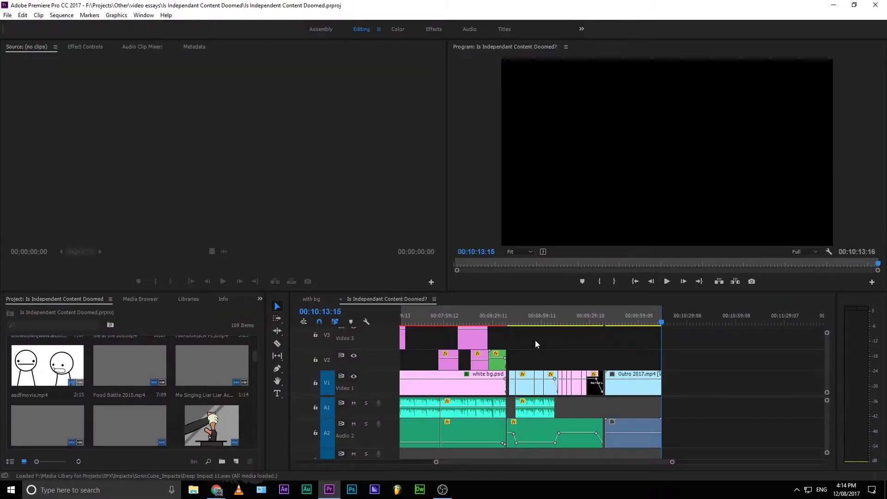
- Jump back through the edit points of the Is Independent Content Doomed? sequence to its start at 00:00:00:00
{"action": "key", "text": "Up"}
{"action": "key", "text": "Up"}
{"action": "key", "text": "Up"}
{"action": "key", "text": "Up"}
{"action": "key", "text": "Up"}
{"action": "key", "text": "Up"}
{"action": "key", "text": "Up"}
{"action": "key", "text": "Up"}
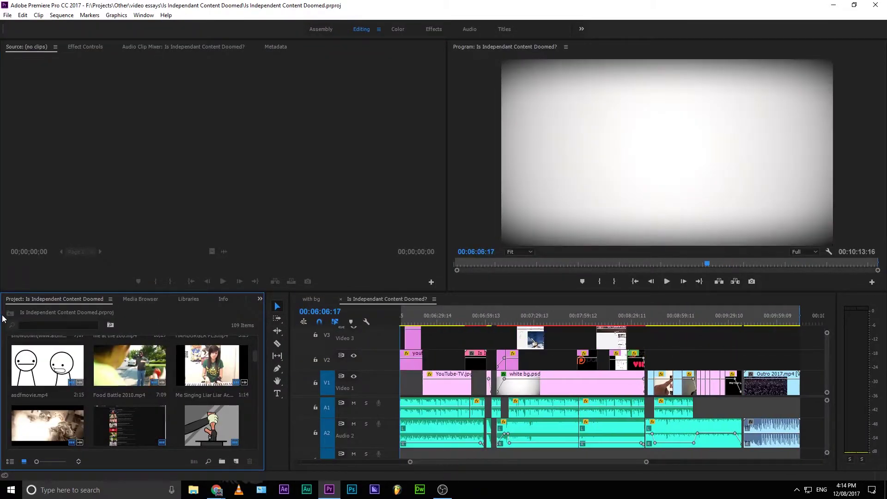
{"action": "key", "text": "Up"}
{"action": "key", "text": "Up"}
{"action": "key", "text": "Up"}
{"action": "key", "text": "Up"}
{"action": "key", "text": "Up"}
{"action": "key", "text": "Up"}
{"action": "key", "text": "Up"}
{"action": "key", "text": "Up"}
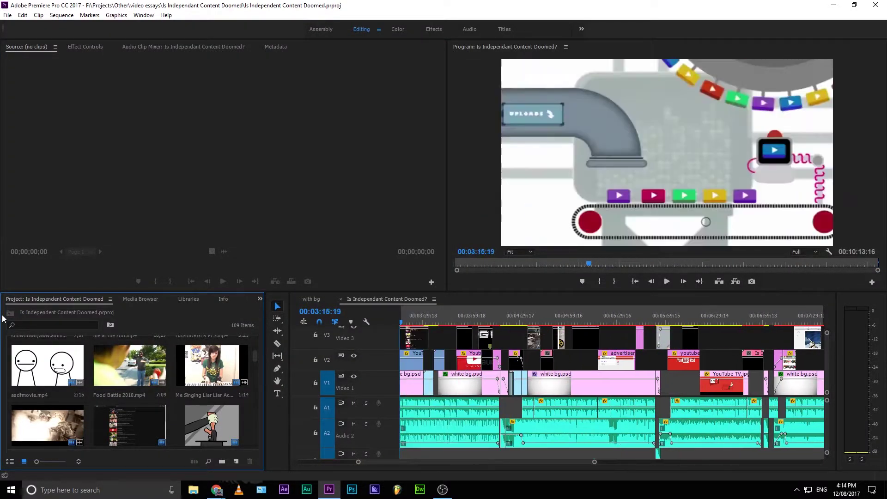
{"action": "key", "text": "Up"}
{"action": "key", "text": "Up"}
{"action": "key", "text": "Up"}
{"action": "key", "text": "Up"}
{"action": "key", "text": "Up"}
{"action": "key", "text": "Up"}
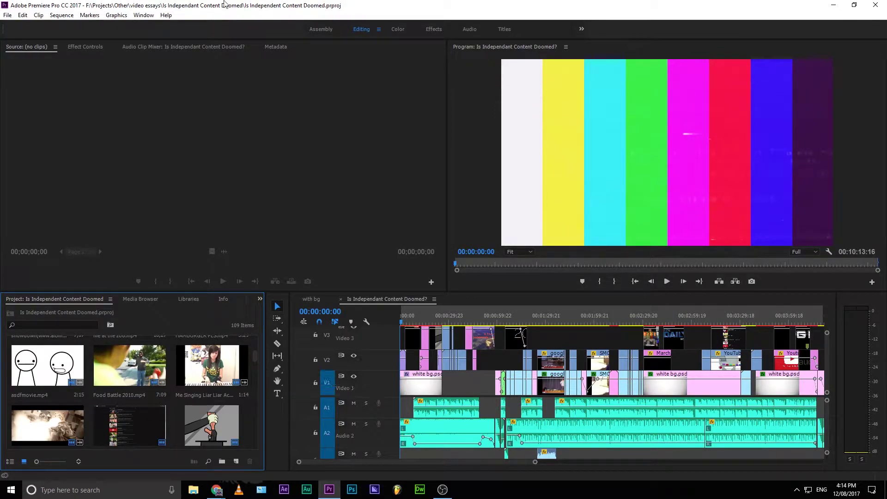
- Inspect the bumper at 00:00:02:14, show the Bumper.mov clip's effect settings, and scrub to its wipe at 00:00:03:02
{"action": "left_click", "coordinate": [405, 321]}
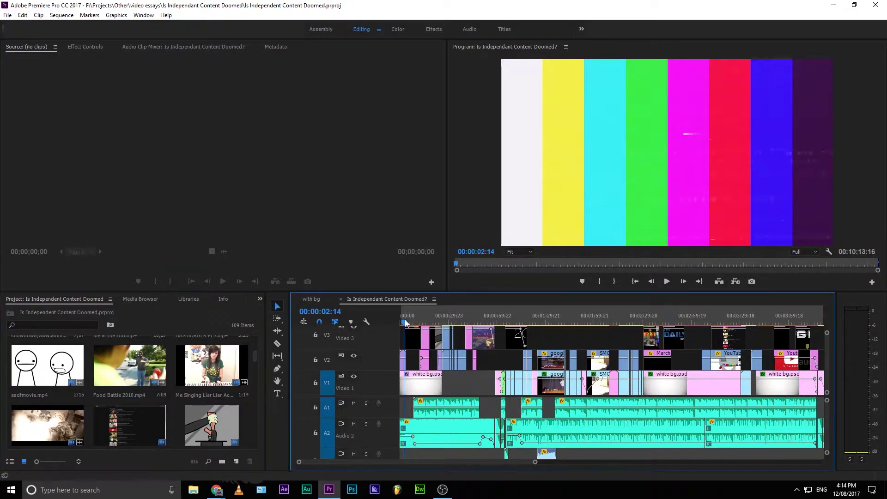
{"action": "left_click_drag", "start_coordinate": [405, 320], "coordinate": [406, 322]}
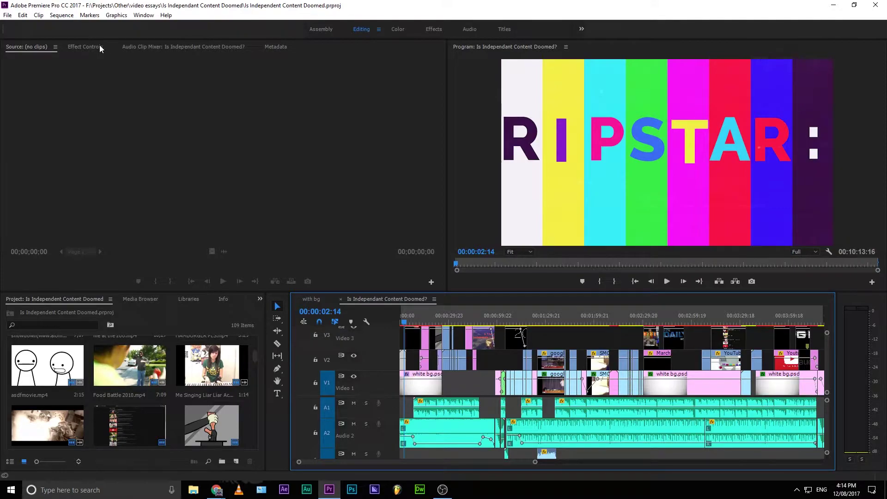
{"action": "left_click", "coordinate": [85, 46]}
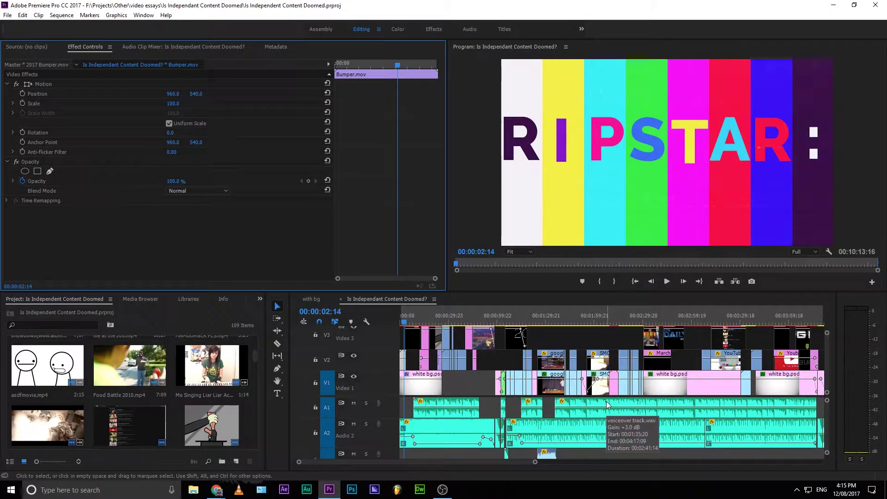
{"action": "left_click_drag", "start_coordinate": [400, 62], "coordinate": [411, 82]}
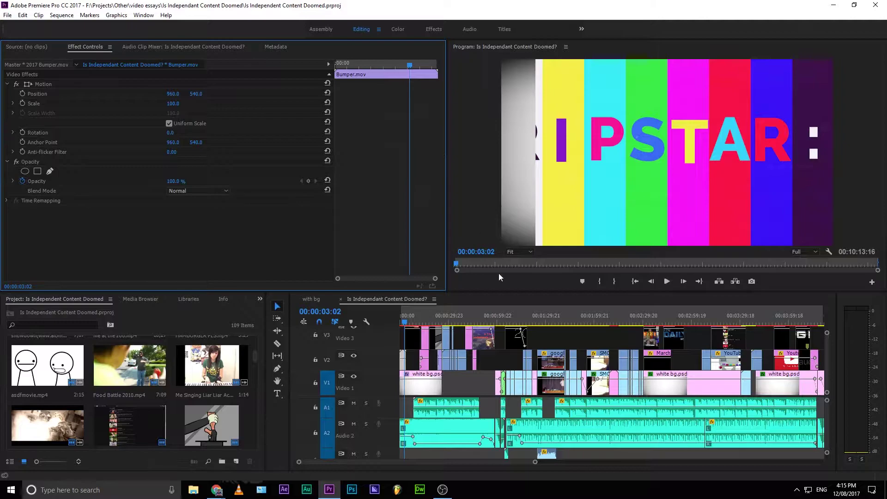
- Return the playhead to the sequence start and inspect the effect settings of the first white bg.psd clip and the Bumper.mov clip
{"action": "left_click", "coordinate": [434, 299]}
{"action": "key", "text": "Escape"}
{"action": "key", "text": "Home"}
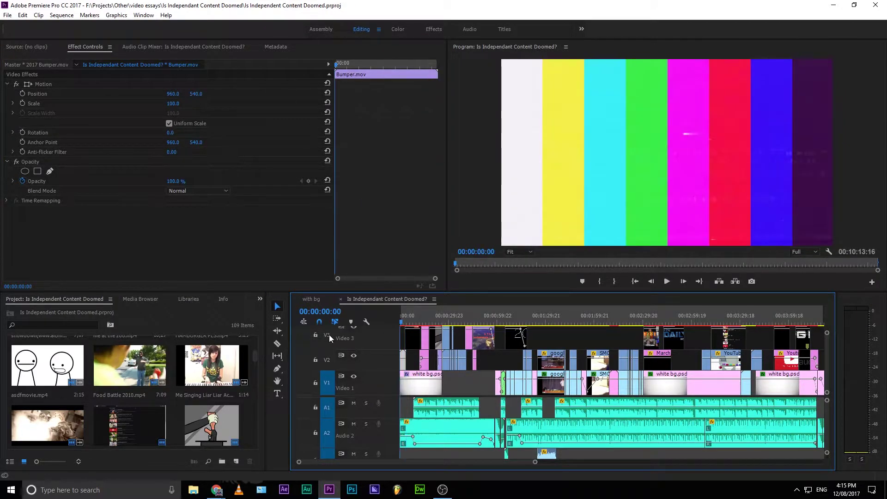
{"action": "left_click", "coordinate": [421, 385]}
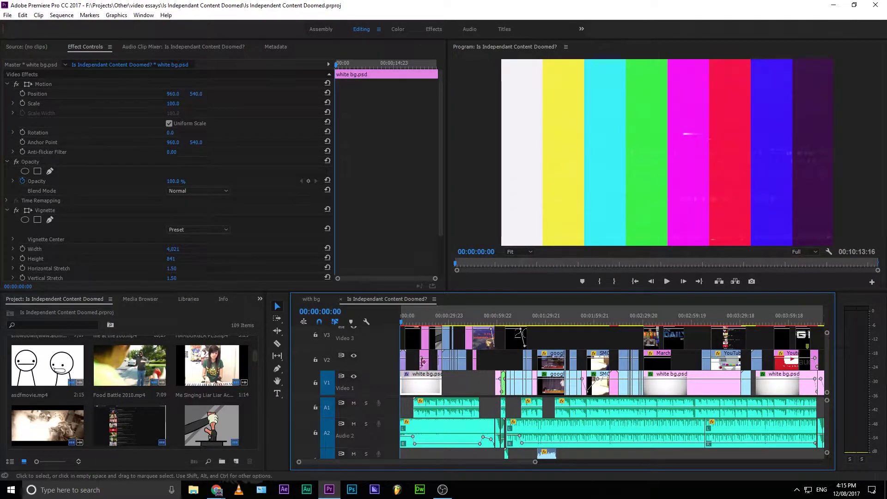
{"action": "left_click", "coordinate": [404, 364]}
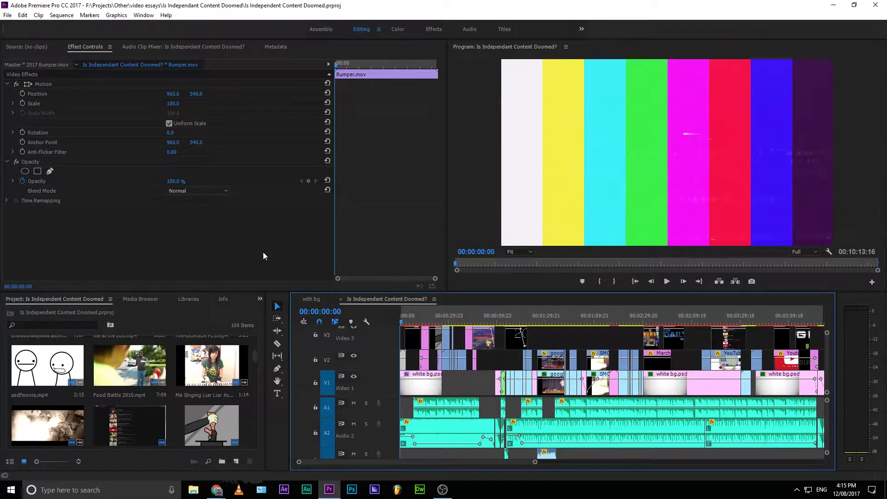
- Preview the letters of the bumper animating in around 00:00:01:03, returning the playhead to the sequence start
{"action": "key", "text": "space"}
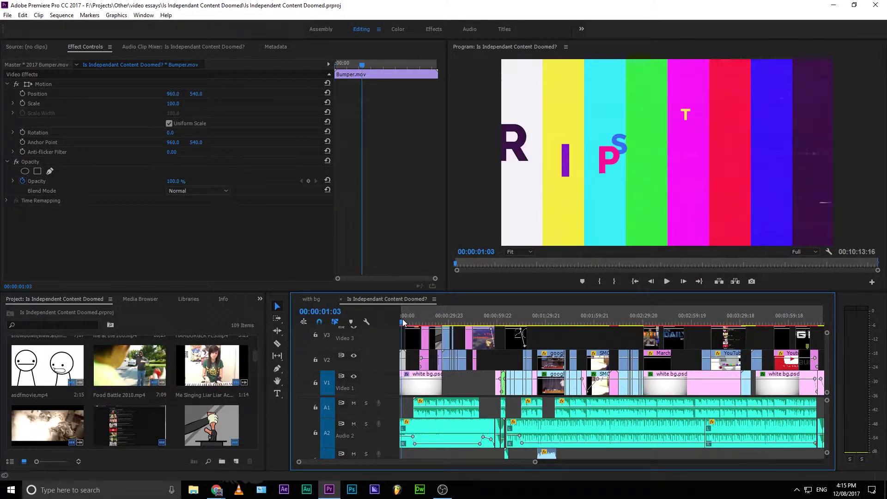
{"action": "left_click", "coordinate": [402, 322]}
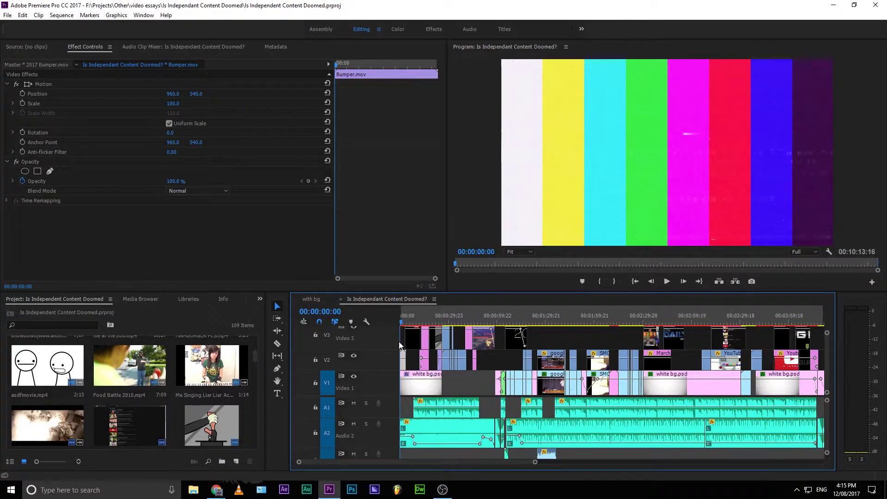
{"action": "key", "text": "space"}
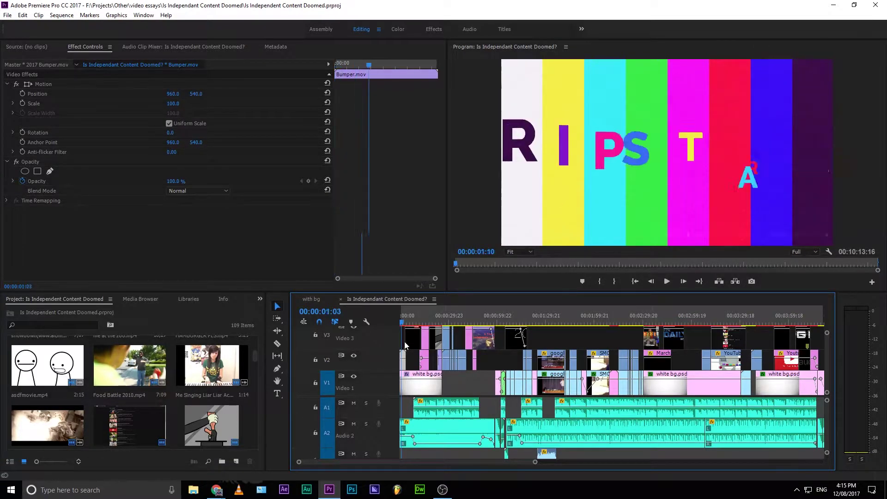
{"action": "left_click_drag", "start_coordinate": [410, 354], "coordinate": [363, 366]}
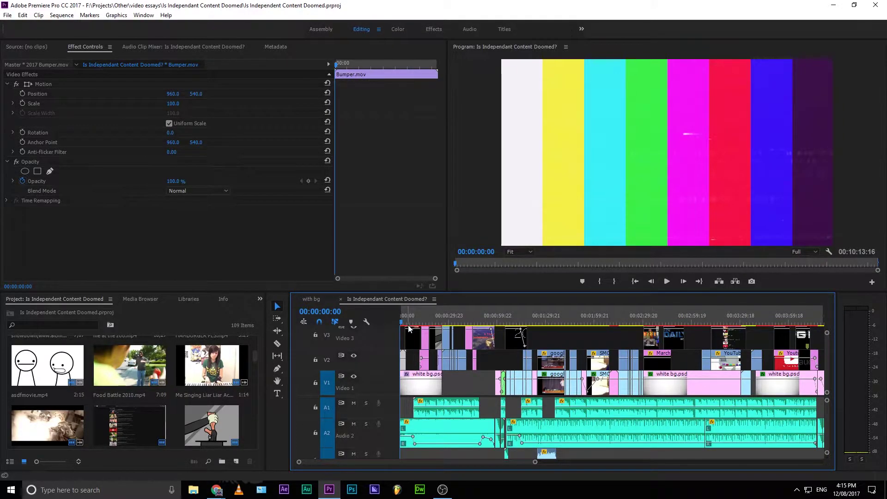
- Hide track V2 to play the opening without the bumper up to 00:00:02:00, and show the track again
{"action": "left_click", "coordinate": [353, 355]}
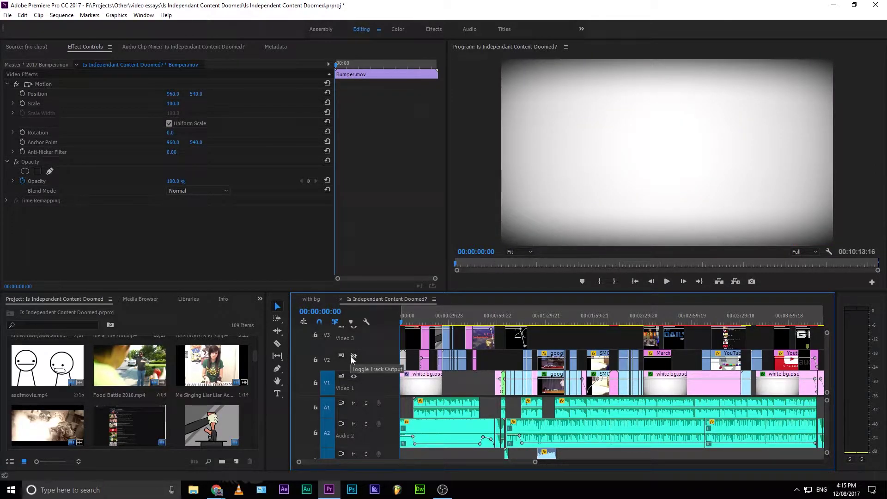
{"action": "scroll", "coordinate": [351, 361], "scroll_direction": "up", "scroll_amount": 1}
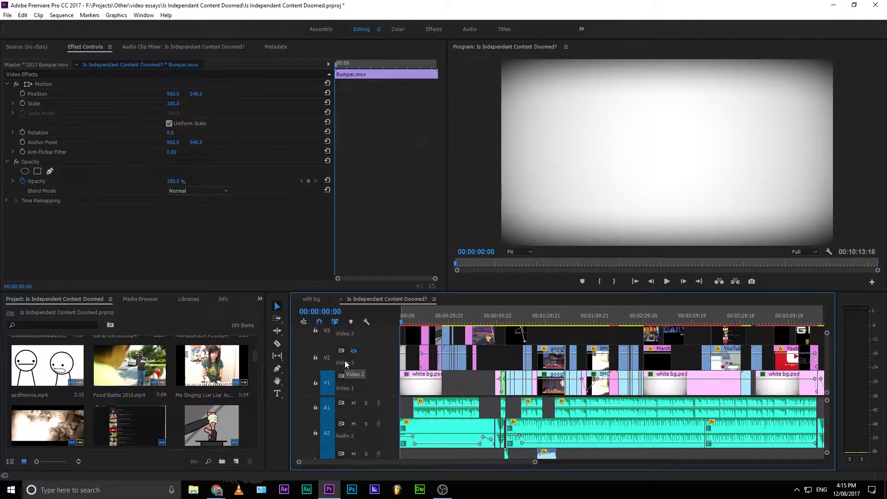
{"action": "key", "text": "space"}
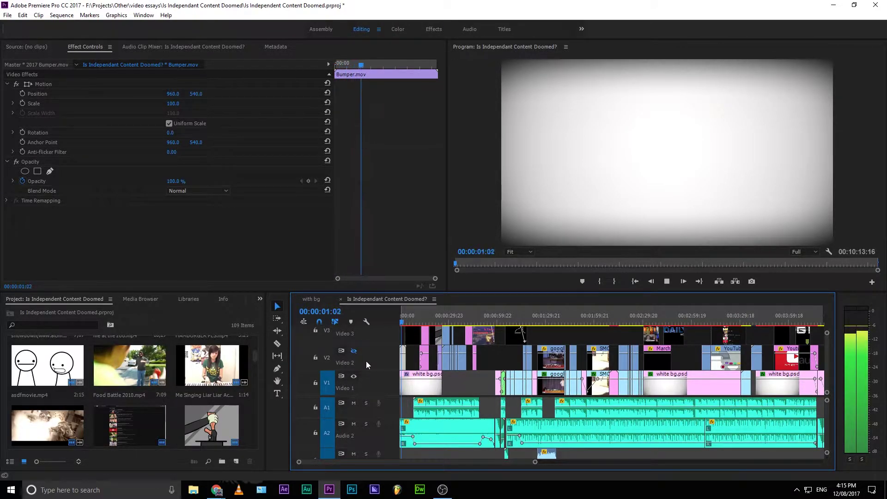
{"action": "key", "text": "space"}
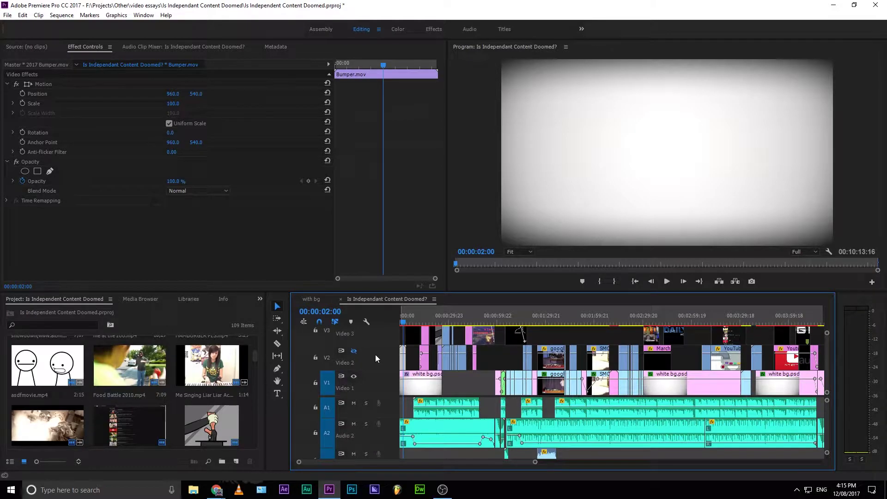
{"action": "scroll", "coordinate": [371, 351], "scroll_direction": "down", "scroll_amount": 1}
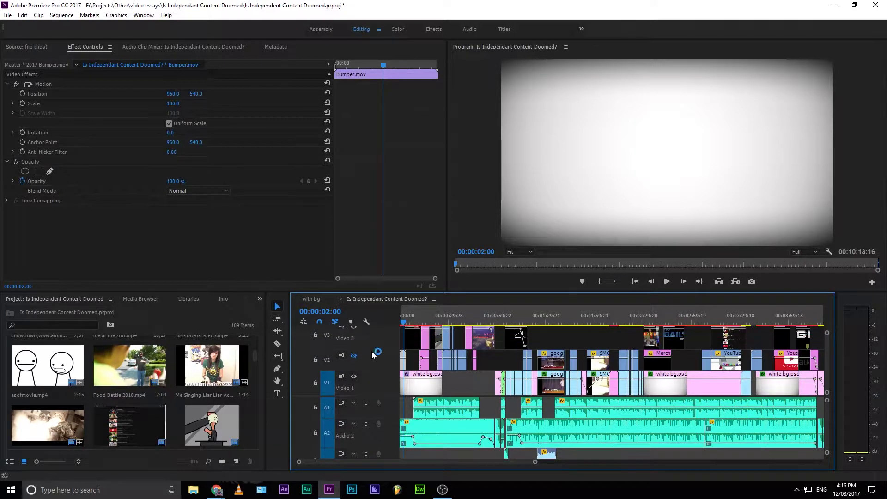
{"action": "left_click", "coordinate": [353, 356]}
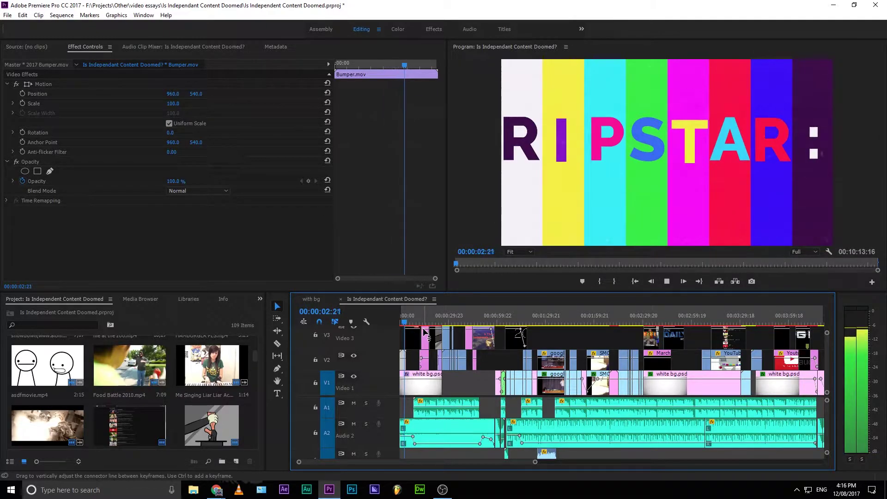
- Play the bumper's transition into the logo scene, pausing at 00:00:03:23 and playing on to 00:00:12:00
{"action": "key", "text": "space"}
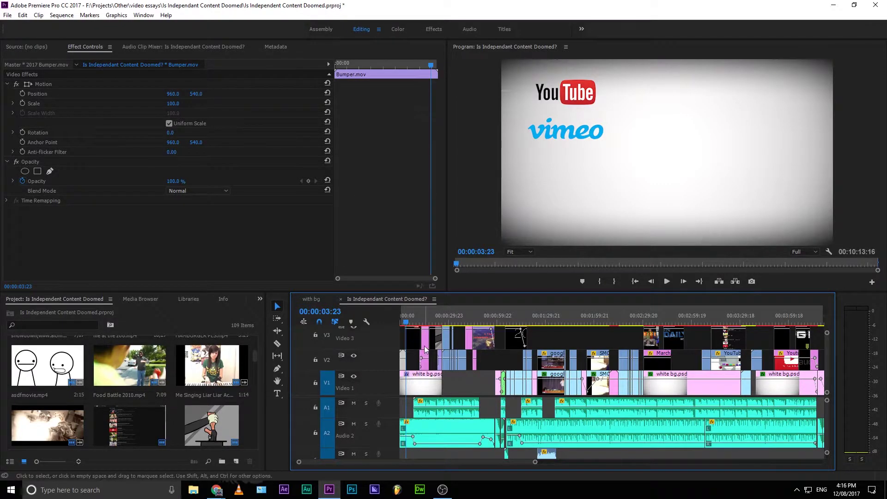
{"action": "key", "text": "space"}
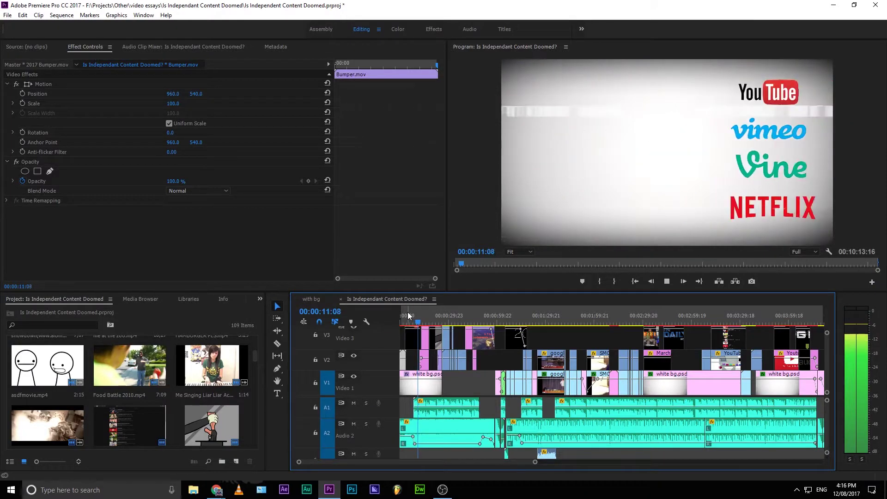
{"action": "key", "text": "space"}
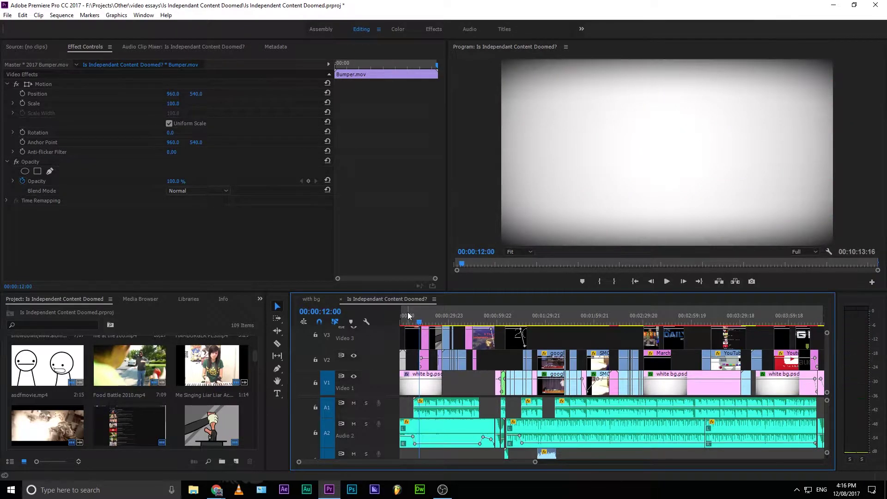
- Open the nested Social Media sequence from the V3 clip and scrub back to 00:00:00:22
{"action": "double_click", "coordinate": [411, 340]}
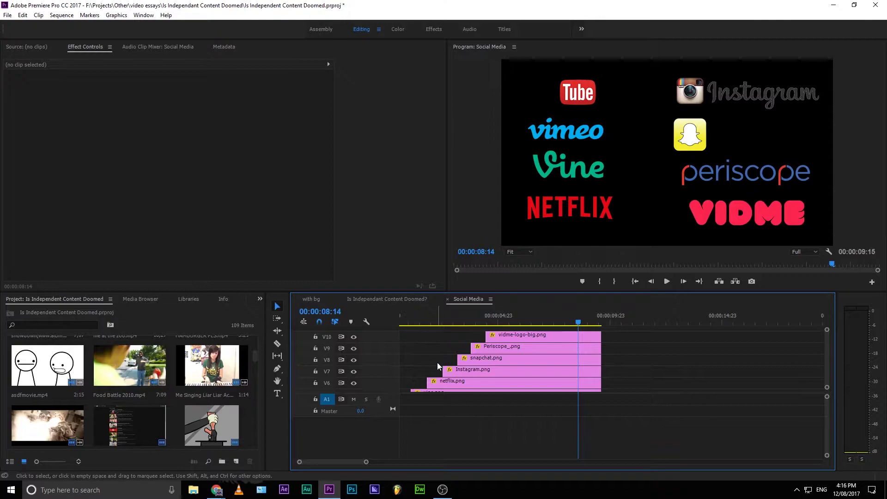
{"action": "left_click", "coordinate": [449, 322]}
{"action": "left_click_drag", "start_coordinate": [450, 334], "coordinate": [408, 352]}
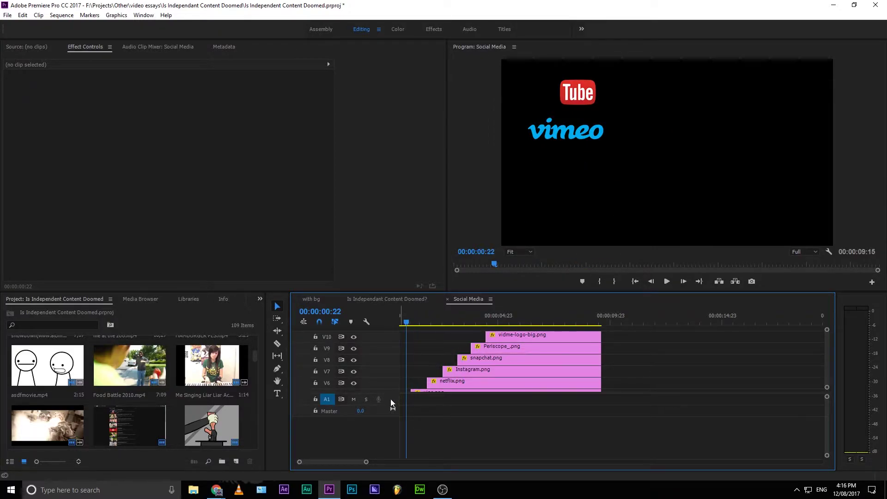
- Examine the staggered logo tracks of the Social Media sequence and play them through to 00:00:05:22
{"action": "scroll", "coordinate": [397, 386], "scroll_direction": "down", "scroll_amount": 1}
{"action": "scroll", "coordinate": [392, 392], "scroll_direction": "down", "scroll_amount": 1}
{"action": "scroll", "coordinate": [384, 390], "scroll_direction": "up", "scroll_amount": 2}
{"action": "scroll", "coordinate": [381, 372], "scroll_direction": "up", "scroll_amount": 1}
{"action": "scroll", "coordinate": [381, 372], "scroll_direction": "down", "scroll_amount": 2}
{"action": "scroll", "coordinate": [373, 391], "scroll_direction": "down", "scroll_amount": 1}
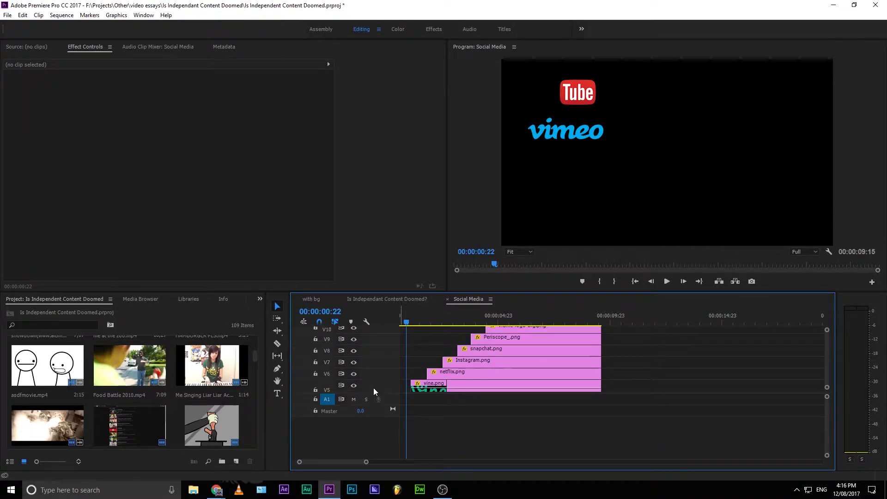
{"action": "key", "text": "space"}
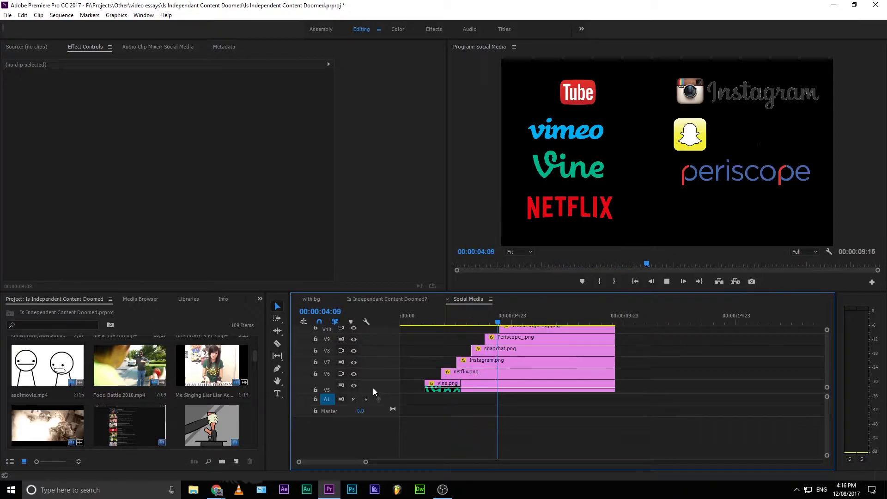
{"action": "key", "text": "space"}
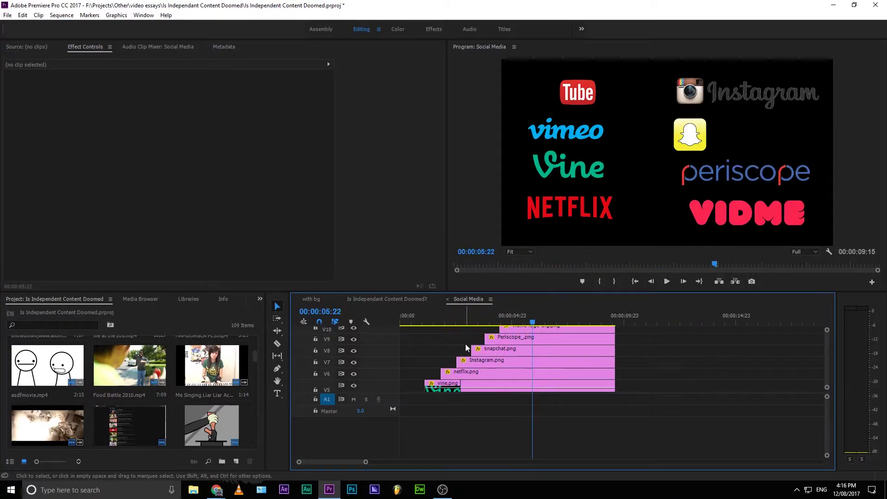
- Compare the Social Media sequence with the main sequence at 00:00:39:14, scrubbing the logos to 00:00:04:04 and ending in the main sequence
{"action": "left_click_drag", "start_coordinate": [519, 318], "coordinate": [410, 351]}
{"action": "left_click", "coordinate": [398, 302]}
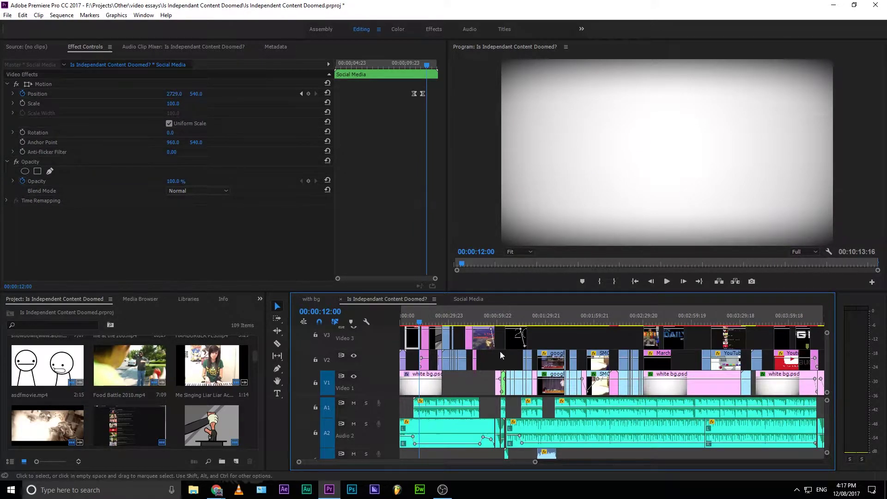
{"action": "left_click", "coordinate": [467, 300]}
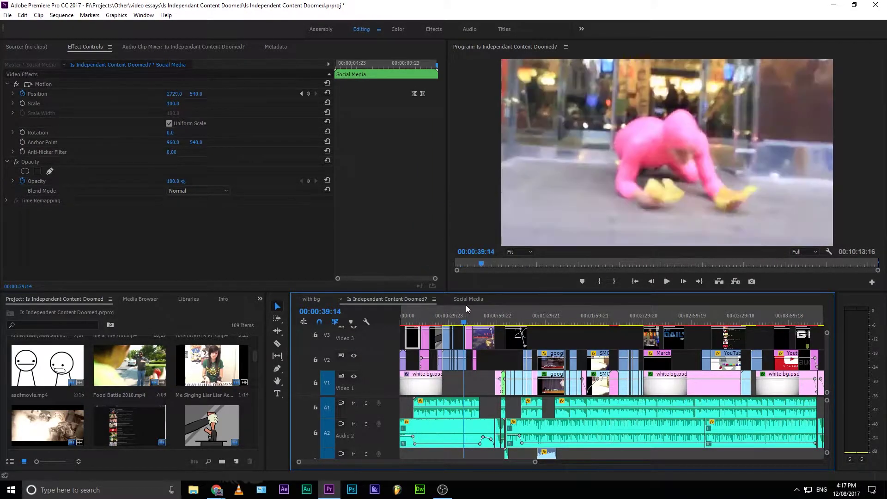
{"action": "left_click_drag", "start_coordinate": [460, 321], "coordinate": [493, 378]}
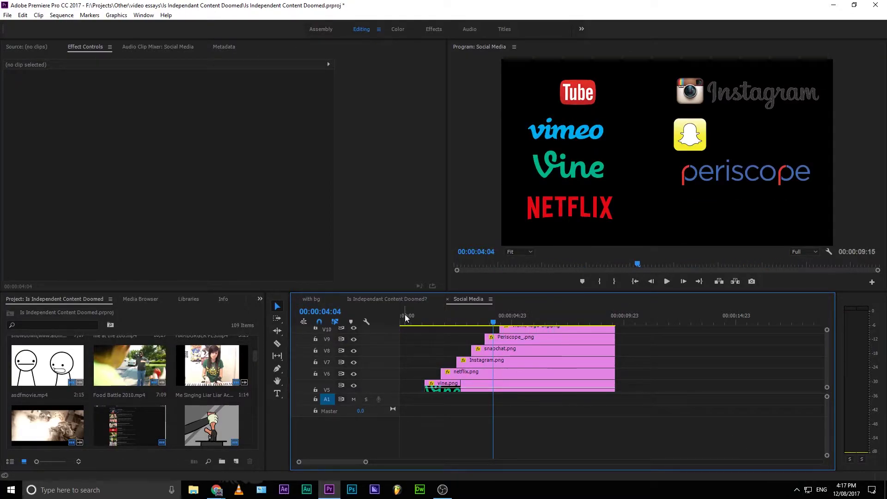
{"action": "left_click", "coordinate": [402, 299]}
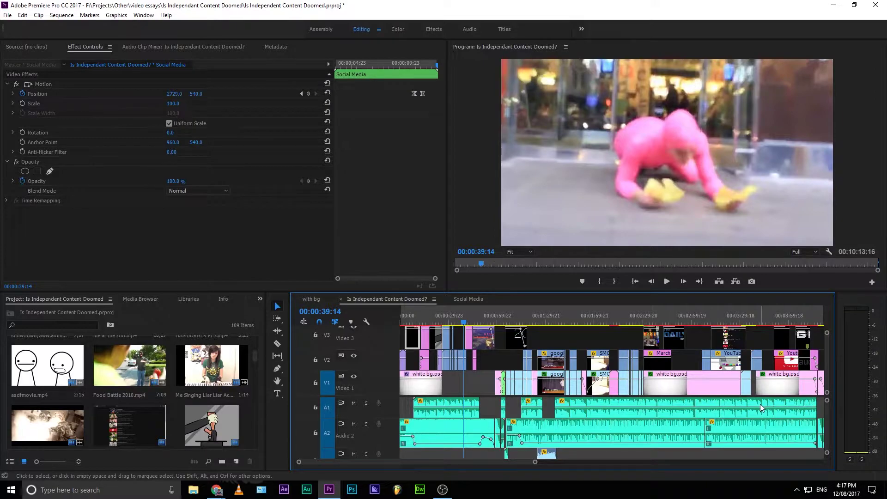
- View the Social Media sequence again, return to the main sequence, and move the playhead to 00:00:00:00
{"action": "left_click", "coordinate": [468, 299]}
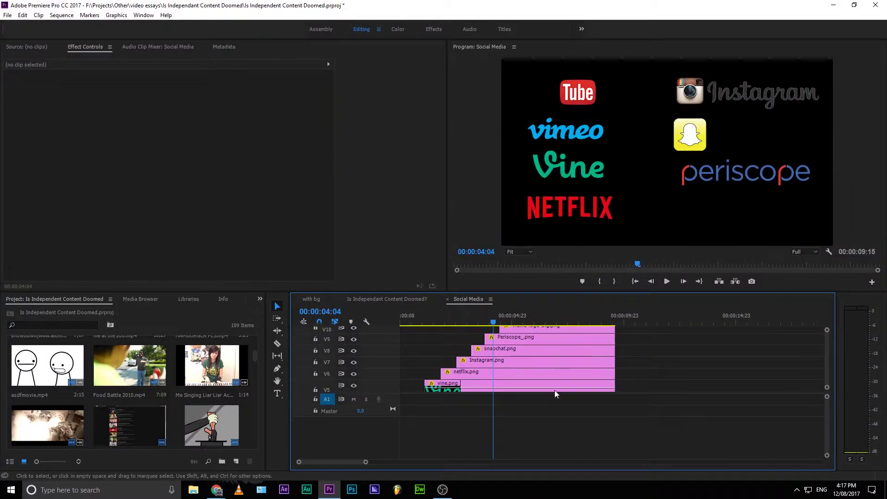
{"action": "left_click", "coordinate": [407, 297]}
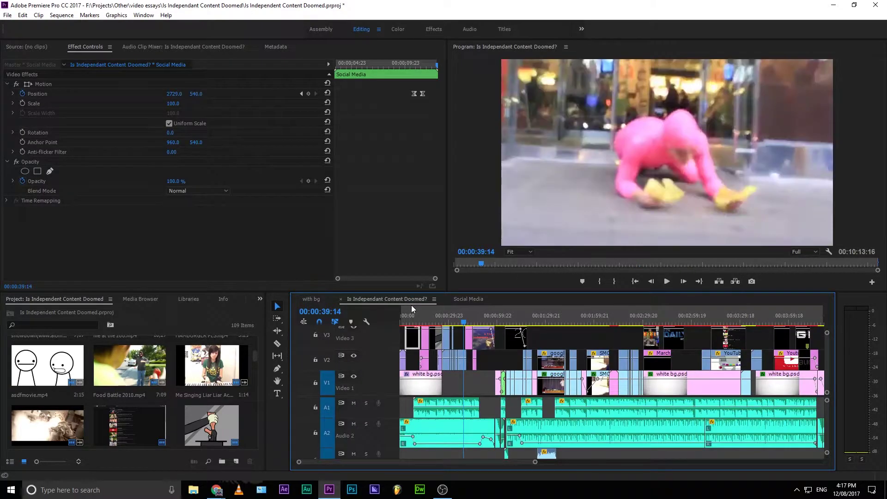
{"action": "left_click_drag", "start_coordinate": [454, 327], "coordinate": [498, 339]}
{"action": "key", "text": "Home"}
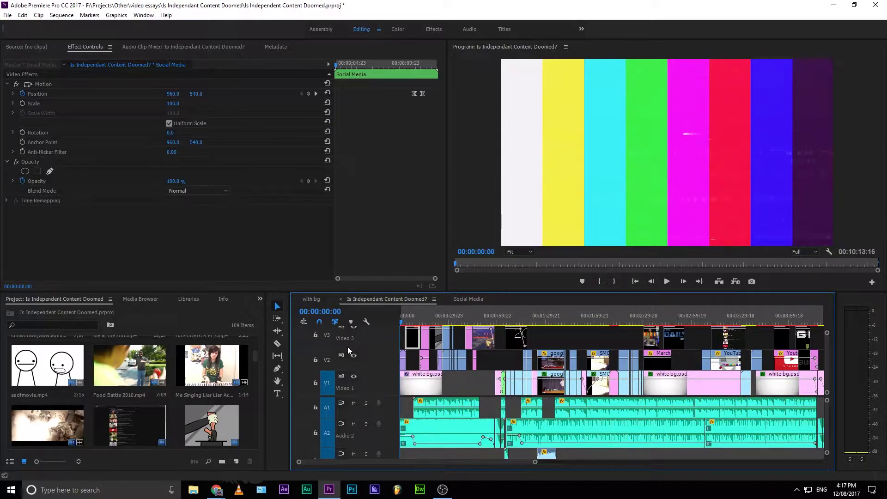
- Adjust the heights of the V2, V3 and V4 tracks in the main sequence's timeline
{"action": "double_click", "coordinate": [348, 345]}
{"action": "double_click", "coordinate": [362, 351]}
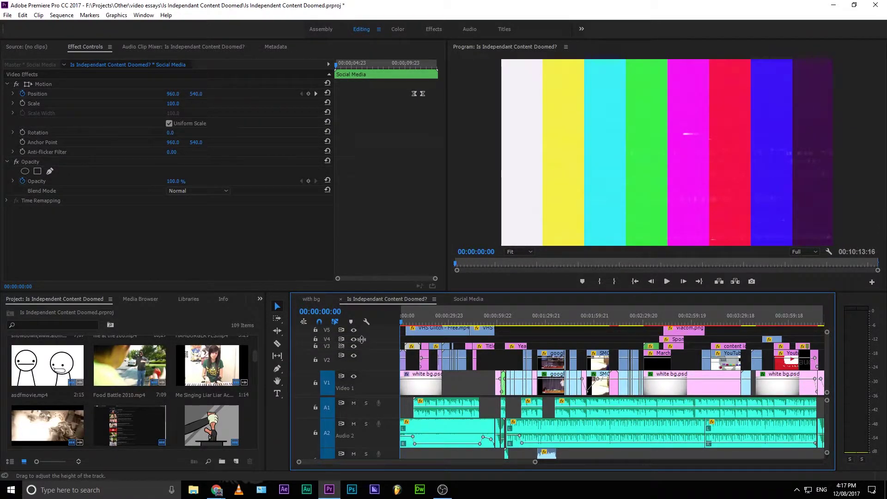
{"action": "double_click", "coordinate": [362, 339]}
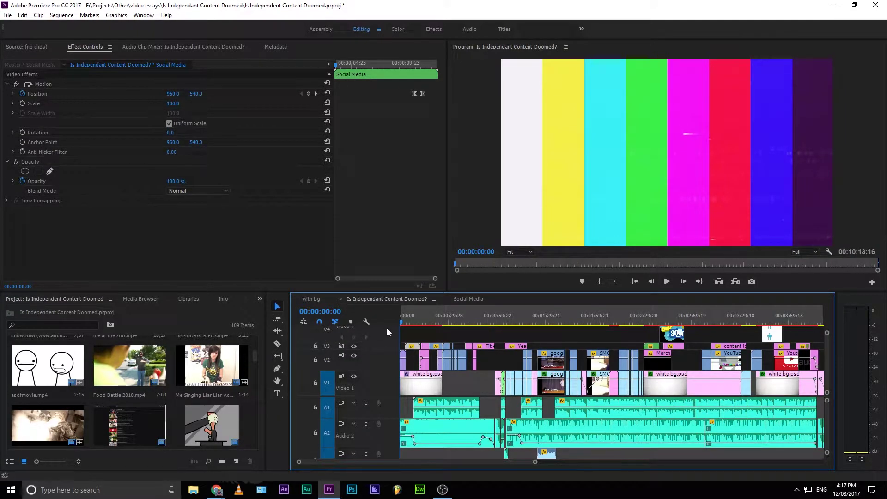
{"action": "double_click", "coordinate": [384, 354]}
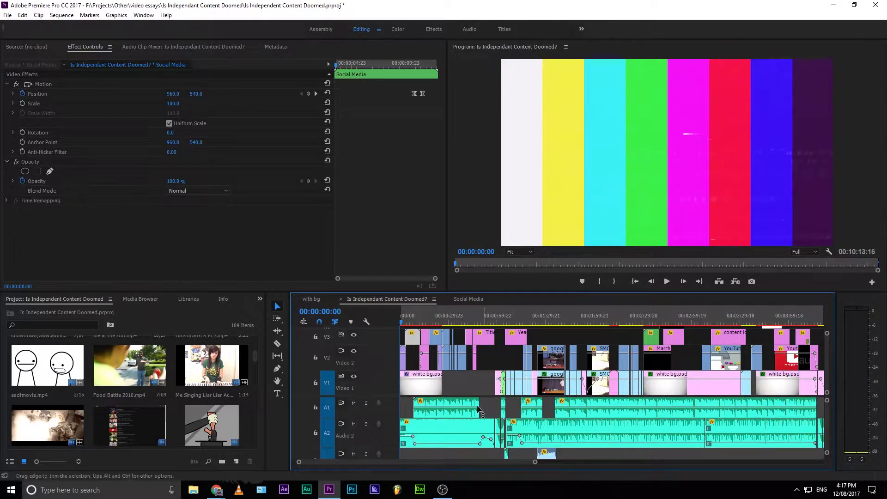
- Select the Social Media clip on V3 and scrub through its Position animation from 00:00:07:04 to 00:00:12:05
{"action": "left_click_drag", "start_coordinate": [400, 318], "coordinate": [419, 331]}
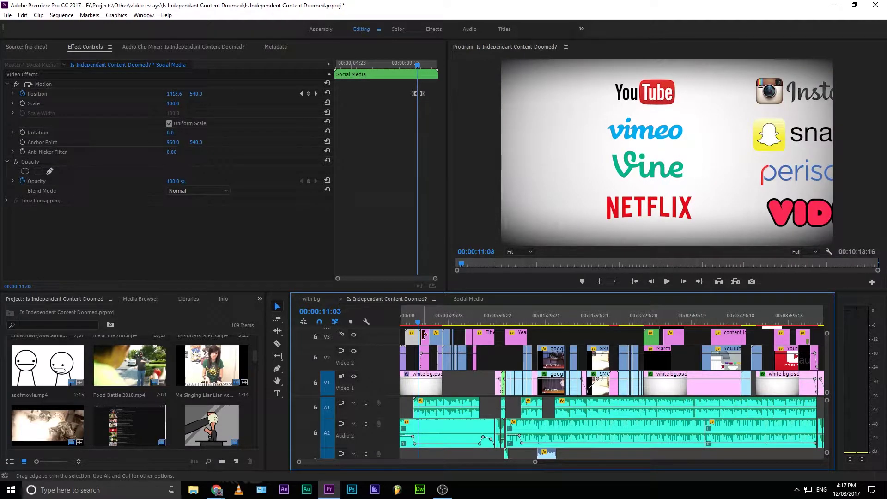
{"action": "left_click", "coordinate": [421, 342]}
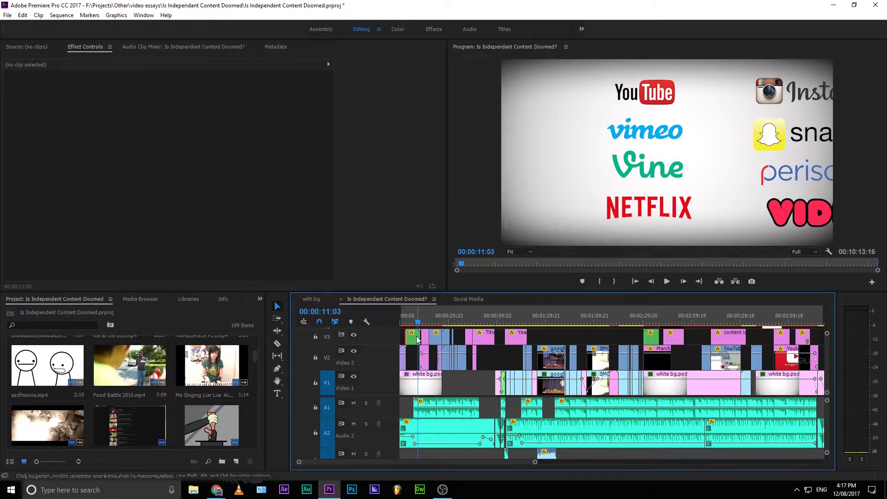
{"action": "left_click", "coordinate": [419, 337]}
{"action": "left_click_drag", "start_coordinate": [427, 69], "coordinate": [375, 88]}
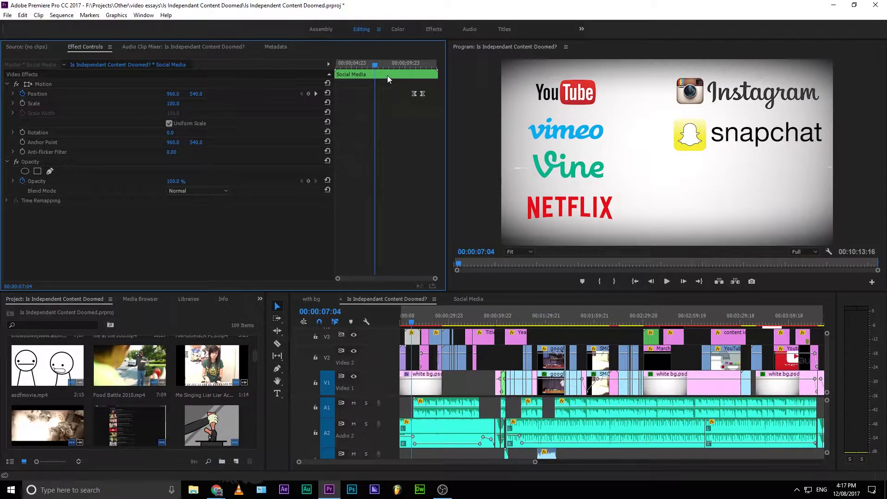
{"action": "left_click_drag", "start_coordinate": [385, 62], "coordinate": [423, 107]}
{"action": "left_click_drag", "start_coordinate": [398, 128], "coordinate": [431, 137]}
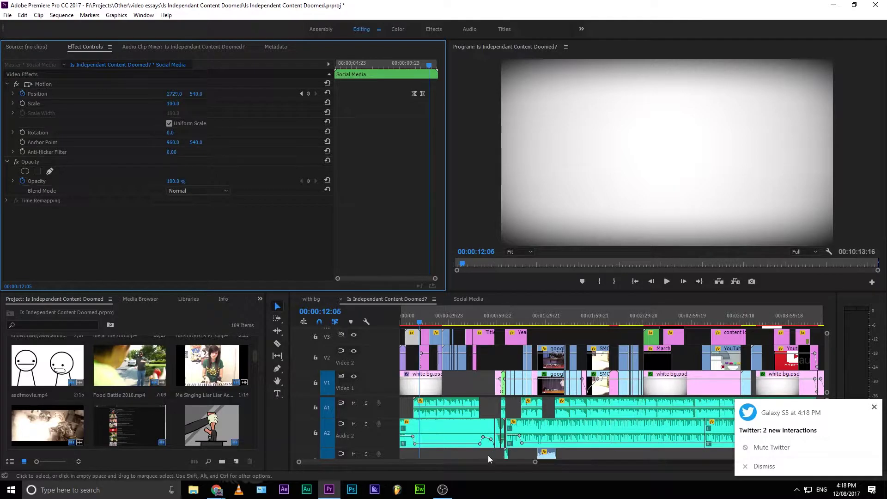
- Check the Test Stream live page in Chrome and return to Premiere Pro
{"action": "mouse_move", "coordinate": [219, 493]}
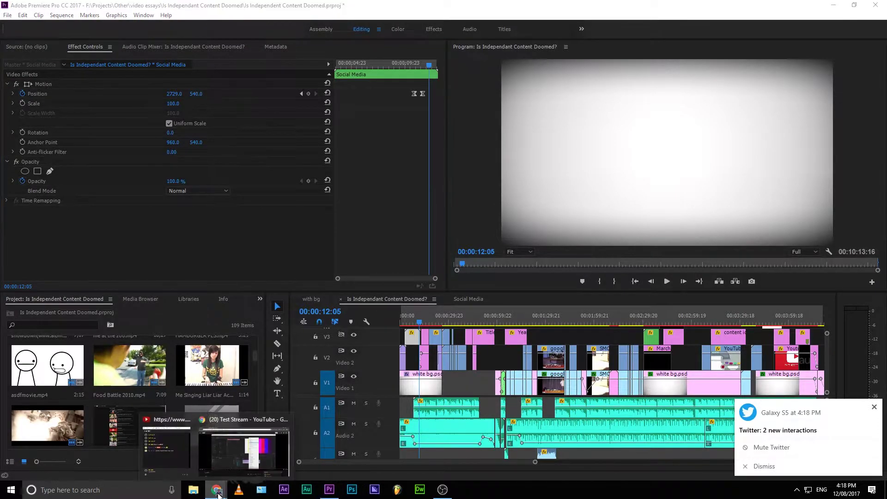
{"action": "left_click", "coordinate": [242, 464]}
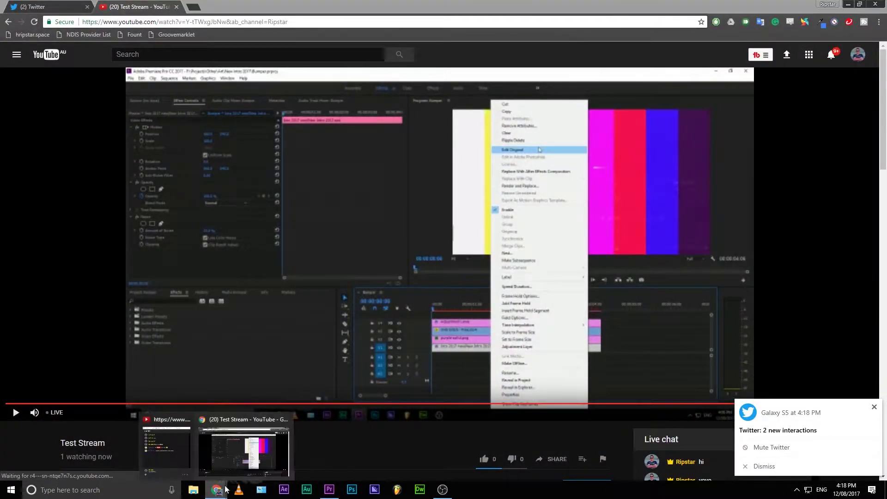
{"action": "left_click", "coordinate": [849, 4]}
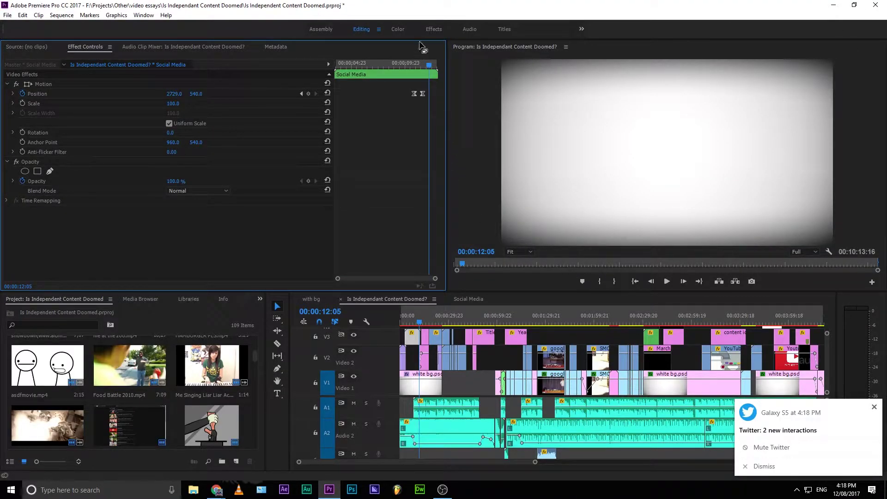
- Scrub the Social Media clip's slide-out between 00:00:11:05 and 00:00:12:04, ending at 00:00:11:03
{"action": "left_click_drag", "start_coordinate": [429, 68], "coordinate": [418, 91]}
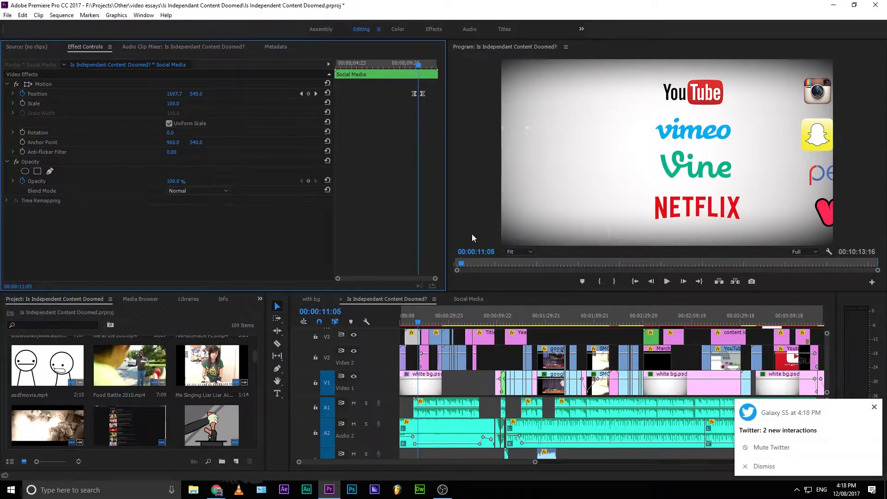
{"action": "left_click_drag", "start_coordinate": [420, 70], "coordinate": [430, 99]}
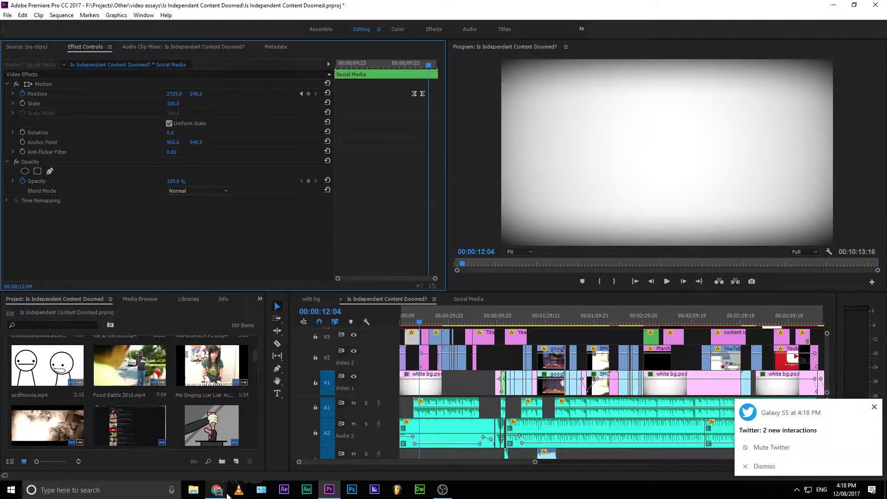
{"action": "mouse_move", "coordinate": [227, 494]}
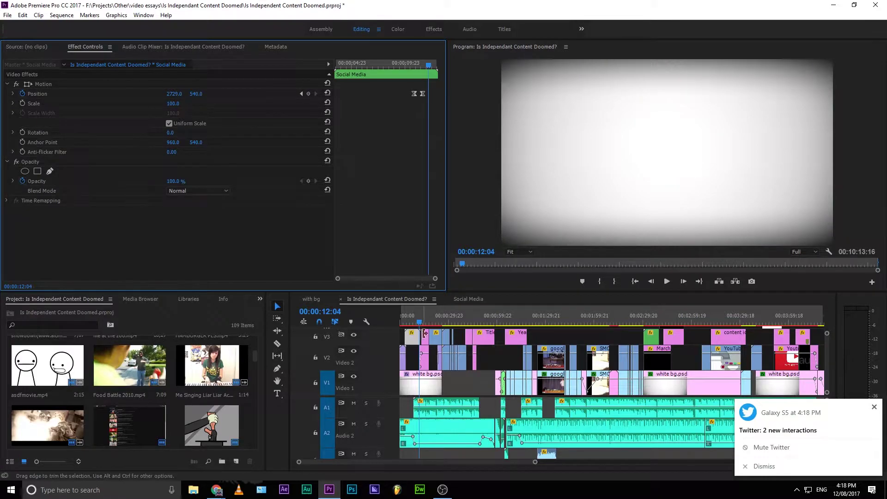
{"action": "mouse_move", "coordinate": [421, 329]}
{"action": "left_mouse_down"}
{"action": "mouse_move", "coordinate": [438, 334]}
{"action": "mouse_move", "coordinate": [400, 335]}
{"action": "mouse_move", "coordinate": [428, 334]}
{"action": "mouse_move", "coordinate": [418, 345]}
{"action": "left_mouse_up"}
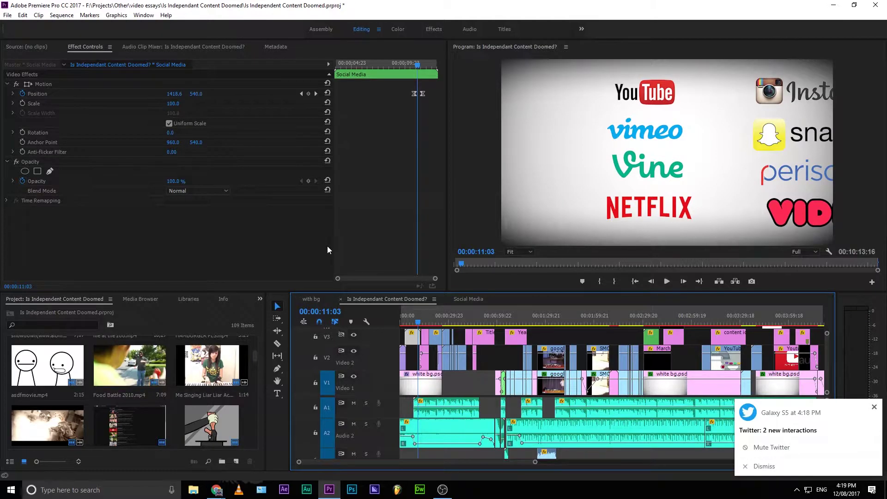
- Toggle the V1 track's visibility off and on, and scrub from the Newgrounds scene at 00:00:16:06 back to 00:00:04:20
{"action": "left_click", "coordinate": [354, 376]}
{"action": "left_click", "coordinate": [354, 376]}
{"action": "left_click_drag", "start_coordinate": [418, 322], "coordinate": [428, 359]}
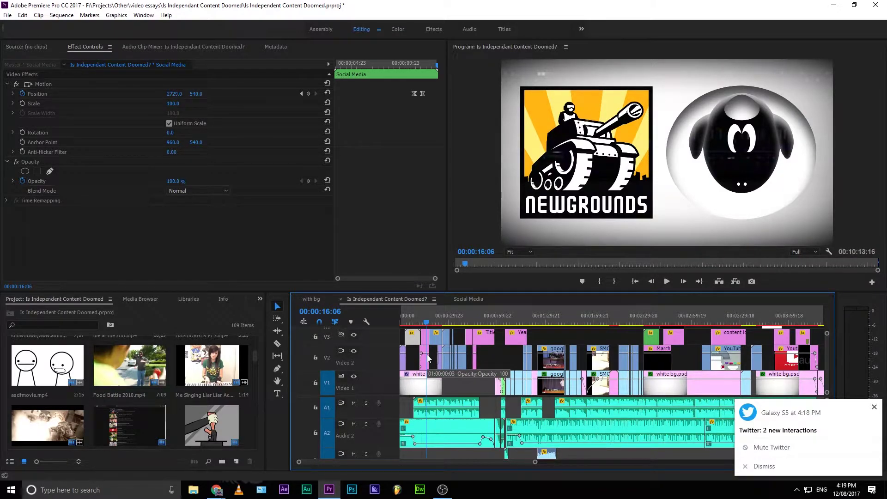
{"action": "left_click_drag", "start_coordinate": [426, 351], "coordinate": [407, 356]}
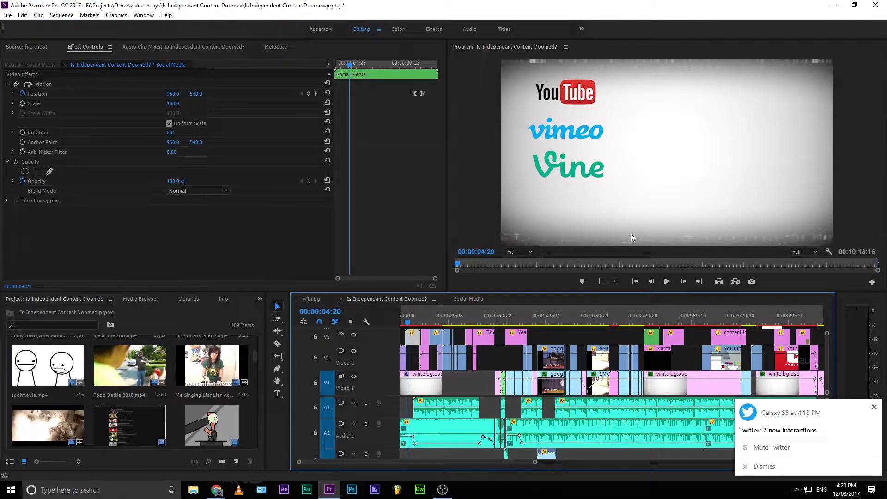
- Play the transition from the social media logos at 00:00:11:03 to the Newgrounds logo, stopping at 00:00:13:07
{"action": "key", "text": "alt"}
{"action": "left_click", "coordinate": [416, 317]}
{"action": "left_click", "coordinate": [422, 316]}
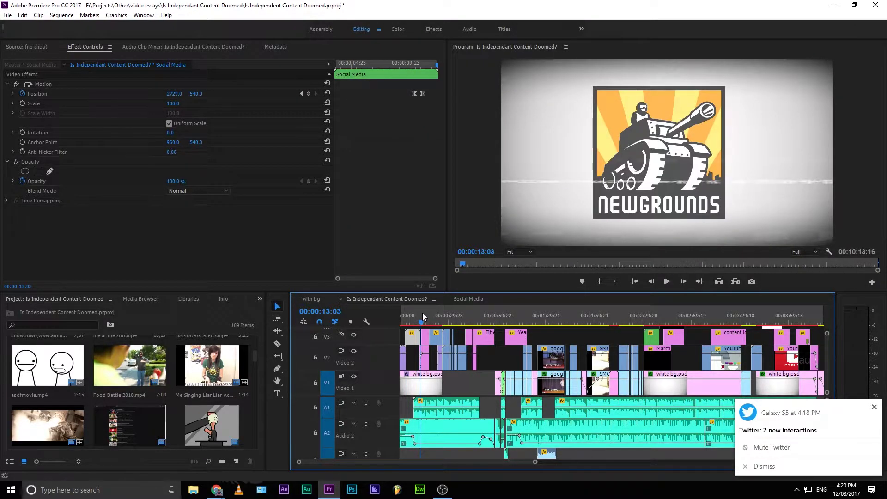
{"action": "left_click", "coordinate": [420, 317]}
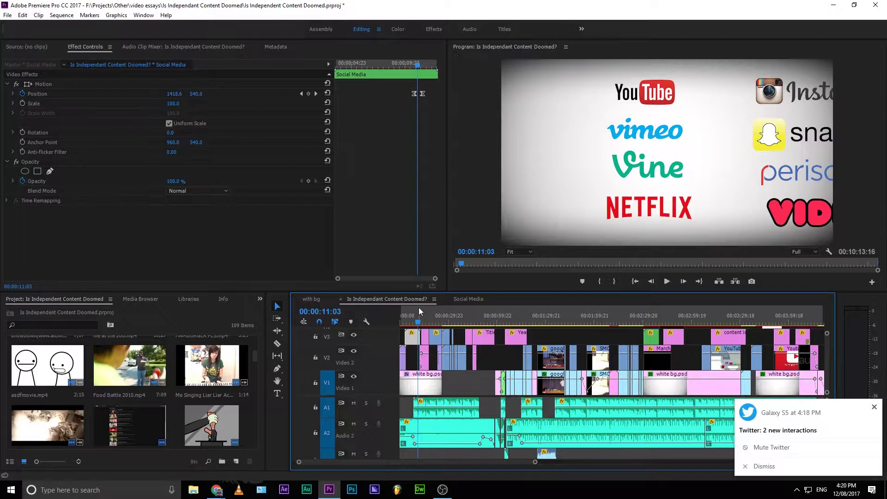
{"action": "key", "text": "space"}
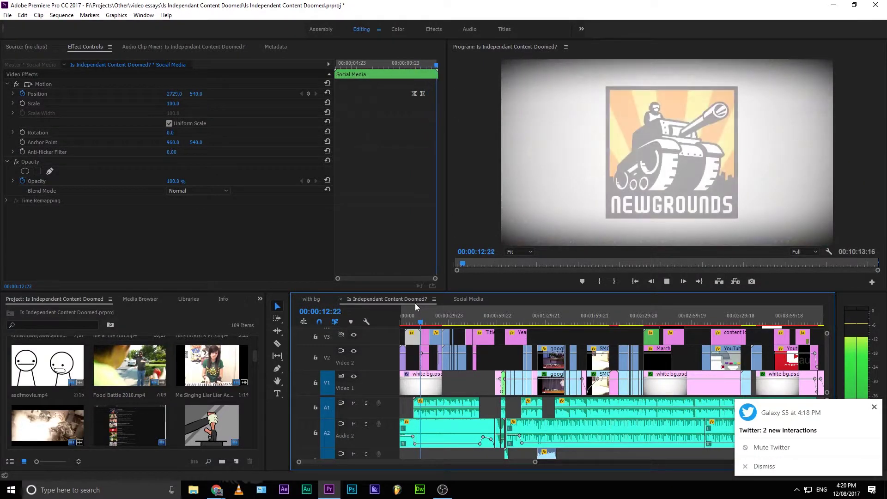
{"action": "key", "text": "space"}
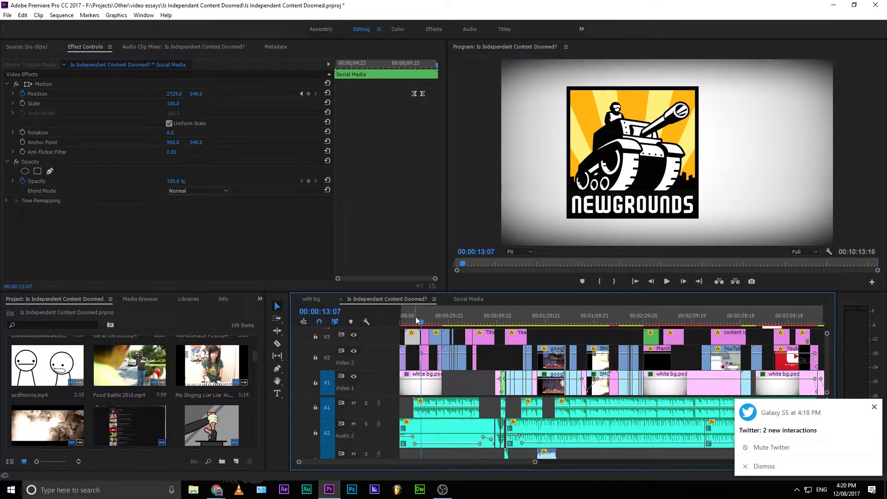
- Scrub to the paired logos at 00:00:15:09, and review the title section around 00:00:56:17 and 00:00:48:17
{"action": "left_click", "coordinate": [432, 318]}
{"action": "mouse_move", "coordinate": [433, 317]}
{"action": "left_mouse_down"}
{"action": "mouse_move", "coordinate": [419, 320]}
{"action": "mouse_move", "coordinate": [427, 332]}
{"action": "left_mouse_up"}
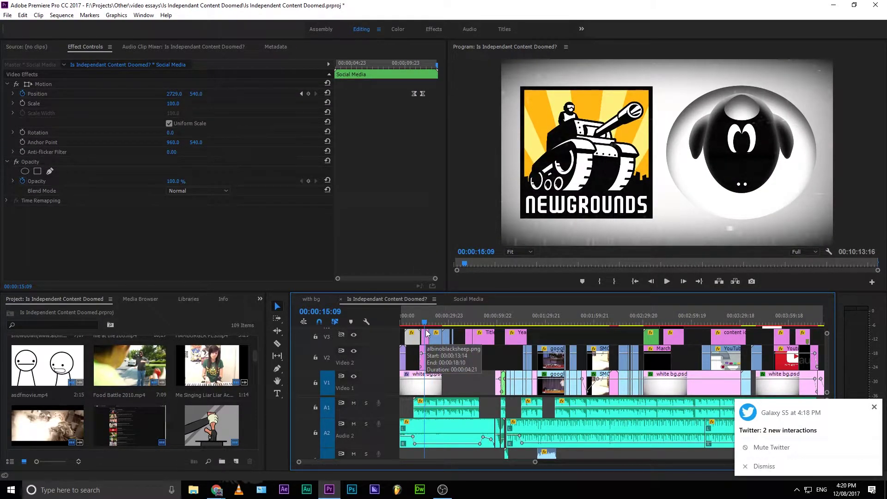
{"action": "key", "text": "Up"}
{"action": "key", "text": "Up"}
{"action": "key", "text": "Up"}
{"action": "key", "text": "Up"}
{"action": "key", "text": "Up"}
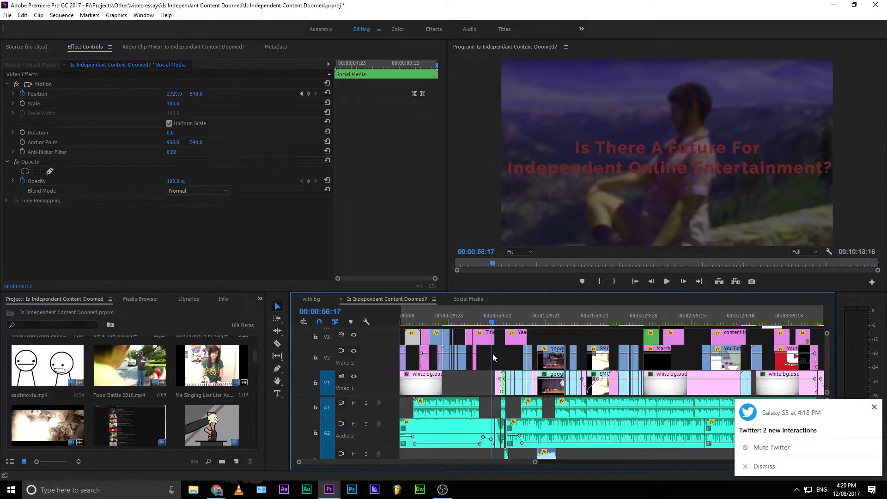
{"action": "key", "text": "Down"}
{"action": "key", "text": "Down"}
{"action": "key", "text": "Down"}
{"action": "key", "text": "Down"}
{"action": "key", "text": "Down"}
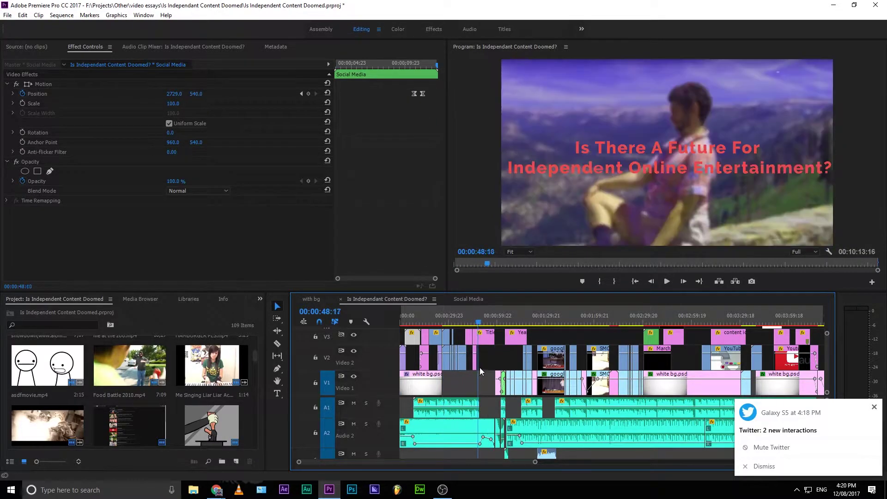
- Move back through the main sequence's clips from the title section to the blank background at 00:00:12:06
{"action": "key", "text": "Up"}
{"action": "key", "text": "Up"}
{"action": "key", "text": "Up"}
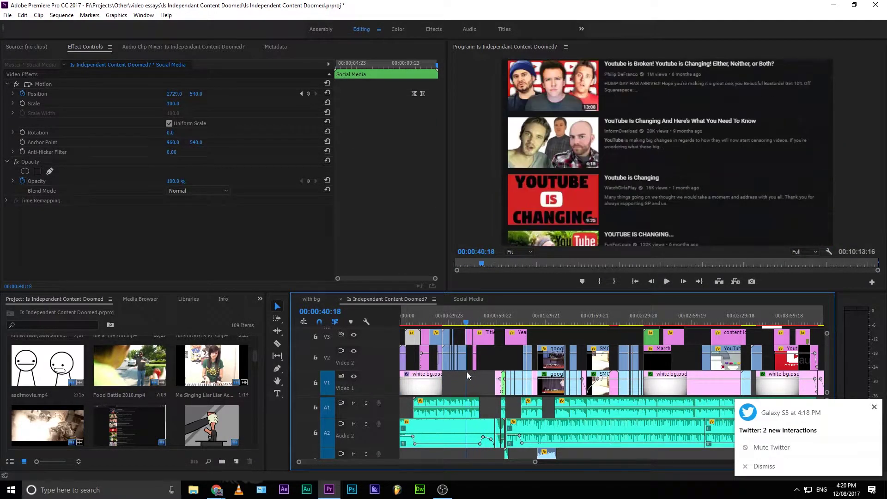
{"action": "key", "text": "Up"}
{"action": "key", "text": "Up"}
{"action": "key", "text": "Up"}
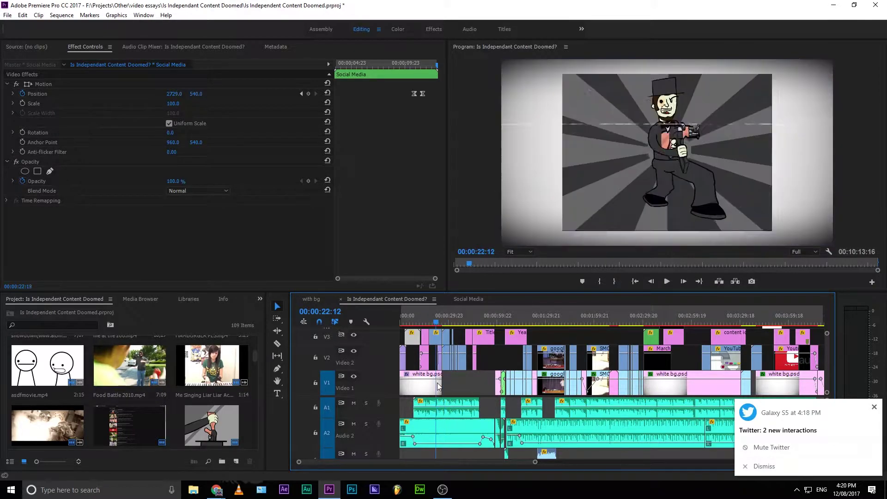
{"action": "key", "text": "Up"}
{"action": "key", "text": "Up"}
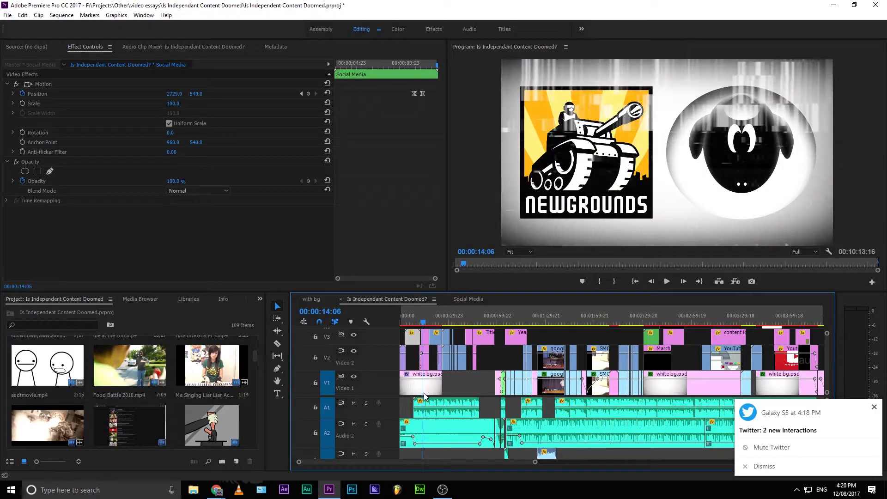
{"action": "key", "text": "Up"}
{"action": "key", "text": "Up"}
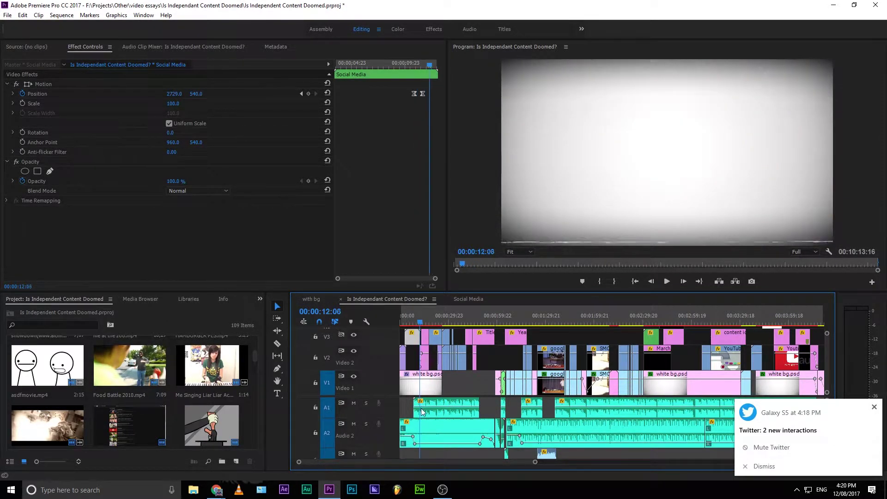
- Advance to the Newgrounds and sheep logos at 00:00:13:23 and play that scene to 00:00:15:02
{"action": "key", "text": "Down"}
{"action": "key", "text": "shift+Right"}
{"action": "key", "text": "shift+Right"}
{"action": "key", "text": "shift+Right"}
{"action": "key", "text": "shift+Right"}
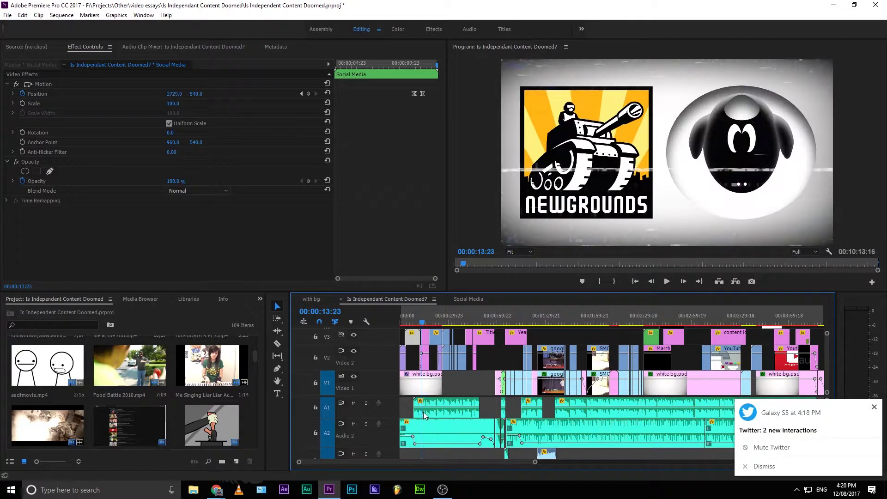
{"action": "key", "text": "Up"}
{"action": "key", "text": "space"}
{"action": "key", "text": "space"}
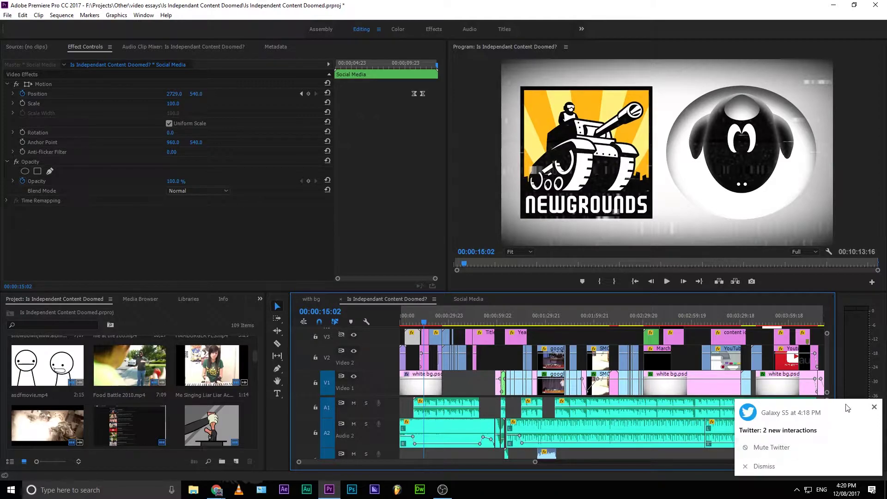
- Dismiss the Twitter notification and replay the sequence from within the Social Media clip, pausing at 00:00:14:13
{"action": "left_click", "coordinate": [874, 407]}
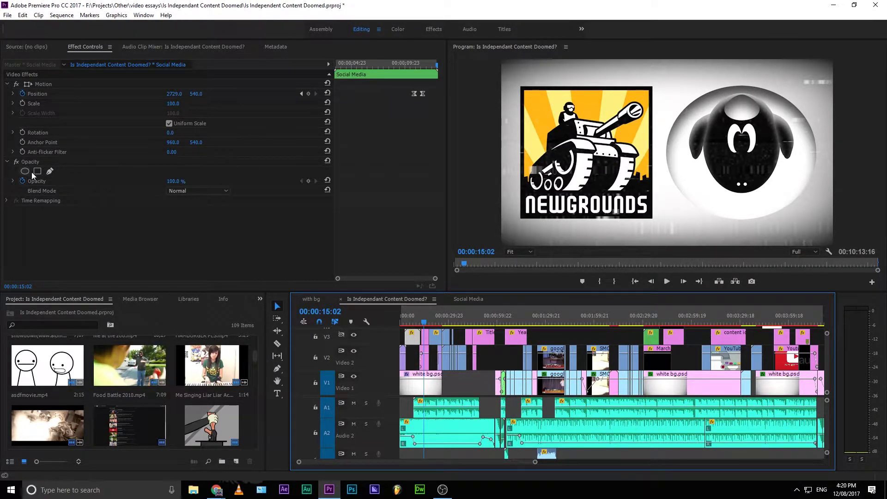
{"action": "left_click_drag", "start_coordinate": [376, 64], "coordinate": [378, 102]}
{"action": "key", "text": "space"}
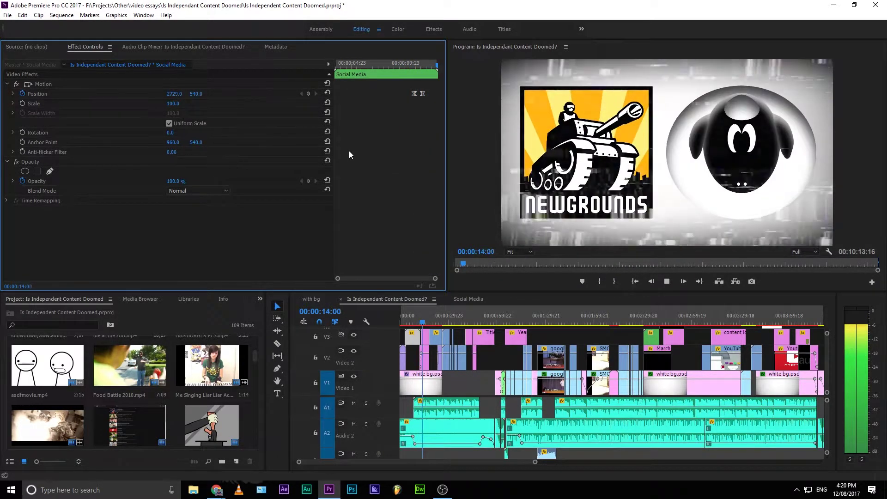
{"action": "key", "text": "space"}
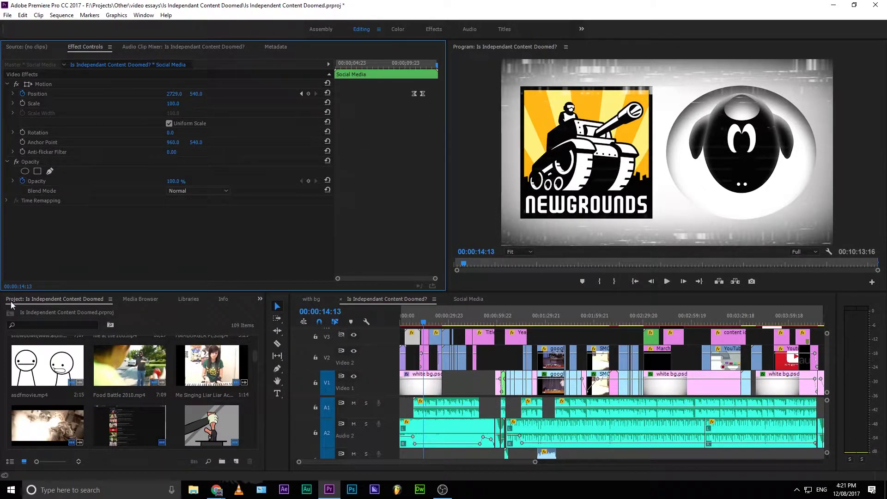
- Open the Media Browser, and play the logos' slide-out from 00:00:17:23 to 00:00:18:15
{"action": "left_click", "coordinate": [140, 299]}
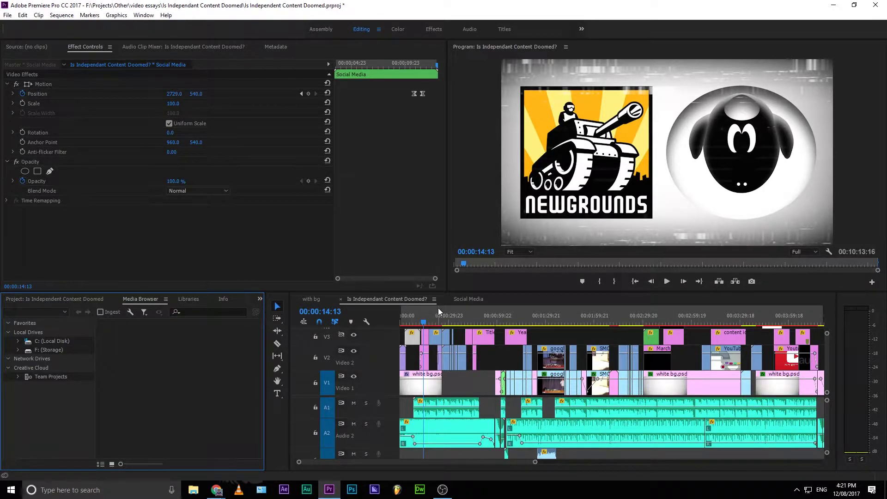
{"action": "left_click_drag", "start_coordinate": [432, 315], "coordinate": [431, 345]}
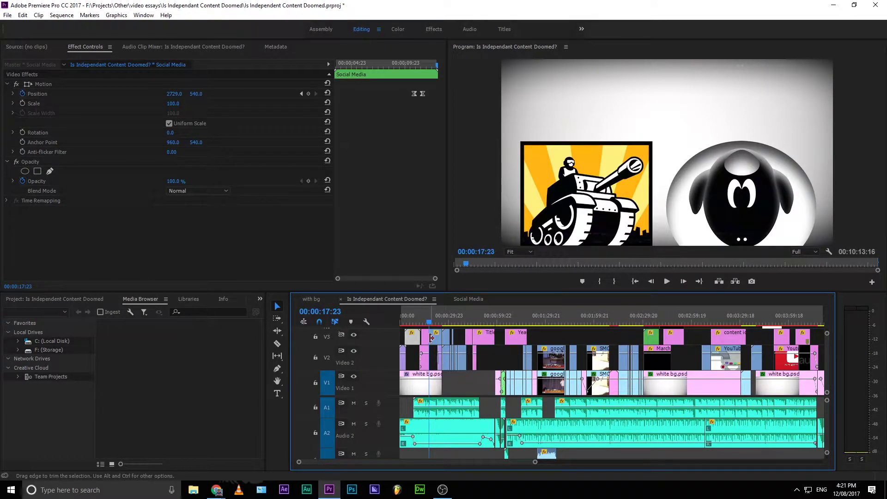
{"action": "key", "text": "j"}
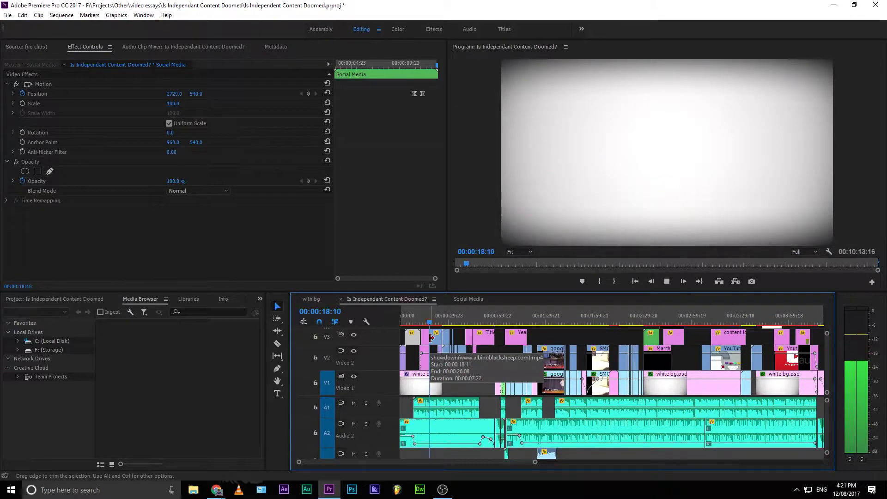
{"action": "key", "text": "space"}
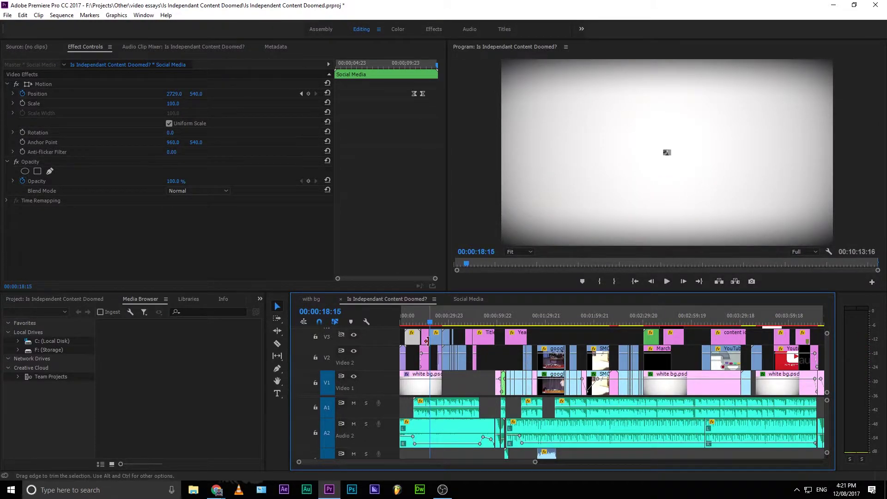
- Select the Newgrounds_Logo.png clip and scrub to its opening Position keyframes at 00:00:13:15
{"action": "left_click", "coordinate": [426, 340]}
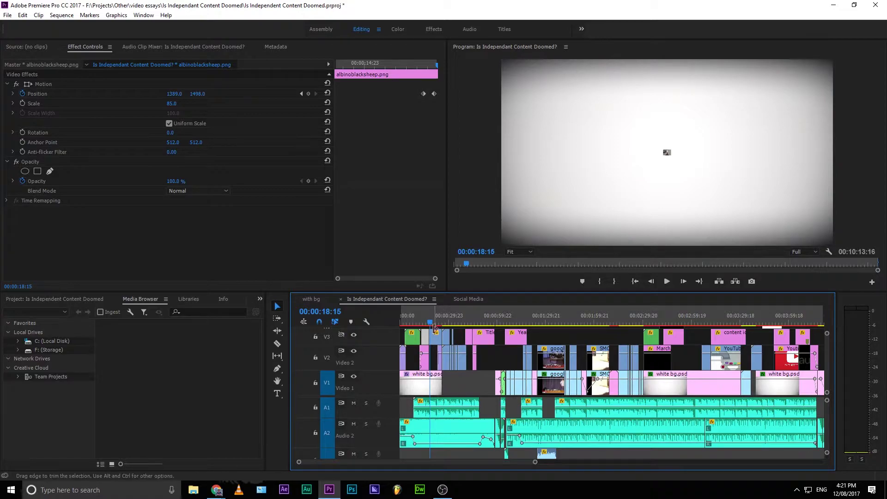
{"action": "left_click", "coordinate": [424, 342]}
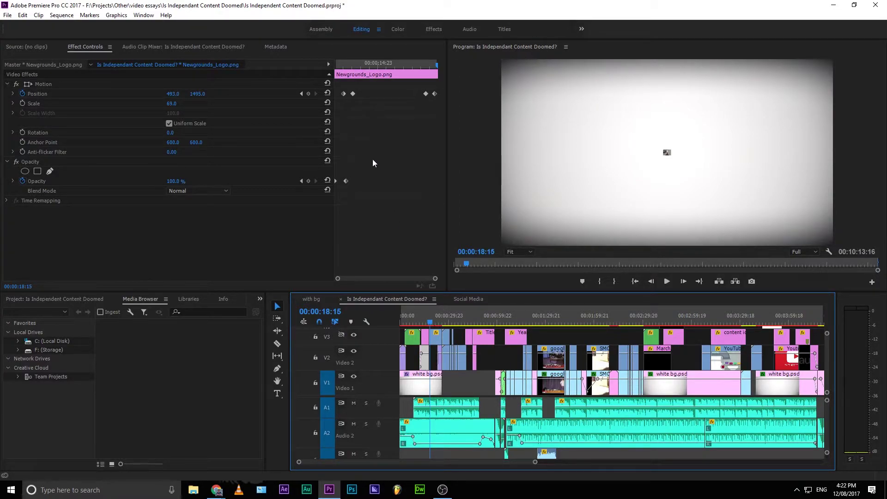
{"action": "left_click_drag", "start_coordinate": [391, 63], "coordinate": [347, 64]}
{"action": "left_click_drag", "start_coordinate": [348, 96], "coordinate": [361, 345]}
- Select the albinoblacksheep.png clip and scrub through its closing Position keyframes to 00:00:18:11
{"action": "left_click", "coordinate": [430, 330]}
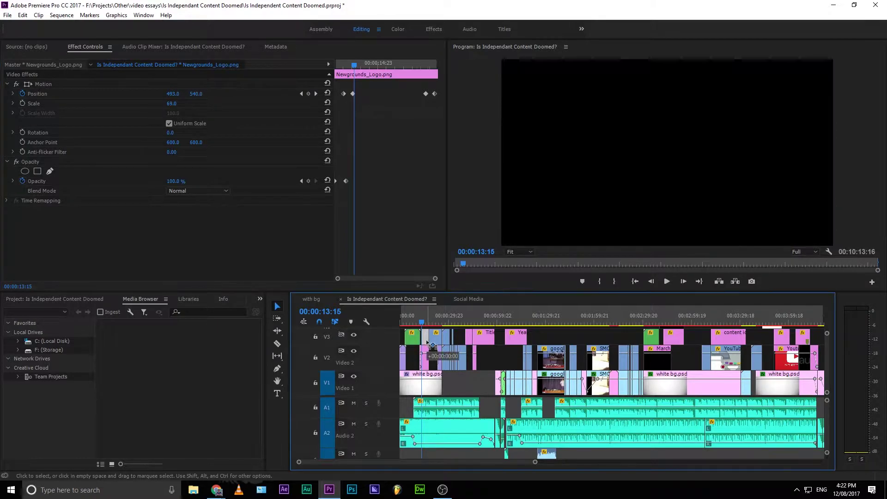
{"action": "left_click", "coordinate": [418, 72]}
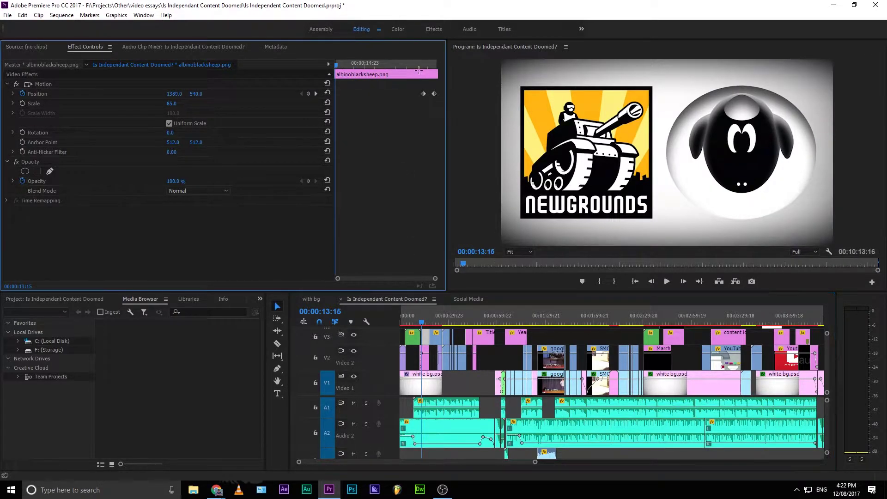
{"action": "left_click_drag", "start_coordinate": [411, 65], "coordinate": [422, 142]}
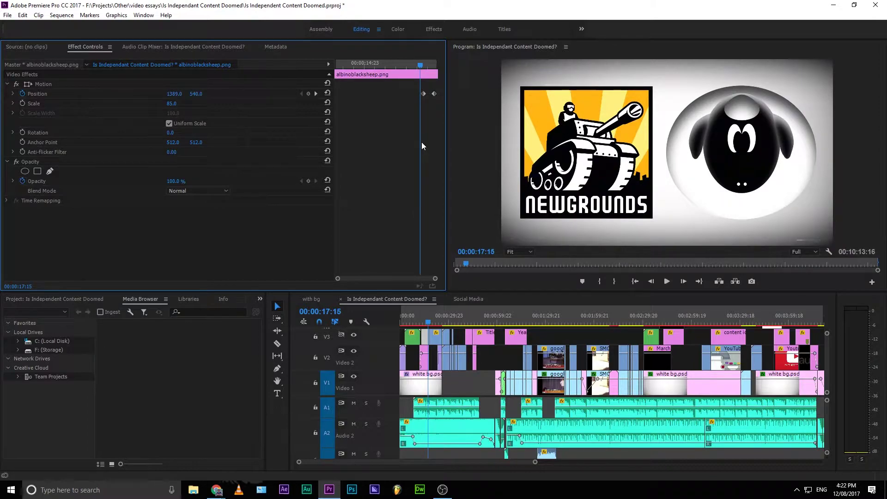
{"action": "left_click_drag", "start_coordinate": [421, 192], "coordinate": [457, 232]}
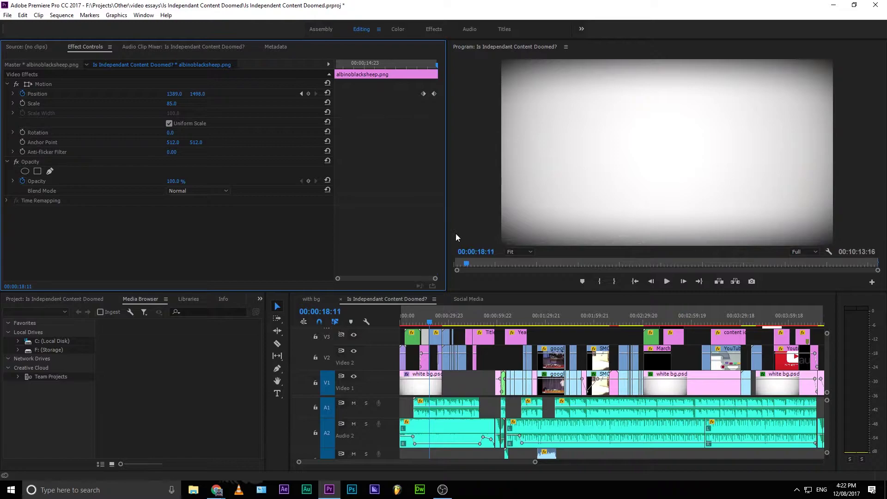
- Play the transition from the logos into the showdown clip's zoom-in, pausing at 00:00:24:19
{"action": "left_click", "coordinate": [434, 320]}
{"action": "left_click_drag", "start_coordinate": [430, 316], "coordinate": [428, 419]}
{"action": "key", "text": "space"}
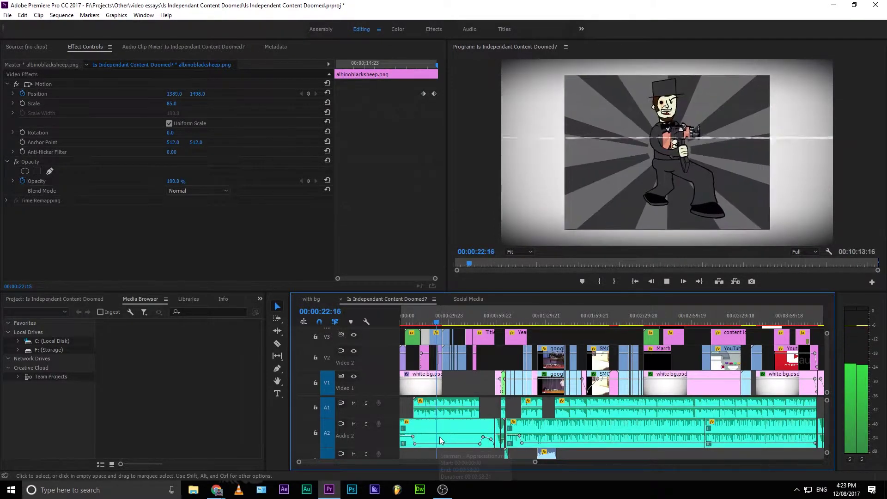
{"action": "key", "text": "space"}
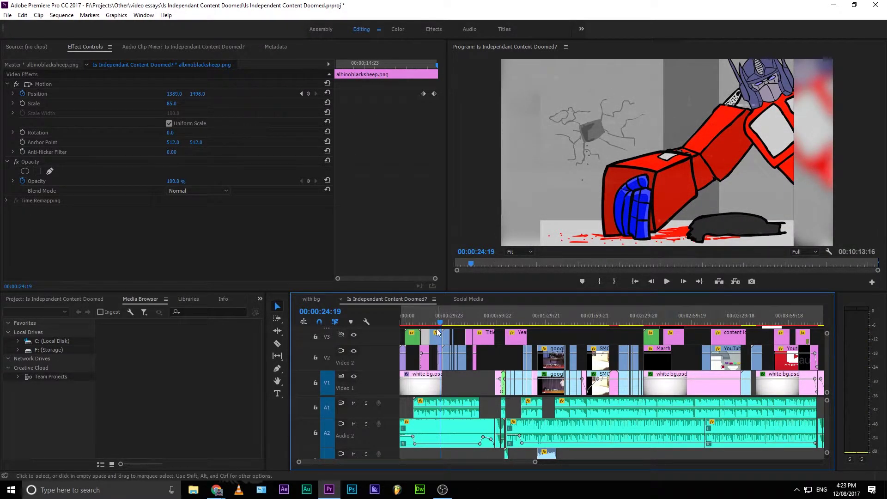
- Return to the start of the showdown clip on Video 3, select it, and scrub its Scale animation to 00:00:23:13
{"action": "key", "text": "Up"}
{"action": "key", "text": "Up"}
{"action": "key", "text": "space"}
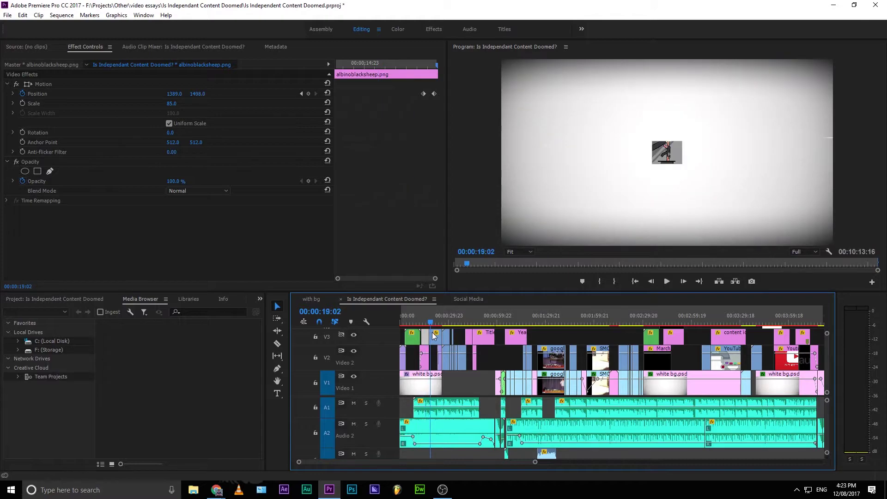
{"action": "key", "text": "space"}
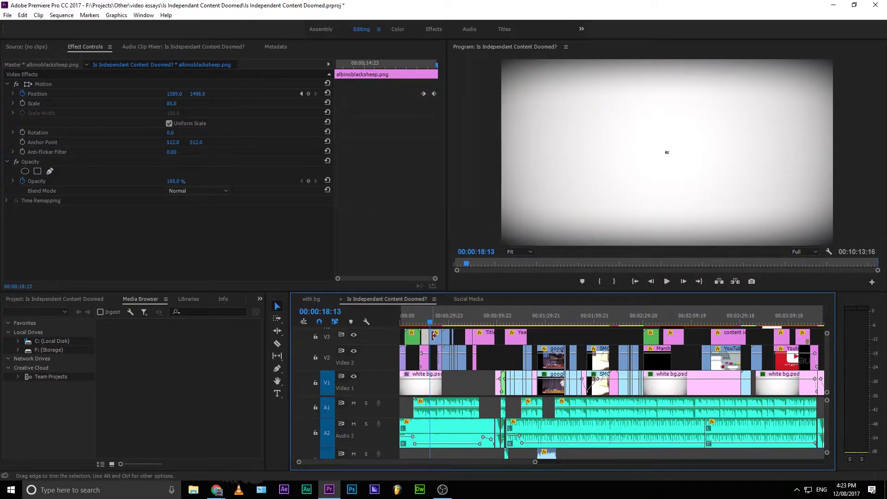
{"action": "left_click", "coordinate": [434, 340]}
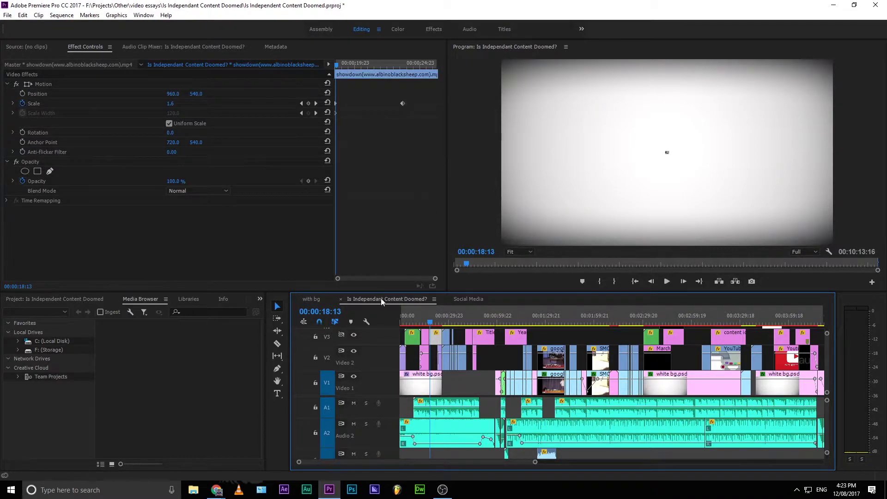
{"action": "left_click", "coordinate": [334, 62]}
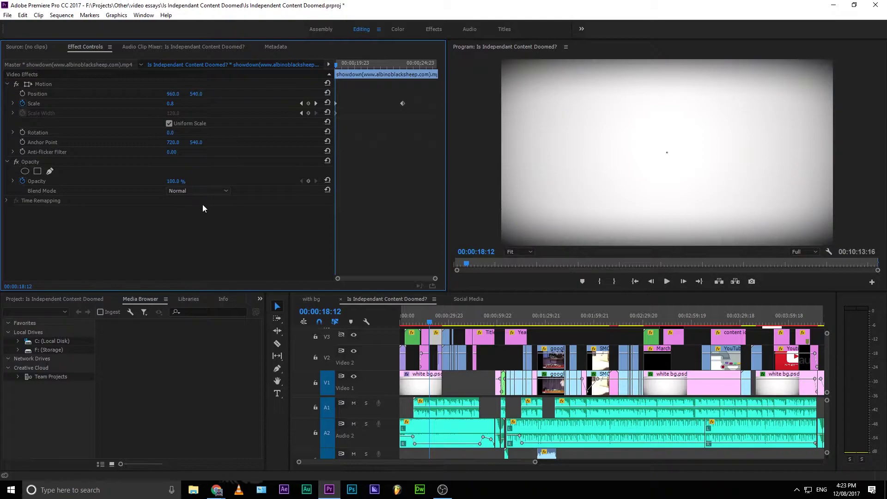
{"action": "left_click_drag", "start_coordinate": [342, 150], "coordinate": [401, 213]}
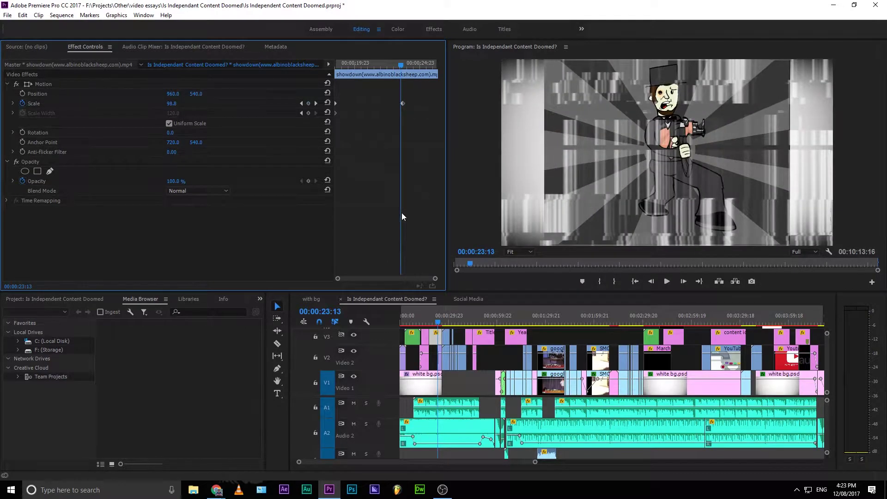
- Examine the frames around the showdown clip's last Scale keyframe, from 00:00:23:11 to 00:00:24:02
{"action": "key", "text": "Left"}
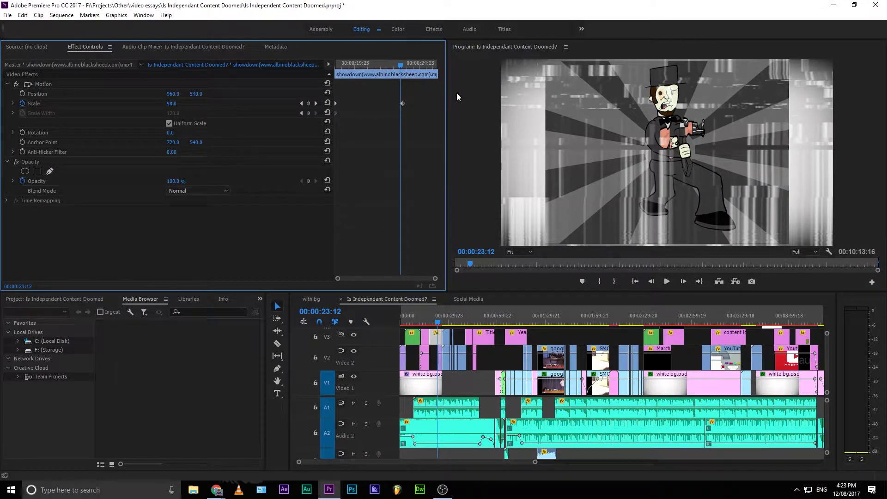
{"action": "key", "text": "alt"}
{"action": "left_click_drag", "start_coordinate": [406, 67], "coordinate": [401, 159]}
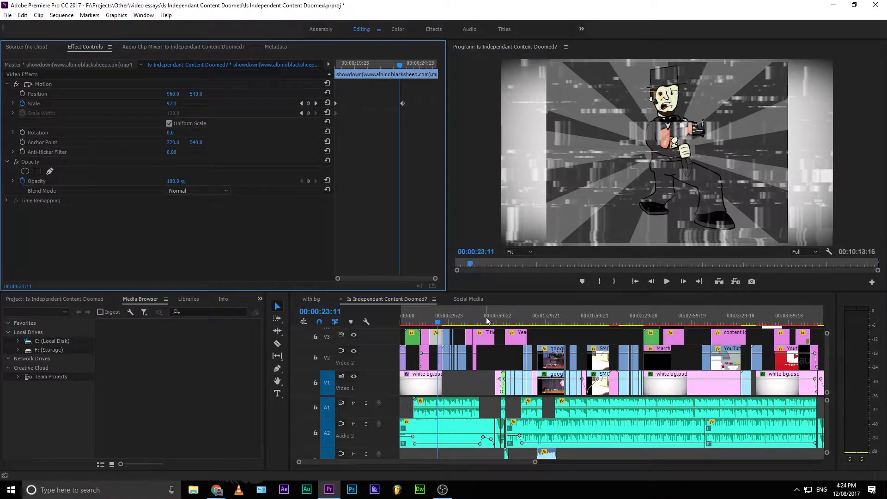
{"action": "left_click_drag", "start_coordinate": [401, 66], "coordinate": [411, 139]}
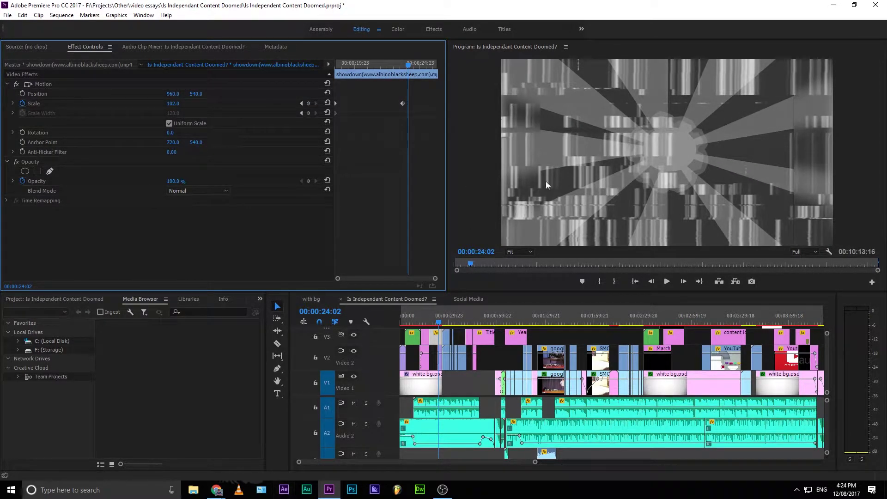
- Review the background fade frame by frame, back from 00:00:24:02 to 00:00:23:04
{"action": "key", "text": "Left"}
{"action": "key", "text": "Left"}
{"action": "key", "text": "Left"}
{"action": "key", "text": "Left"}
{"action": "key", "text": "Left"}
{"action": "key", "text": "Left"}
{"action": "key", "text": "Left"}
{"action": "key", "text": "Left"}
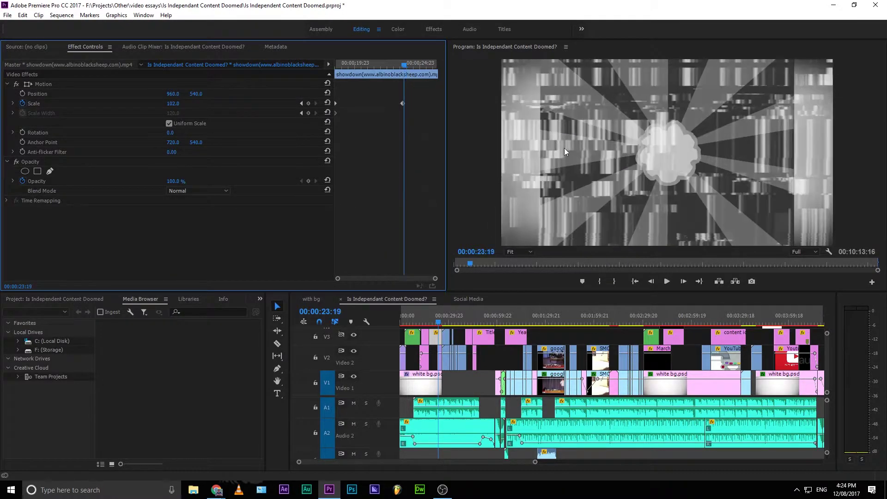
{"action": "key", "text": "Left"}
{"action": "key", "text": "Left"}
{"action": "key", "text": "Left"}
{"action": "key", "text": "Left"}
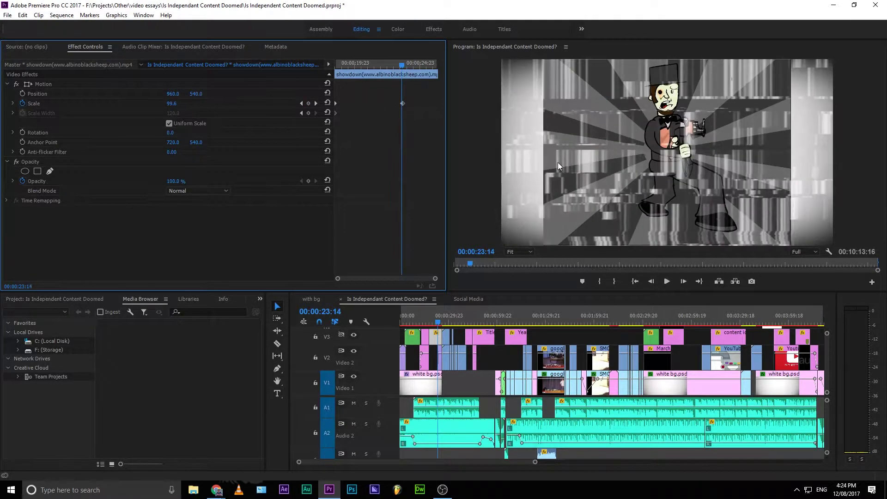
{"action": "key", "text": "Right"}
{"action": "key", "text": "Right"}
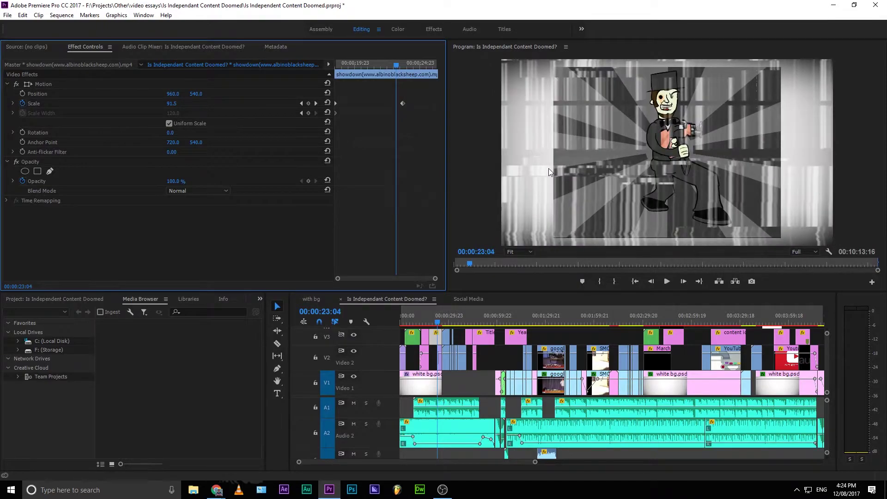
- Advance frame by frame through the background fade from 00:00:23:04 to 00:00:24:14
{"action": "key", "text": "Right"}
{"action": "key", "text": "Right"}
{"action": "key", "text": "Right"}
{"action": "key", "text": "Right"}
{"action": "key", "text": "Right"}
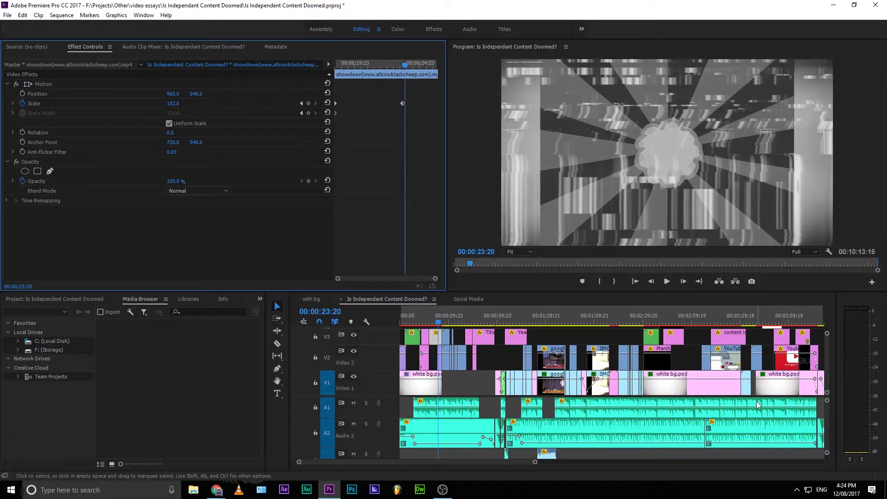
{"action": "key", "text": "Right"}
{"action": "key", "text": "Right"}
{"action": "key", "text": "Right"}
{"action": "key", "text": "Right"}
{"action": "key", "text": "Right"}
{"action": "key", "text": "Right"}
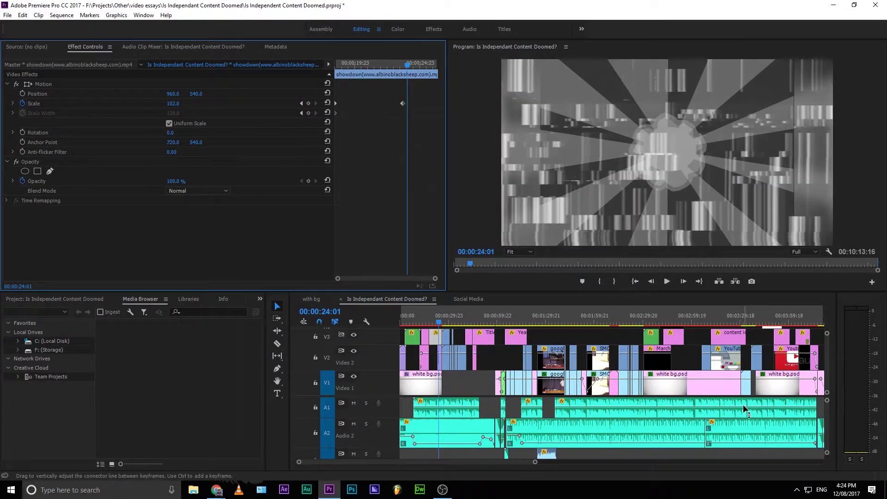
{"action": "key", "text": "Right"}
{"action": "key", "text": "Right"}
{"action": "key", "text": "Right"}
{"action": "key", "text": "Right"}
{"action": "key", "text": "Right"}
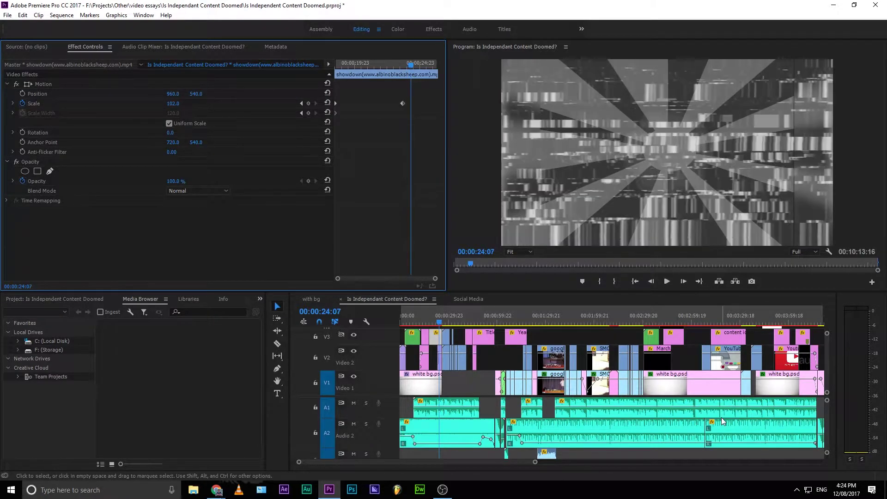
{"action": "key", "text": "Right"}
{"action": "key", "text": "Right"}
{"action": "key", "text": "Right"}
{"action": "key", "text": "Right"}
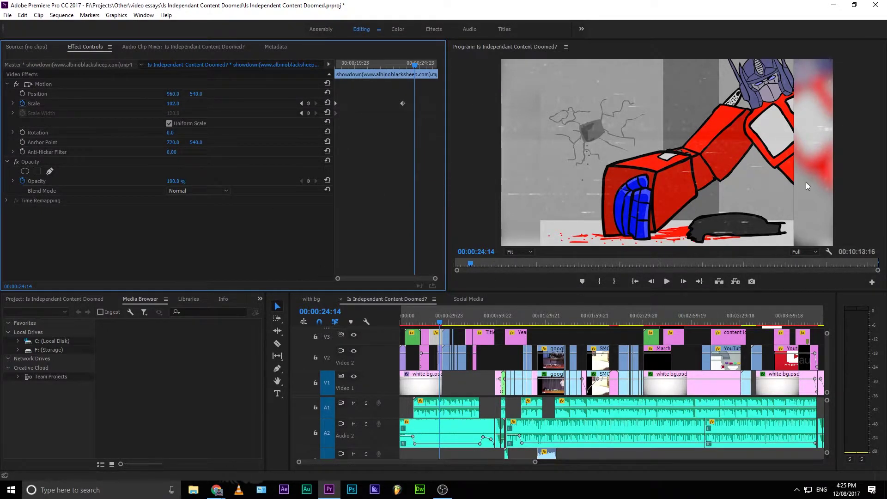
- Enlarge the timeline around the two showdown clips and scrub the cross dissolve from 00:00:23:04 to 00:00:24:16
{"action": "left_click", "coordinate": [535, 463]}
{"action": "key", "text": "equal"}
{"action": "key", "text": "equal"}
{"action": "key", "text": "equal"}
{"action": "key", "text": "equal"}
{"action": "key", "text": "equal"}
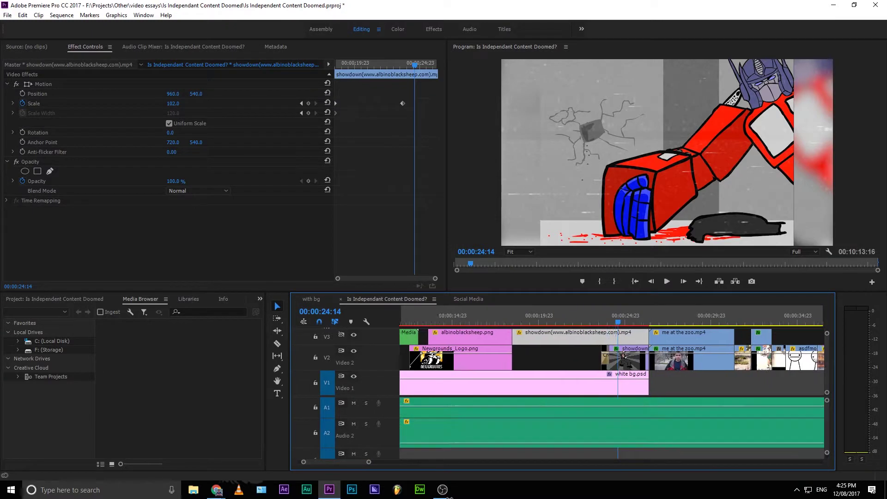
{"action": "key", "text": "minus"}
{"action": "key", "text": "minus"}
{"action": "key", "text": "minus"}
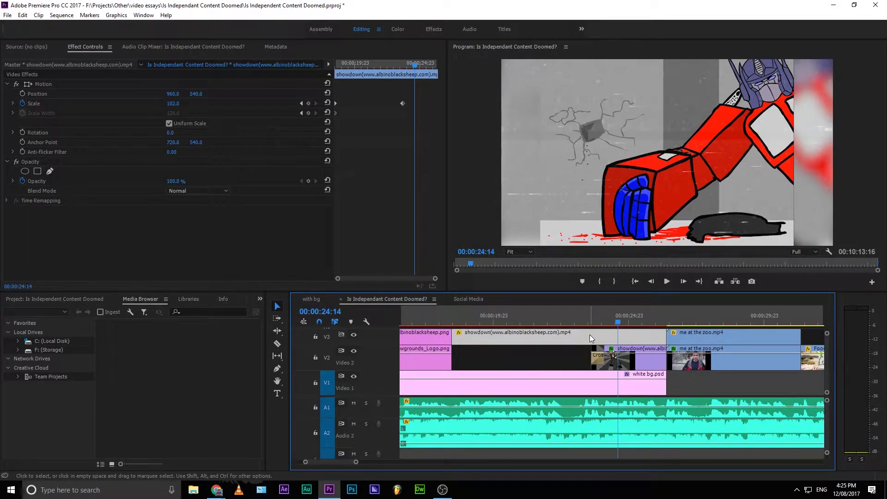
{"action": "left_click", "coordinate": [581, 320]}
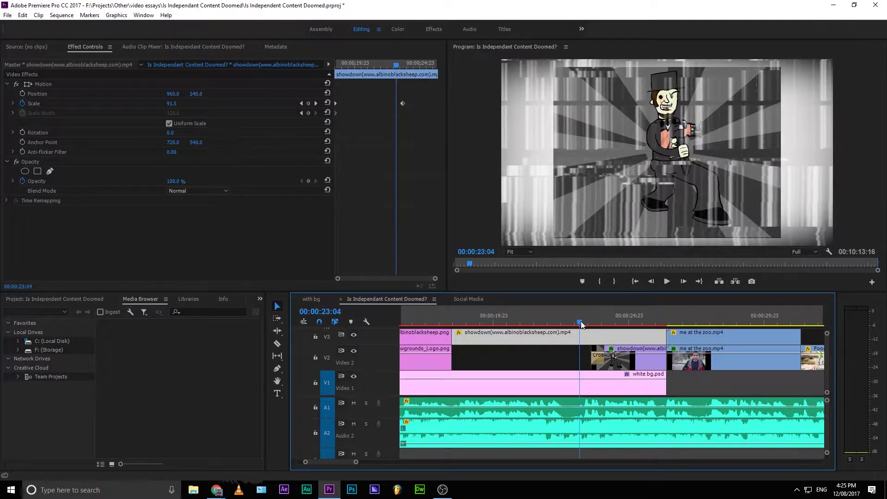
{"action": "left_click_drag", "start_coordinate": [581, 320], "coordinate": [620, 342]}
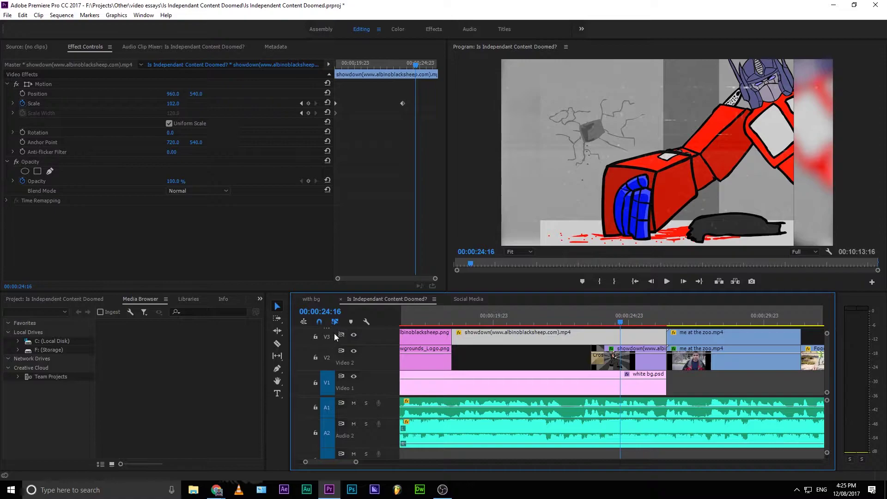
- Hide Video 3 to inspect the blurred showdown clip's Gaussian Blur settings on Video 2, restore the track, and scrub onward to 00:00:25:18
{"action": "left_click", "coordinate": [356, 335]}
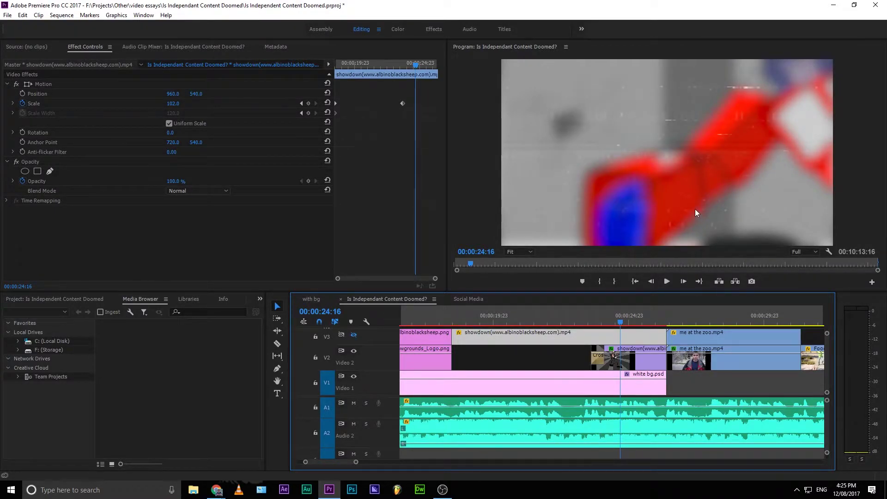
{"action": "left_click", "coordinate": [650, 352]}
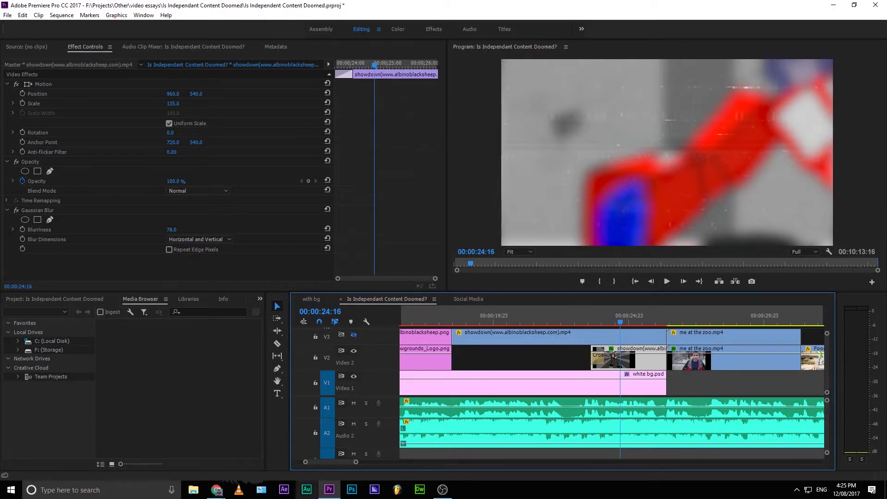
{"action": "left_click", "coordinate": [354, 335]}
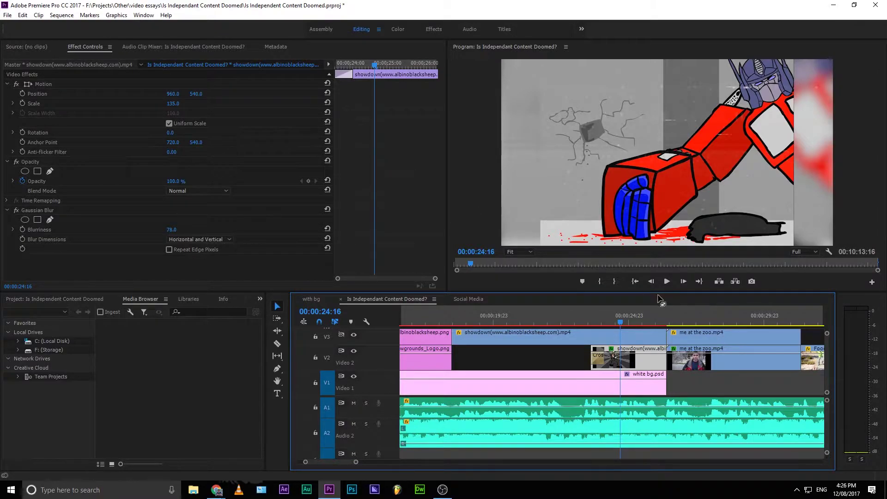
{"action": "left_click_drag", "start_coordinate": [640, 317], "coordinate": [797, 418]}
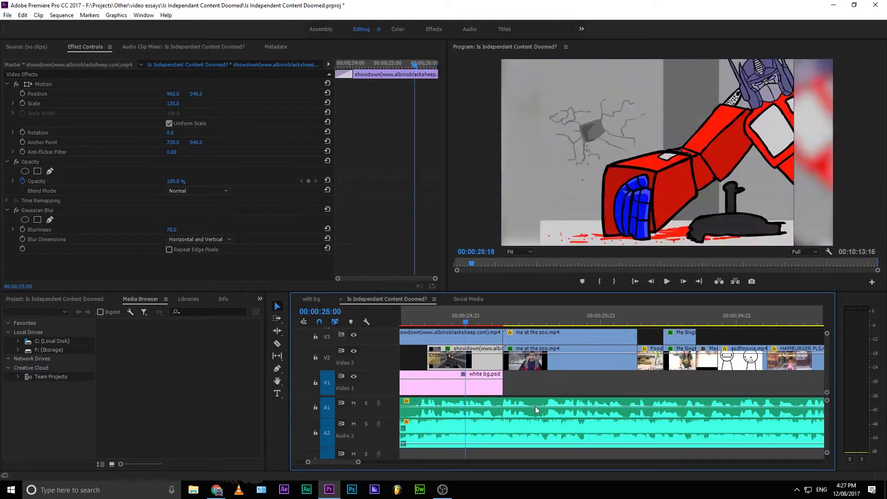
- Review the sequence from 00:00:25:18 onward, scrubbing and advancing frame by frame to the asdfmovie clip at 00:00:35:13
{"action": "left_click_drag", "start_coordinate": [726, 415], "coordinate": [686, 394]}
{"action": "key", "text": "Right"}
{"action": "key", "text": "Right"}
{"action": "key", "text": "Right"}
{"action": "key", "text": "Right"}
{"action": "key", "text": "Right"}
{"action": "key", "text": "Right"}
{"action": "left_click_drag", "start_coordinate": [719, 401], "coordinate": [614, 422]}
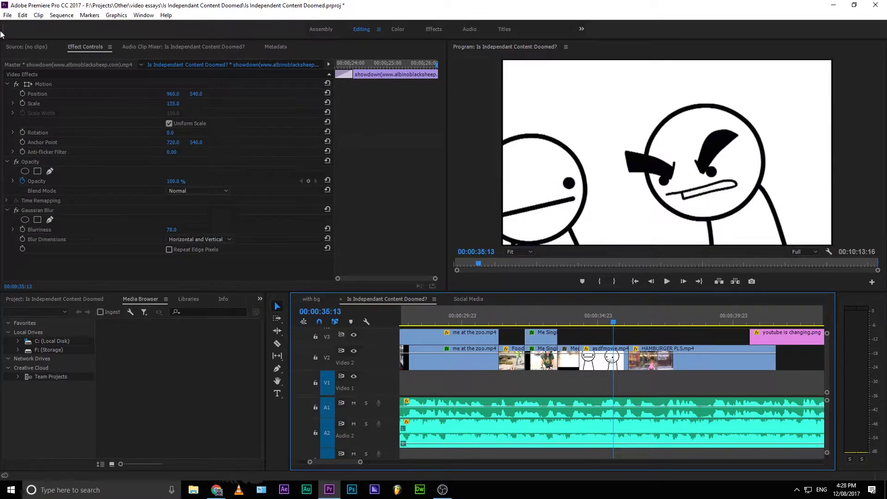
- Play the sequence from 00:00:35:13 through the title card to 00:00:58:12, and return to 00:00:41:07
{"action": "key", "text": "space"}
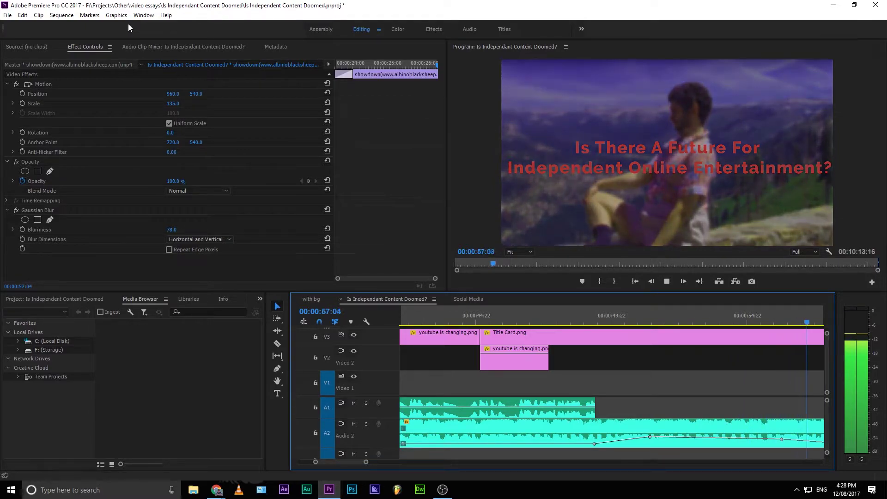
{"action": "key", "text": "space"}
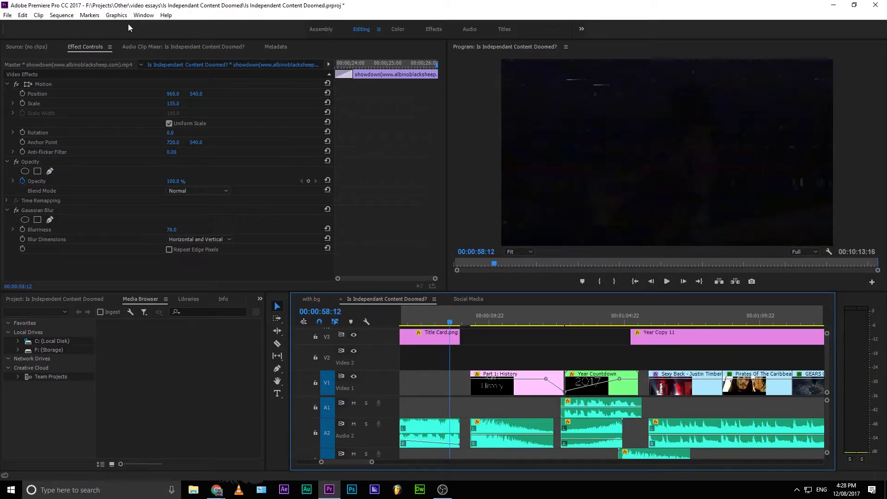
{"action": "left_click_drag", "start_coordinate": [419, 314], "coordinate": [534, 355]}
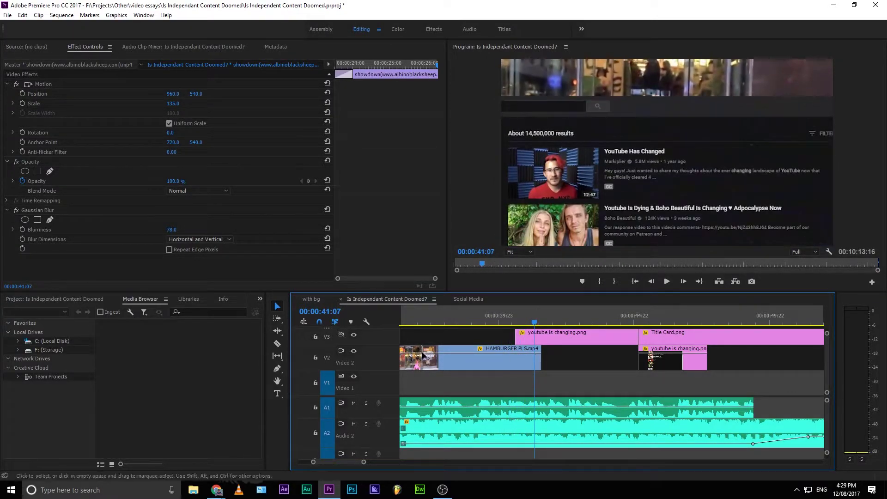
- Switch to File Explorer and browse the source media in the Is Independant Content Doomed folder under video essays
{"action": "left_click", "coordinate": [193, 490]}
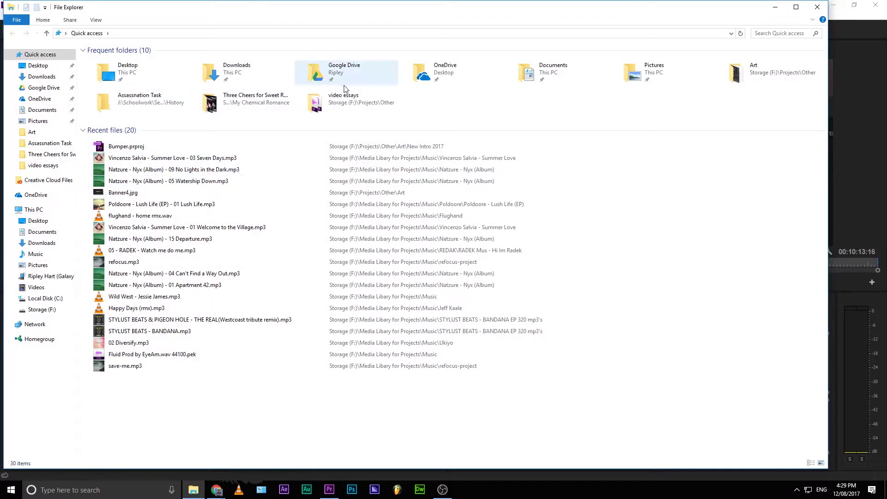
{"action": "left_click", "coordinate": [350, 102]}
{"action": "double_click", "coordinate": [350, 102]}
{"action": "left_click", "coordinate": [116, 84]}
{"action": "double_click", "coordinate": [116, 85]}
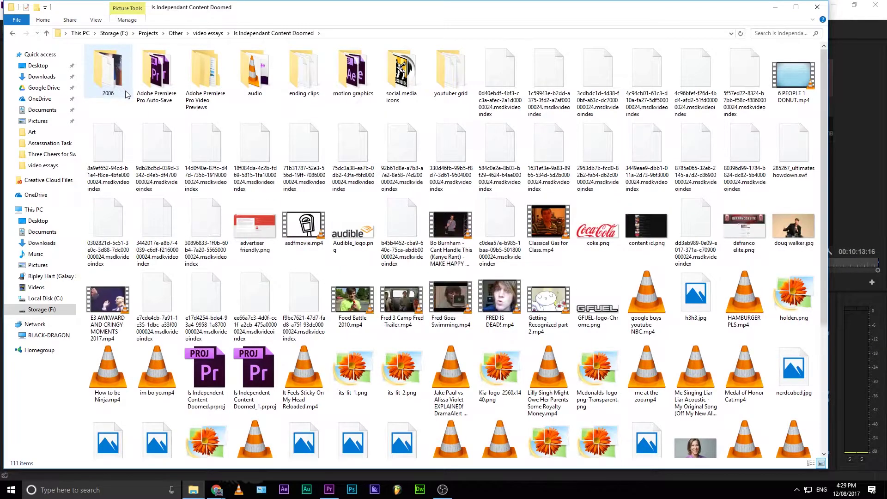
{"action": "scroll", "coordinate": [342, 316], "scroll_direction": "down", "scroll_amount": 3}
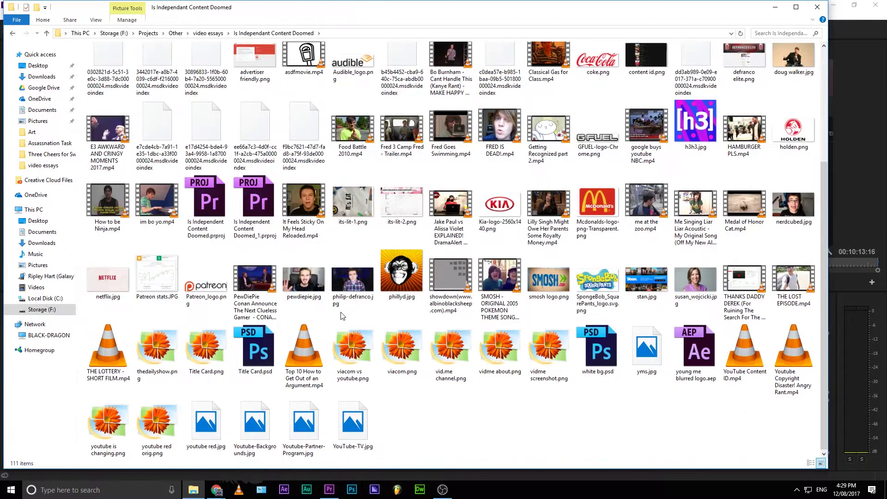
{"action": "scroll", "coordinate": [620, 88], "scroll_direction": "up", "scroll_amount": 3}
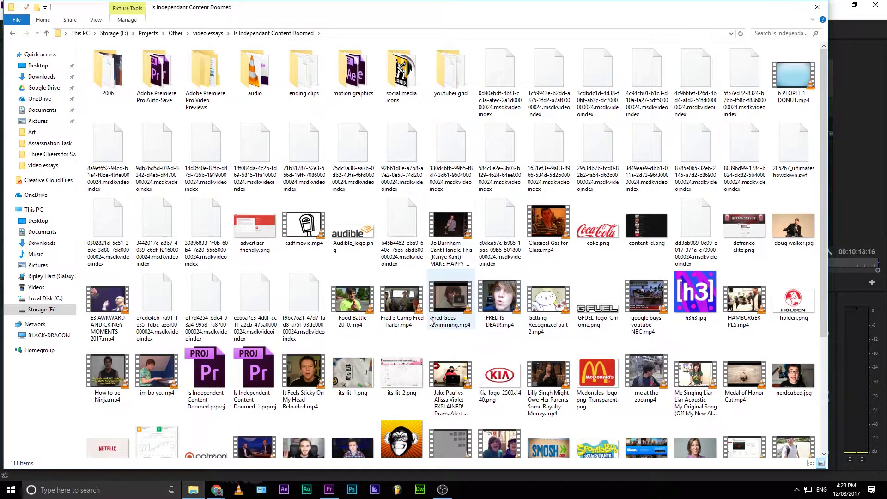
{"action": "scroll", "coordinate": [429, 322], "scroll_direction": "down", "scroll_amount": 3}
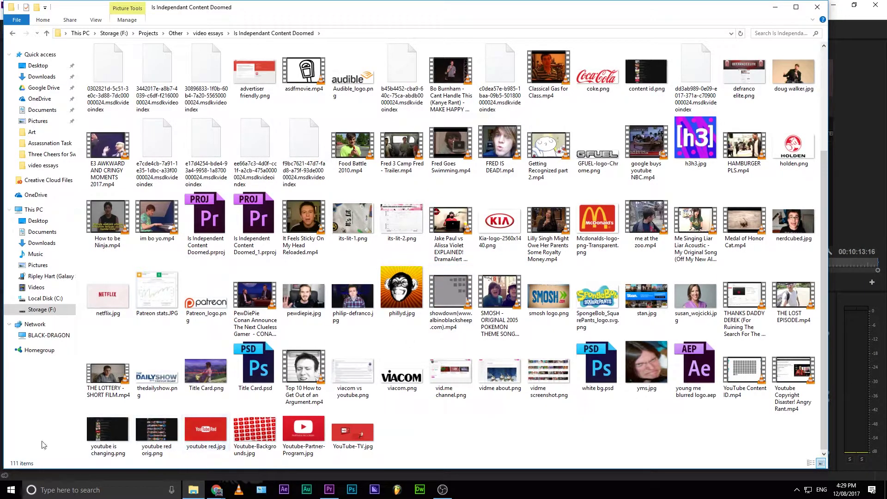
- Open youtube is changing.png, examine the full search results screenshot, and close the image
{"action": "left_click", "coordinate": [104, 452]}
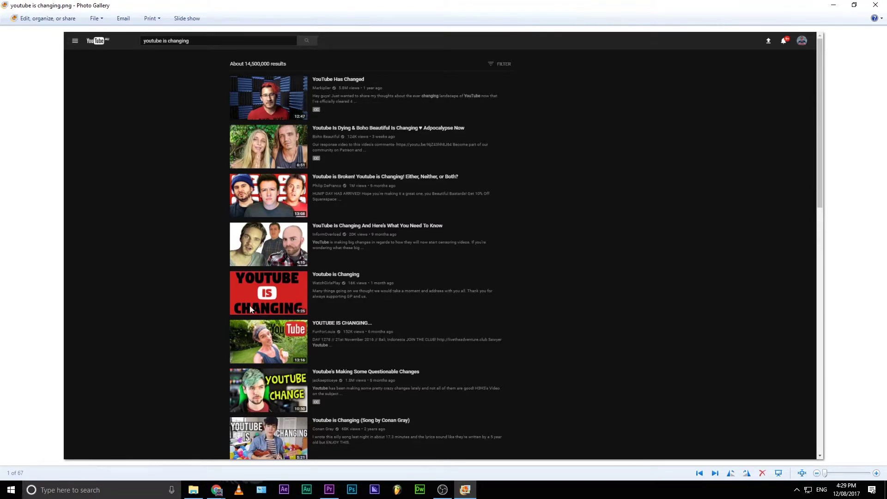
{"action": "scroll", "coordinate": [145, 341], "scroll_direction": "up", "scroll_amount": 2}
{"action": "scroll", "coordinate": [185, 262], "scroll_direction": "down", "scroll_amount": 2}
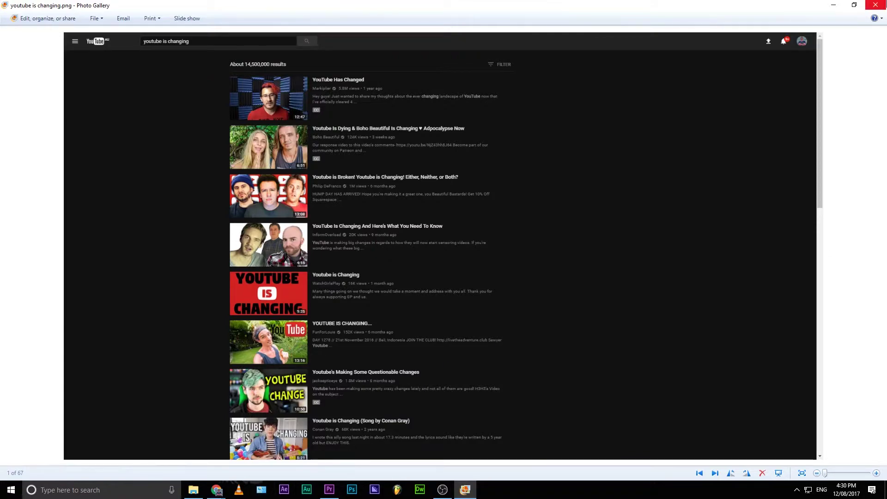
{"action": "left_click", "coordinate": [875, 5]}
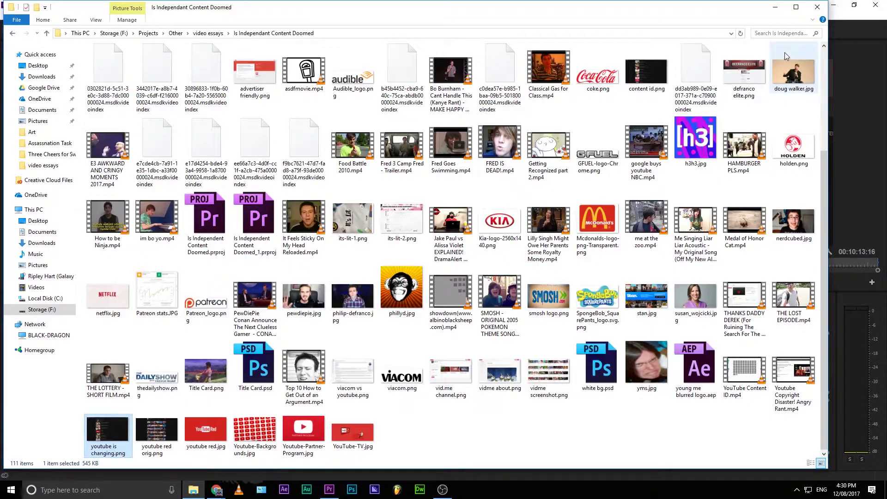
- Switch back to Premiere Pro and scrub the slide-in of youtube is changing.png around 00:00:41:06 to 00:00:41:20
{"action": "left_click", "coordinate": [861, 90]}
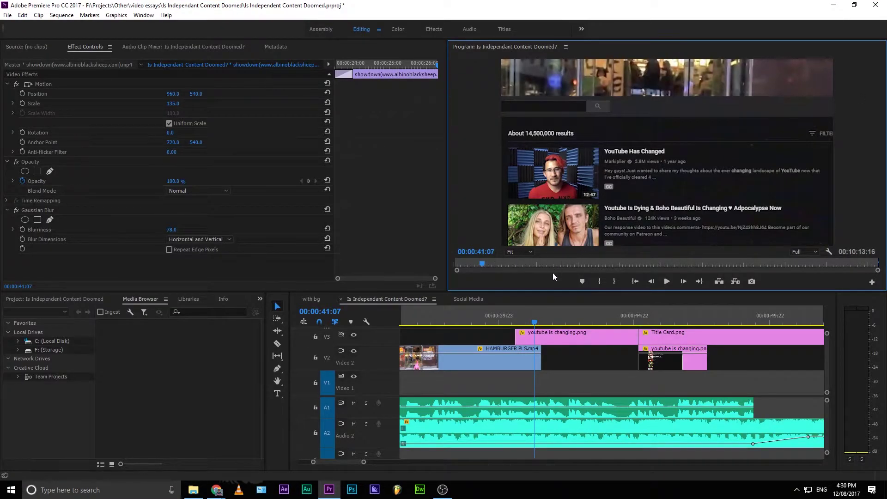
{"action": "left_click", "coordinate": [521, 318]}
{"action": "key", "text": "space"}
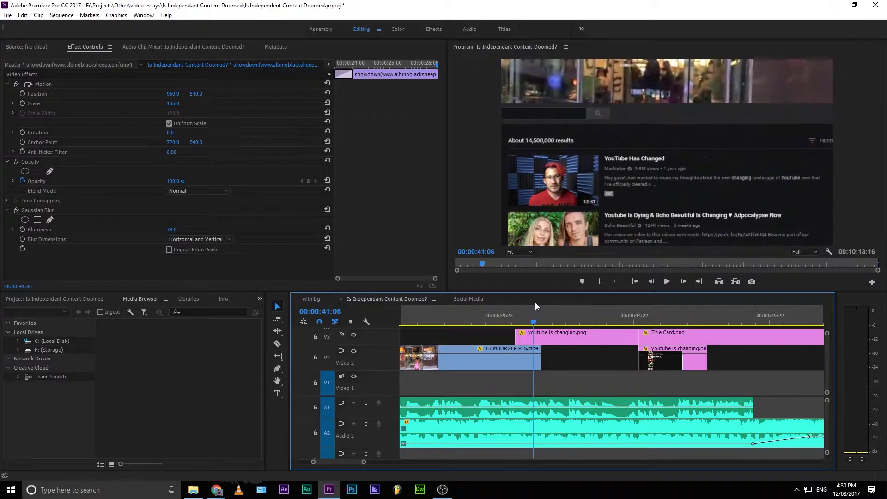
{"action": "left_click", "coordinate": [514, 317]}
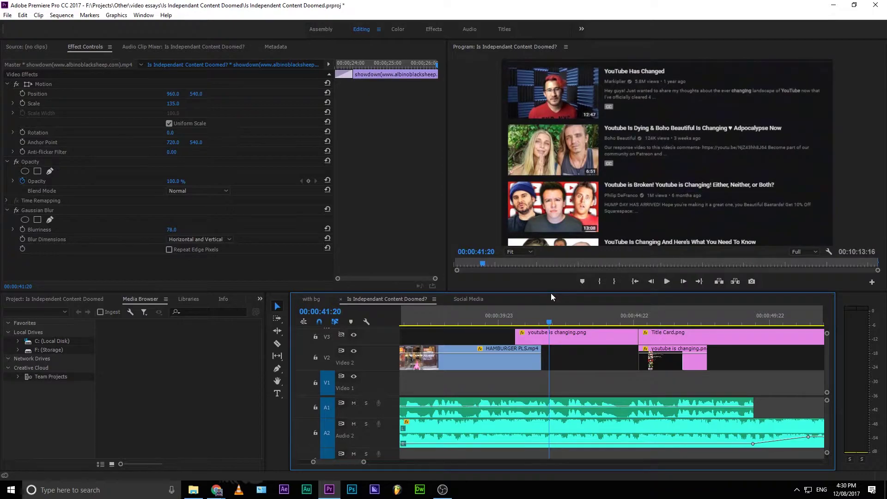
{"action": "left_click", "coordinate": [541, 316]}
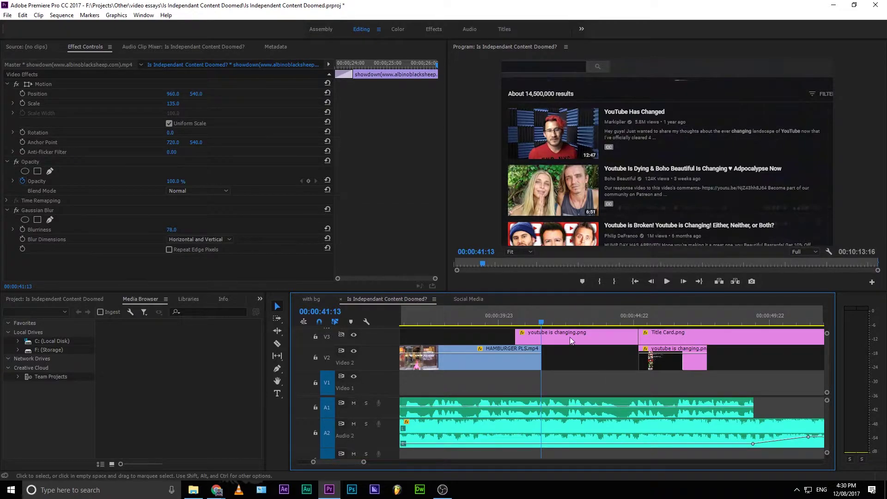
- Go to the start of youtube is changing.png at 00:00:40:14 and select the clip on Video 3 to inspect its Position keyframes
{"action": "left_click", "coordinate": [524, 317]}
{"action": "key", "text": "Left"}
{"action": "key", "text": "Left"}
{"action": "key", "text": "Left"}
{"action": "key", "text": "Left"}
{"action": "key", "text": "Left"}
{"action": "key", "text": "Left"}
{"action": "key", "text": "Left"}
{"action": "key", "text": "Left"}
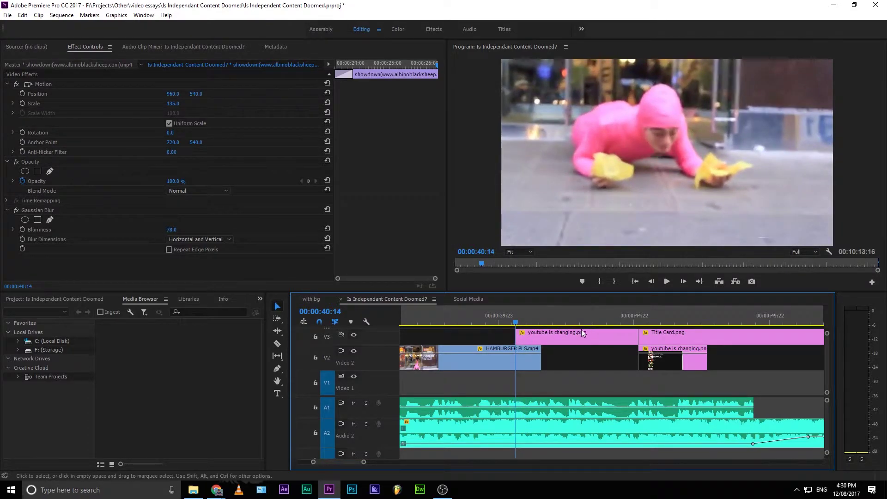
{"action": "left_click", "coordinate": [583, 331]}
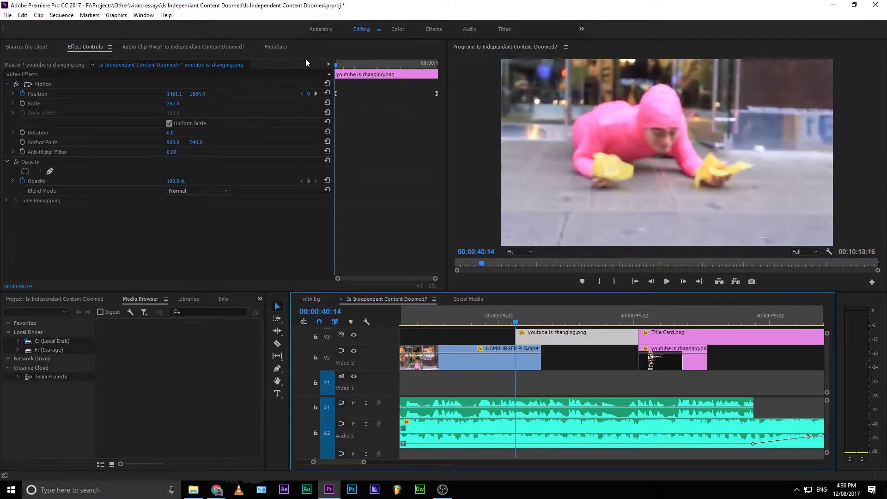
{"action": "left_click", "coordinate": [339, 73]}
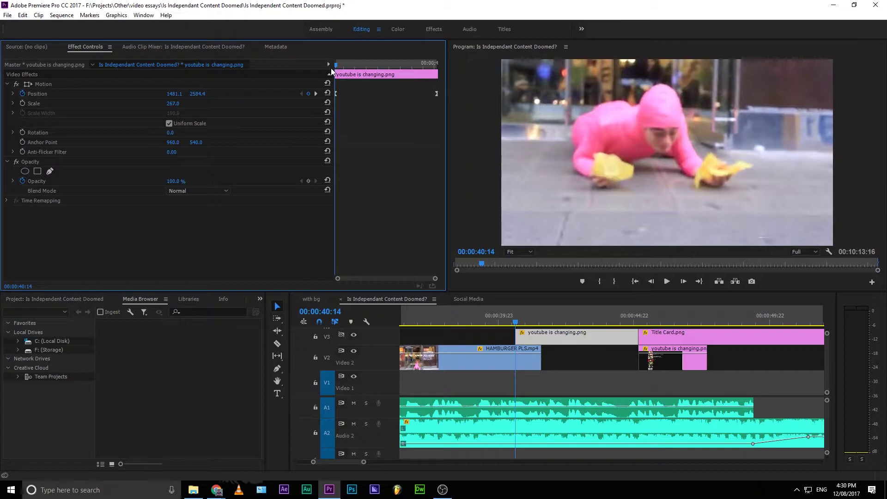
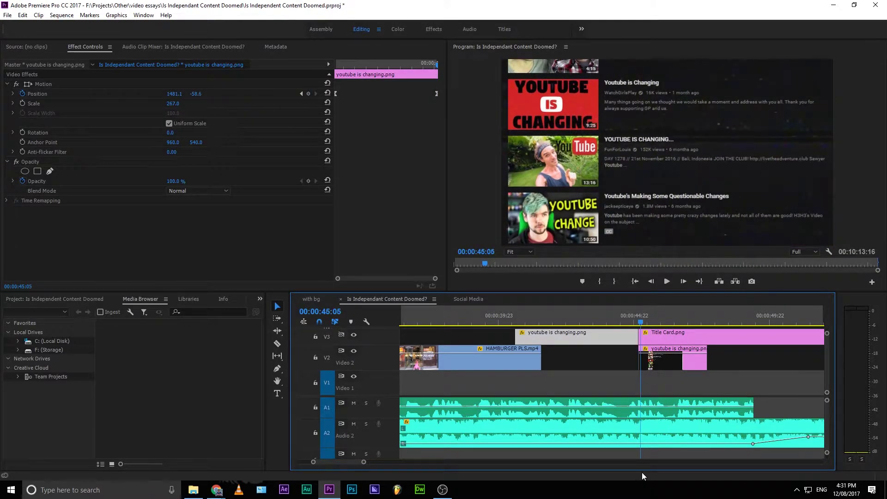
- Scrub the screenshot's upward scroll from 00:00:41:05 into the title card at 00:00:47:10, and review the cut between them
{"action": "key", "text": "j"}
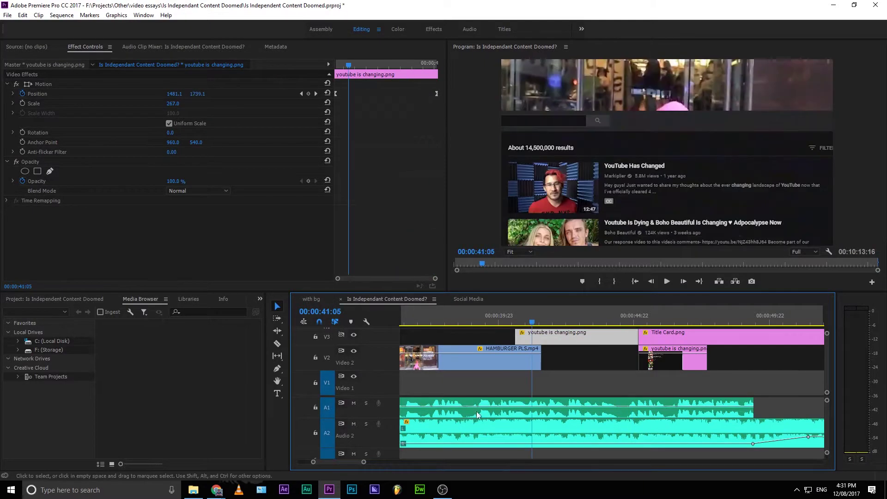
{"action": "left_click_drag", "start_coordinate": [702, 325], "coordinate": [702, 357]}
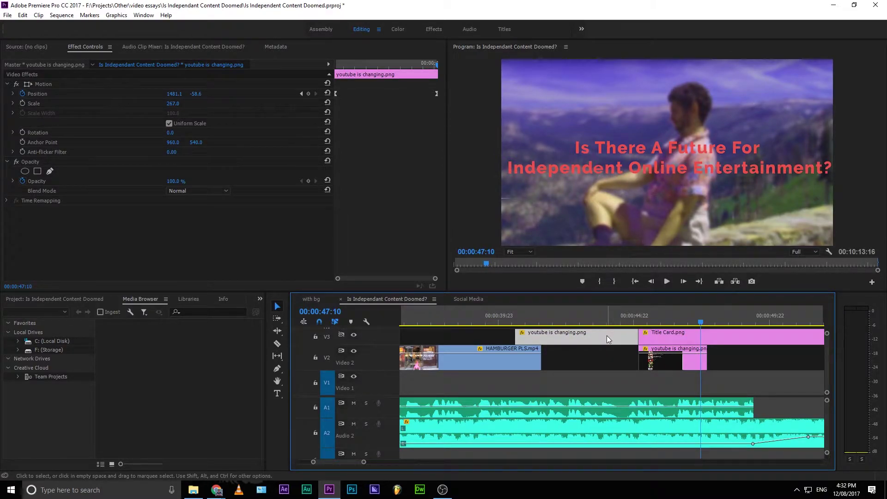
{"action": "left_click_drag", "start_coordinate": [617, 318], "coordinate": [599, 331]}
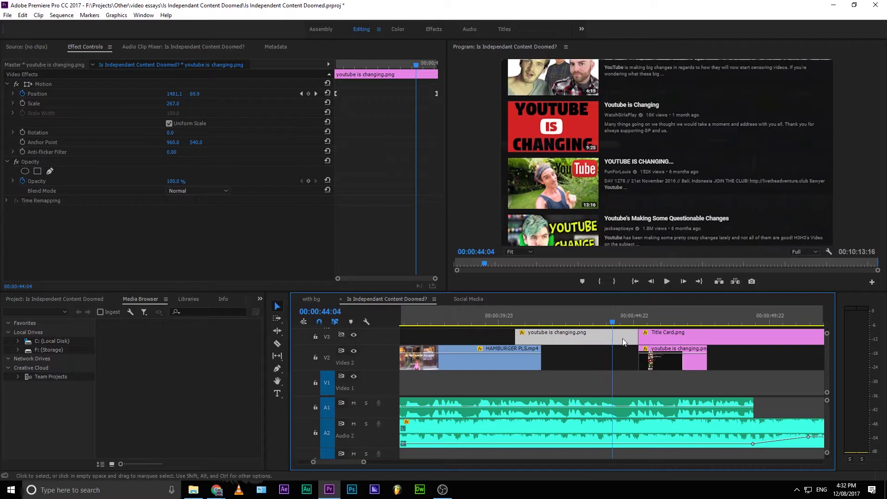
{"action": "key", "text": "Down"}
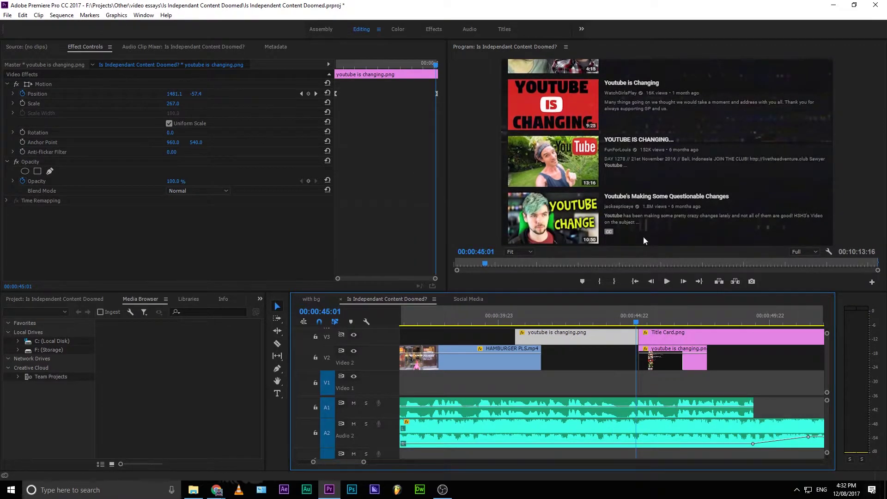
{"action": "left_click", "coordinate": [661, 316]}
{"action": "left_click_drag", "start_coordinate": [661, 308], "coordinate": [634, 317]}
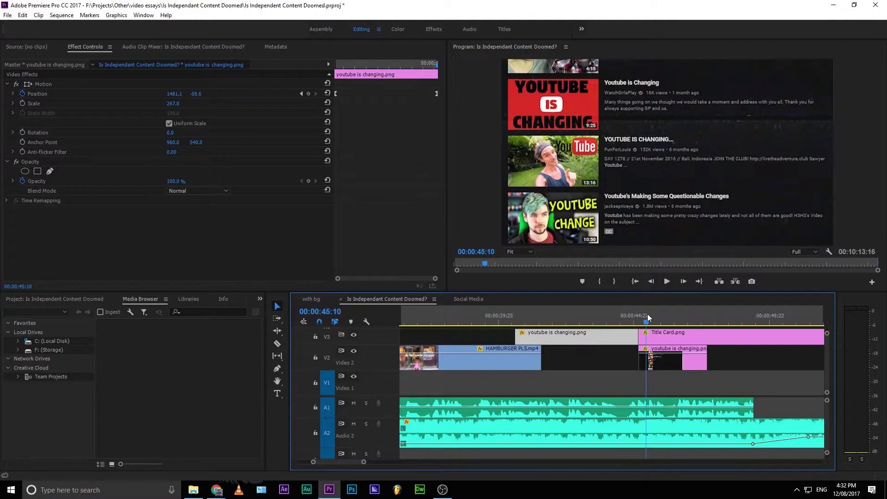
- Select Title Card.png on Video 3 at 00:00:45:09 to inspect its Position and Opacity keyframes, and scrub its slide-in back to 00:00:39:12
{"action": "left_click", "coordinate": [647, 316]}
{"action": "left_click", "coordinate": [652, 335]}
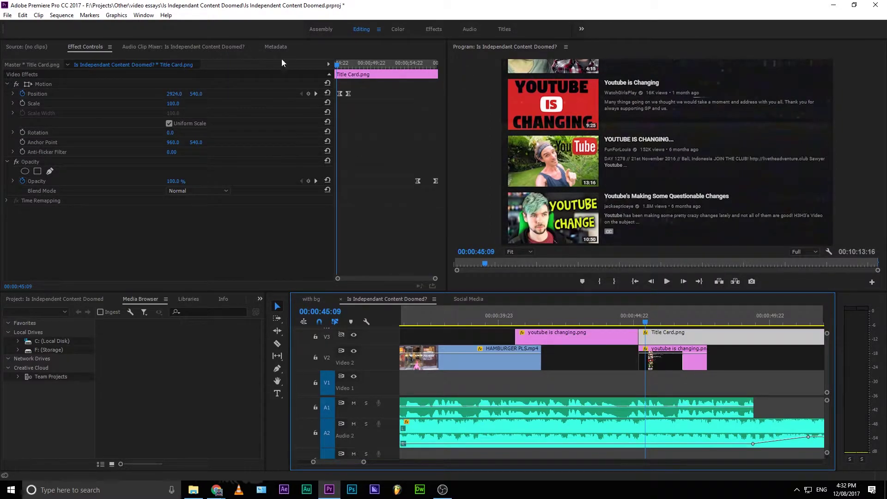
{"action": "left_click_drag", "start_coordinate": [342, 68], "coordinate": [390, 134]}
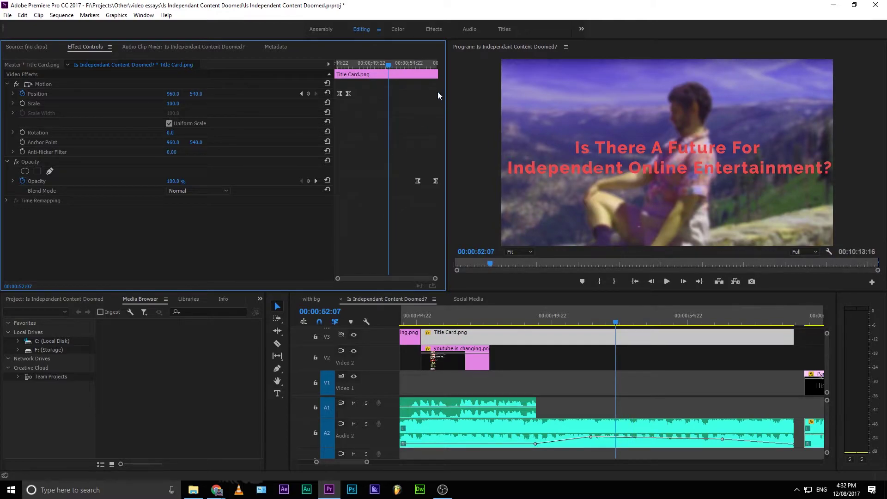
{"action": "left_click_drag", "start_coordinate": [615, 319], "coordinate": [416, 329]}
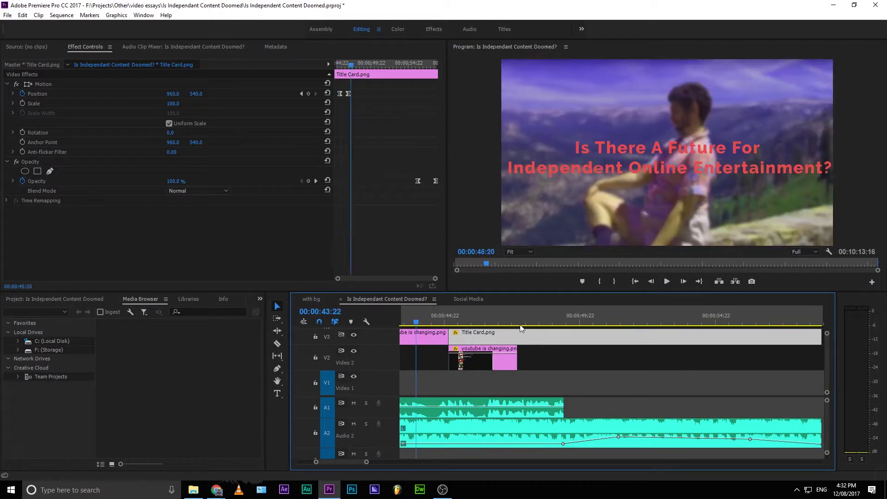
{"action": "left_click_drag", "start_coordinate": [520, 328], "coordinate": [413, 346]}
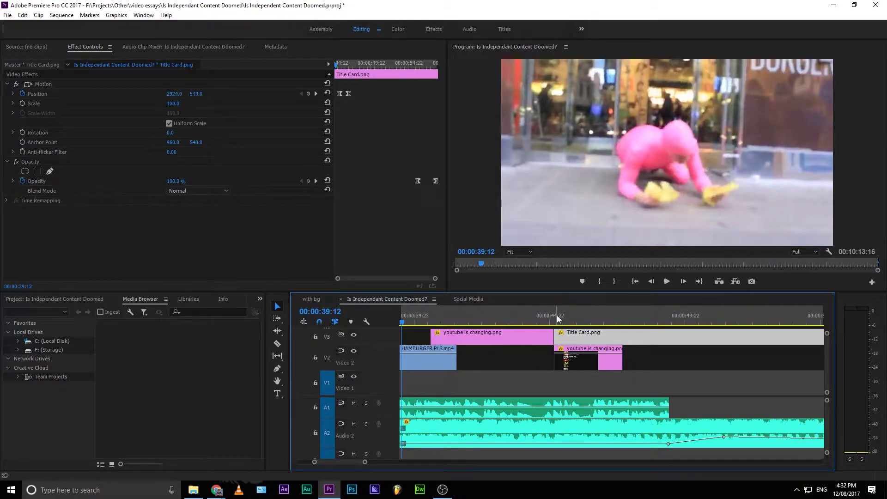
- Scrub back and forth through the screenshot and title card transitions from 00:00:41:11 to 00:00:48:21
{"action": "left_click_drag", "start_coordinate": [557, 317], "coordinate": [512, 339]}
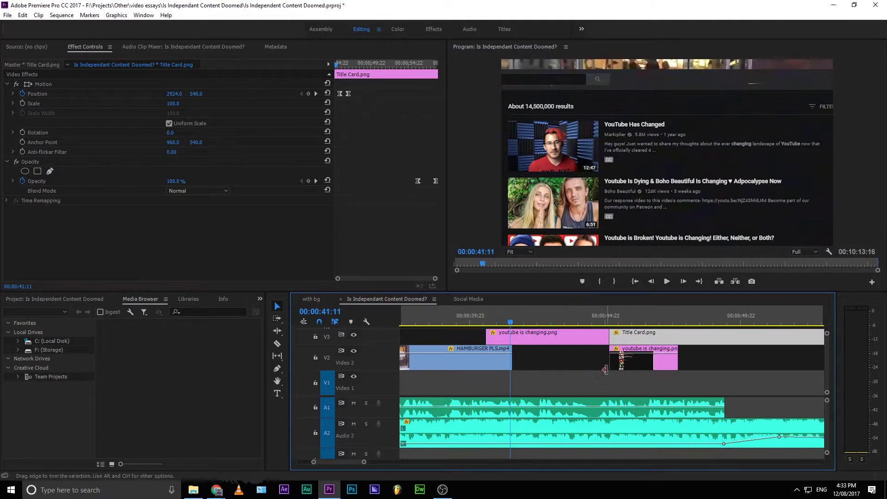
{"action": "scroll", "coordinate": [691, 352], "scroll_direction": "up", "scroll_amount": 1}
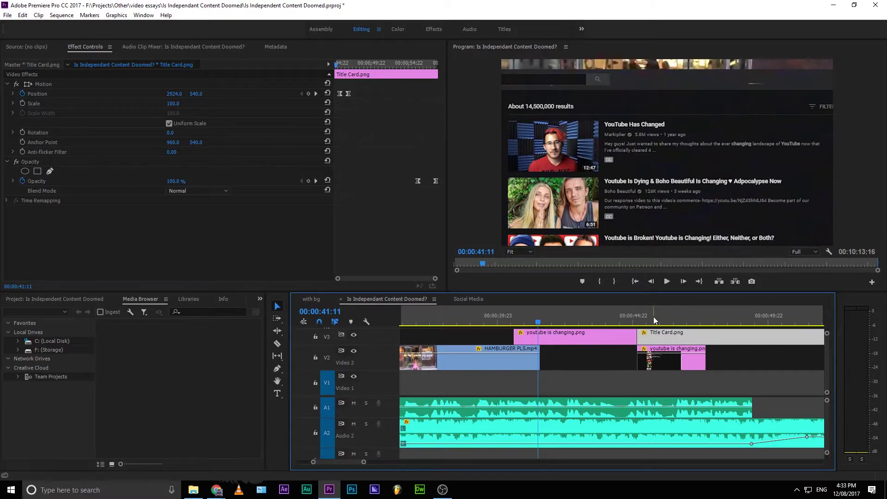
{"action": "left_click_drag", "start_coordinate": [653, 317], "coordinate": [792, 363]}
{"action": "left_click_drag", "start_coordinate": [730, 353], "coordinate": [677, 296]}
{"action": "left_click_drag", "start_coordinate": [615, 248], "coordinate": [580, 332]}
{"action": "left_click_drag", "start_coordinate": [774, 322], "coordinate": [822, 325]}
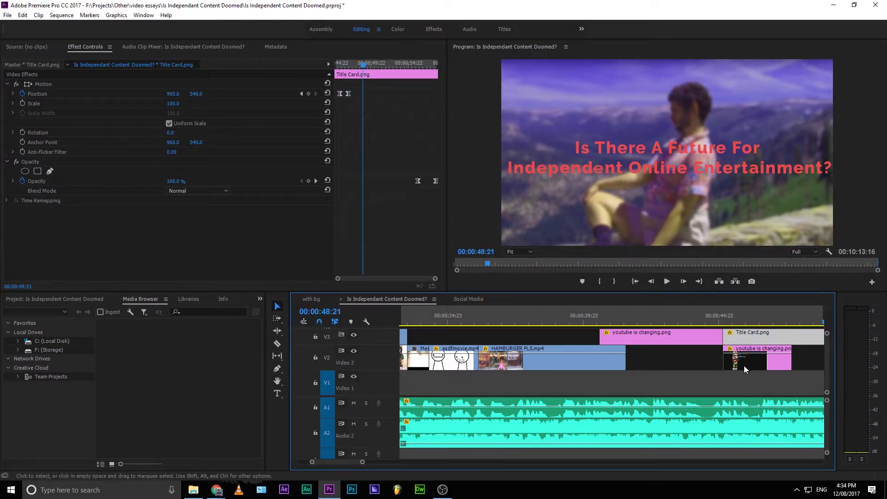
- Return to 00:00:42:15 and play the transition into the title card up to 00:00:53:14
{"action": "left_click_drag", "start_coordinate": [685, 307], "coordinate": [600, 353]}
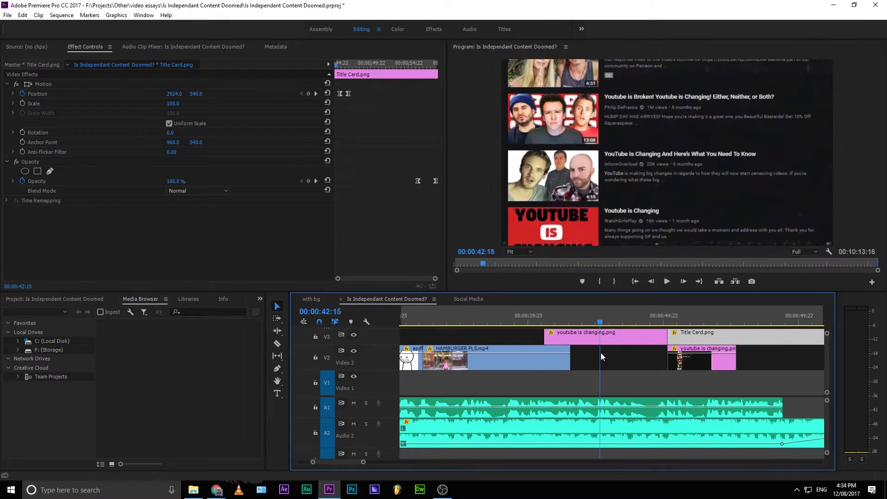
{"action": "key", "text": "space"}
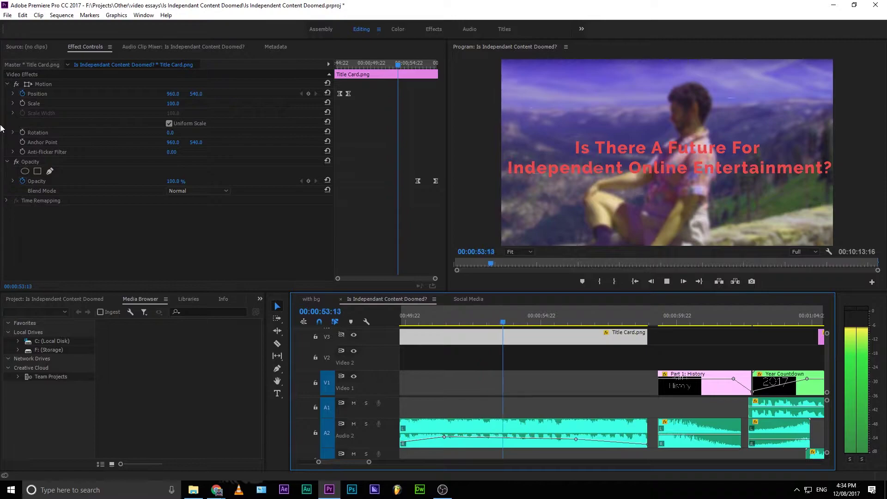
{"action": "key", "text": "space"}
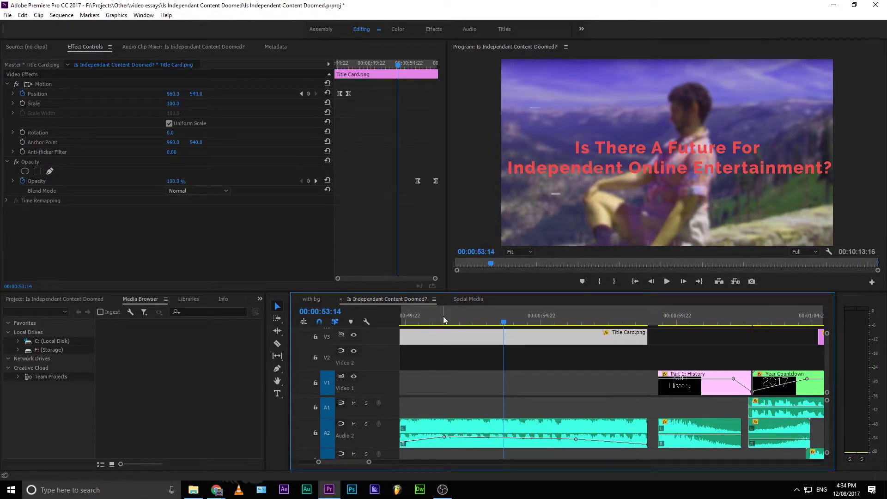
- Scrub the title card on Video 3 through 00:00:53:22 to the first Opacity keyframe at 00:00:56:03
{"action": "left_click_drag", "start_coordinate": [422, 307], "coordinate": [568, 332]}
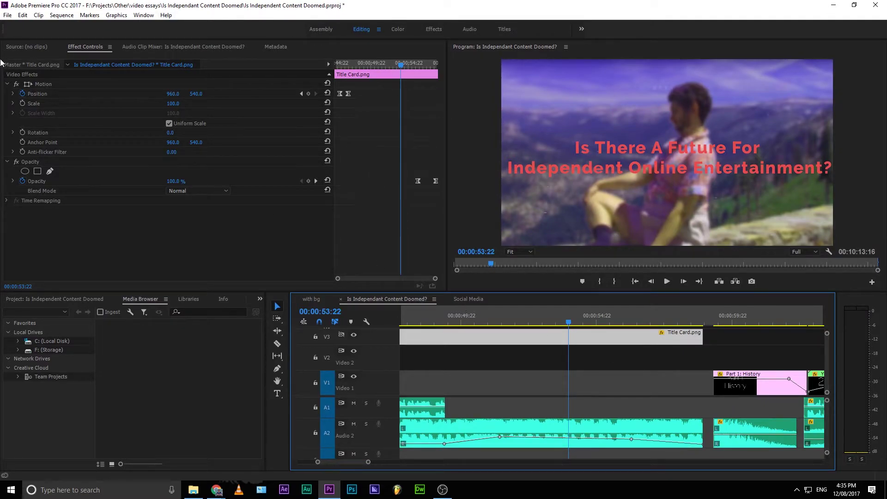
{"action": "left_click", "coordinate": [3, 4]}
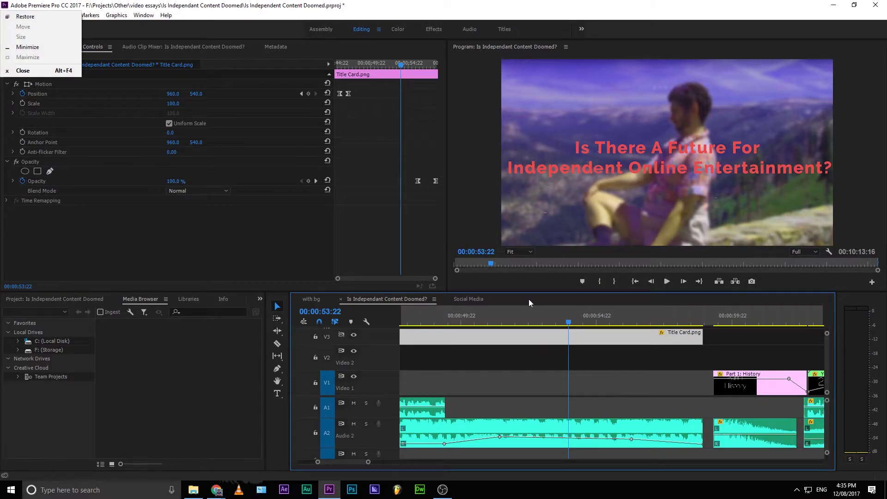
{"action": "left_click", "coordinate": [567, 334]}
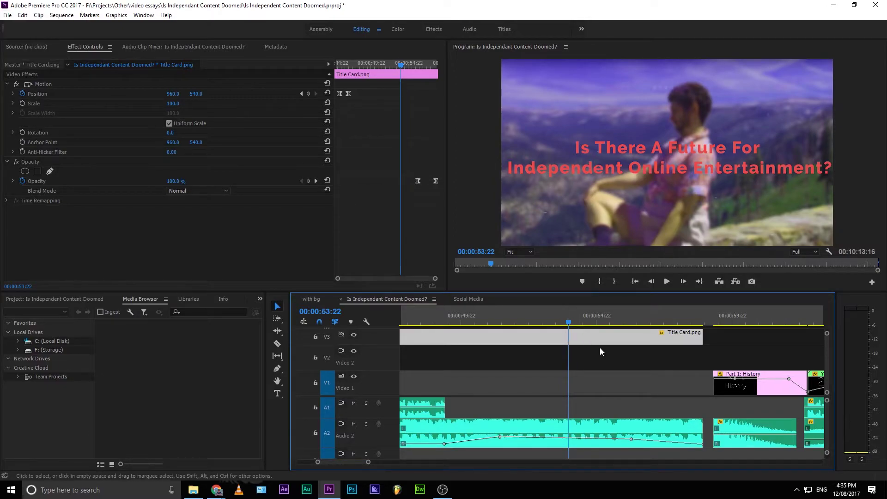
{"action": "left_click_drag", "start_coordinate": [610, 323], "coordinate": [628, 288]}
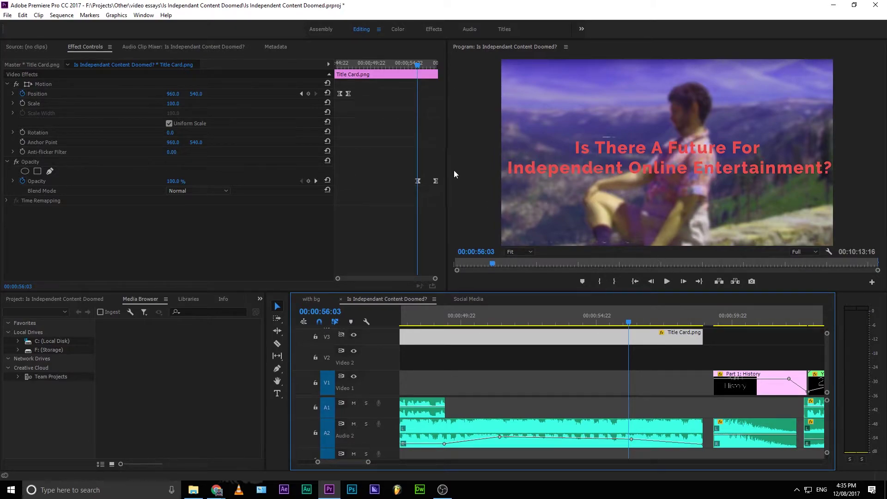
- Scrub the title card's opacity fade-out to 00:00:58:21 and play on into the Part I: History title up to 00:01:01:04
{"action": "scroll", "coordinate": [826, 351], "scroll_direction": "up", "scroll_amount": 4}
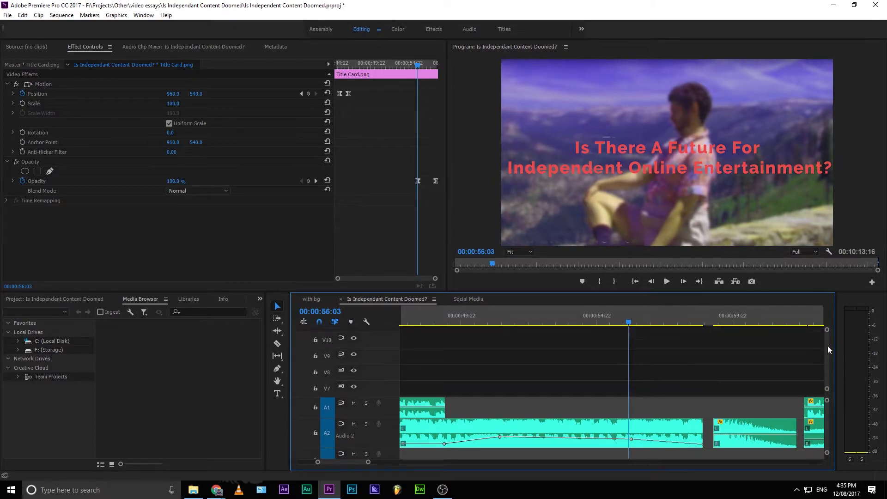
{"action": "scroll", "coordinate": [828, 353], "scroll_direction": "up", "scroll_amount": 3}
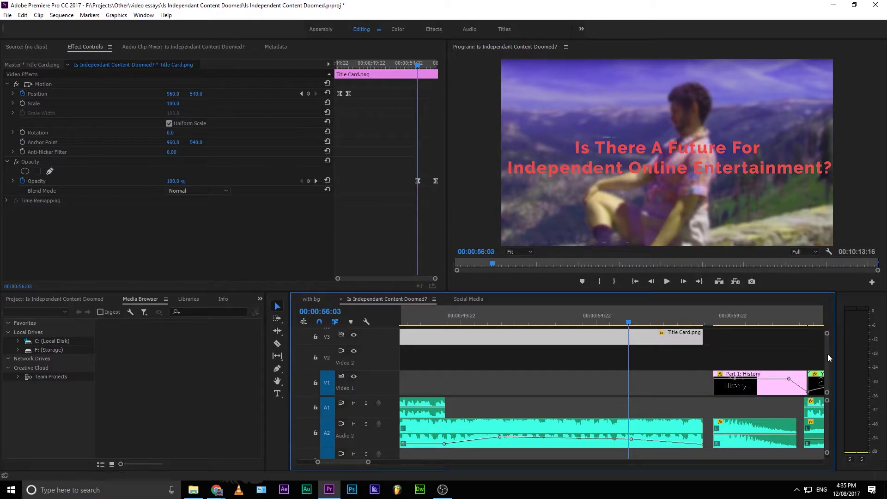
{"action": "scroll", "coordinate": [825, 346], "scroll_direction": "down", "scroll_amount": 6}
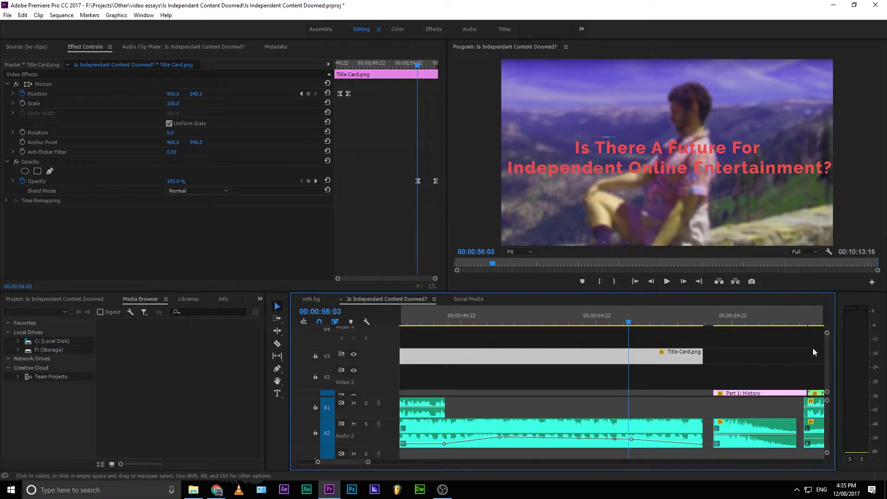
{"action": "left_click_drag", "start_coordinate": [414, 63], "coordinate": [441, 94]}
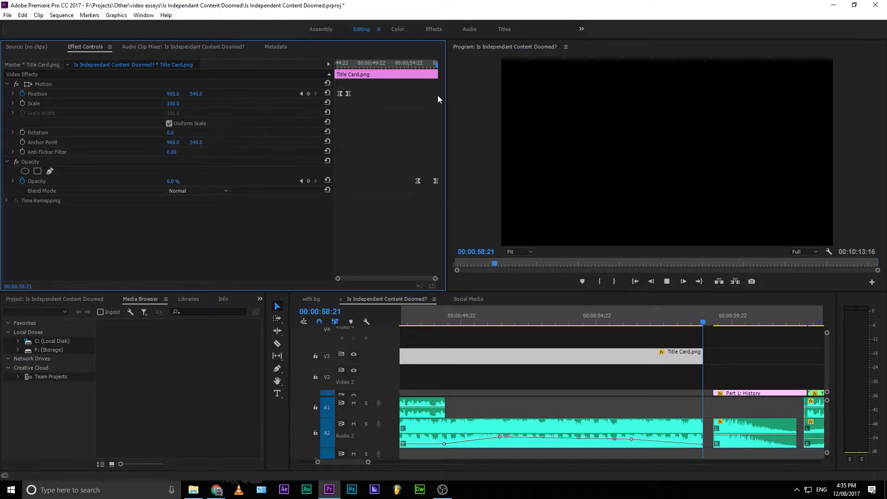
{"action": "key", "text": "space"}
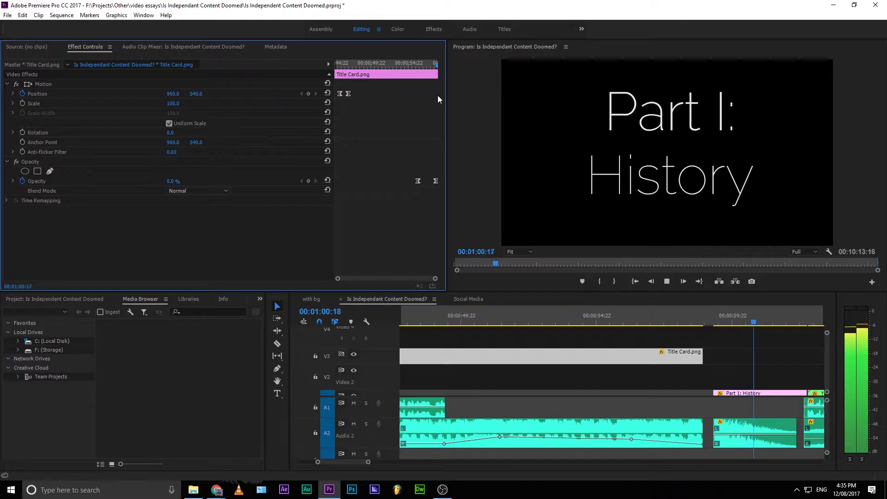
{"action": "key", "text": "space"}
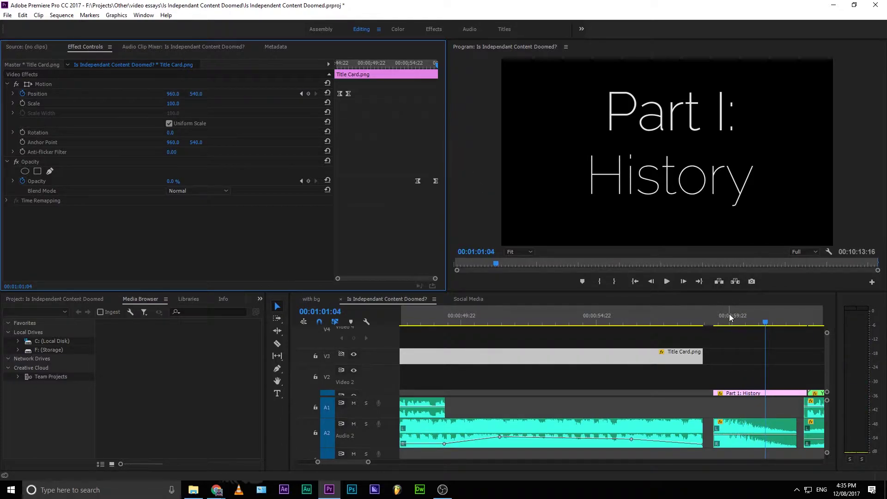
- Return to the title card's fade-out at 00:00:57:03 and scrub through the Part 1: History clip to the Year Countdown cut at 00:01:02:17
{"action": "left_click_drag", "start_coordinate": [728, 314], "coordinate": [655, 344]}
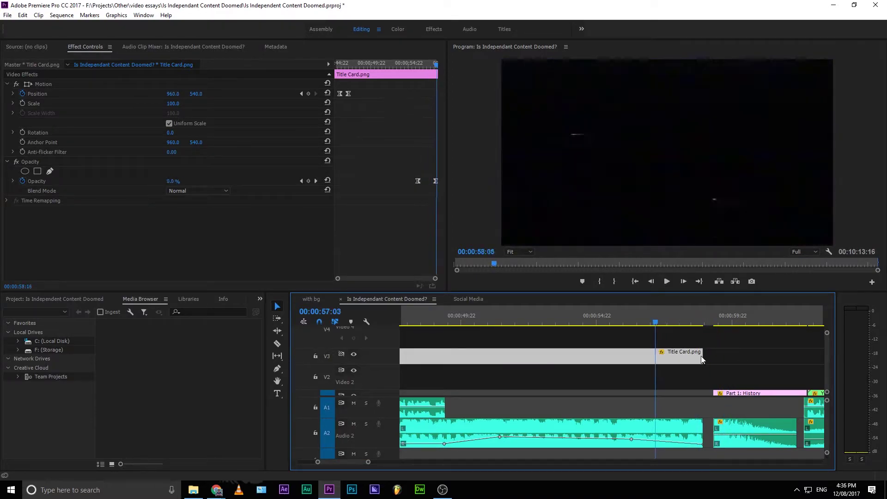
{"action": "left_click_drag", "start_coordinate": [702, 359], "coordinate": [711, 430]}
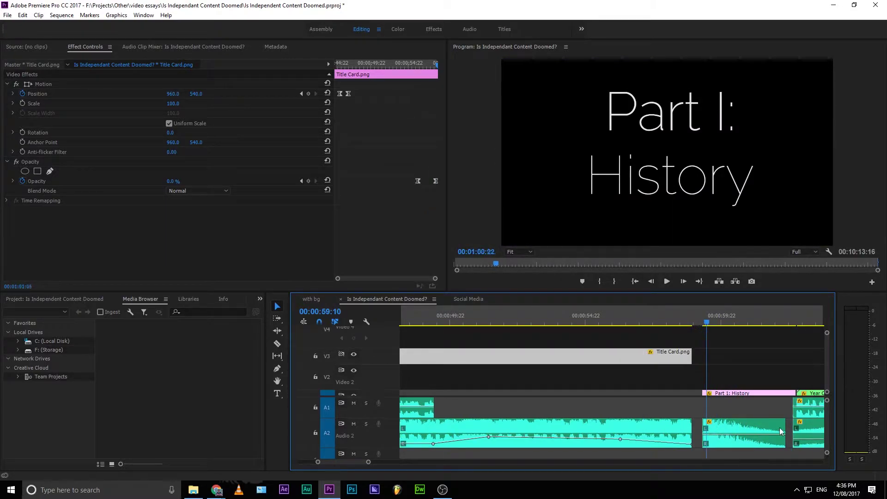
{"action": "left_click_drag", "start_coordinate": [780, 431], "coordinate": [769, 348]}
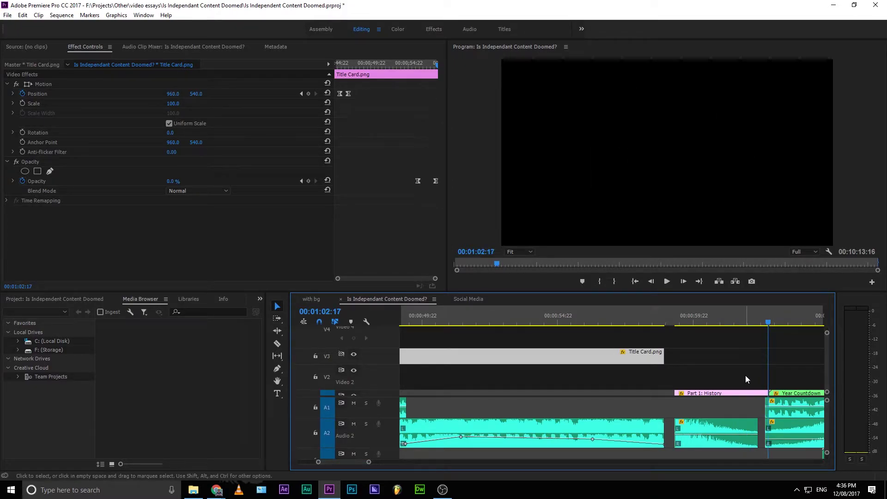
- Play the year countdown following the Part 1: History title and bring the Video 1 track fully into view
{"action": "key", "text": "space"}
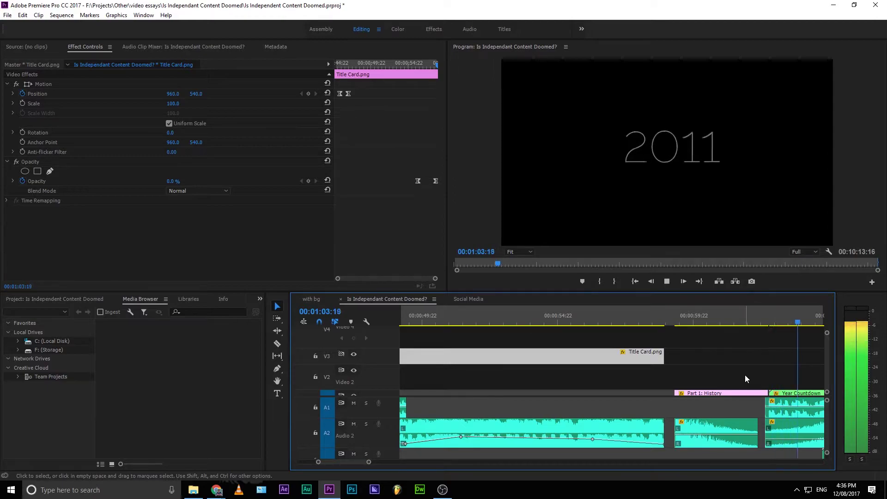
{"action": "key", "text": "space"}
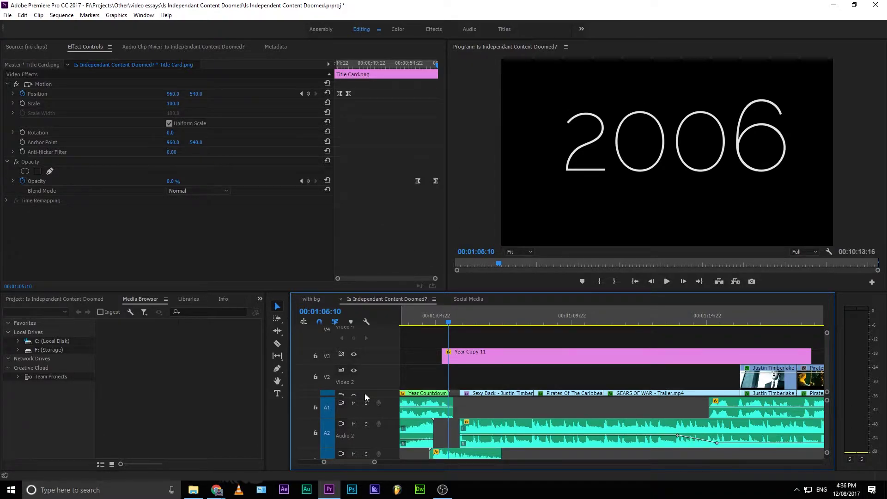
{"action": "left_click_drag", "start_coordinate": [365, 393], "coordinate": [349, 365]}
{"action": "scroll", "coordinate": [347, 395], "scroll_direction": "down", "scroll_amount": 1}
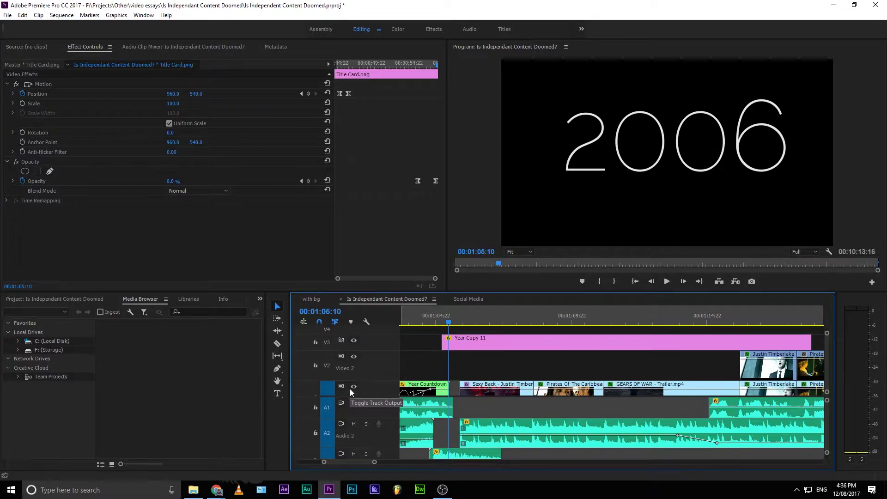
{"action": "scroll", "coordinate": [351, 389], "scroll_direction": "down", "scroll_amount": 2}
{"action": "scroll", "coordinate": [350, 389], "scroll_direction": "down", "scroll_amount": 2}
{"action": "scroll", "coordinate": [351, 388], "scroll_direction": "up", "scroll_amount": 3}
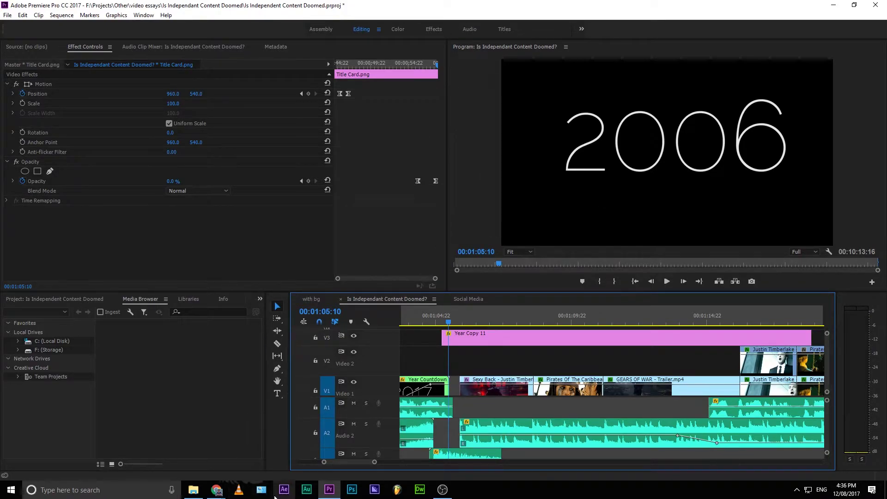
- Check the YouTube live chat pop-out in Chrome and return to the Premiere Pro project
{"action": "mouse_move", "coordinate": [216, 489]}
{"action": "left_click", "coordinate": [170, 450]}
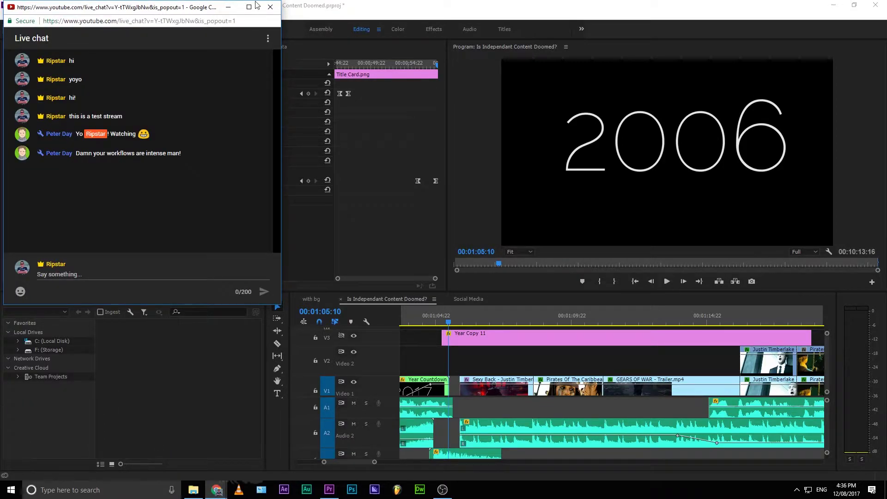
{"action": "left_click", "coordinate": [228, 7]}
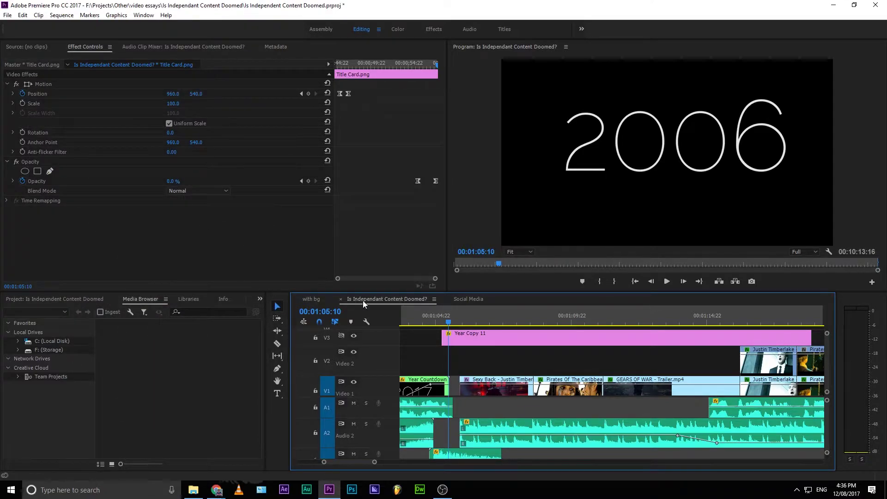
- Shift the Year Countdown clip slightly earlier on Video 1, over the end of the Part 1: History clip
{"action": "key", "text": "j"}
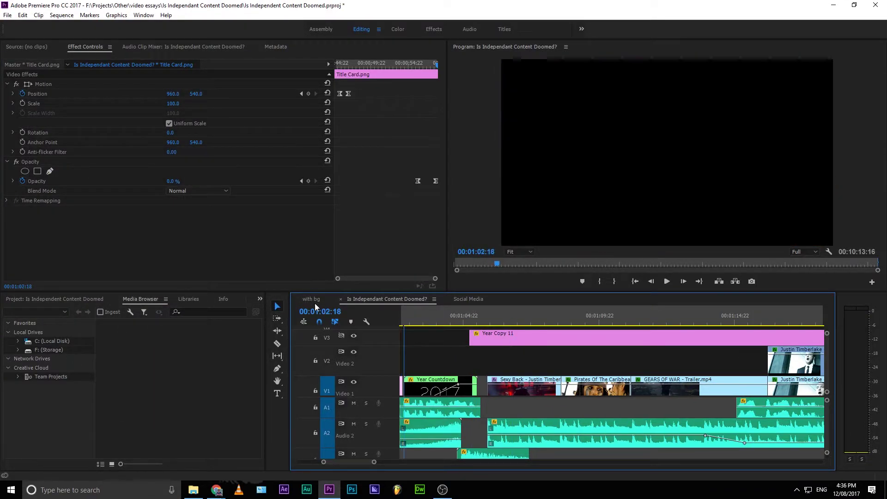
{"action": "left_click_drag", "start_coordinate": [425, 353], "coordinate": [505, 357]}
{"action": "left_click", "coordinate": [462, 383]}
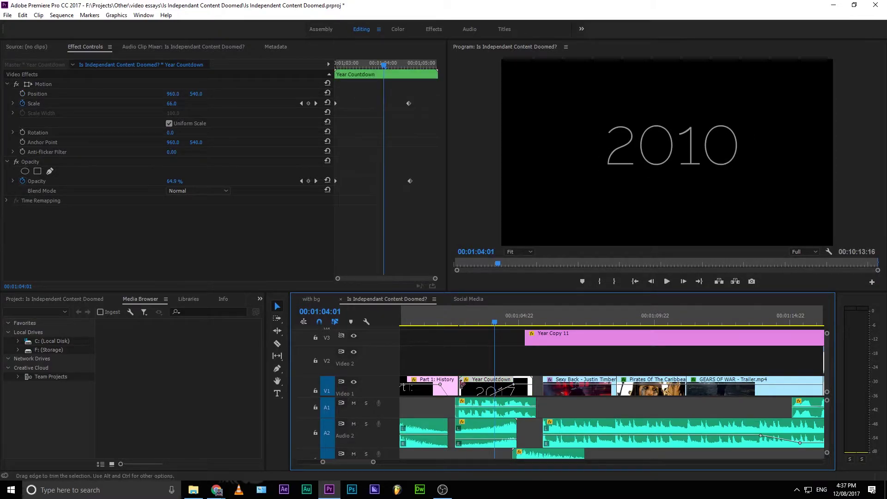
{"action": "left_click", "coordinate": [459, 385]}
{"action": "left_click_drag", "start_coordinate": [478, 386], "coordinate": [467, 378]}
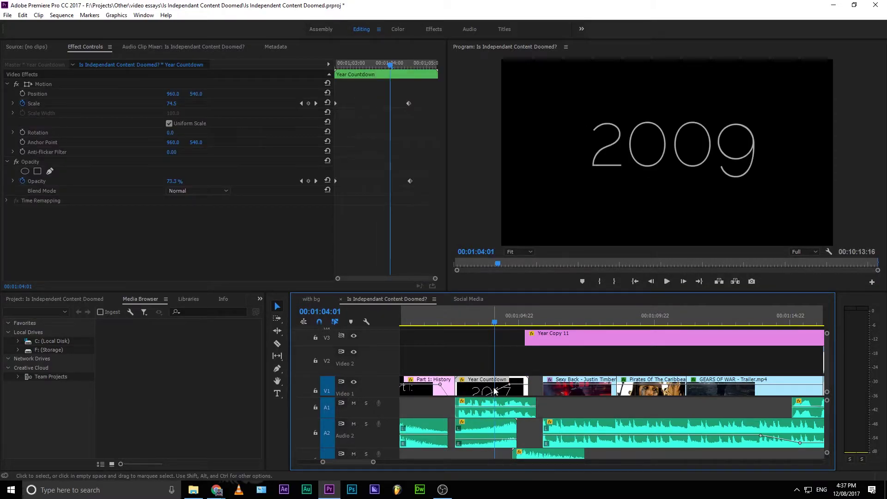
- Open the nested Year Countdown sequence and scrub back to its first frame
{"action": "left_click", "coordinate": [536, 387]}
{"action": "left_click", "coordinate": [508, 380]}
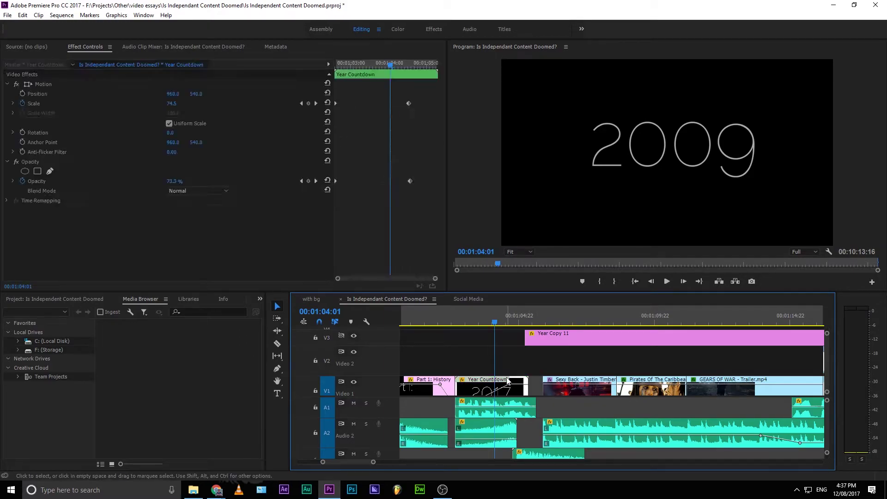
{"action": "double_click", "coordinate": [508, 380]}
{"action": "left_click_drag", "start_coordinate": [503, 323], "coordinate": [343, 328]}
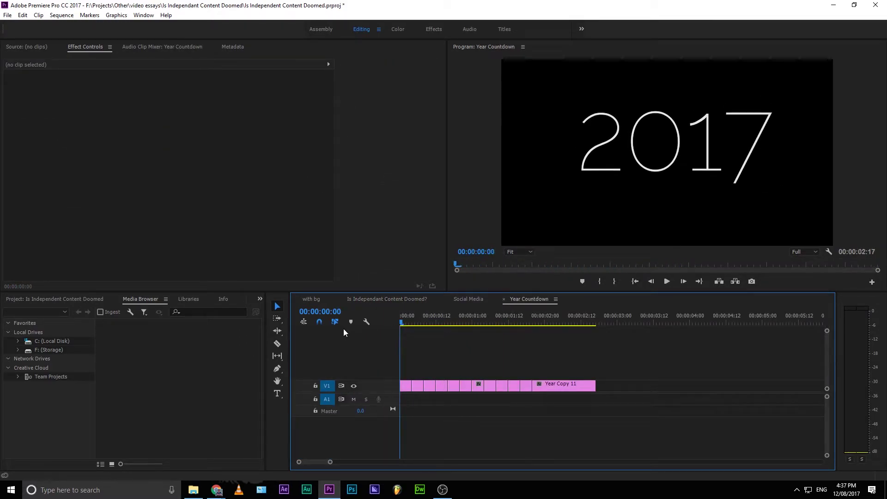
{"action": "left_click_drag", "start_coordinate": [404, 325], "coordinate": [403, 345]}
- Select the first Year clip in the nested sequence and look through its available clip commands
{"action": "left_click", "coordinate": [401, 384]}
{"action": "right_click", "coordinate": [399, 383]}
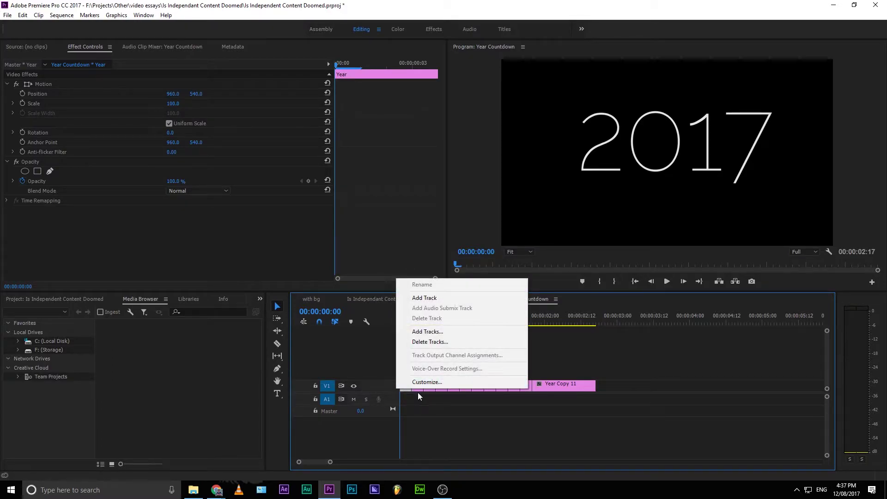
{"action": "left_click", "coordinate": [406, 392]}
{"action": "right_click", "coordinate": [407, 392]}
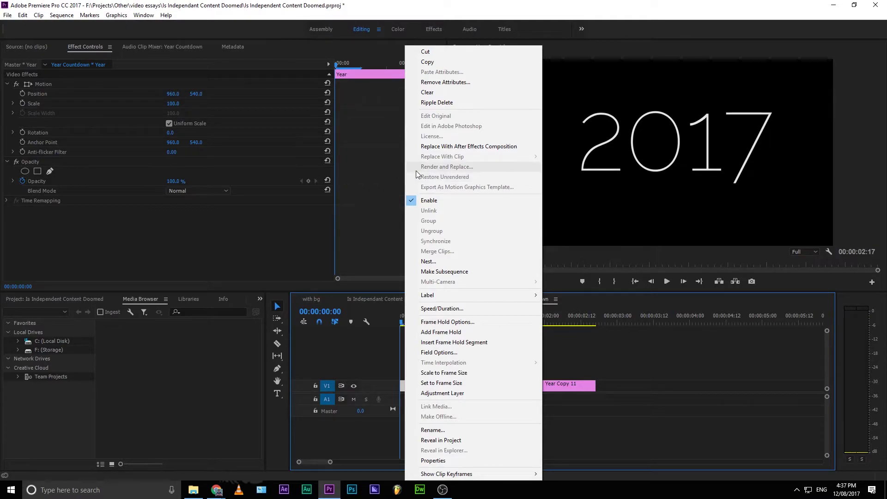
{"action": "left_click", "coordinate": [381, 268]}
- Play the Year Countdown sequence from its start and return to the Is Independant Content Doomed? sequence
{"action": "left_click_drag", "start_coordinate": [464, 318], "coordinate": [356, 318]}
{"action": "key", "text": "space"}
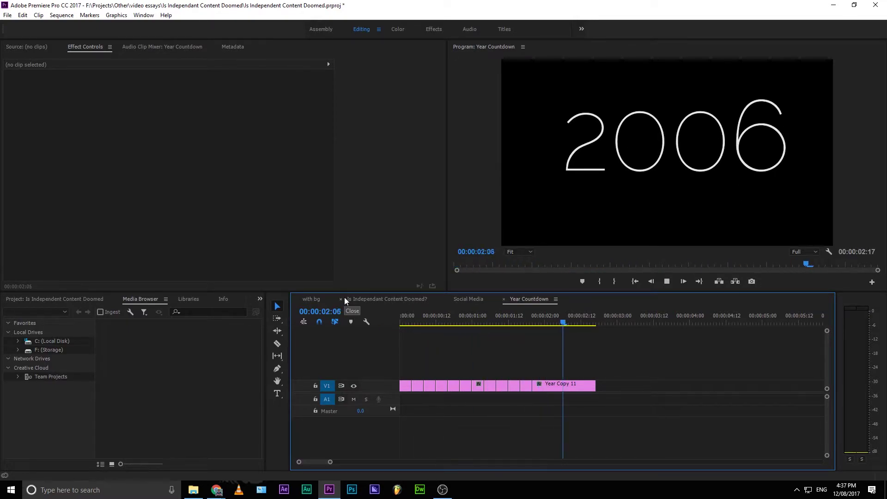
{"action": "left_click", "coordinate": [408, 298]}
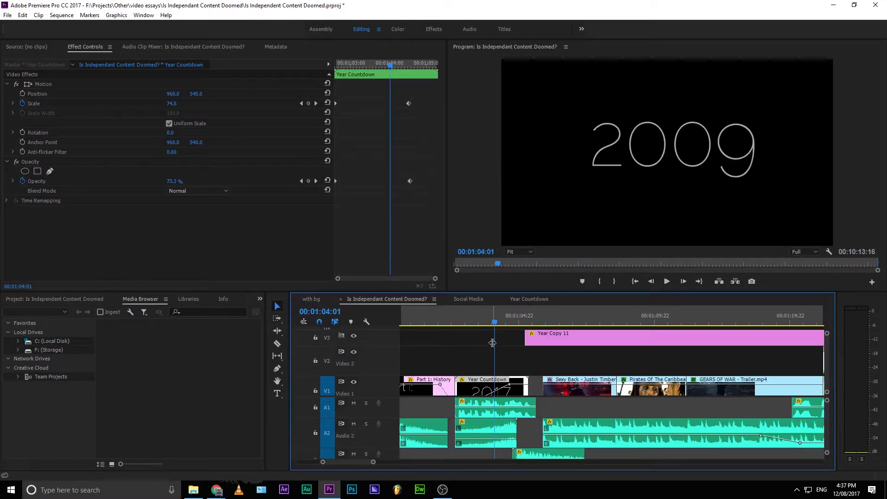
- Scrub and play the main sequence from the Year Countdown through the 2006 clips to the view-count animation
{"action": "left_click", "coordinate": [467, 316]}
{"action": "left_click_drag", "start_coordinate": [467, 316], "coordinate": [805, 390]}
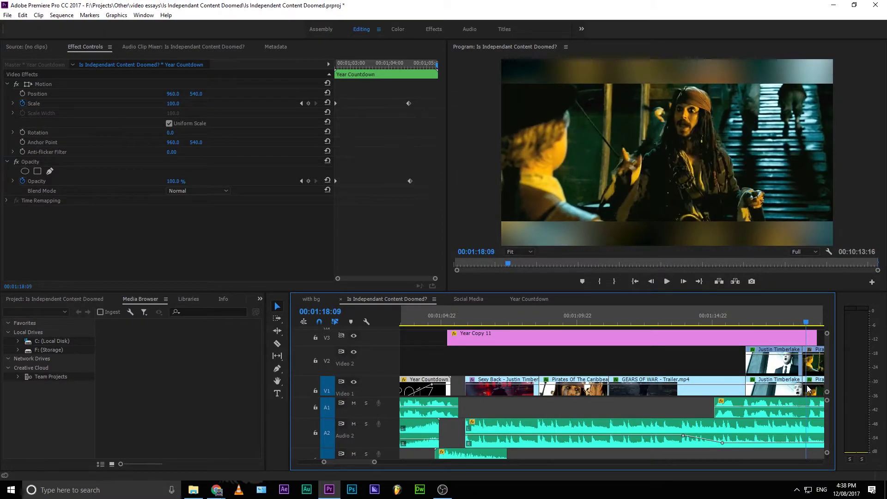
{"action": "left_click_drag", "start_coordinate": [827, 357], "coordinate": [748, 340]}
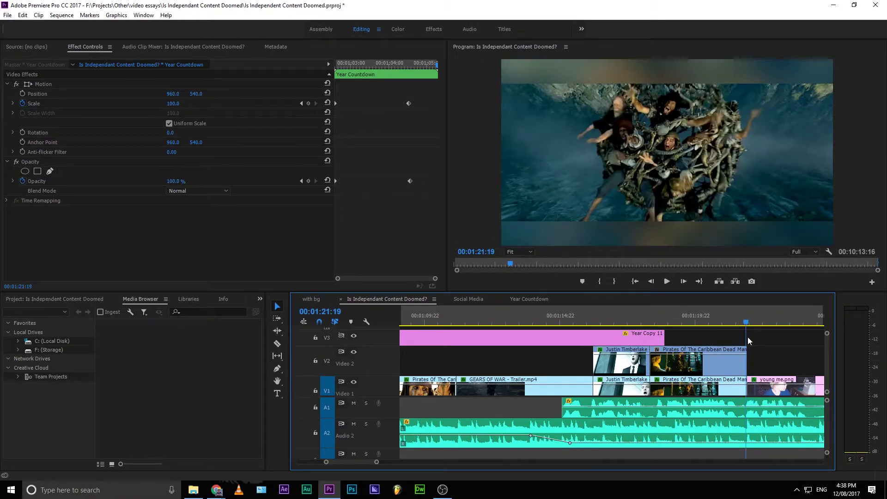
{"action": "key", "text": "space"}
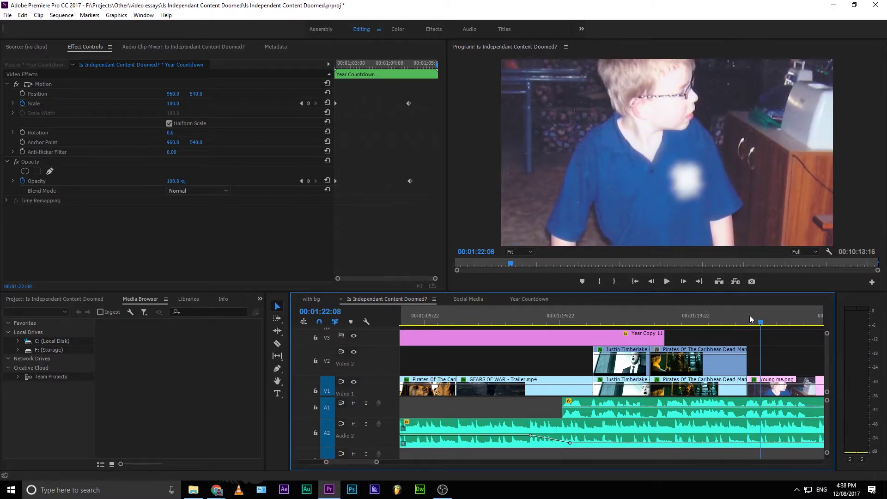
{"action": "left_click_drag", "start_coordinate": [758, 318], "coordinate": [752, 336]}
{"action": "left_click_drag", "start_coordinate": [741, 337], "coordinate": [794, 340]}
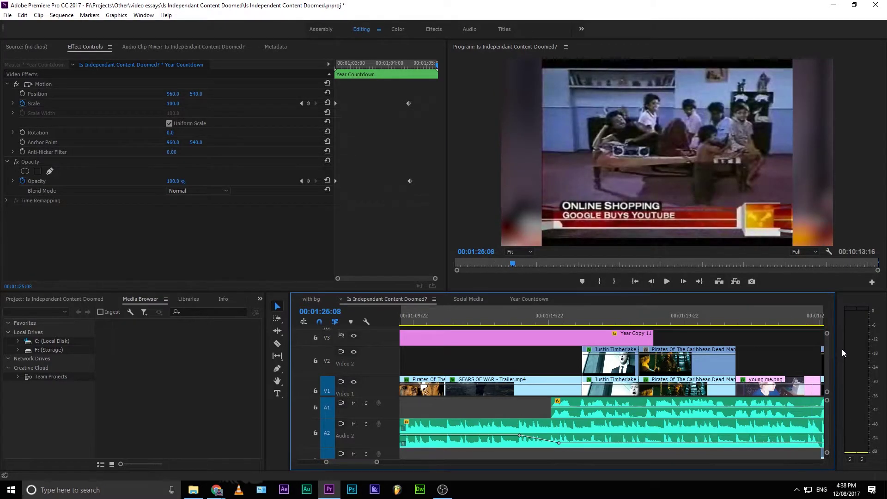
{"action": "left_click_drag", "start_coordinate": [752, 347], "coordinate": [491, 470]}
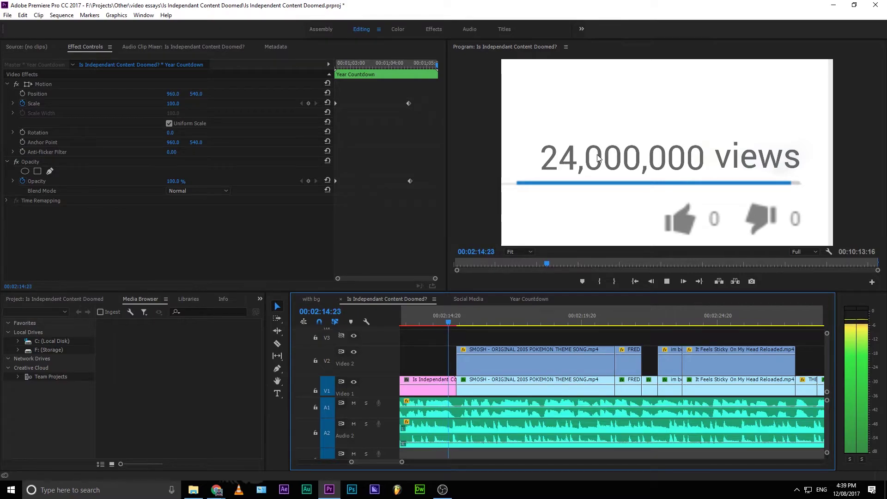
- Move the playhead to the start of the linked view-count composition on Video 1 and open its original in After Effects
{"action": "key", "text": "space"}
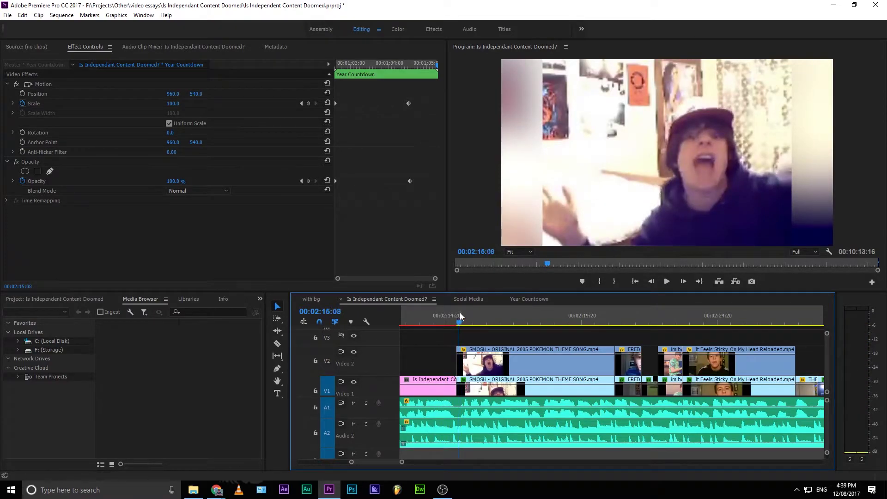
{"action": "left_click_drag", "start_coordinate": [459, 312], "coordinate": [429, 318]}
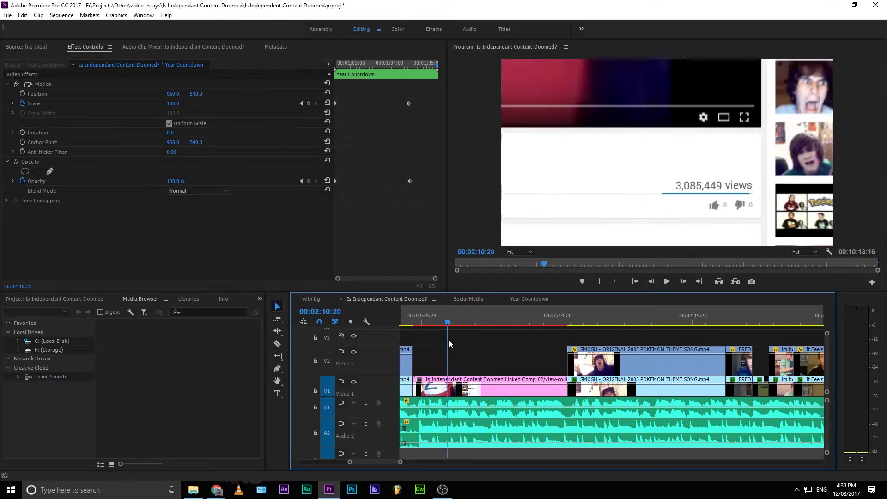
{"action": "key", "text": "Up"}
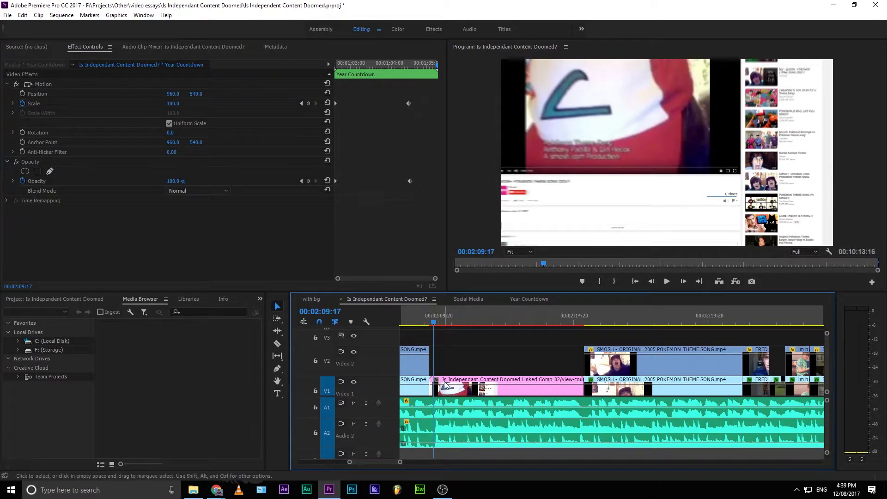
{"action": "right_click", "coordinate": [442, 381]}
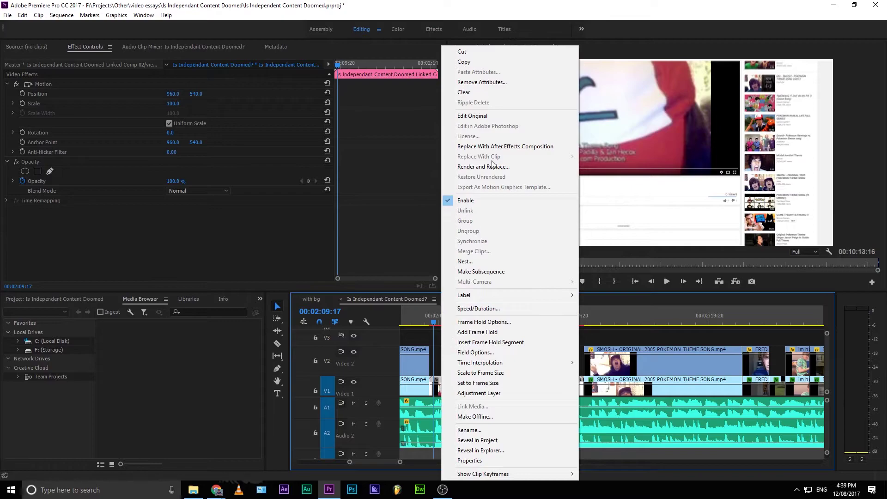
{"action": "left_click", "coordinate": [476, 115]}
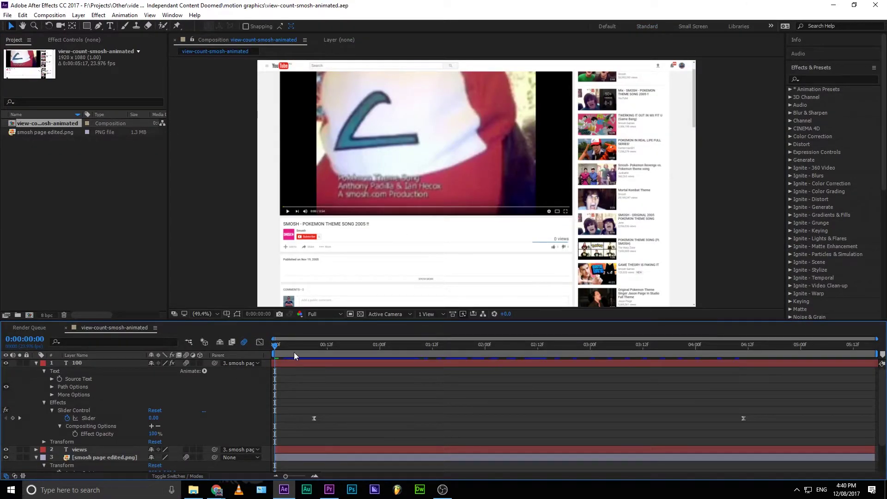
- Preview the view-count-smosh-animated composition from its start to check the zoom and rising view counter
{"action": "left_click_drag", "start_coordinate": [294, 352], "coordinate": [142, 461]}
{"action": "key", "text": "space"}
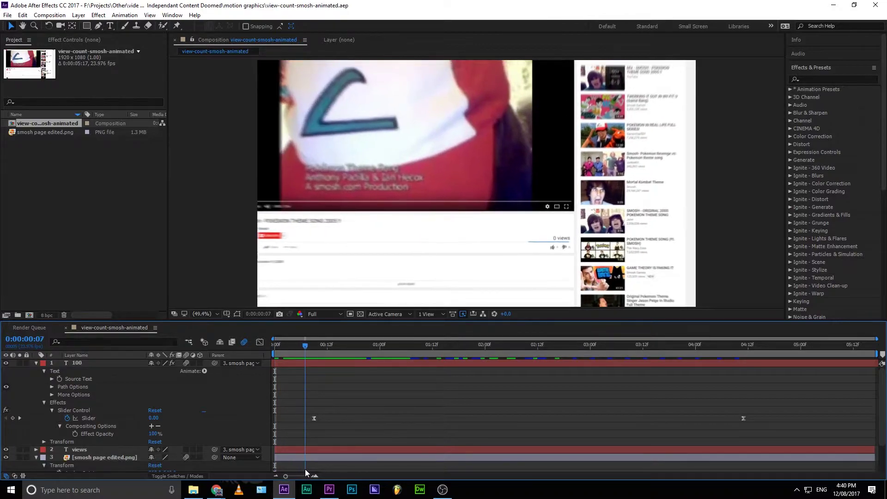
{"action": "key", "text": "space"}
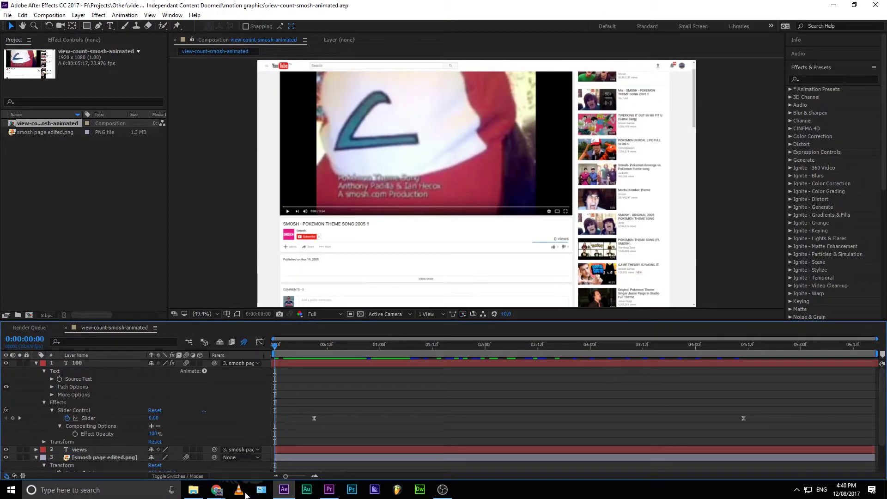
{"action": "key", "text": "space"}
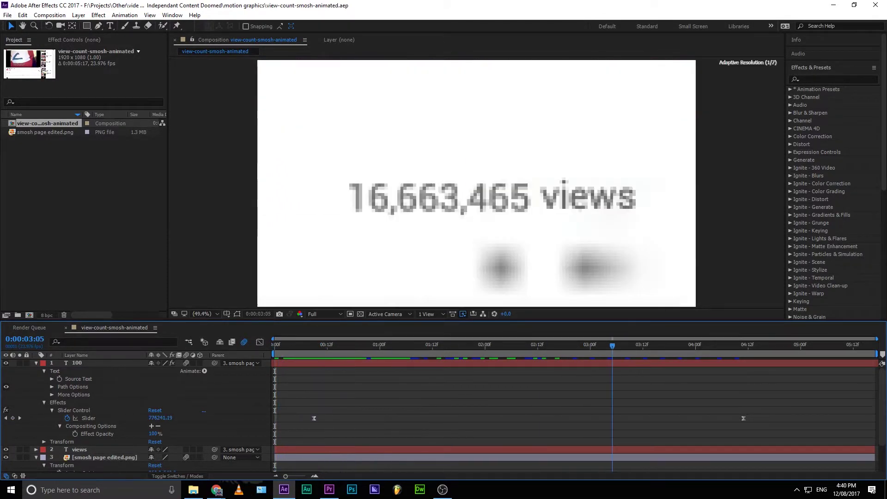
{"action": "key", "text": "space"}
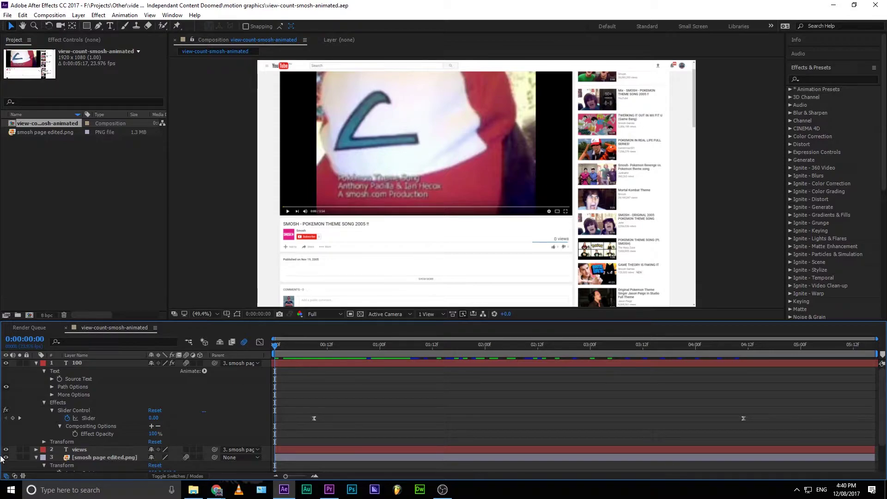
- View smosh page edited.png from the project's motion graphics folder in File Explorer, close it and return to After Effects
{"action": "left_click", "coordinate": [193, 489]}
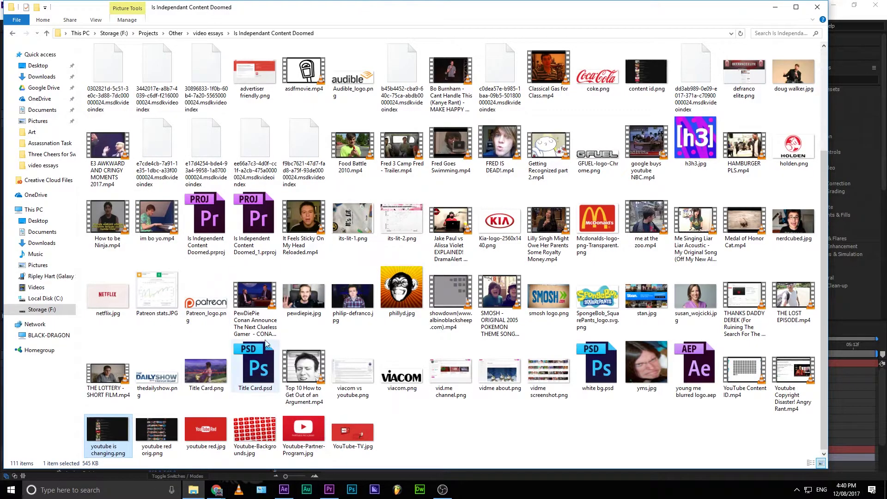
{"action": "scroll", "coordinate": [231, 65], "scroll_direction": "up", "scroll_amount": 3}
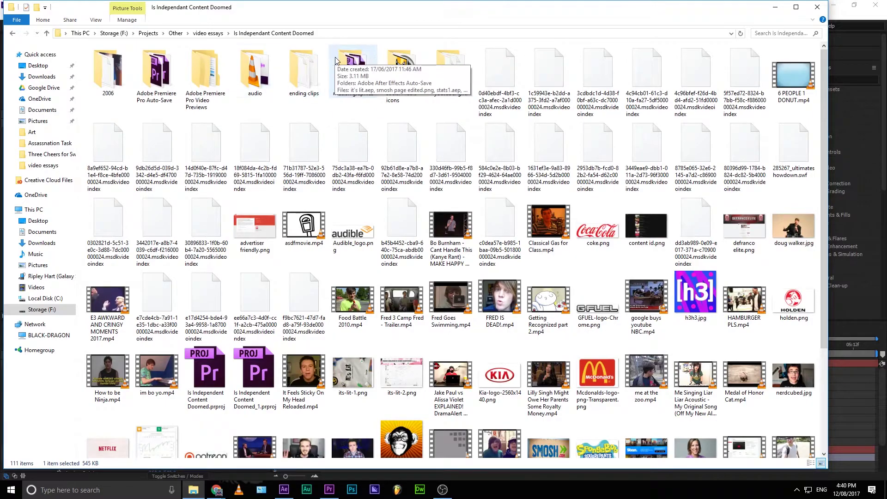
{"action": "double_click", "coordinate": [348, 76]}
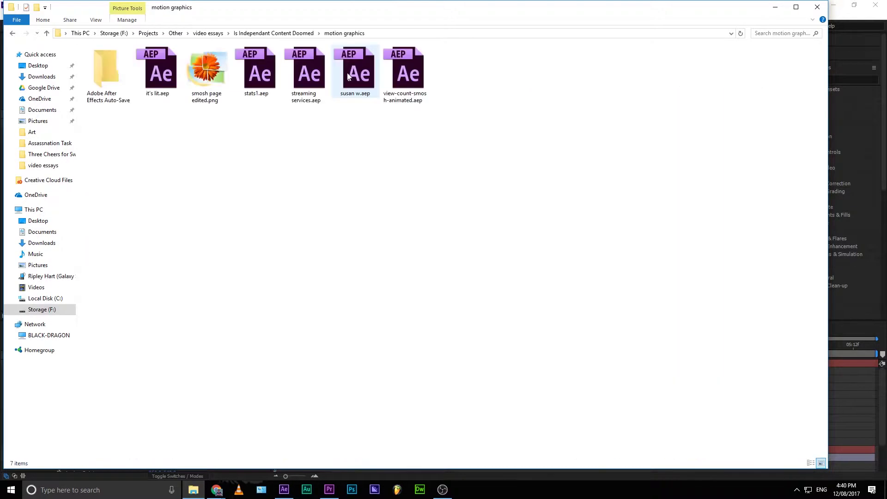
{"action": "left_click", "coordinate": [188, 84]}
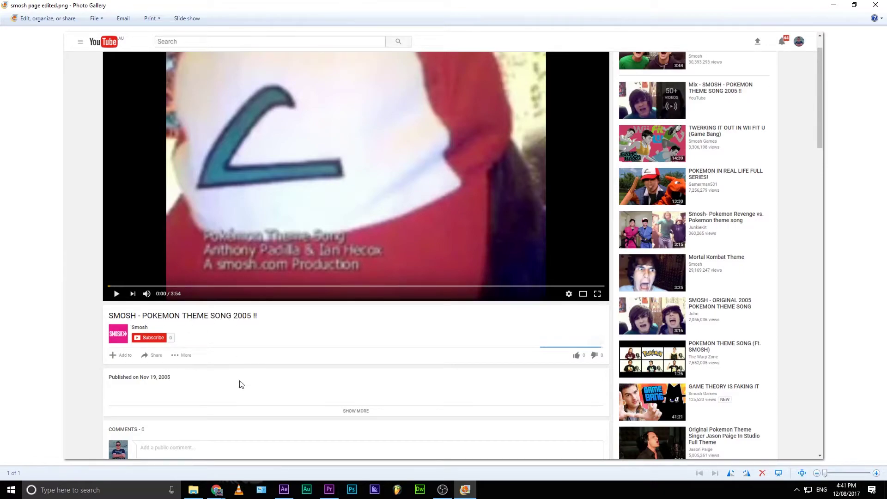
{"action": "left_click", "coordinate": [875, 4]}
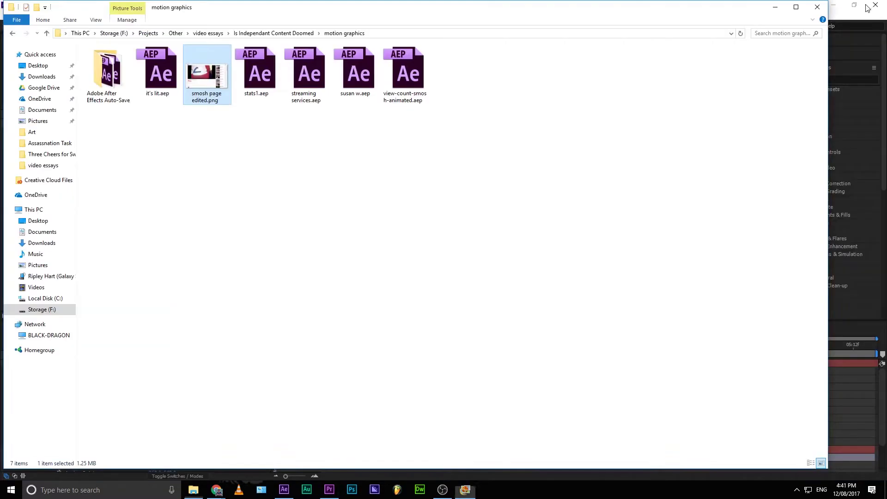
{"action": "left_click", "coordinate": [883, 146]}
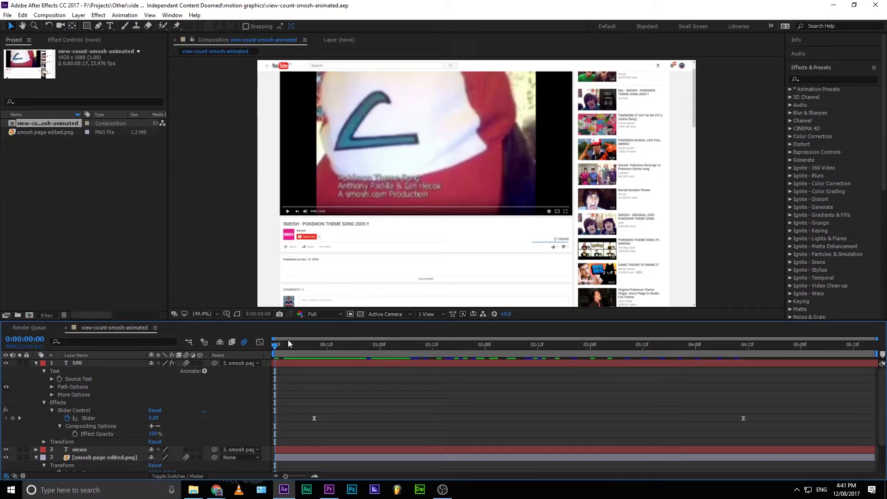
- Move the playhead to 0:00:01:19 and toggle the 100 text layer's visibility off and on to show the counter's role
{"action": "left_click_drag", "start_coordinate": [328, 345], "coordinate": [461, 337]}
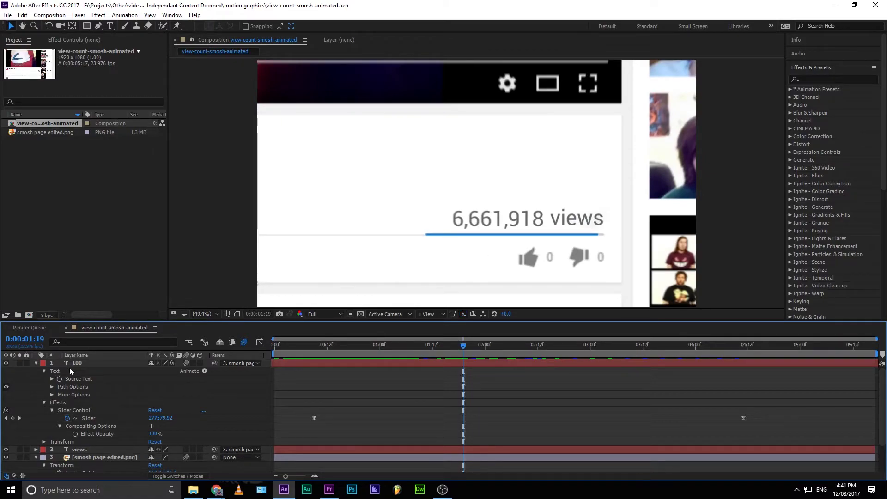
{"action": "left_click", "coordinate": [5, 363]}
{"action": "left_click", "coordinate": [5, 364]}
{"action": "left_click", "coordinate": [4, 363]}
{"action": "left_click", "coordinate": [4, 363]}
{"action": "left_click", "coordinate": [4, 363]}
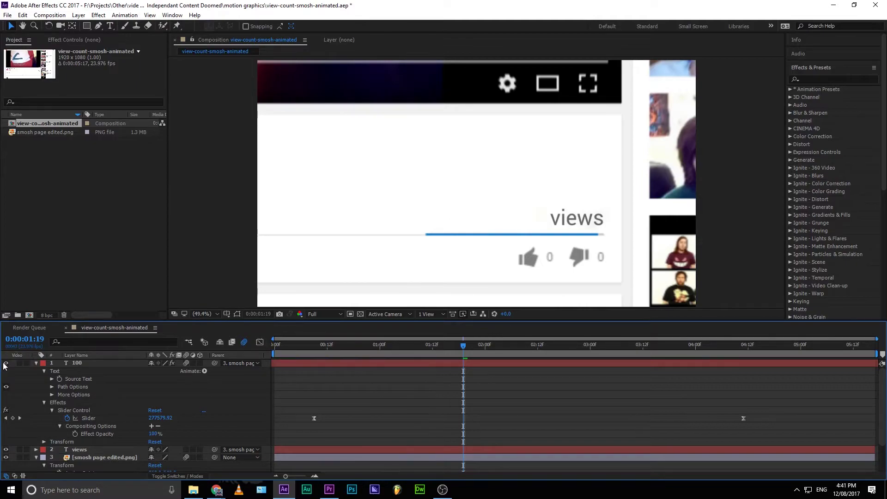
{"action": "left_click", "coordinate": [5, 364]}
{"action": "left_click", "coordinate": [4, 364]}
{"action": "left_click", "coordinate": [5, 364]}
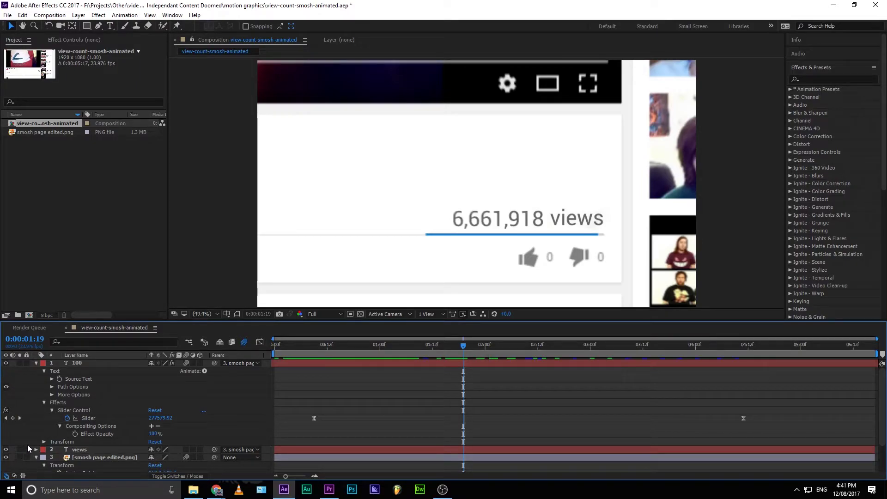
- Toggle the visibility of the views text layer and the smosh page edited.png layer off and back on
{"action": "left_click", "coordinate": [6, 450]}
{"action": "left_click", "coordinate": [6, 450]}
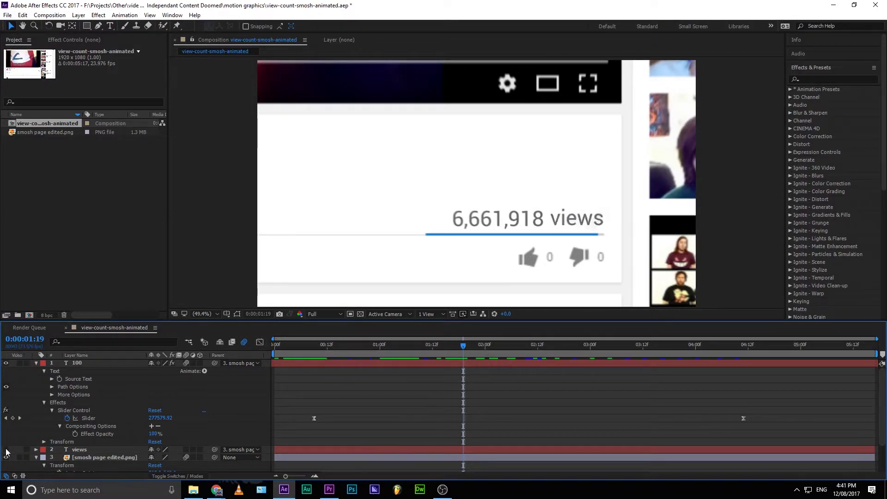
{"action": "left_click", "coordinate": [6, 450]}
{"action": "left_click", "coordinate": [6, 449]}
{"action": "left_click", "coordinate": [8, 450]}
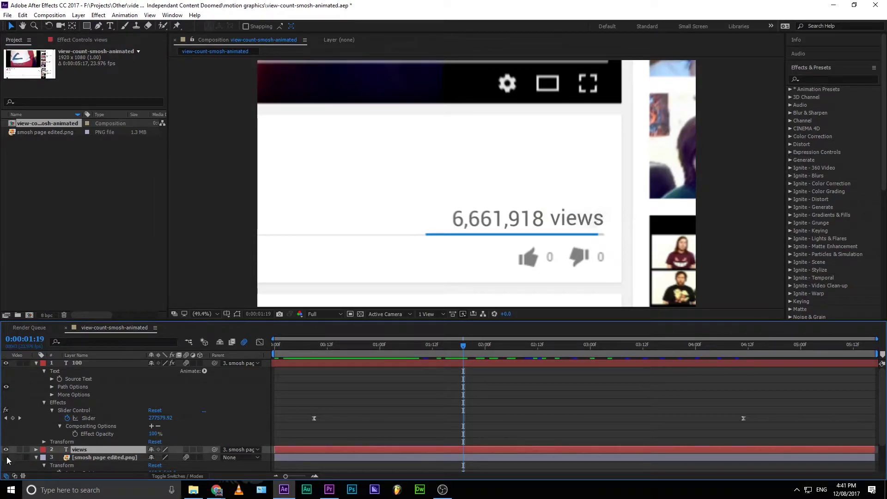
{"action": "left_click", "coordinate": [6, 457]}
{"action": "left_click", "coordinate": [6, 458]}
- Scrub through the composition to check the page zoom and the view counter near its end, start and middle
{"action": "left_click_drag", "start_coordinate": [376, 349], "coordinate": [549, 385]}
{"action": "left_click_drag", "start_coordinate": [583, 372], "coordinate": [764, 360]}
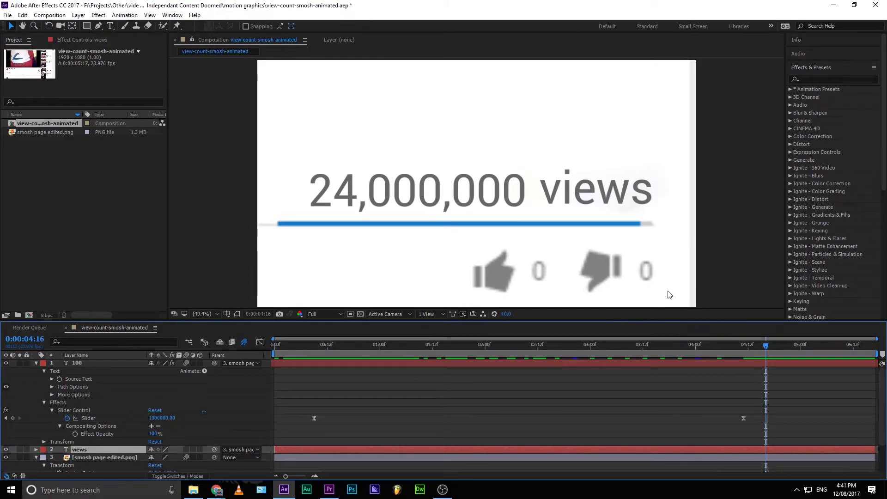
{"action": "left_click_drag", "start_coordinate": [712, 345], "coordinate": [714, 380]}
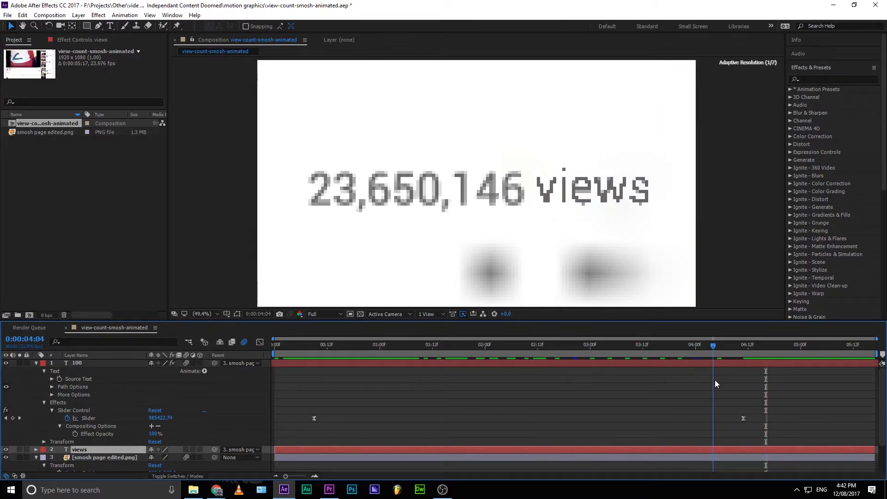
{"action": "left_click_drag", "start_coordinate": [691, 343], "coordinate": [690, 362]}
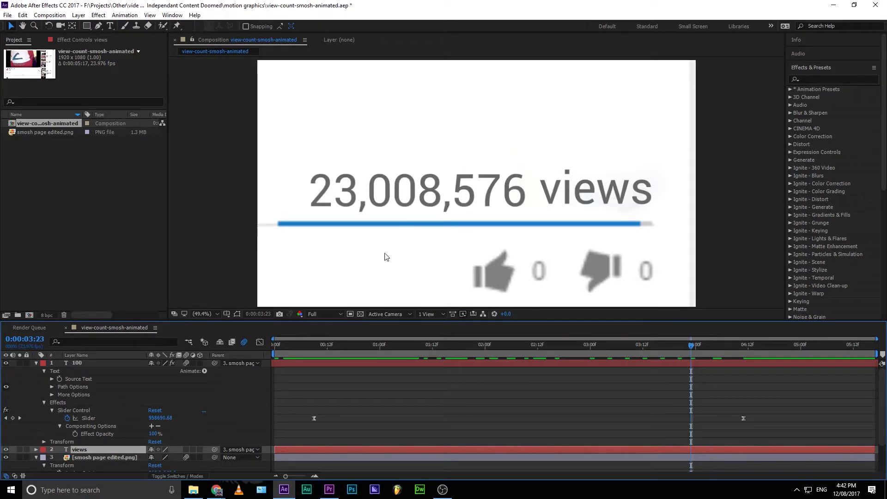
{"action": "left_click_drag", "start_coordinate": [354, 350], "coordinate": [46, 357]}
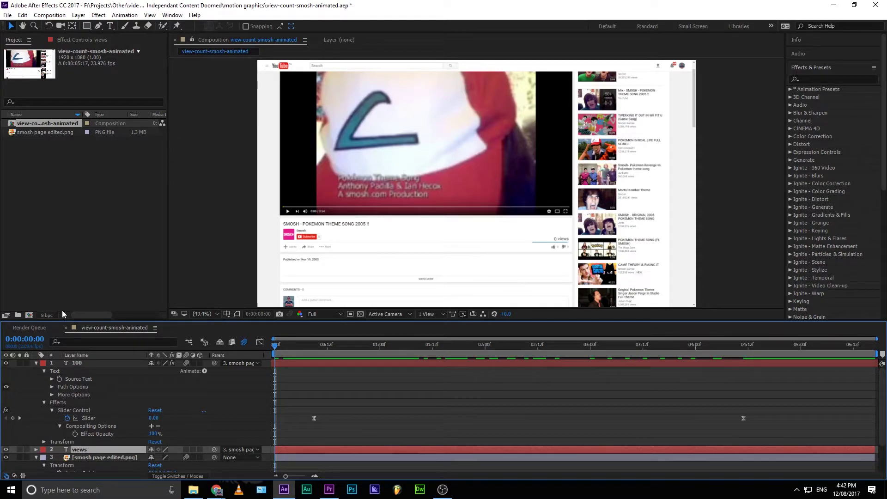
{"action": "left_click_drag", "start_coordinate": [327, 345], "coordinate": [612, 351]}
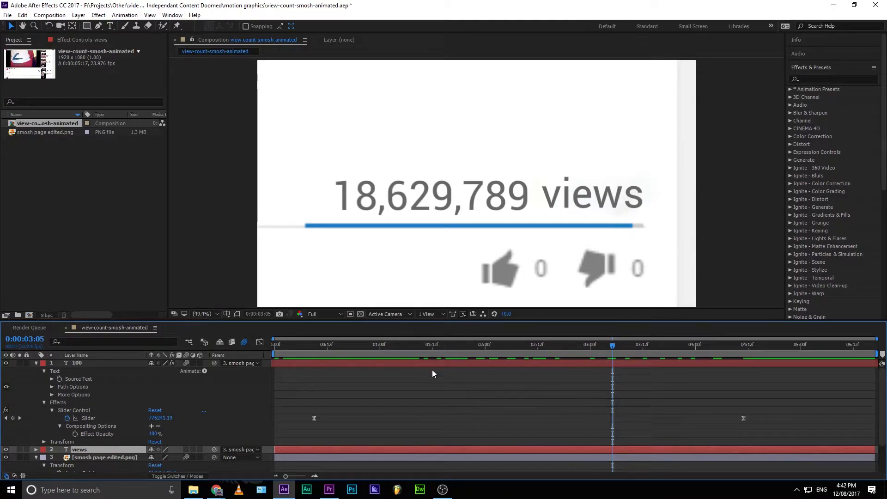
- Check the stream in OBS, return to After Effects and scrub the composition back to its start
{"action": "left_click", "coordinate": [446, 490]}
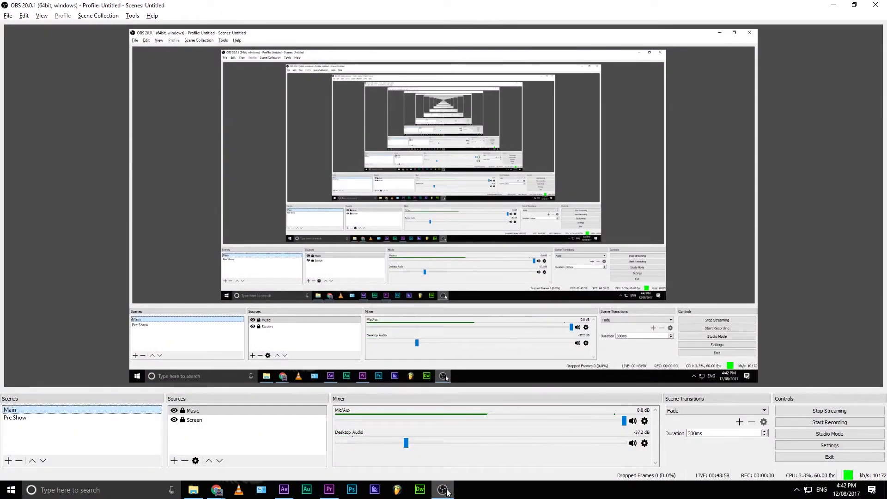
{"action": "left_click", "coordinate": [444, 491]}
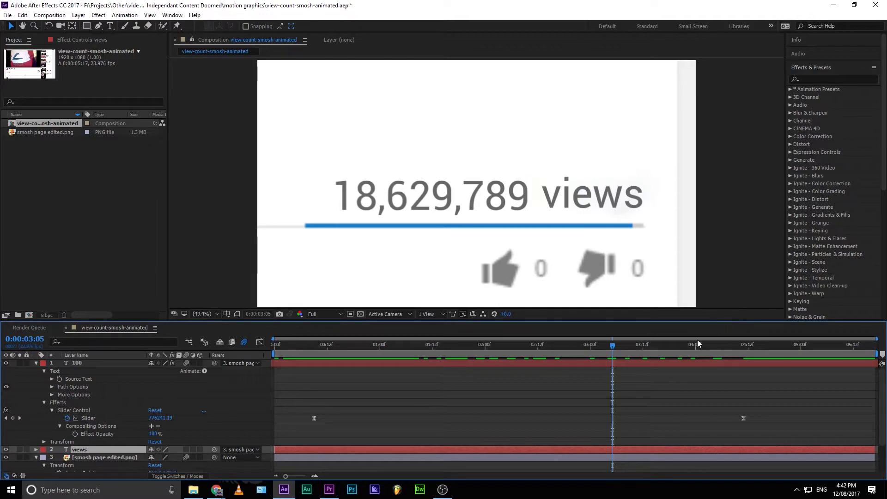
{"action": "left_click_drag", "start_coordinate": [664, 344], "coordinate": [309, 365]}
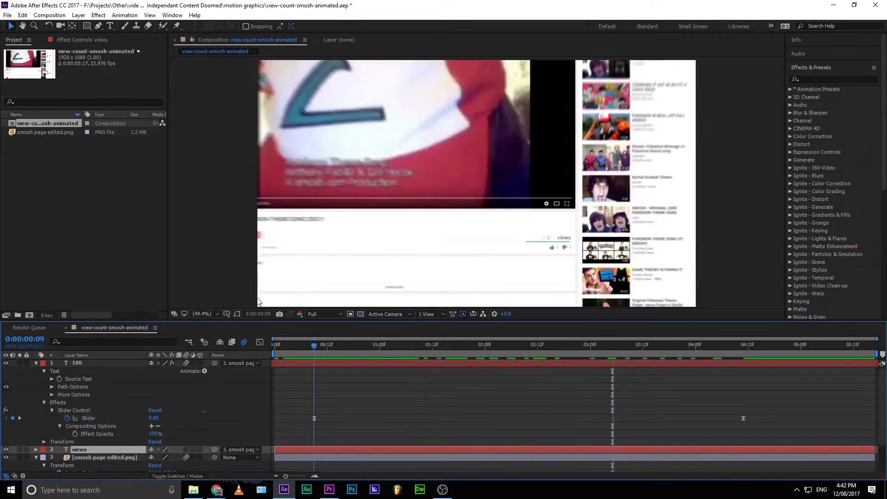
{"action": "left_click_drag", "start_coordinate": [470, 343], "coordinate": [172, 358]}
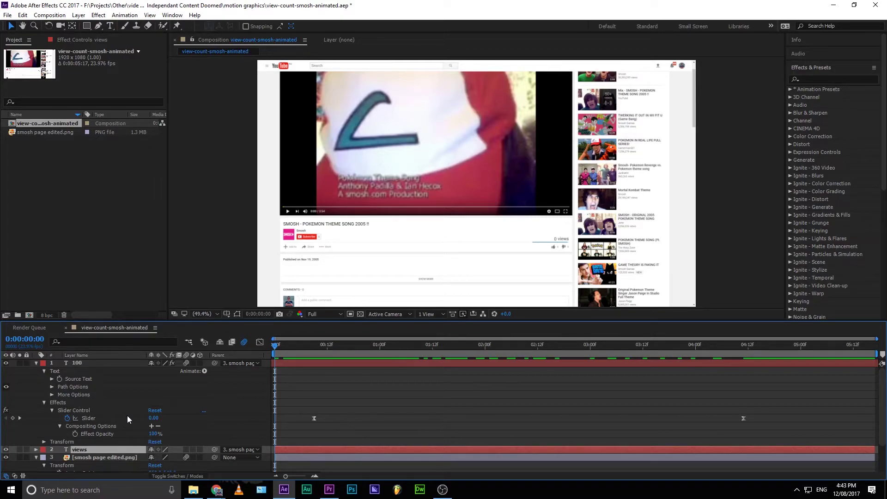
{"action": "left_click", "coordinate": [63, 423]}
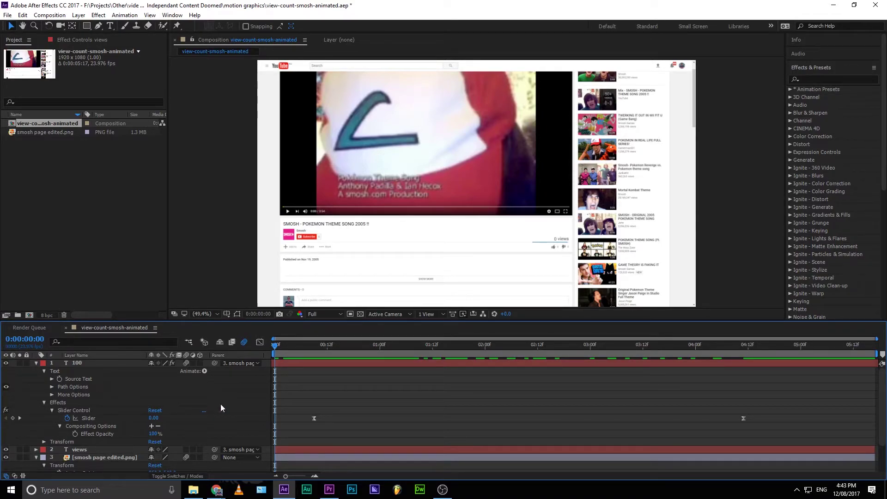
{"action": "left_click_drag", "start_coordinate": [711, 347], "coordinate": [199, 347]}
- Collapse and re-expand the Slider Control effect on the 100 text layer, select it and look over the layer's properties
{"action": "left_click", "coordinate": [49, 411]}
{"action": "left_click", "coordinate": [49, 411]}
{"action": "left_click", "coordinate": [93, 409]}
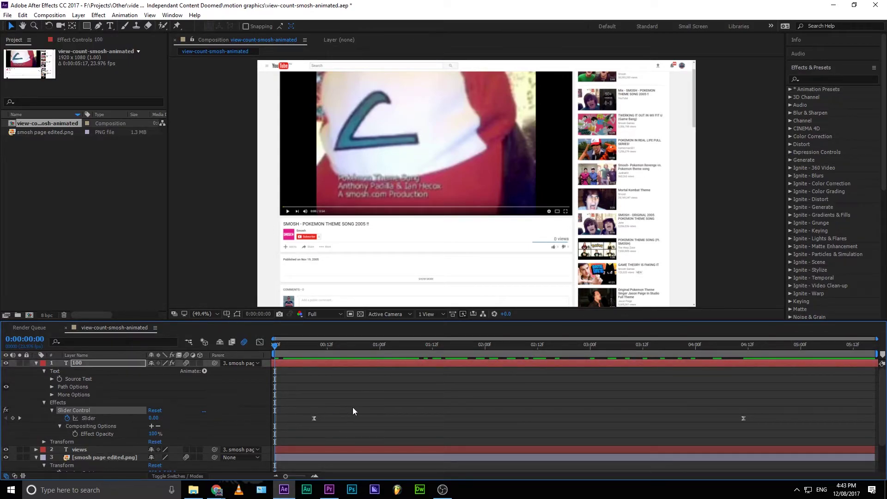
{"action": "scroll", "coordinate": [337, 412], "scroll_direction": "down", "scroll_amount": 3}
{"action": "scroll", "coordinate": [331, 412], "scroll_direction": "up", "scroll_amount": 2}
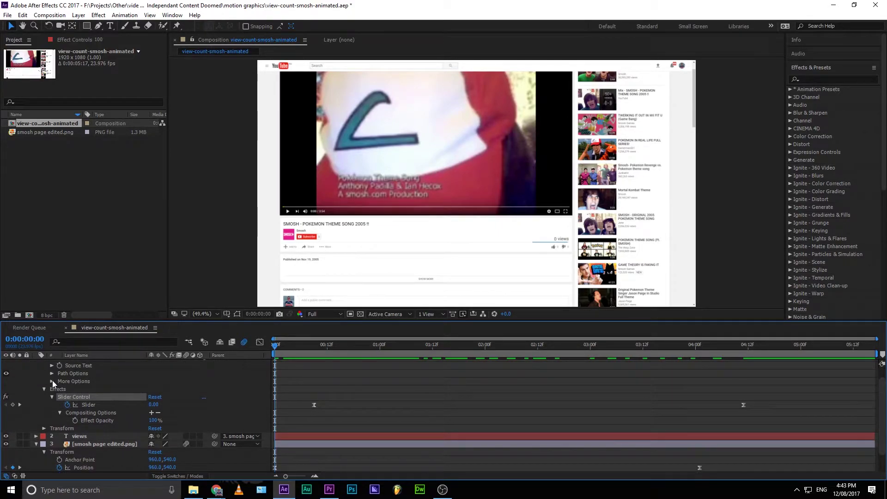
- Open the 100 layer's Source Text expression and examine the first line that multiplies the Slider value by 24
{"action": "left_click", "coordinate": [52, 366]}
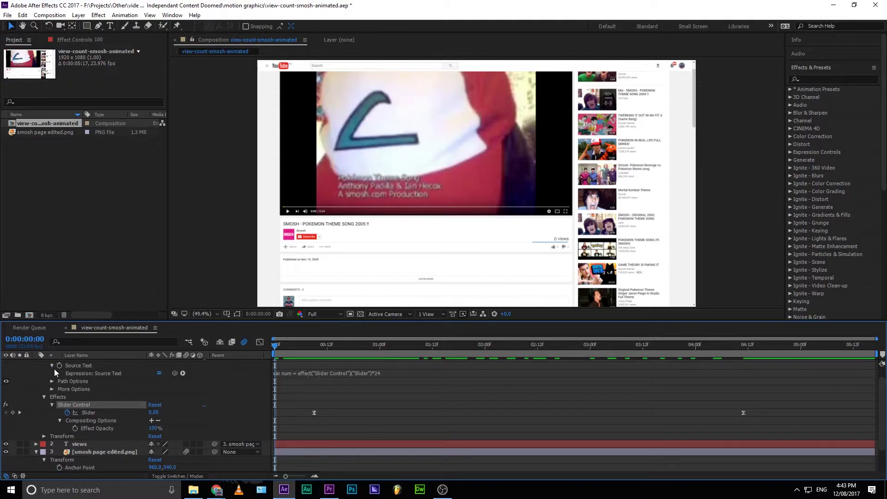
{"action": "left_click", "coordinate": [290, 374]}
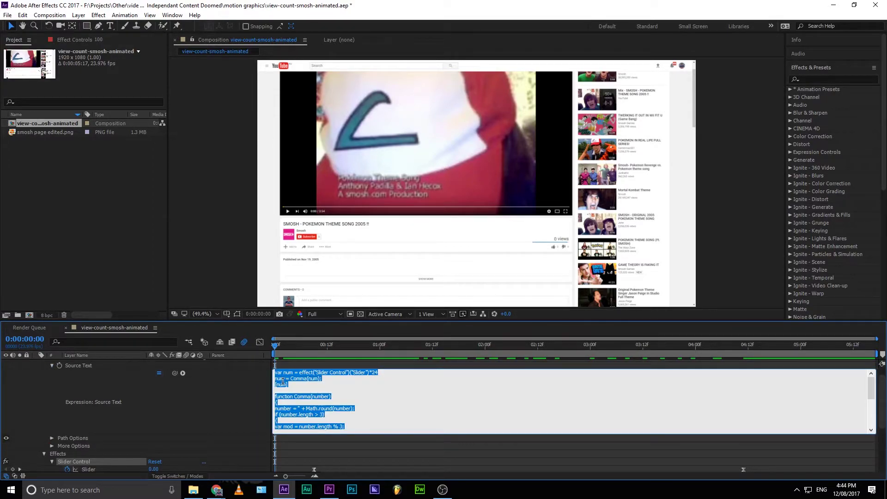
{"action": "left_click", "coordinate": [282, 381]}
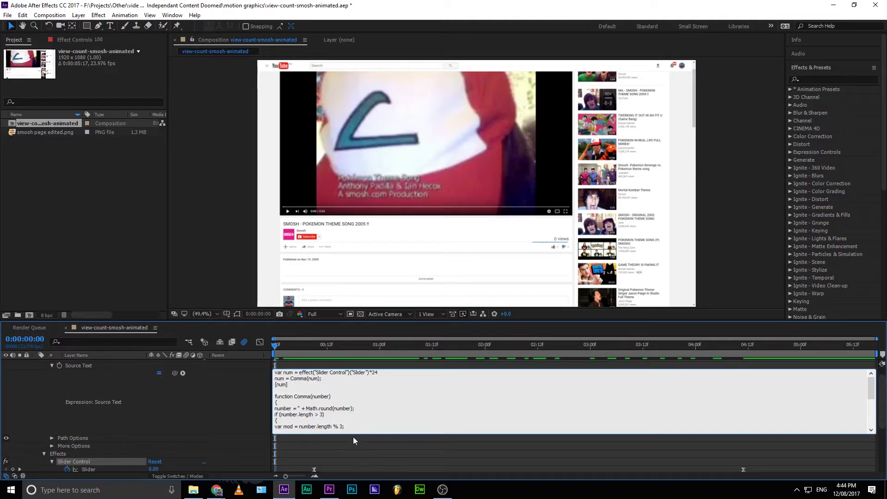
{"action": "key", "text": "ctrl+a"}
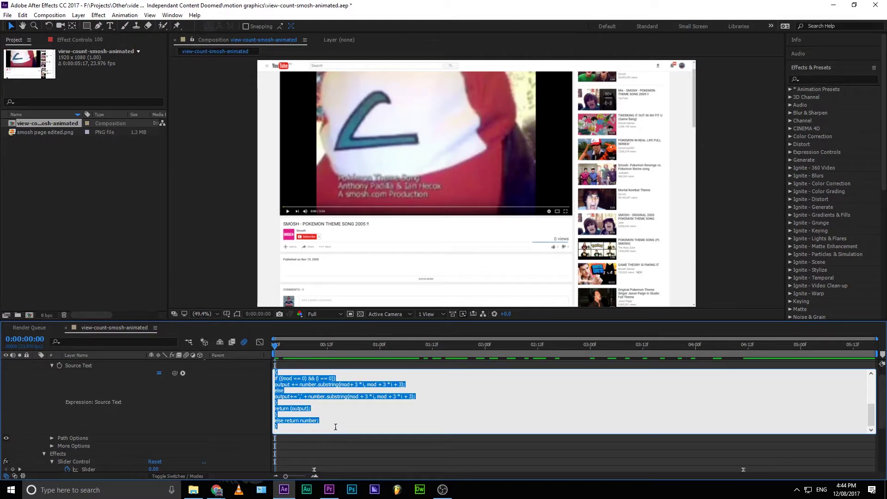
{"action": "left_click", "coordinate": [343, 399]}
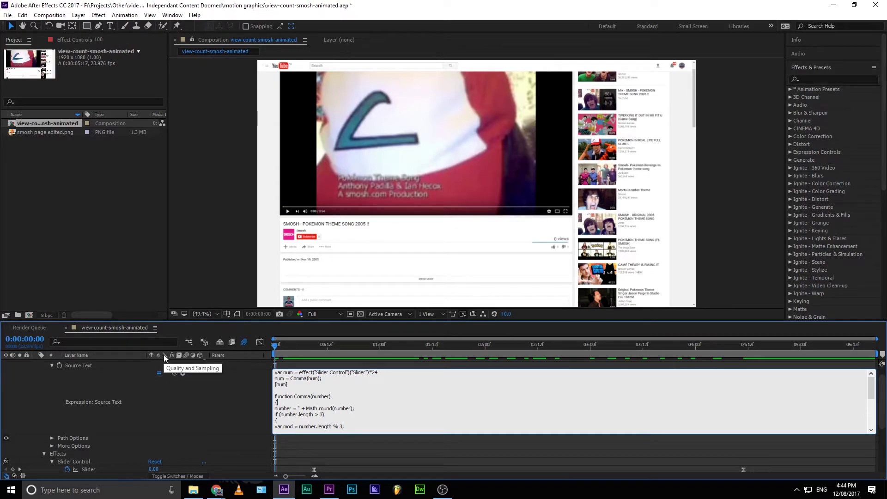
{"action": "triple_click", "coordinate": [373, 375]}
{"action": "left_click", "coordinate": [372, 375]}
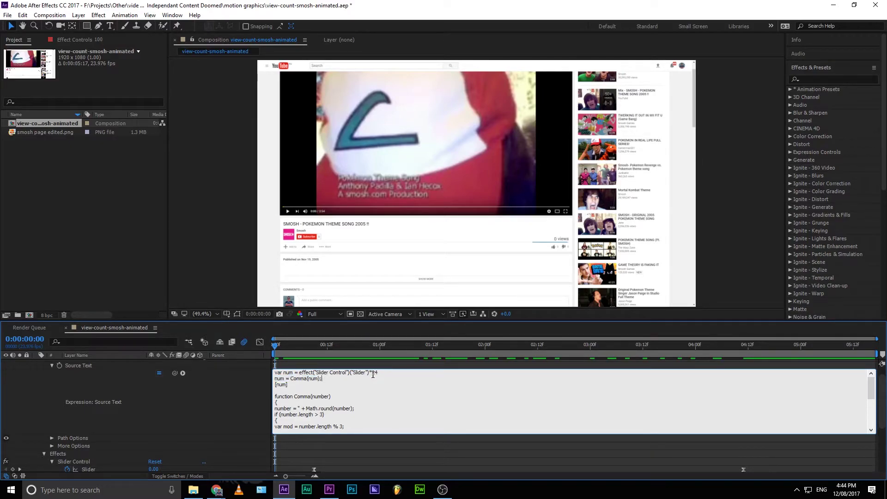
- Examine the Comma function in the Source Text expression through to its last line, highlighting the code that formats the number
{"action": "scroll", "coordinate": [370, 377], "scroll_direction": "down", "scroll_amount": 5}
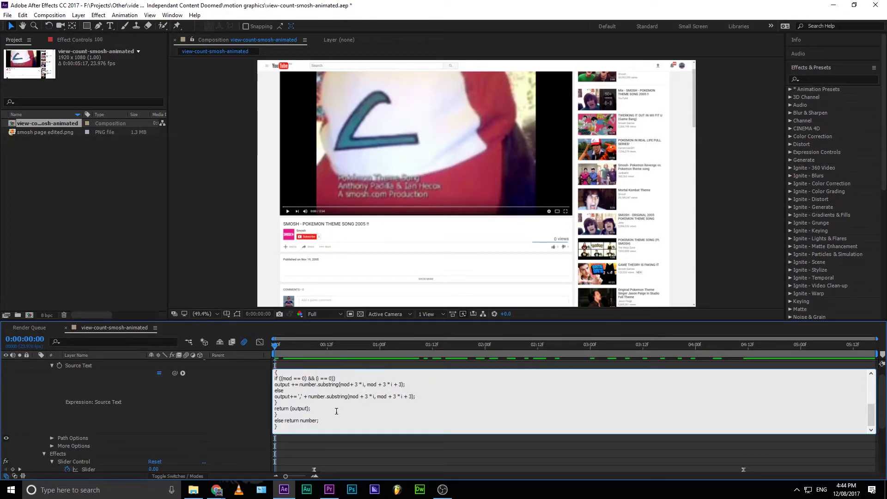
{"action": "left_click_drag", "start_coordinate": [305, 423], "coordinate": [217, 378]}
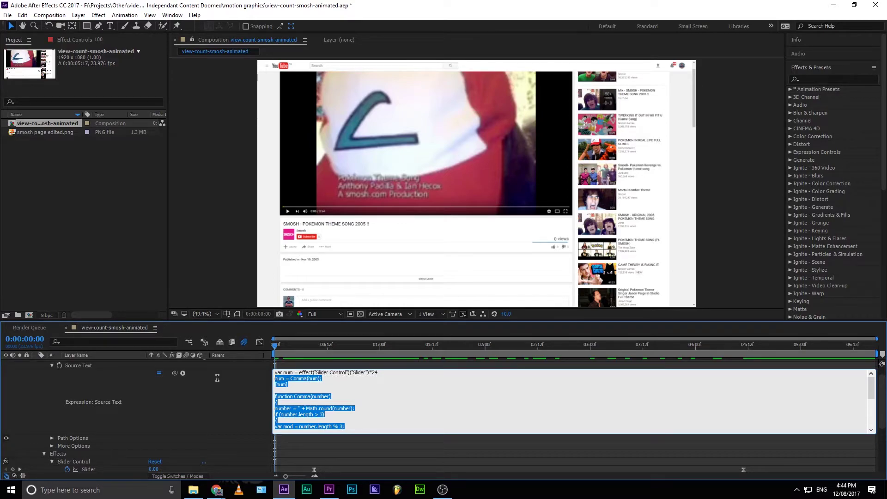
{"action": "left_click", "coordinate": [217, 378]}
{"action": "left_click", "coordinate": [354, 426]}
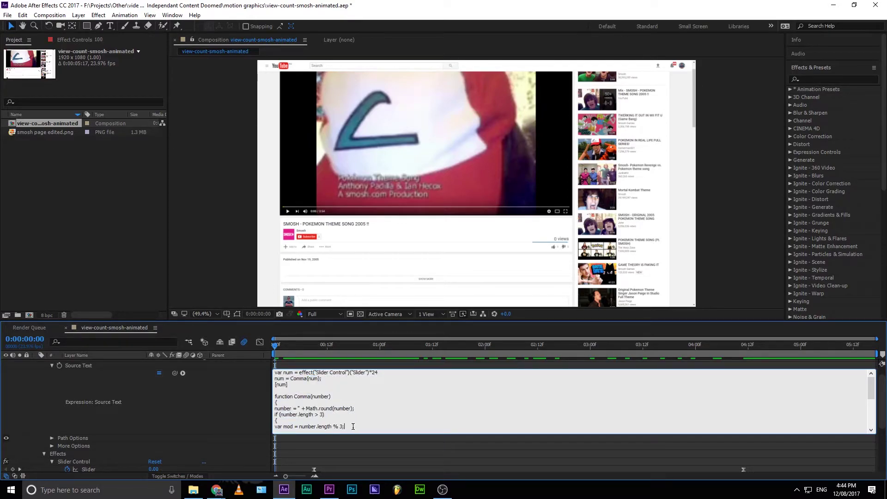
{"action": "key", "text": "shift+Home"}
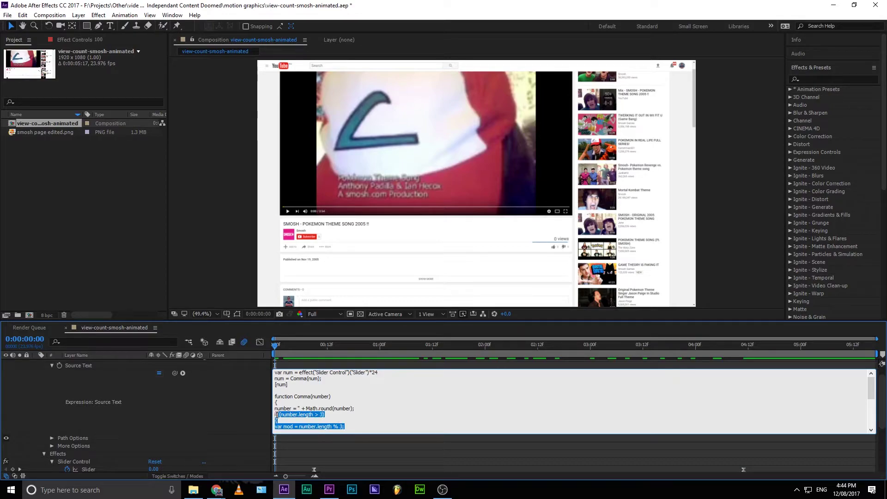
{"action": "left_click_drag", "start_coordinate": [278, 414], "coordinate": [82, 349]}
{"action": "scroll", "coordinate": [342, 401], "scroll_direction": "down", "scroll_amount": 4}
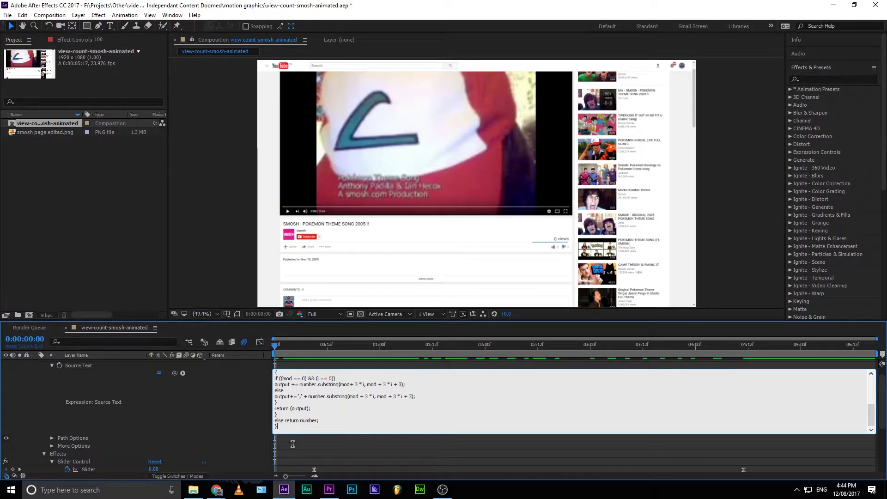
{"action": "left_click_drag", "start_coordinate": [277, 426], "coordinate": [261, 395]}
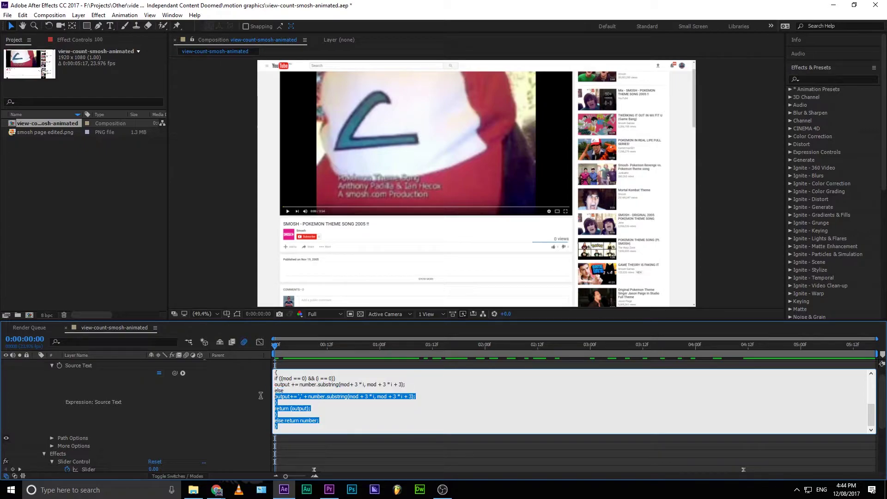
- Leave the expression unchanged, collapse Source Text and look over the slider, Position and Scale keyframes
{"action": "left_click", "coordinate": [44, 368]}
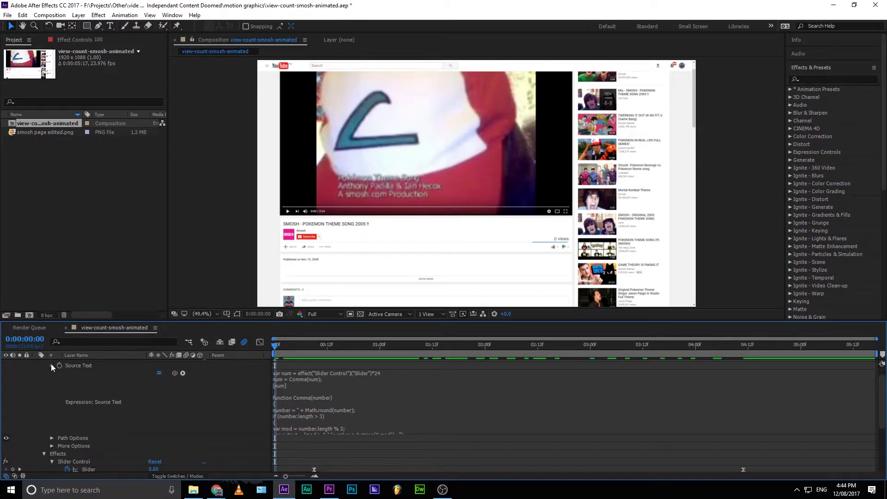
{"action": "left_click", "coordinate": [51, 364]}
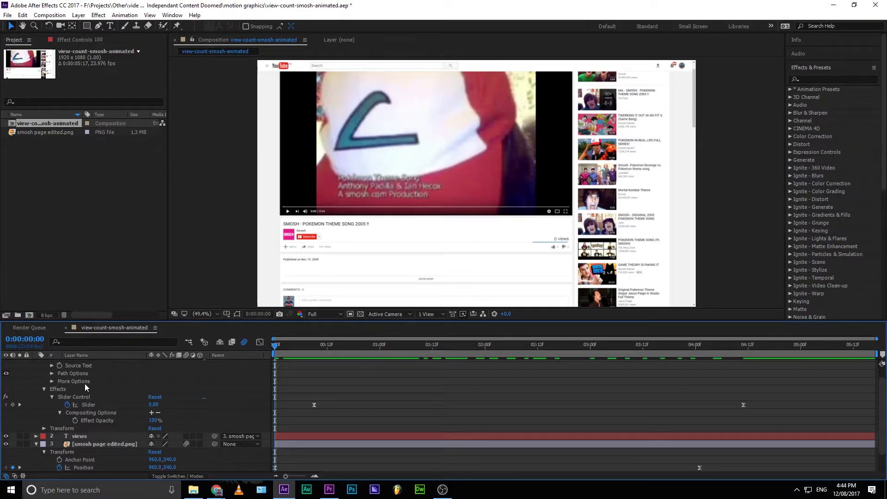
{"action": "scroll", "coordinate": [85, 383], "scroll_direction": "up", "scroll_amount": 1}
{"action": "scroll", "coordinate": [365, 392], "scroll_direction": "down", "scroll_amount": 3}
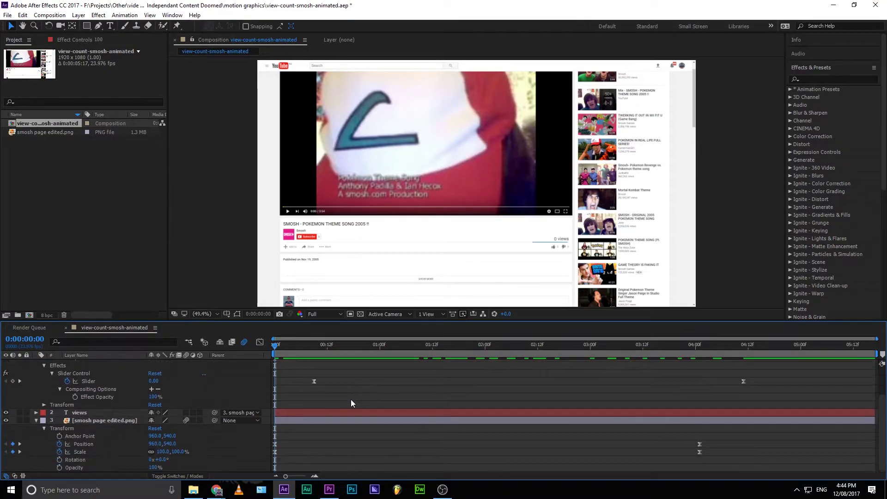
{"action": "scroll", "coordinate": [350, 399], "scroll_direction": "up", "scroll_amount": 3}
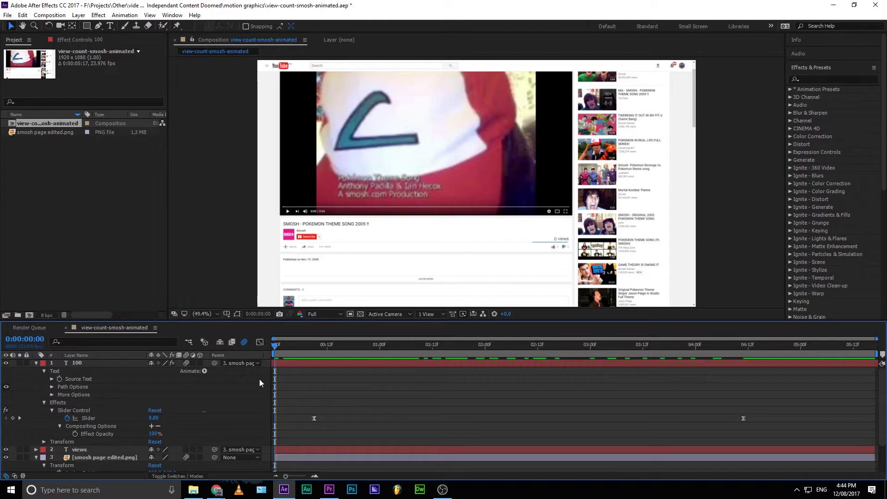
- Scrub the view-count animation forward to 0:00:03:10 and bring the playhead back to the start
{"action": "left_click_drag", "start_coordinate": [412, 343], "coordinate": [634, 340]}
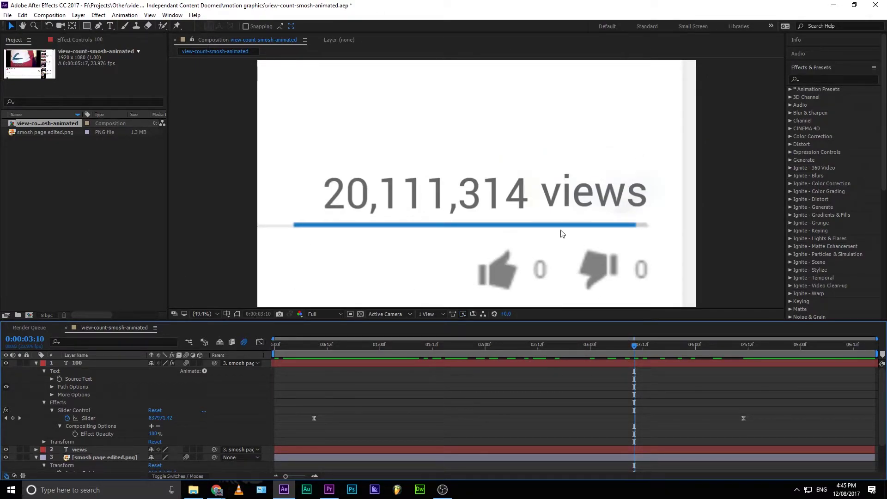
{"action": "left_click_drag", "start_coordinate": [485, 345], "coordinate": [335, 345]}
{"action": "left_click_drag", "start_coordinate": [298, 432], "coordinate": [203, 498]}
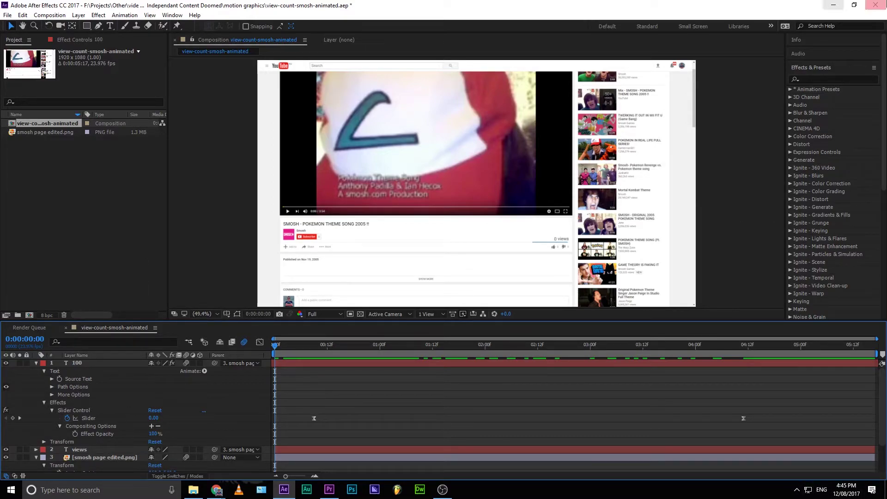
- Close the After Effects view-count project without saving its changes and return to the video essay sequence in Premiere Pro
{"action": "left_click", "coordinate": [876, 5]}
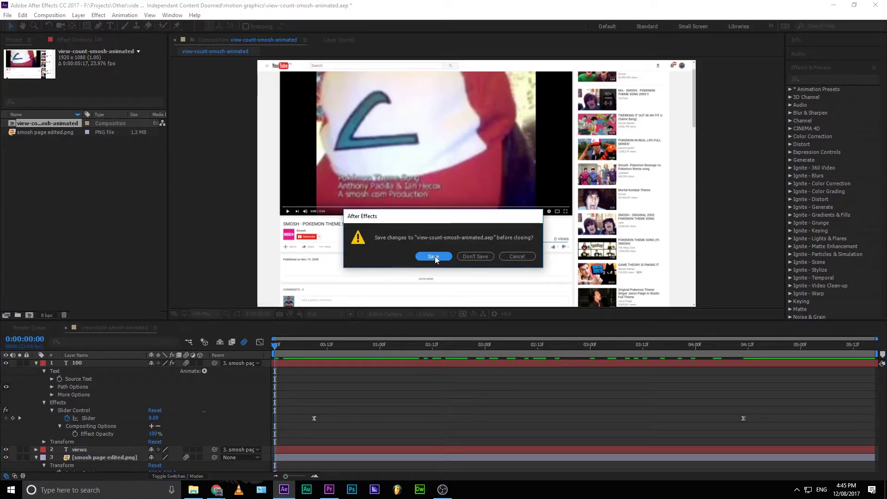
{"action": "left_click", "coordinate": [478, 255]}
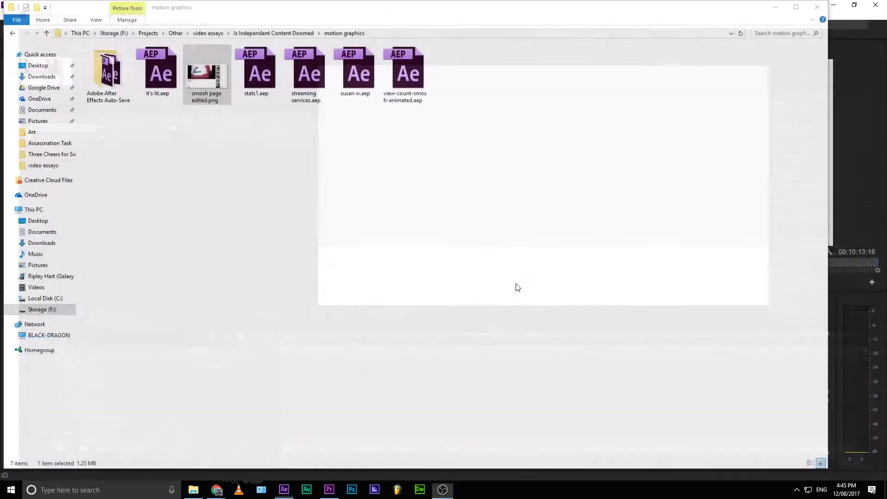
{"action": "left_click", "coordinate": [872, 312]}
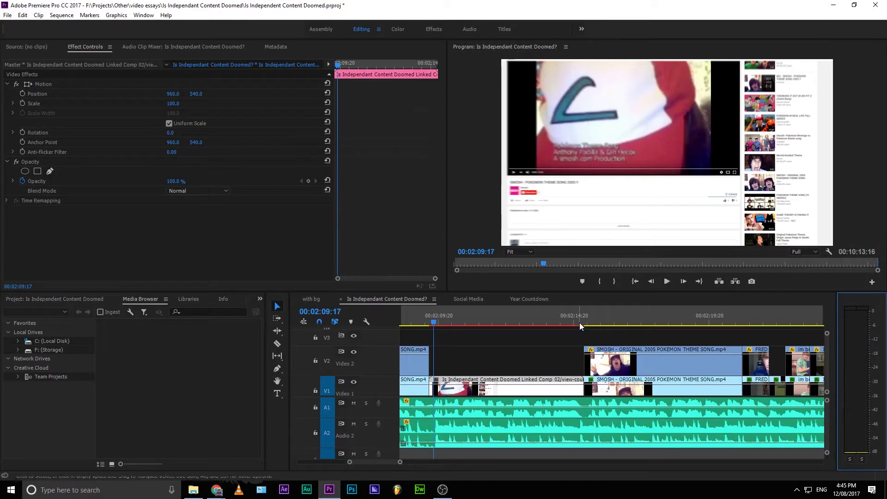
- Scrub the main sequence to the start of the "with bg" clip and preview it around 00:02:31:11
{"action": "left_click_drag", "start_coordinate": [579, 323], "coordinate": [706, 403]}
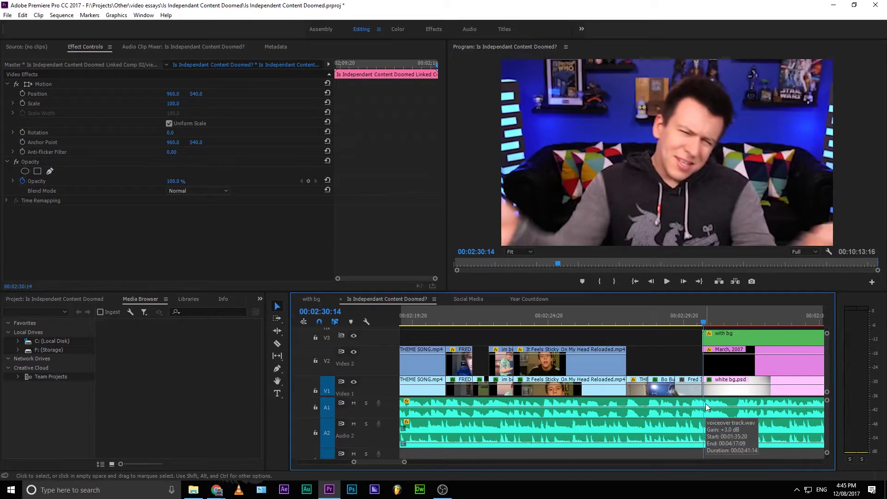
{"action": "left_click_drag", "start_coordinate": [730, 325], "coordinate": [729, 362]}
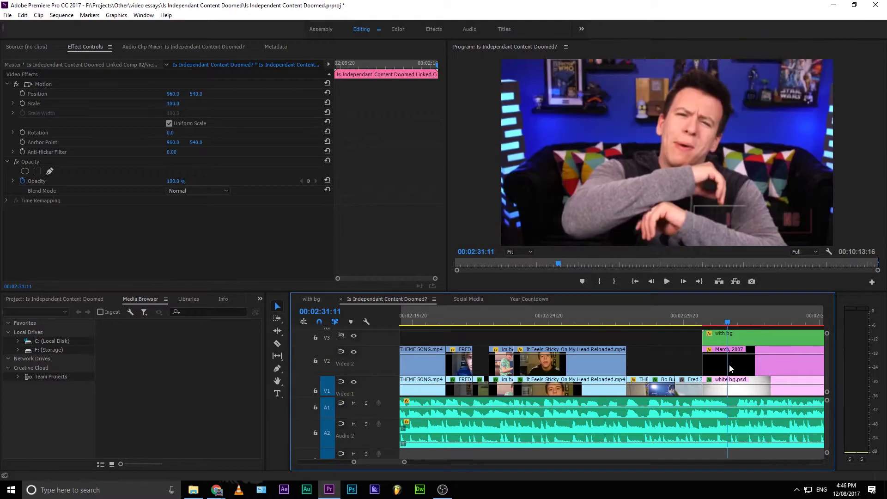
{"action": "key", "text": "space"}
{"action": "key", "text": "space"}
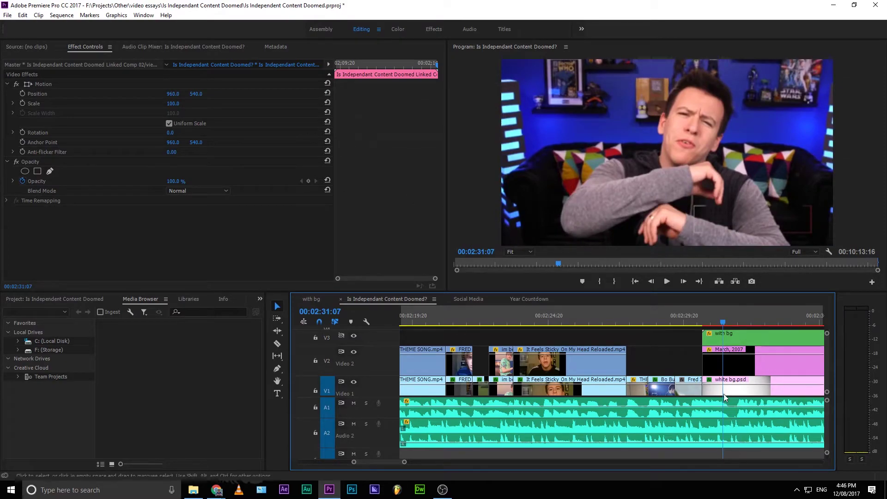
- Play the "with bg" section through to the "March, 2007" title and return the playhead to 00:02:31:11
{"action": "left_click_drag", "start_coordinate": [709, 310], "coordinate": [633, 319]}
{"action": "key", "text": "space"}
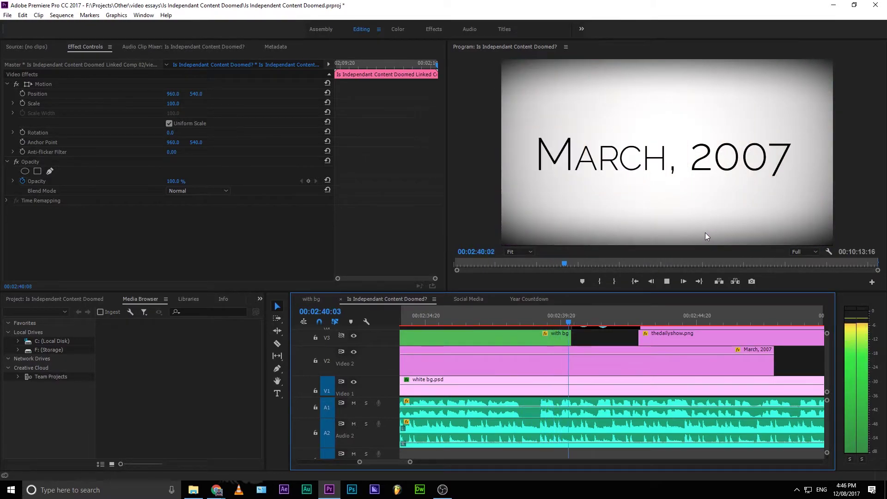
{"action": "key", "text": "space"}
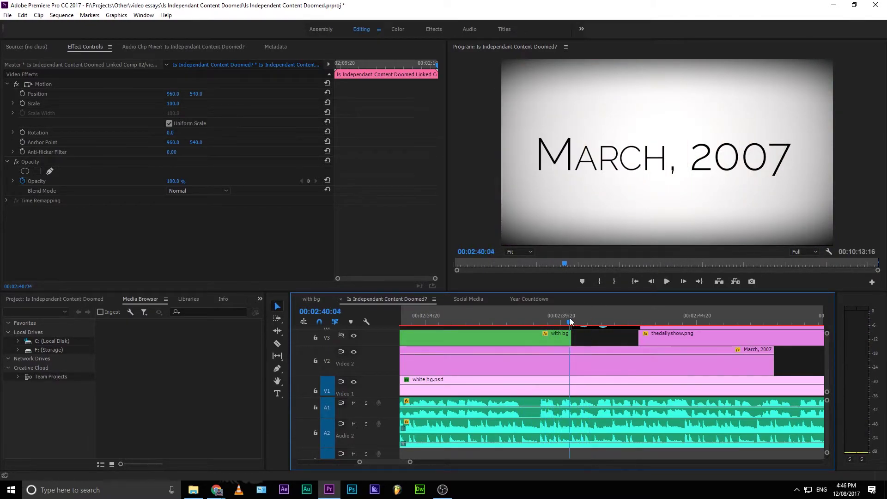
{"action": "left_click_drag", "start_coordinate": [570, 322], "coordinate": [500, 324]}
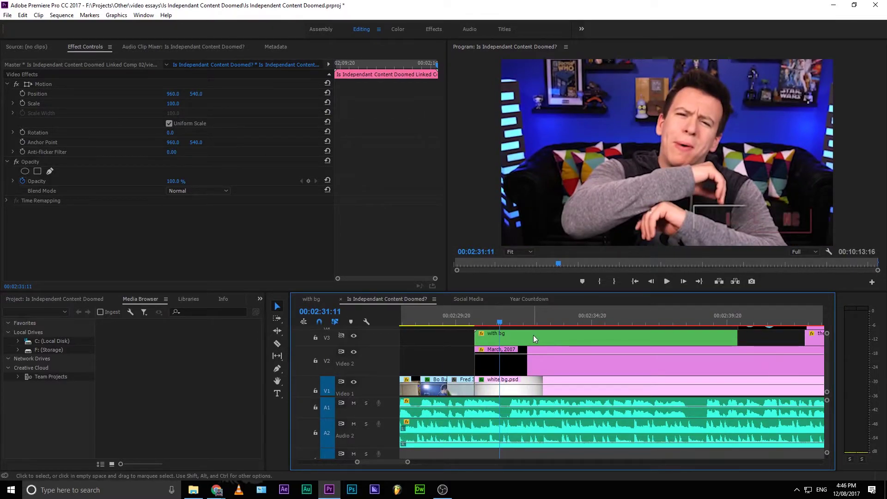
- Open the nested "with bg" sequence, scrub through its grid of videos and bring the playhead back to the start
{"action": "scroll", "coordinate": [533, 337], "scroll_direction": "up", "scroll_amount": 1}
{"action": "double_click", "coordinate": [533, 337]}
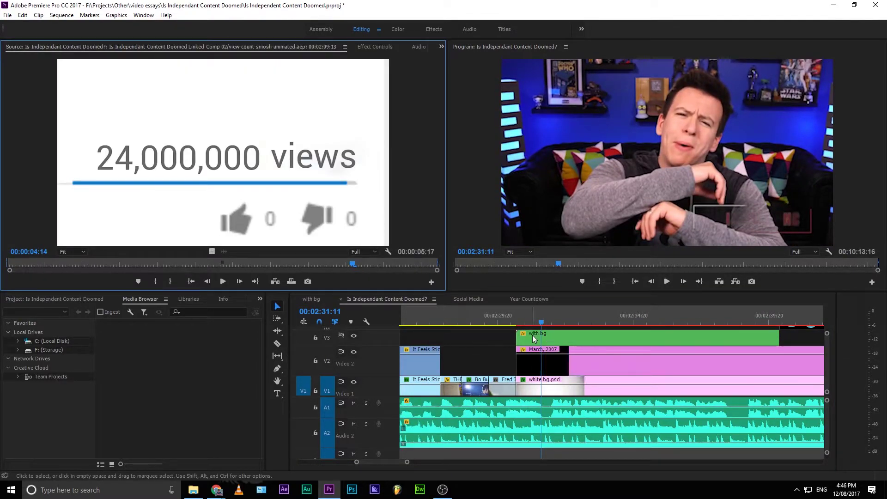
{"action": "double_click", "coordinate": [531, 334]}
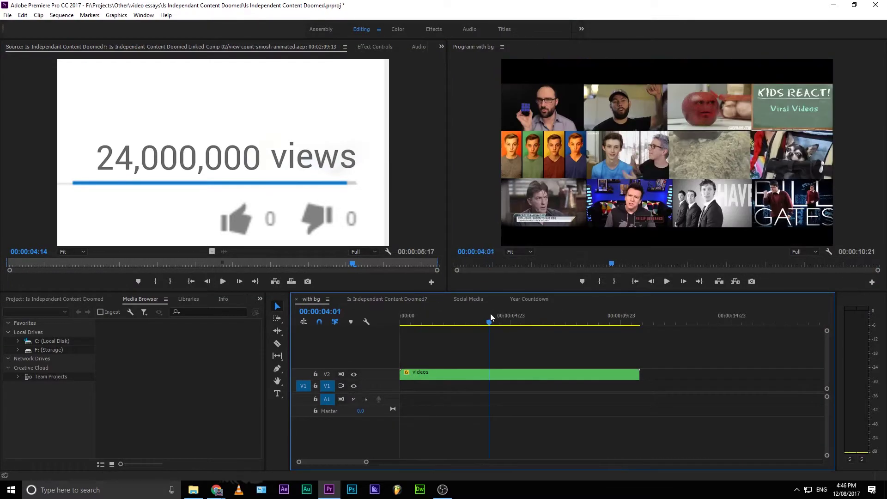
{"action": "left_click_drag", "start_coordinate": [490, 314], "coordinate": [476, 365]}
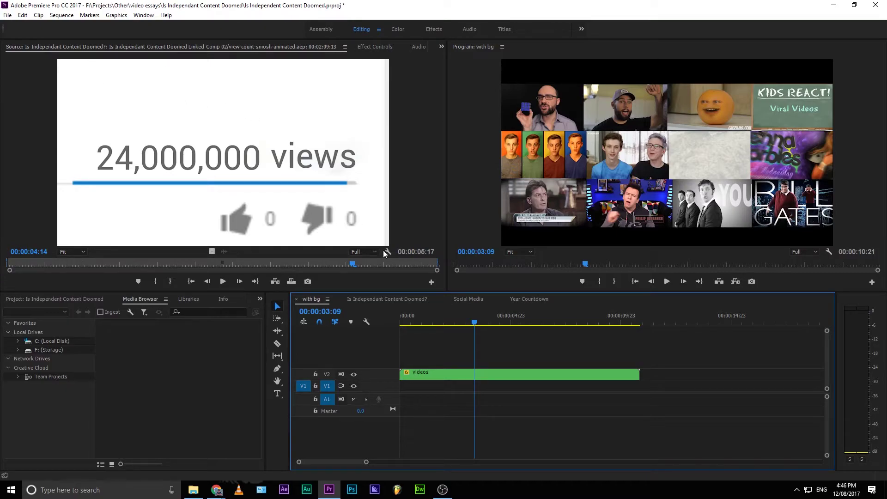
{"action": "left_click_drag", "start_coordinate": [433, 318], "coordinate": [384, 322]}
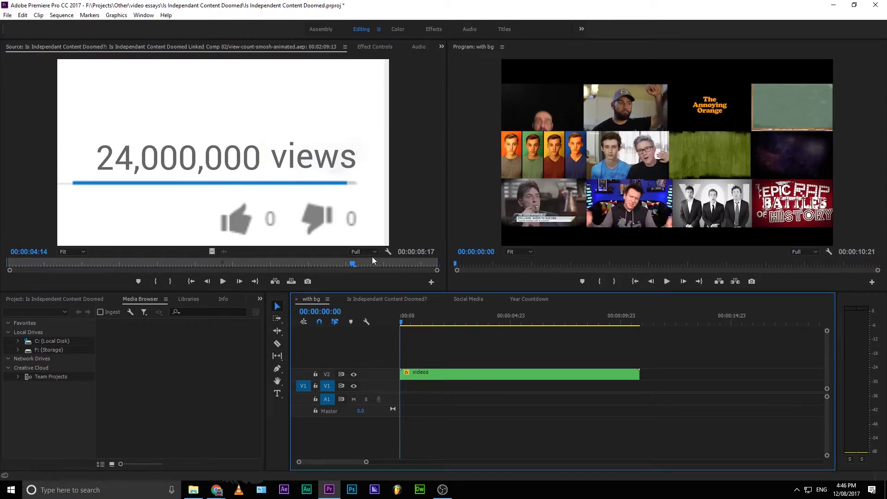
- Return to the main sequence and scrub across the cut to the first frame of the "with bg" clip at 00:02:30:14
{"action": "left_click", "coordinate": [398, 299]}
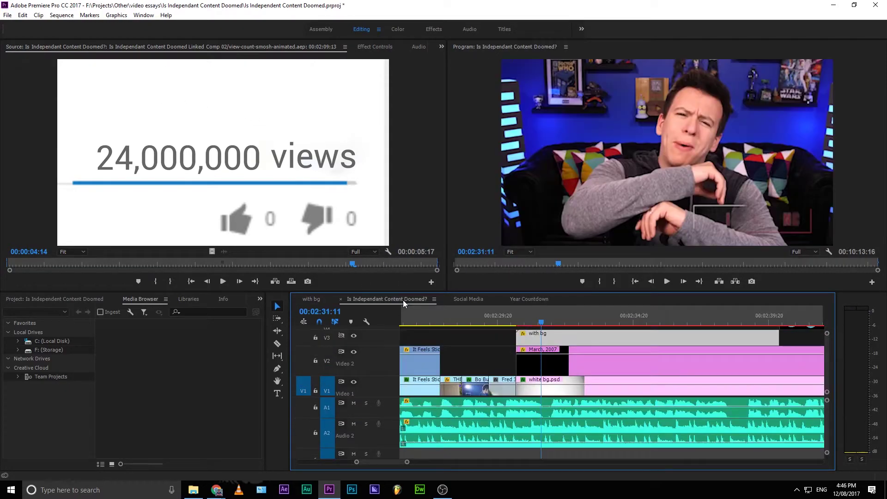
{"action": "left_click", "coordinate": [565, 323]}
{"action": "left_click", "coordinate": [438, 319]}
{"action": "left_click_drag", "start_coordinate": [441, 322], "coordinate": [522, 441]}
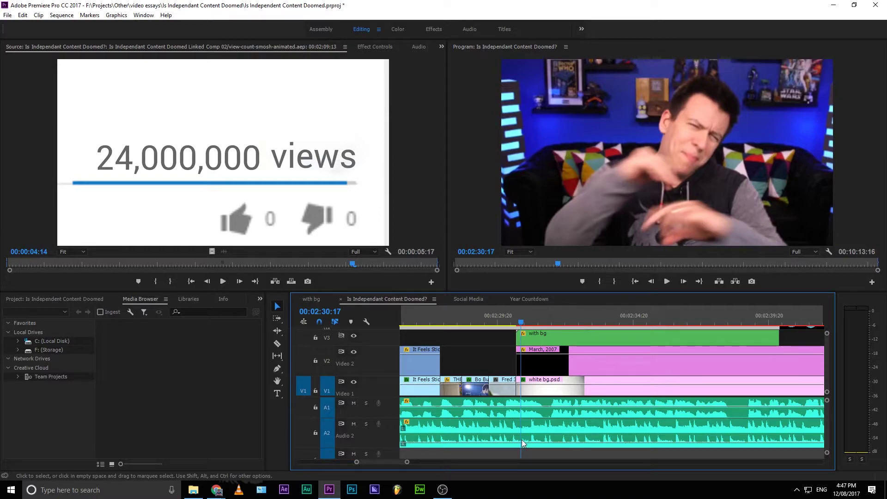
{"action": "left_click_drag", "start_coordinate": [522, 442], "coordinate": [519, 439]}
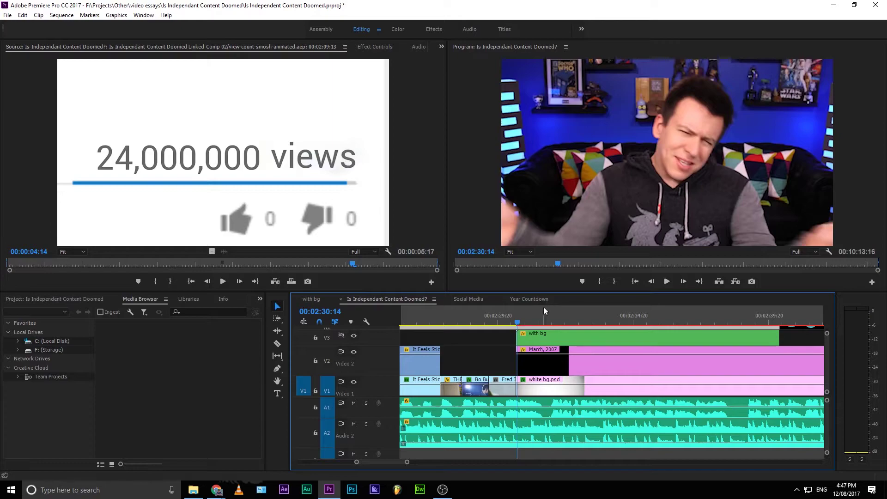
- Show the "with bg" clip's effect settings and scrub through its Position and Scale keyframes to 00:02:40:06
{"action": "key", "text": "shift+e"}
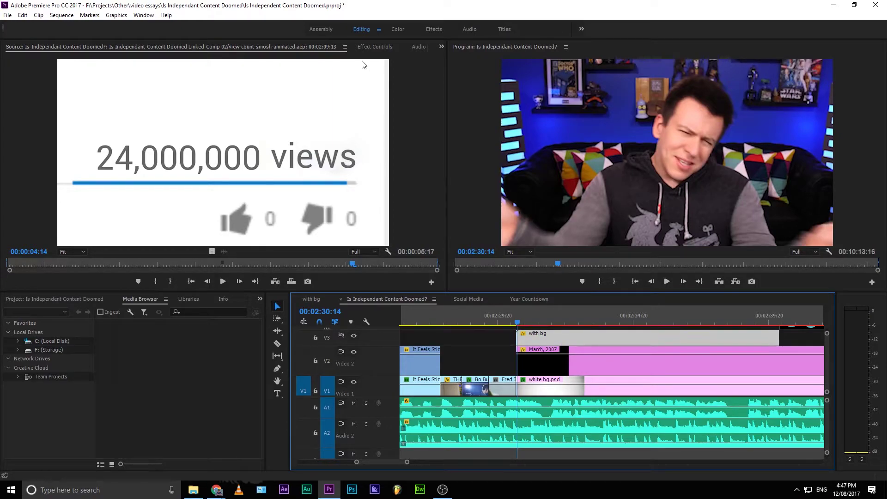
{"action": "left_click", "coordinate": [377, 47]}
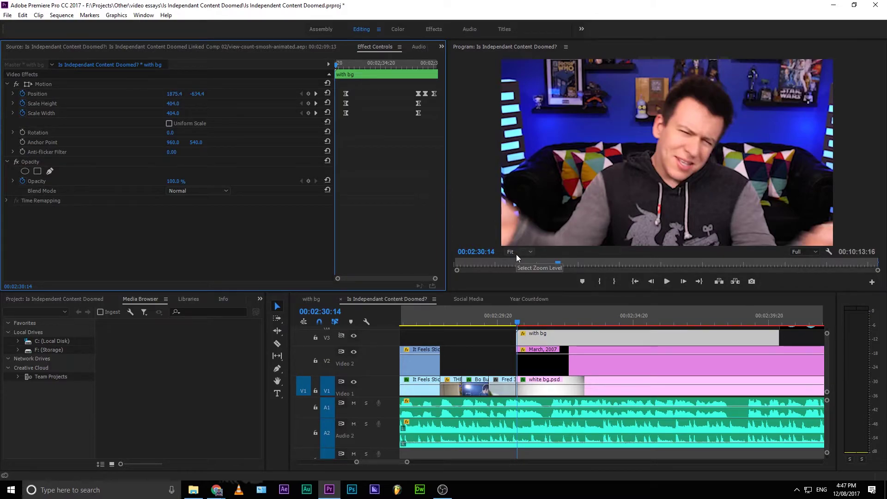
{"action": "left_click_drag", "start_coordinate": [333, 65], "coordinate": [453, 40]}
{"action": "key", "text": "space"}
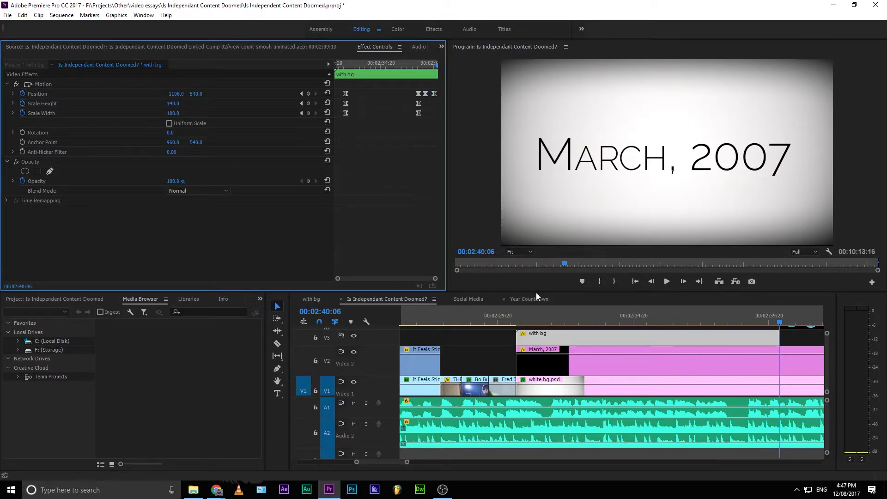
- Scrub ahead to the YouTube and Viacom logos, select white bg.psd and preview the logo animation up to 00:03:06:19
{"action": "left_click_drag", "start_coordinate": [522, 315], "coordinate": [741, 409]}
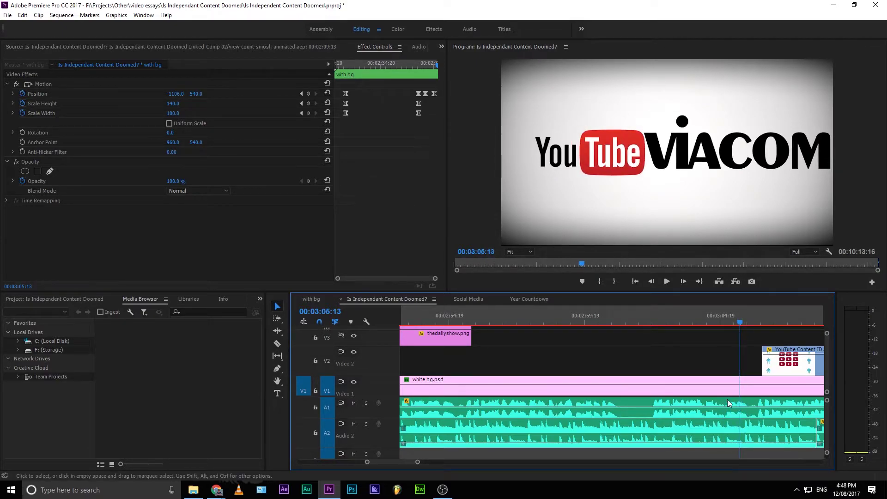
{"action": "left_click", "coordinate": [713, 382]}
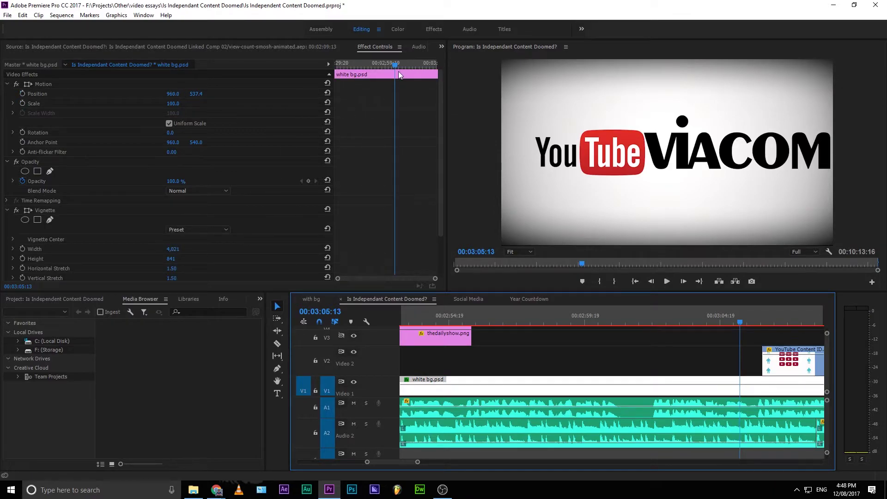
{"action": "mouse_move", "coordinate": [386, 63]}
{"action": "left_mouse_down"}
{"action": "mouse_move", "coordinate": [409, 70]}
{"action": "mouse_move", "coordinate": [397, 76]}
{"action": "left_mouse_up"}
{"action": "left_click_drag", "start_coordinate": [395, 78], "coordinate": [391, 87]}
{"action": "key", "text": "space"}
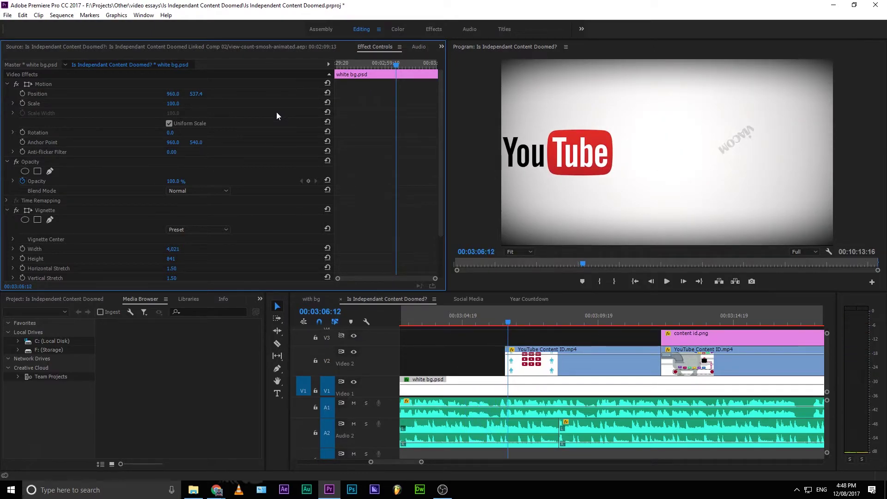
{"action": "key", "text": "space"}
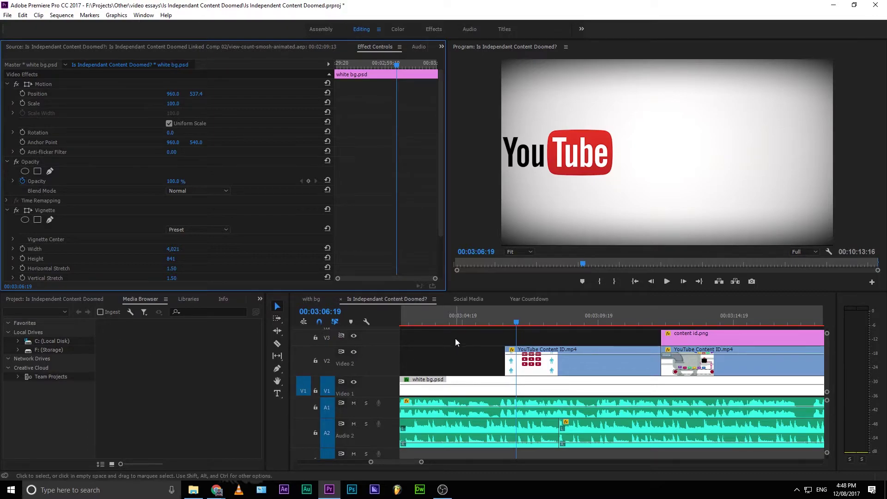
- Scrub through the YouTube Content ID footage to 00:03:16:14 and play the sequence onward from there
{"action": "left_click_drag", "start_coordinate": [505, 314], "coordinate": [784, 335]}
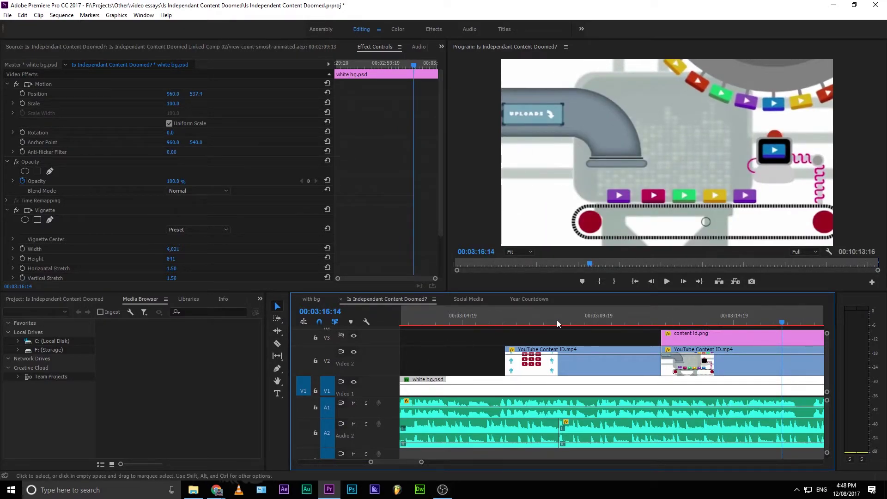
{"action": "left_click", "coordinate": [788, 323]}
{"action": "key", "text": "space"}
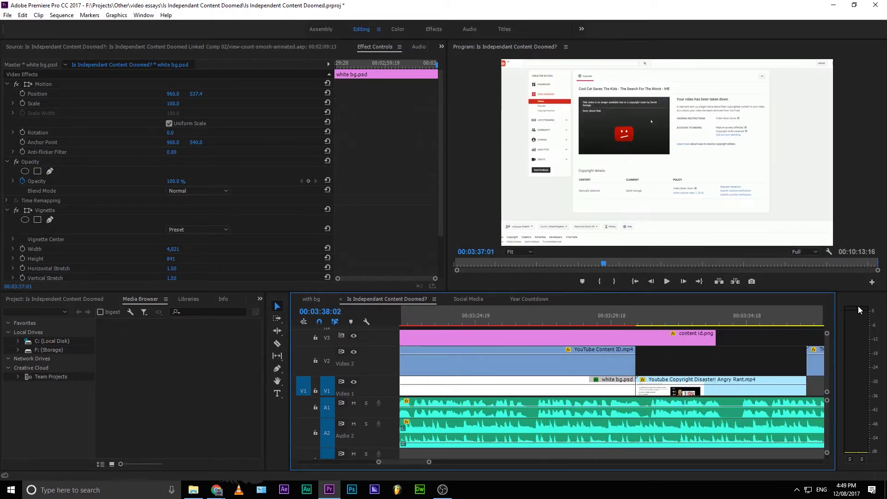
- Move the playhead back to the Content ID search-results graphic at 00:03:19:22
{"action": "left_click", "coordinate": [651, 307]}
{"action": "key", "text": "j"}
{"action": "key", "text": "j"}
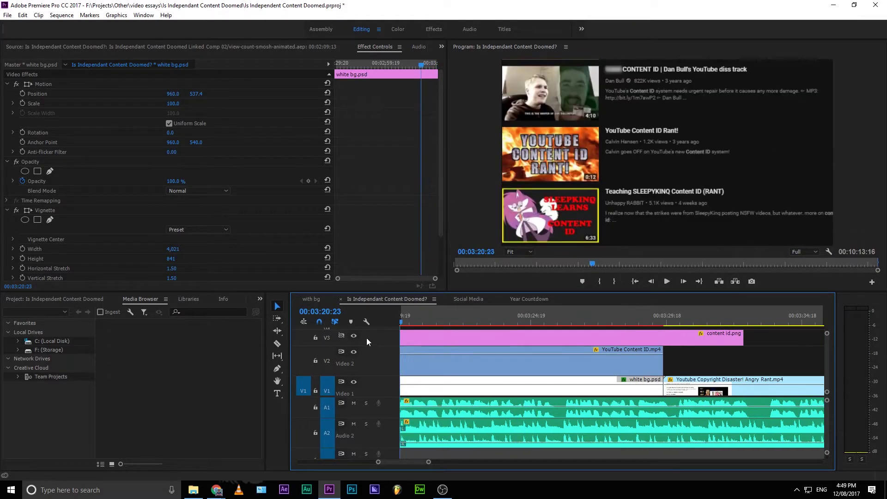
{"action": "left_click", "coordinate": [473, 324]}
{"action": "left_click_drag", "start_coordinate": [473, 326], "coordinate": [427, 343]}
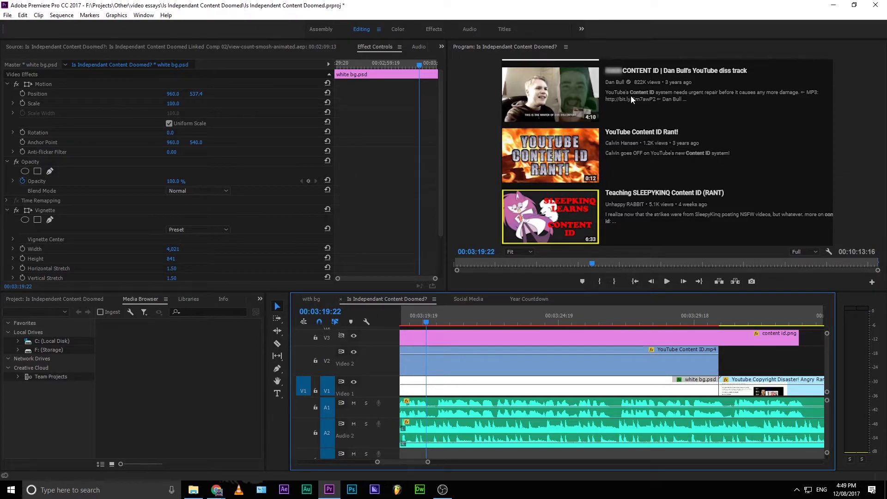
- Look into the Year Countdown and Social Media sequences and return to the main sequence
{"action": "left_click", "coordinate": [520, 303]}
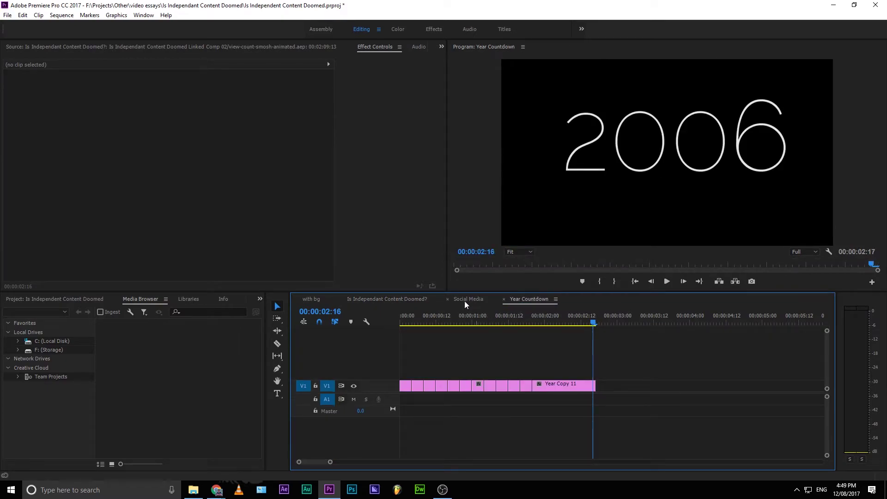
{"action": "left_click", "coordinate": [464, 300]}
{"action": "left_click", "coordinate": [403, 303]}
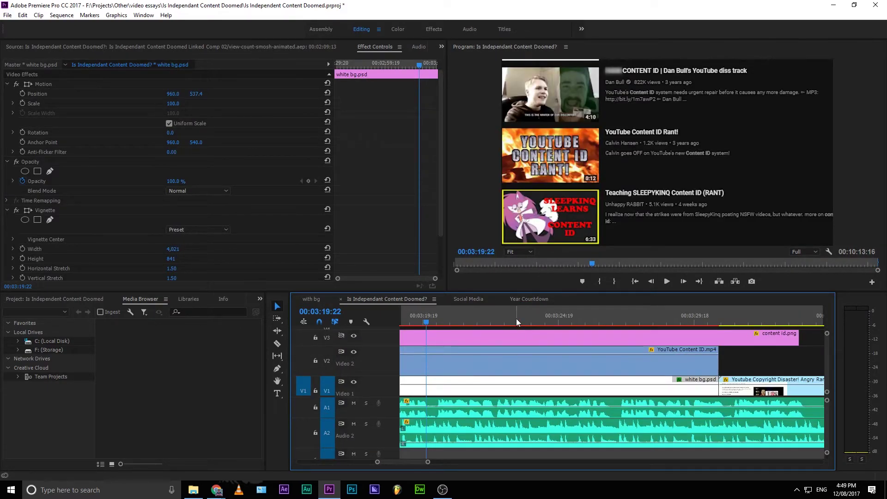
- Scrub the scrolling search-results graphic back to 00:03:19:08
{"action": "left_click_drag", "start_coordinate": [517, 318], "coordinate": [481, 303]}
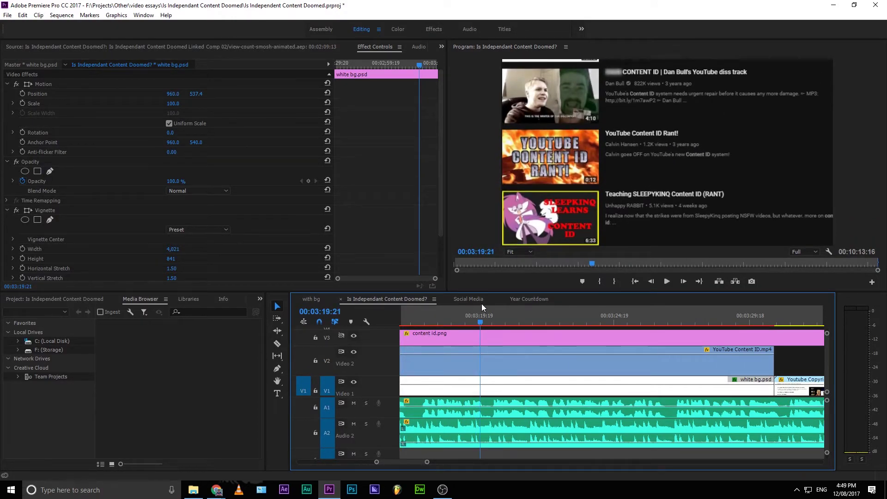
{"action": "left_click_drag", "start_coordinate": [481, 304], "coordinate": [468, 286]}
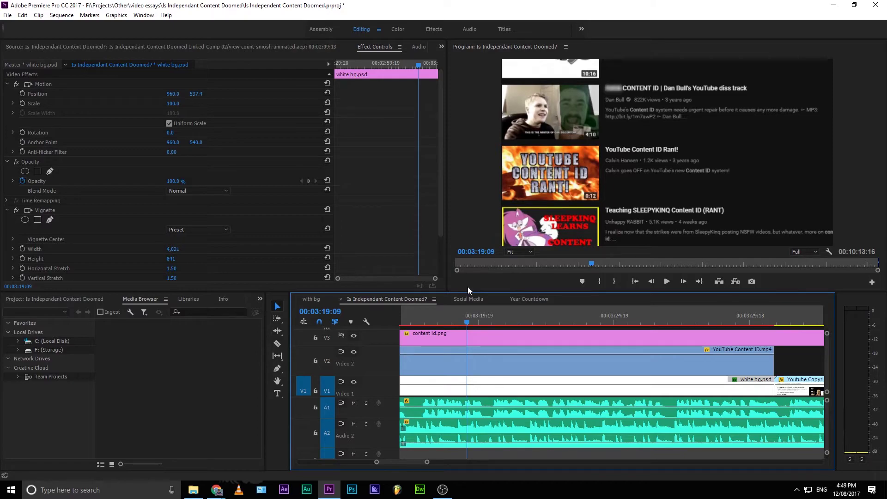
{"action": "left_click_drag", "start_coordinate": [468, 287], "coordinate": [466, 287]}
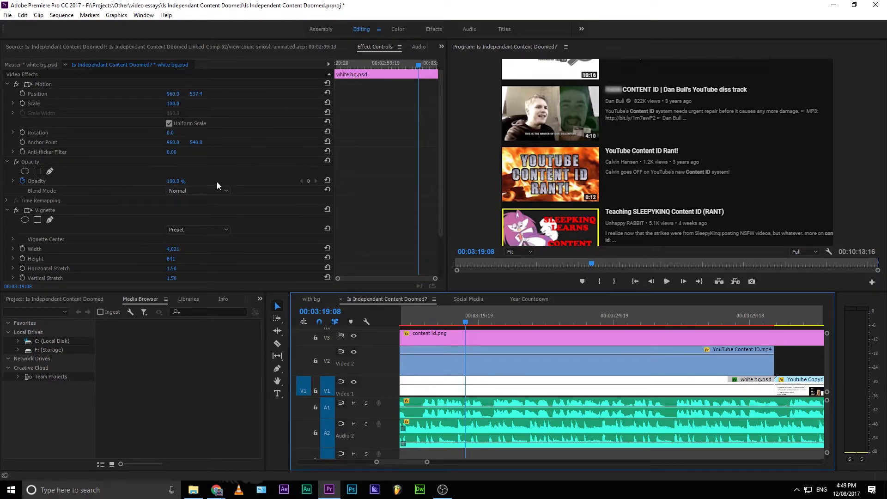
- Examine the effect settings of the white bg.psd, content id.png and YouTube Content ID.mp4 clips in turn
{"action": "scroll", "coordinate": [218, 182], "scroll_direction": "down", "scroll_amount": 3}
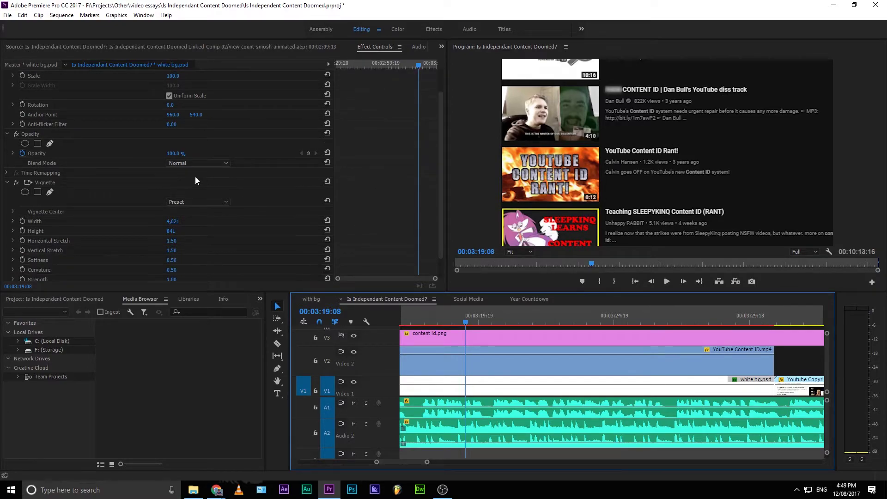
{"action": "left_click", "coordinate": [497, 341]}
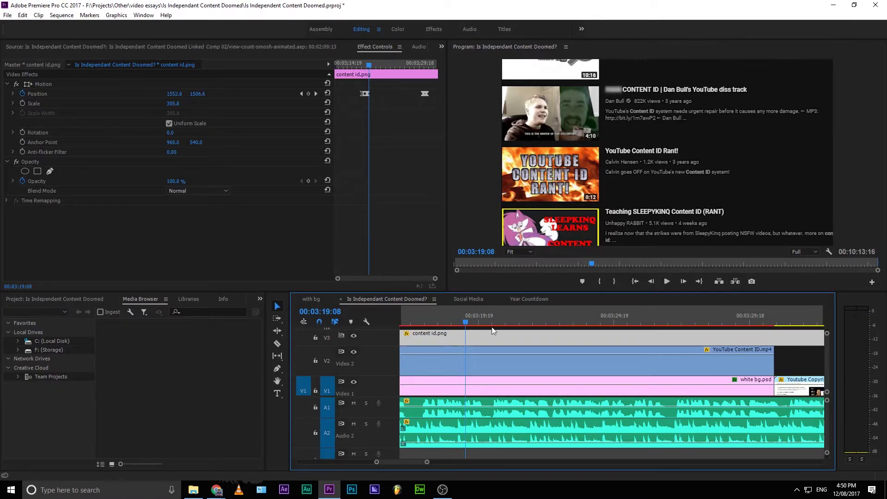
{"action": "left_click", "coordinate": [494, 370]}
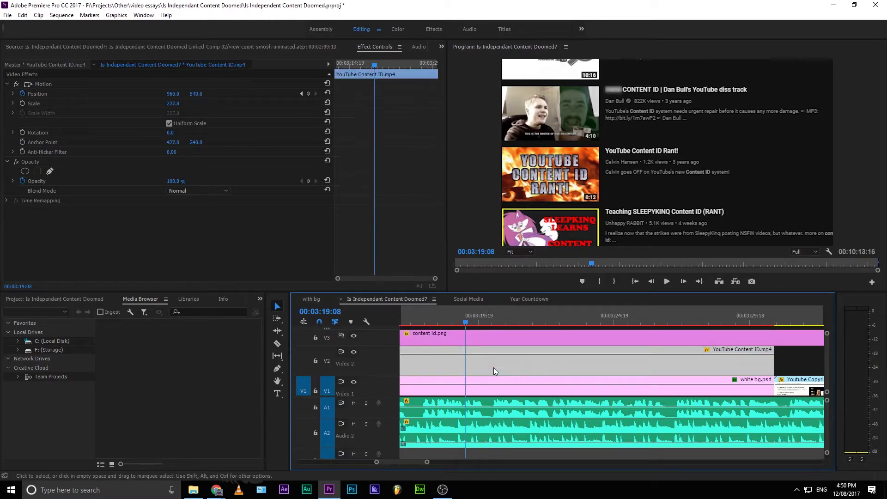
- Inspect the content id.png keyframes and preview onward past the October, 2007 Partner Program graphic into the 2017 opening of Part II
{"action": "left_click", "coordinate": [447, 334]}
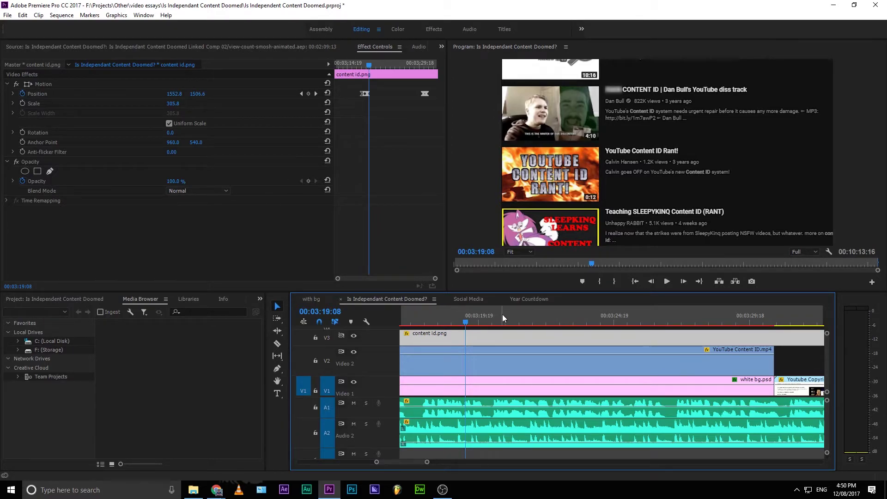
{"action": "left_click_drag", "start_coordinate": [503, 316], "coordinate": [757, 350]}
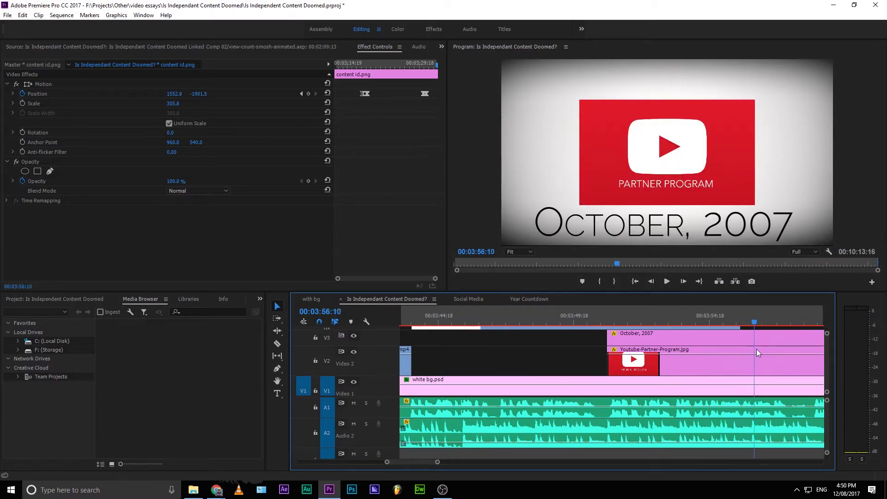
{"action": "left_click_drag", "start_coordinate": [820, 350], "coordinate": [669, 342]}
{"action": "key", "text": "space"}
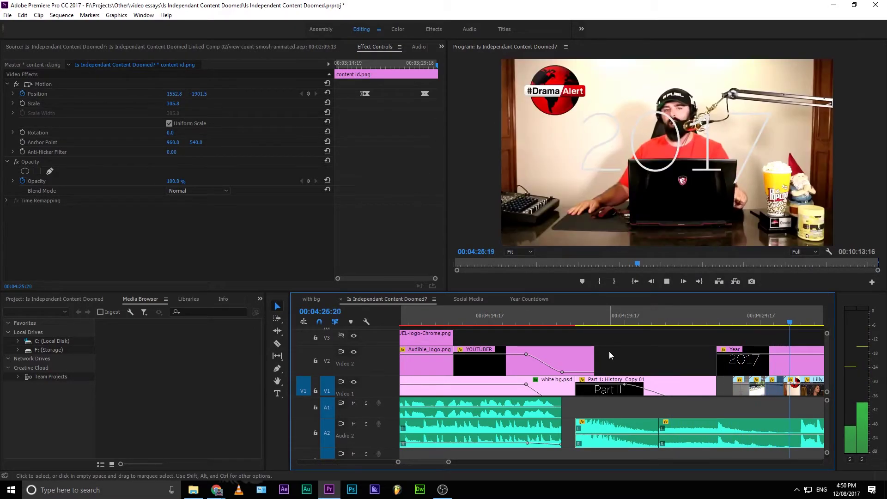
{"action": "key", "text": "space"}
- Scrub ahead to the talk-show clip at 00:04:34:12 and preview the section from THE LOST EPISODE.mp4 into the 18-49yrs graphic
{"action": "left_click_drag", "start_coordinate": [761, 316], "coordinate": [670, 375]}
{"action": "left_click_drag", "start_coordinate": [601, 385], "coordinate": [685, 347]}
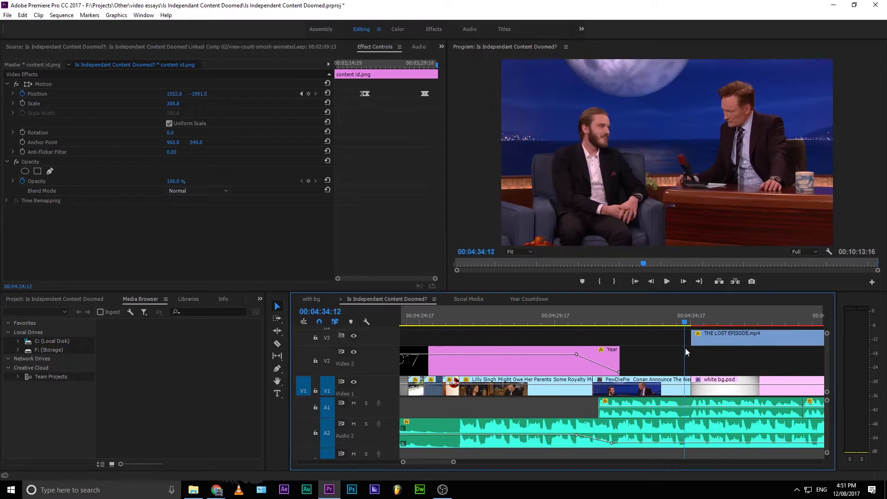
{"action": "key", "text": "space"}
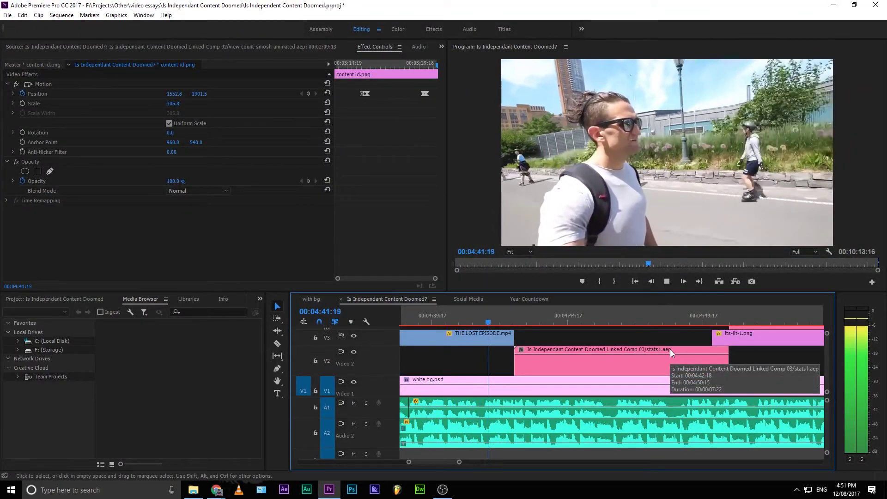
{"action": "key", "text": "space"}
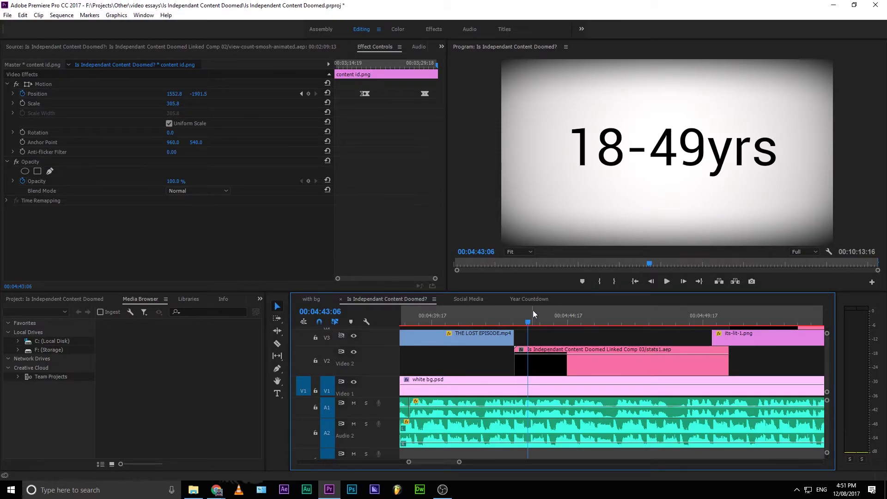
- Replay the stats1.aep age and viewing-time animation from 00:04:42:12 through to the It's Lit chart, pausing between its parts
{"action": "left_click_drag", "start_coordinate": [533, 319], "coordinate": [507, 334]}
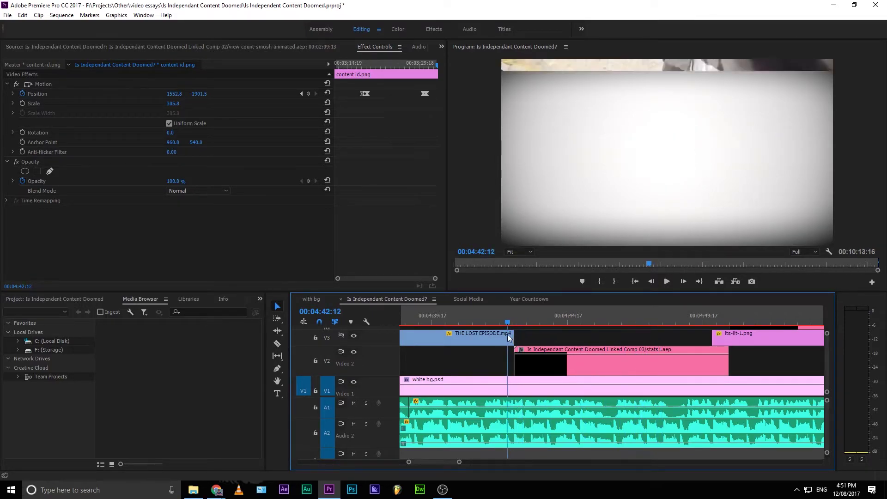
{"action": "key", "text": "space"}
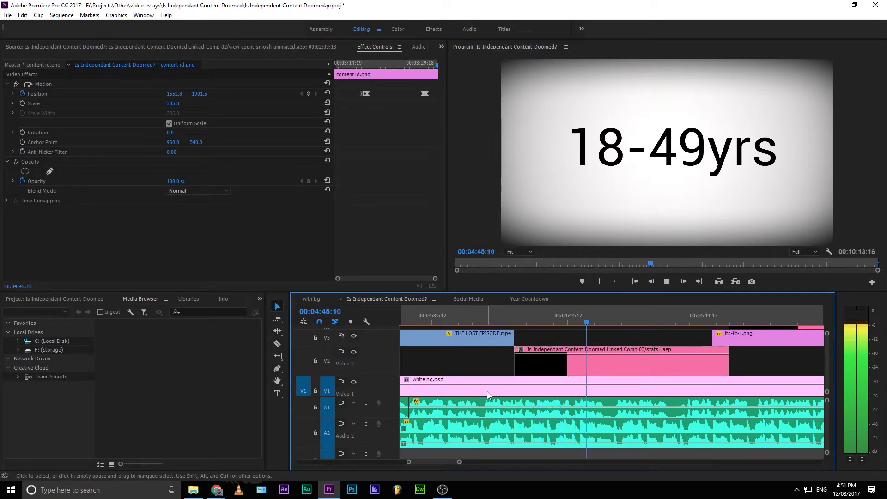
{"action": "key", "text": "space"}
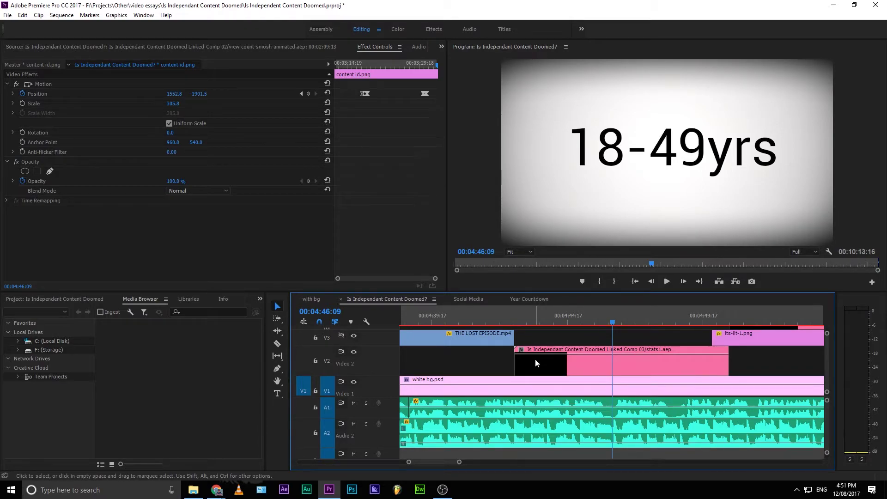
{"action": "key", "text": "space"}
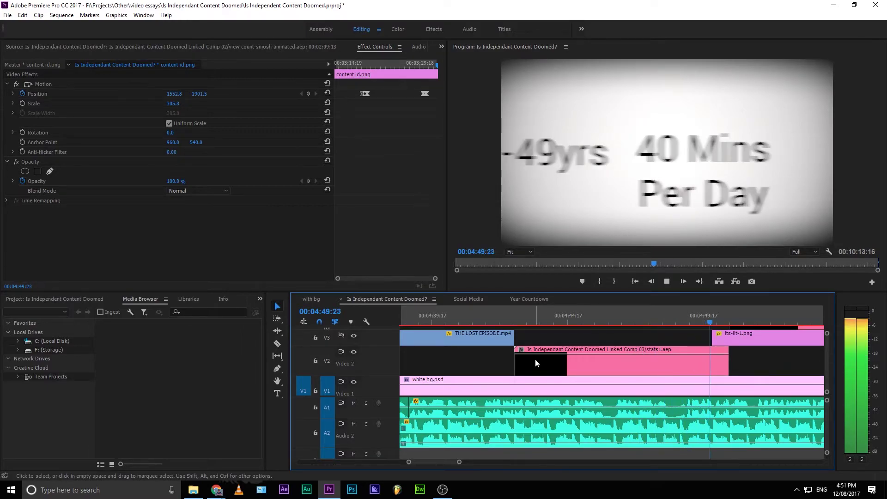
{"action": "key", "text": "space"}
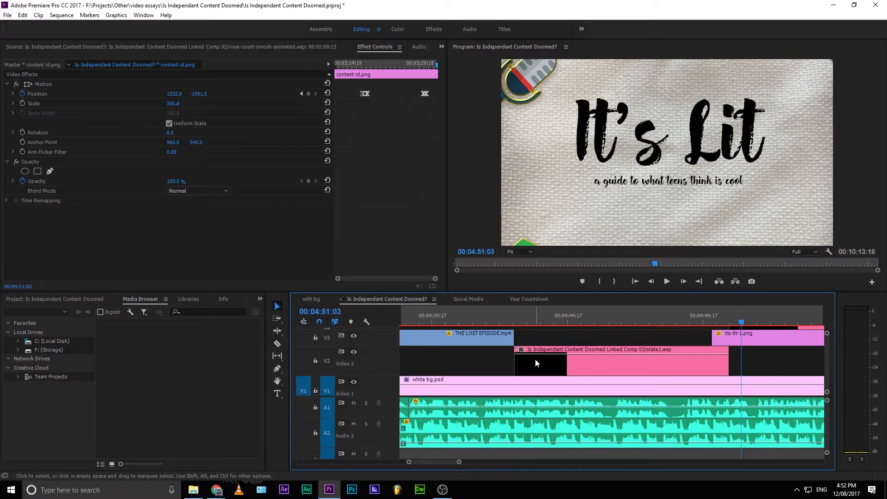
{"action": "key", "text": "space"}
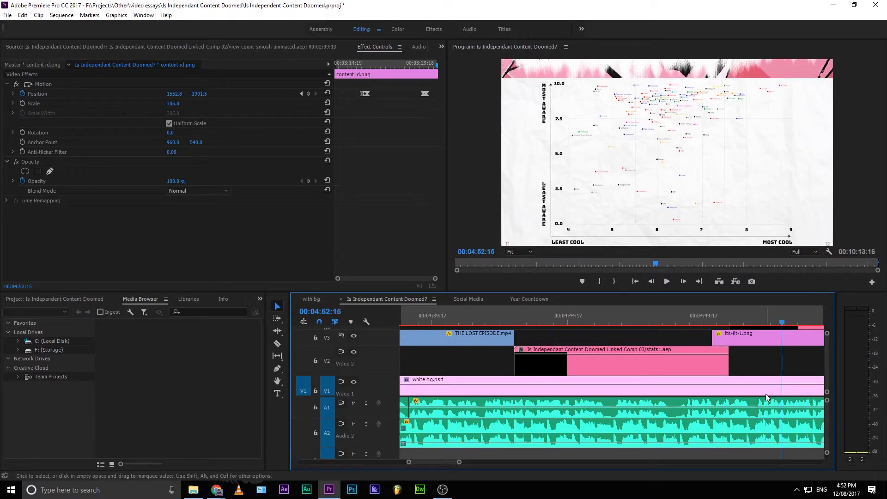
- Preview the Gen Z brand chart's linked comp from 00:04:52:08 and open its original composition in After Effects
{"action": "left_click_drag", "start_coordinate": [771, 332], "coordinate": [767, 285]}
{"action": "left_click", "coordinate": [761, 311]}
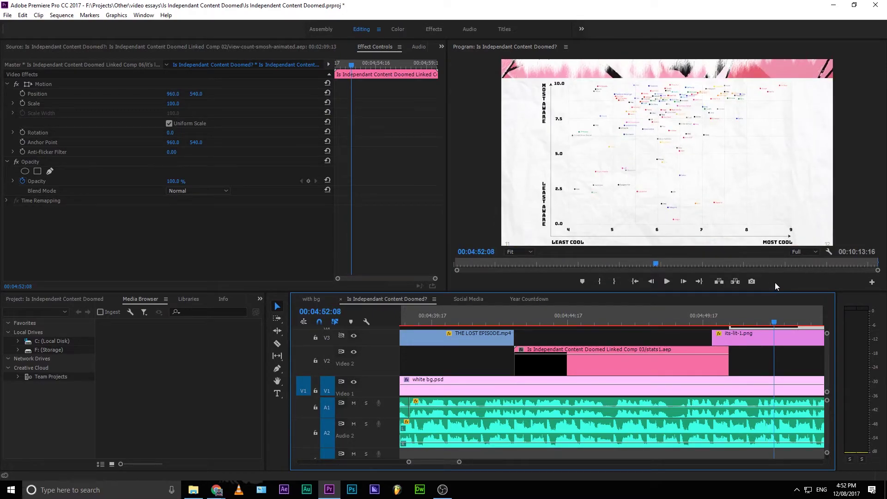
{"action": "key", "text": "space"}
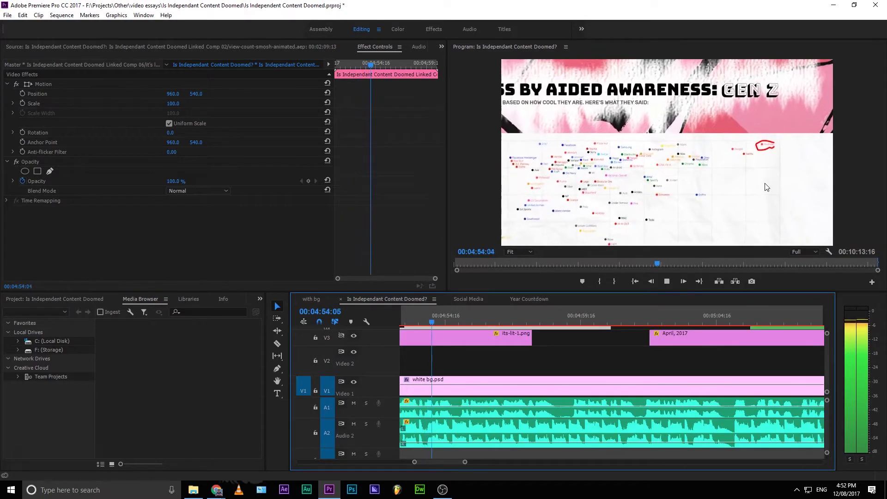
{"action": "key", "text": "space"}
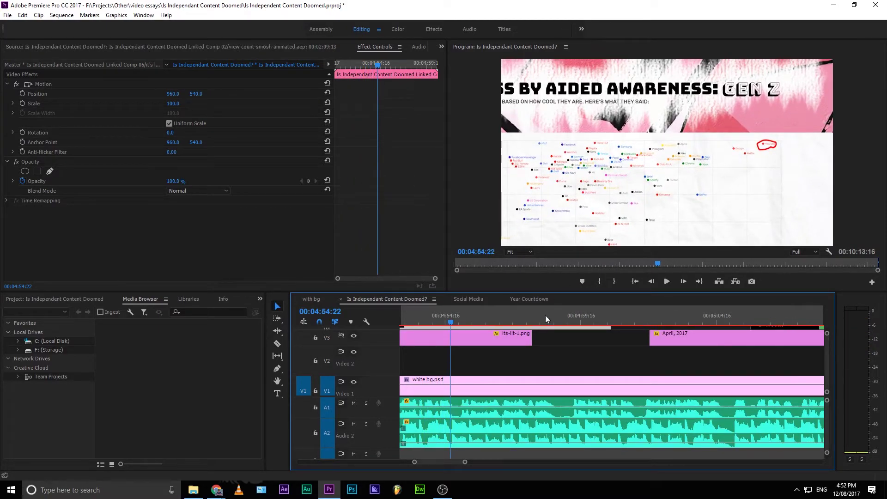
{"action": "right_click", "coordinate": [506, 328]}
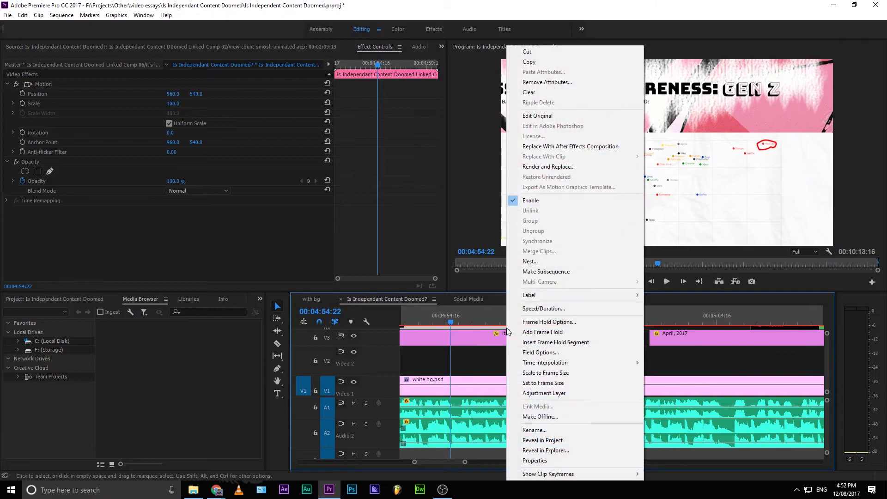
{"action": "left_click", "coordinate": [525, 115]}
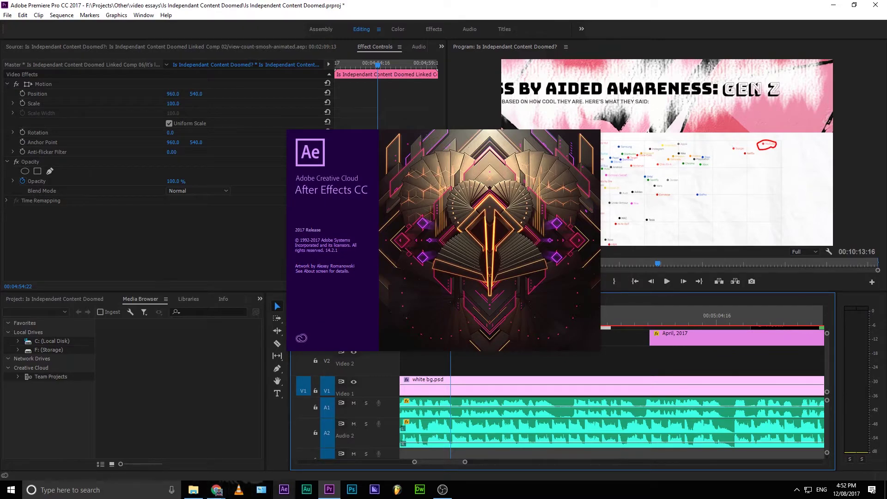
- Check the YouTube Test Stream page and its pop-out live chat in Chrome
{"action": "mouse_move", "coordinate": [218, 493]}
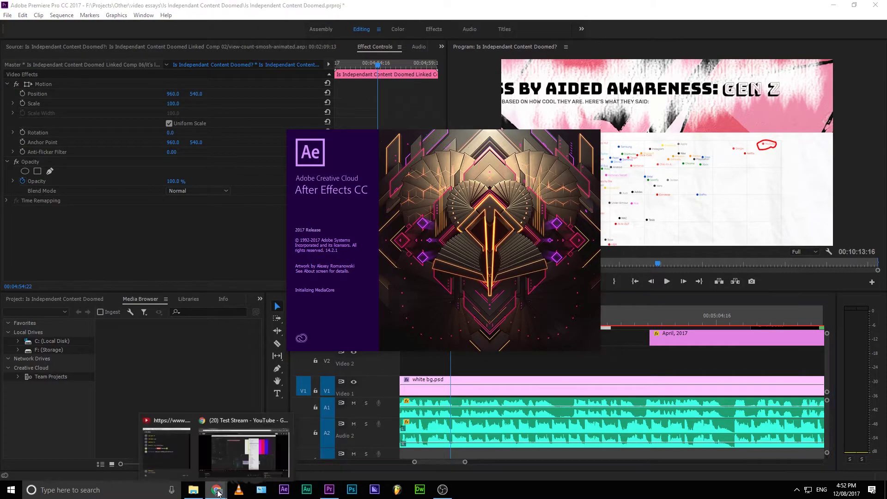
{"action": "left_click", "coordinate": [223, 450]}
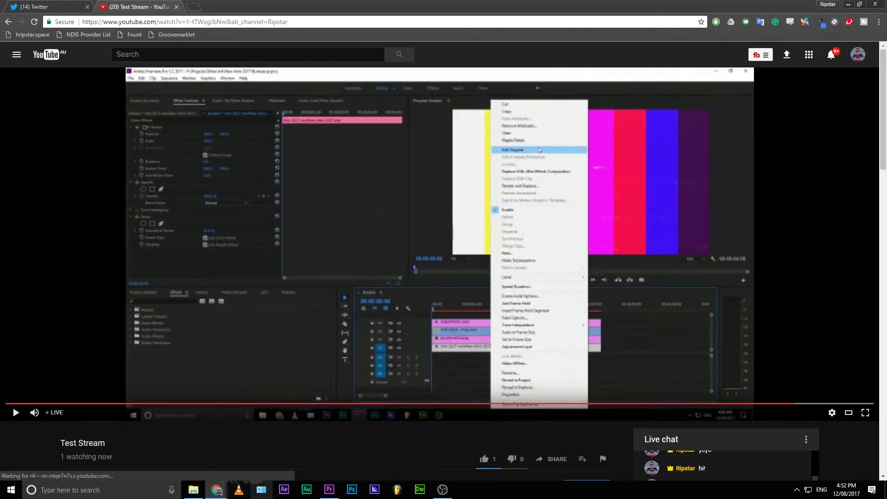
{"action": "mouse_move", "coordinate": [217, 490]}
{"action": "left_click", "coordinate": [182, 458]}
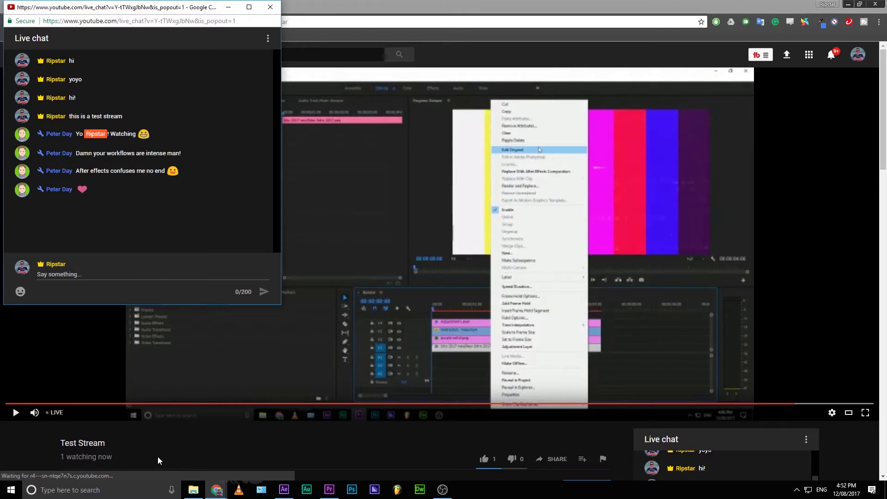
{"action": "mouse_move", "coordinate": [216, 490]}
{"action": "left_click", "coordinate": [245, 466]}
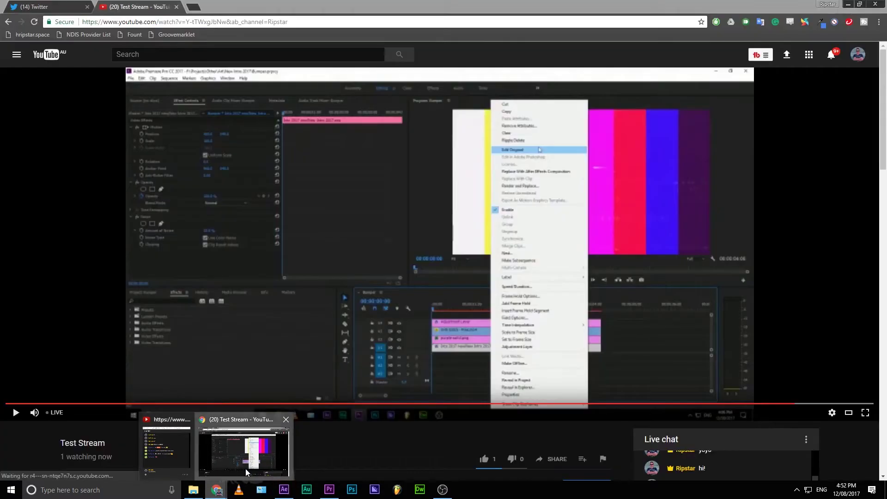
- Switch to After Effects, scrub Linked Comp 06 to 0:00:03:15 and expand the its-lit-2.png layer down to its paint stroke options
{"action": "left_click", "coordinate": [285, 489]}
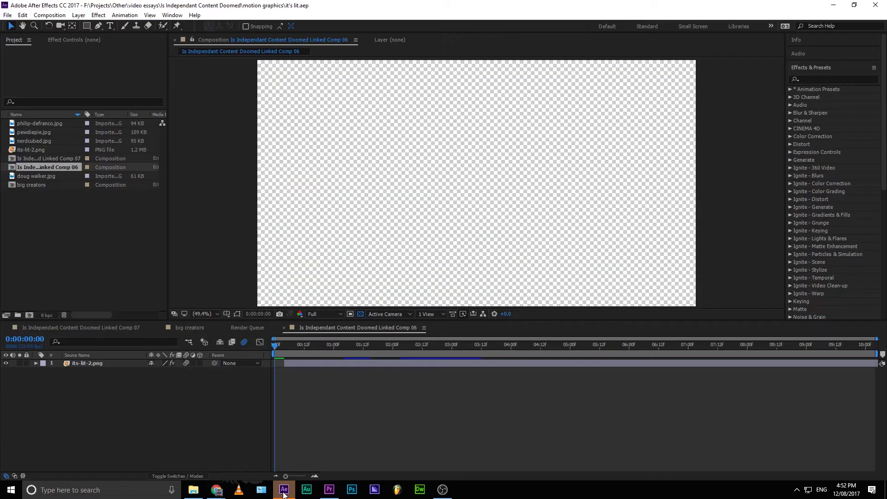
{"action": "left_click_drag", "start_coordinate": [296, 353], "coordinate": [489, 345]}
{"action": "left_click", "coordinate": [328, 366]}
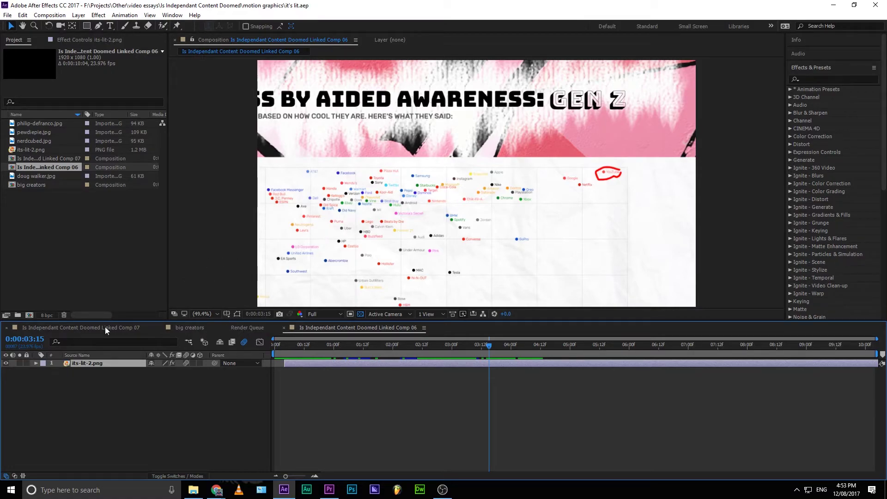
{"action": "left_click", "coordinate": [36, 364]}
{"action": "left_click", "coordinate": [44, 371]}
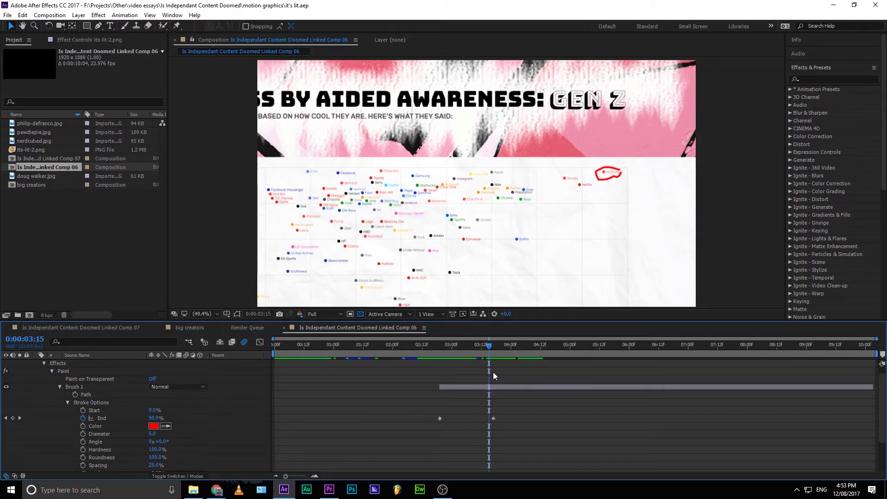
- Examine the red circle's stroke animation frame by frame from 0:00:02:19, and scrub through the chart's zoom-out to 0:00:08:23 and back
{"action": "left_click_drag", "start_coordinate": [469, 346], "coordinate": [440, 353]}
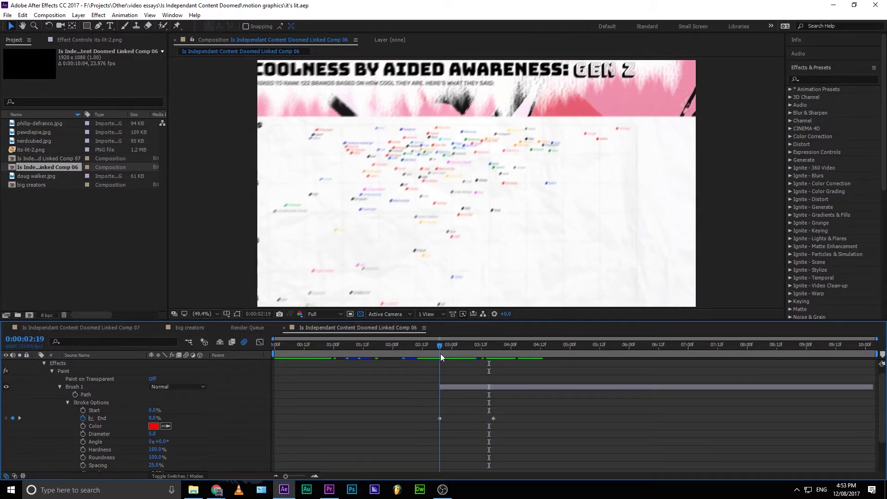
{"action": "key", "text": "Page_Down"}
{"action": "key", "text": "Page_Down"}
{"action": "key", "text": "Page_Down"}
{"action": "key", "text": "Page_Down"}
{"action": "key", "text": "Page_Down"}
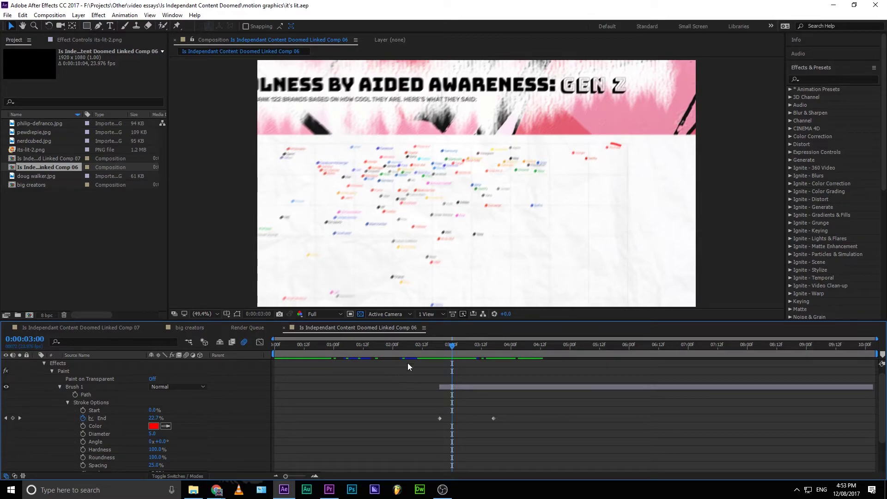
{"action": "left_click_drag", "start_coordinate": [461, 344], "coordinate": [805, 353]}
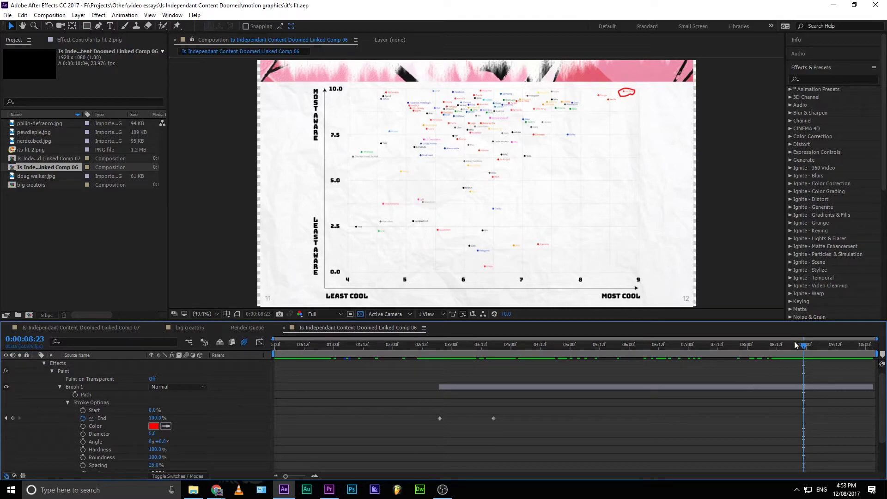
{"action": "left_click_drag", "start_coordinate": [793, 343], "coordinate": [596, 493]}
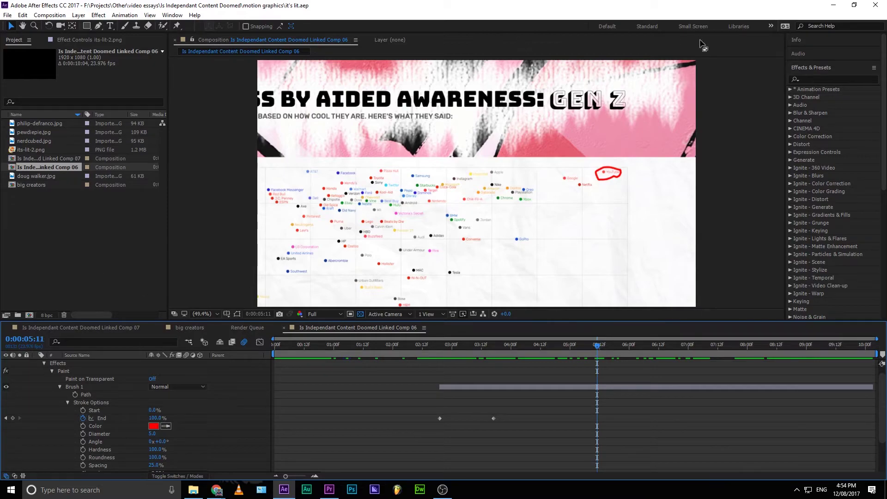
- Switch back to Premiere Pro and preview the creator photos from 00:04:59:14 up to the April, 2017 title
{"action": "left_click", "coordinate": [832, 5]}
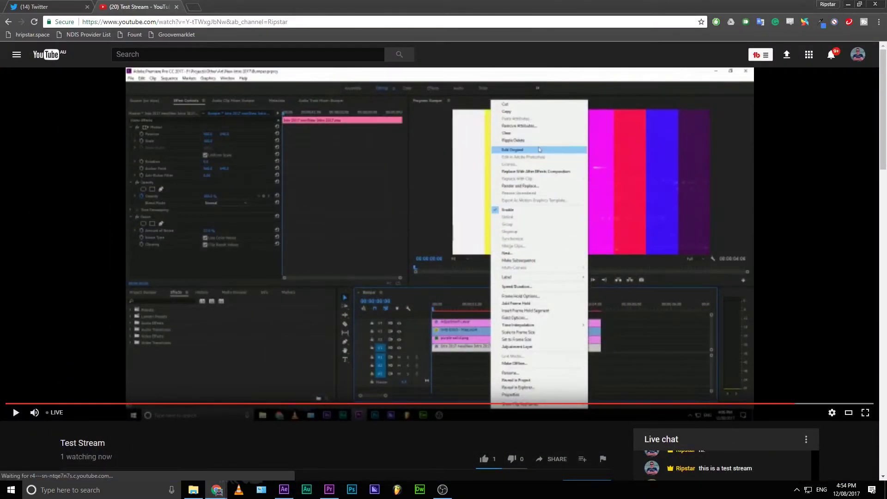
{"action": "left_click", "coordinate": [210, 490]}
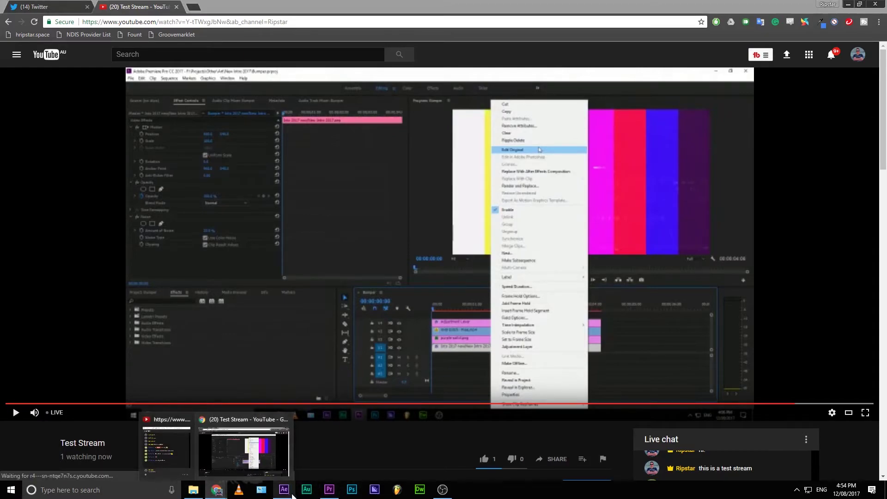
{"action": "left_click", "coordinate": [329, 489]}
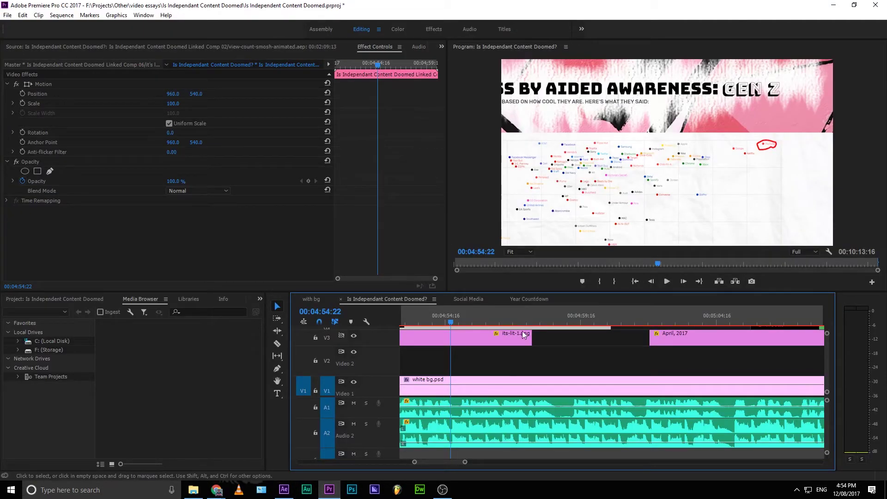
{"action": "left_click_drag", "start_coordinate": [524, 318], "coordinate": [580, 326]}
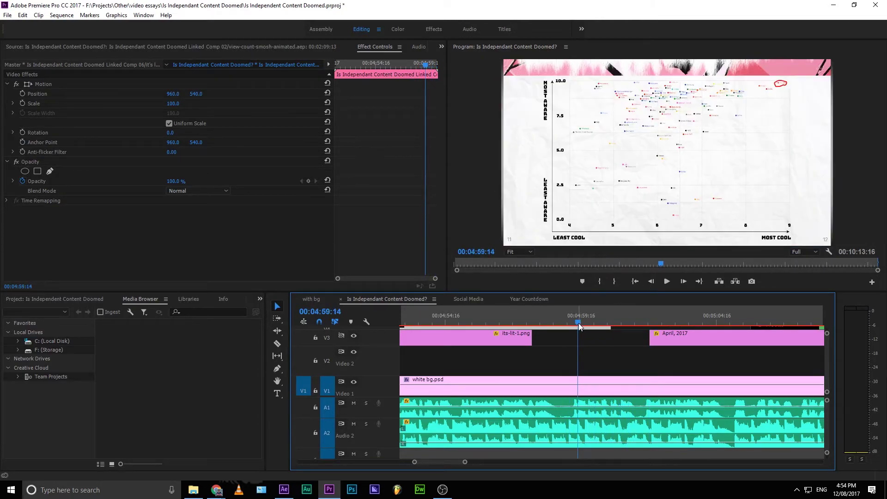
{"action": "key", "text": "space"}
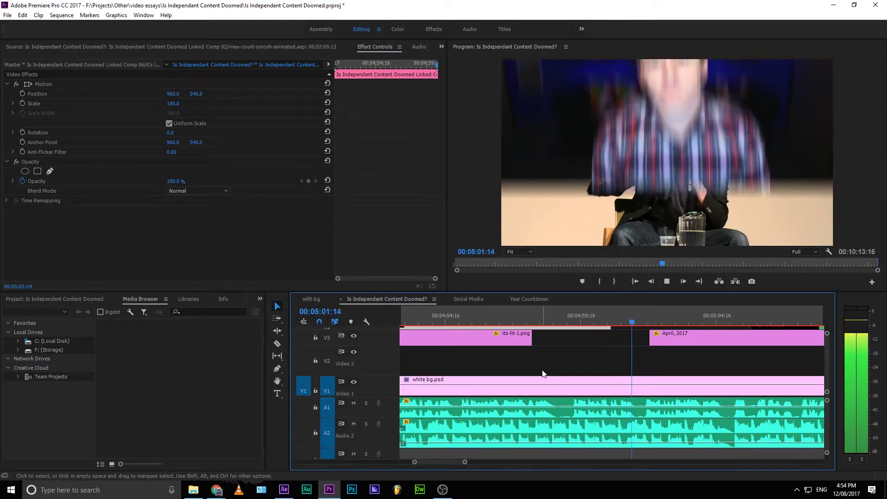
{"action": "key", "text": "space"}
{"action": "key", "text": "space"}
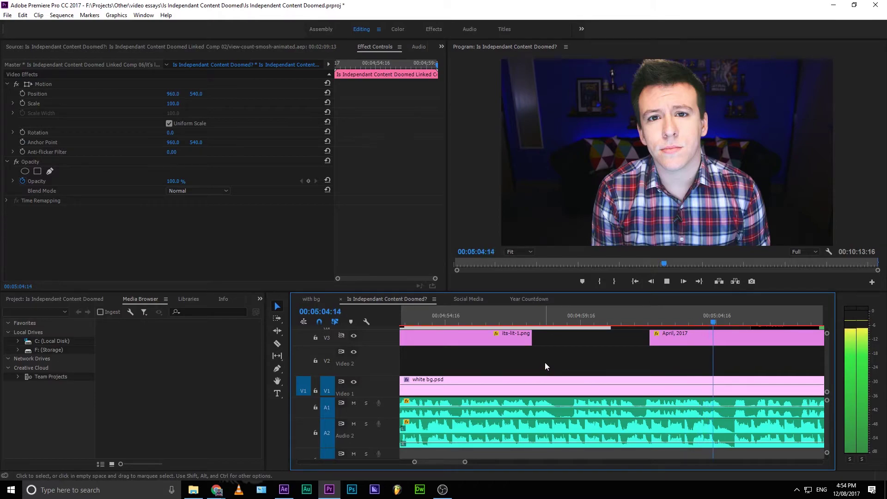
{"action": "key", "text": "space"}
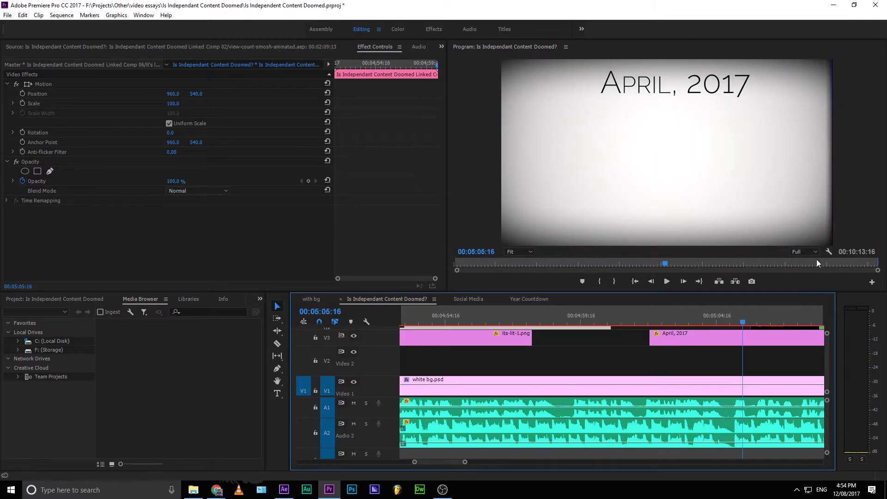
{"action": "left_click_drag", "start_coordinate": [760, 327], "coordinate": [761, 348]}
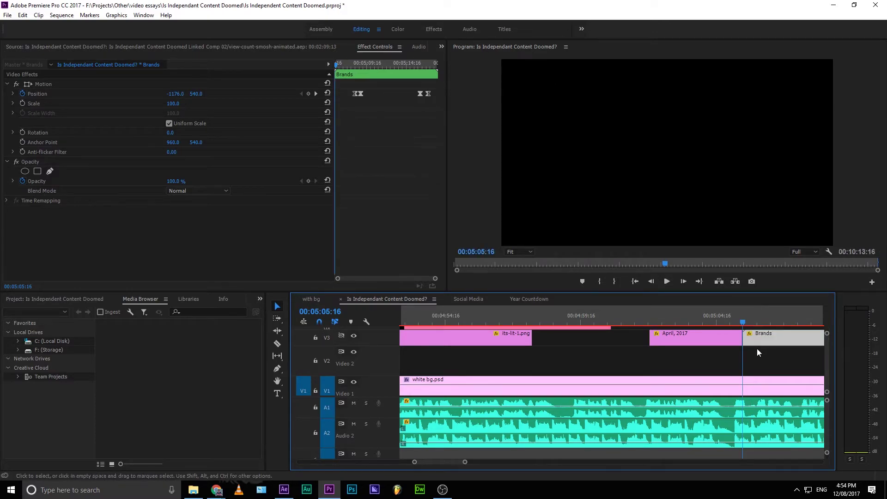
{"action": "key", "text": "super"}
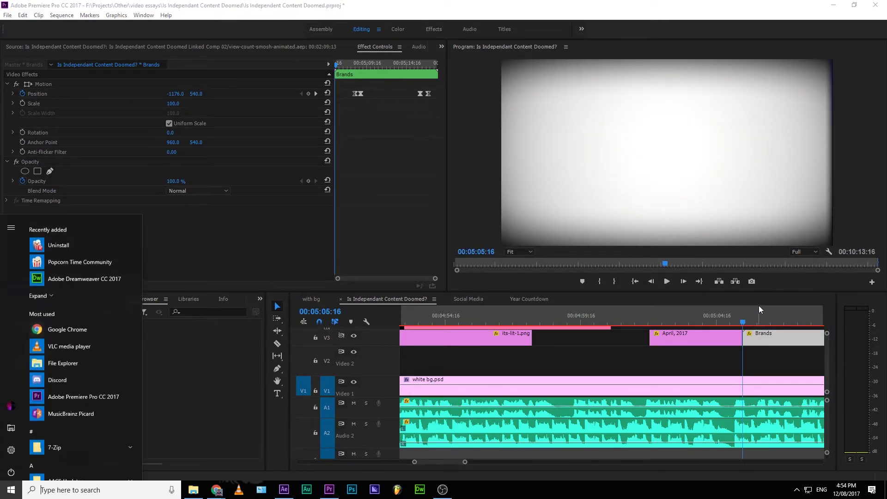
{"action": "key", "text": "Escape"}
{"action": "key", "text": "ctrl+z"}
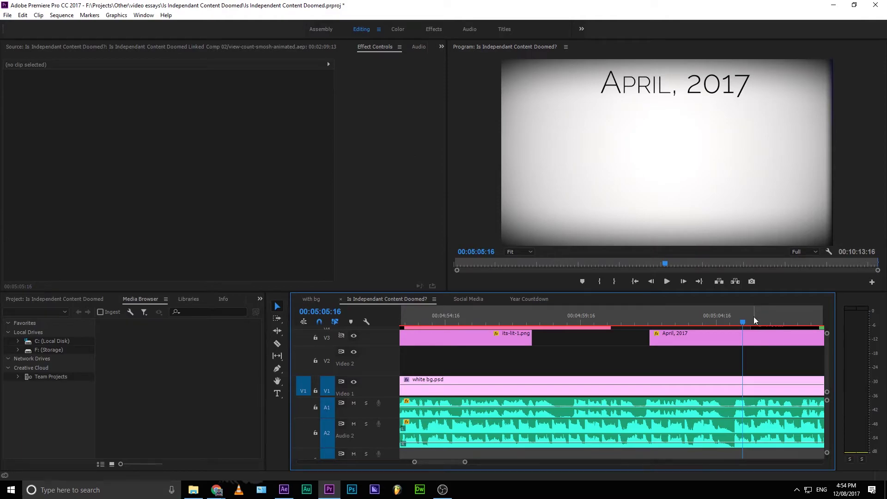
- Preview the slide from the portrait photo to the YouTube Red image up to 00:06:02:08, and return to the Part III title at 00:05:55:05
{"action": "left_click_drag", "start_coordinate": [745, 316], "coordinate": [720, 386]}
{"action": "key", "text": "space"}
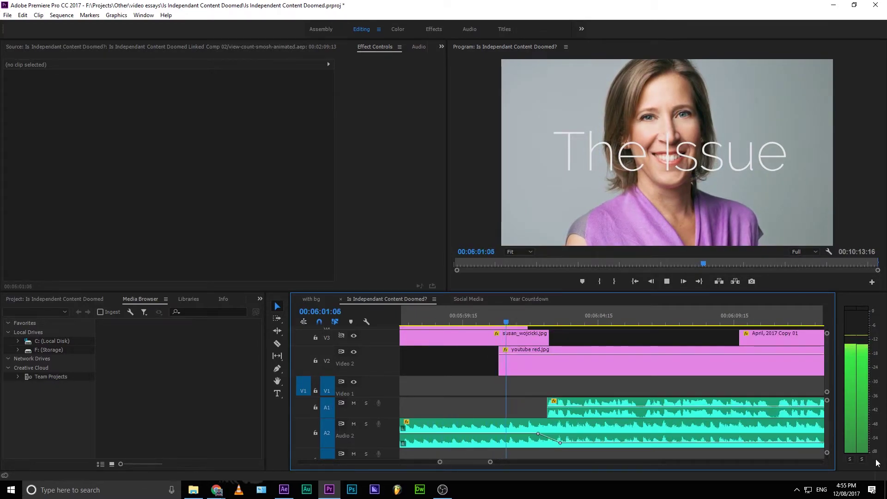
{"action": "key", "text": "space"}
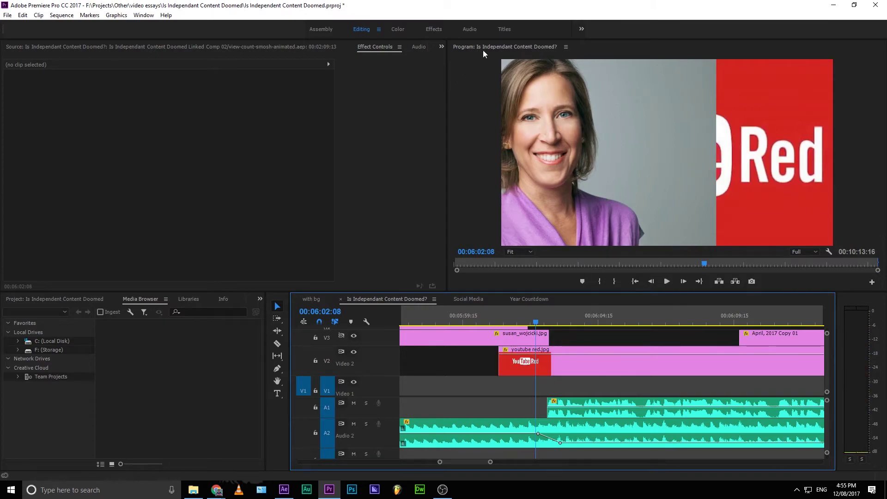
{"action": "left_click", "coordinate": [527, 320]}
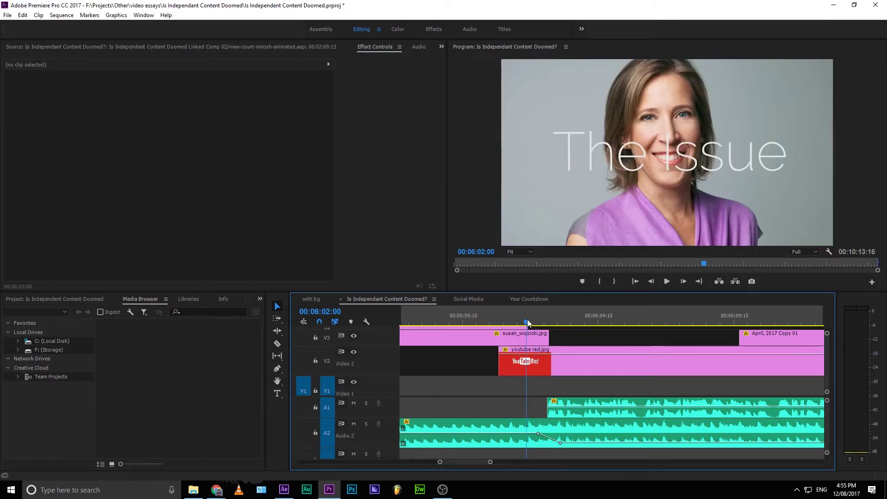
{"action": "key", "text": "j"}
{"action": "key", "text": "j"}
{"action": "key", "text": "j"}
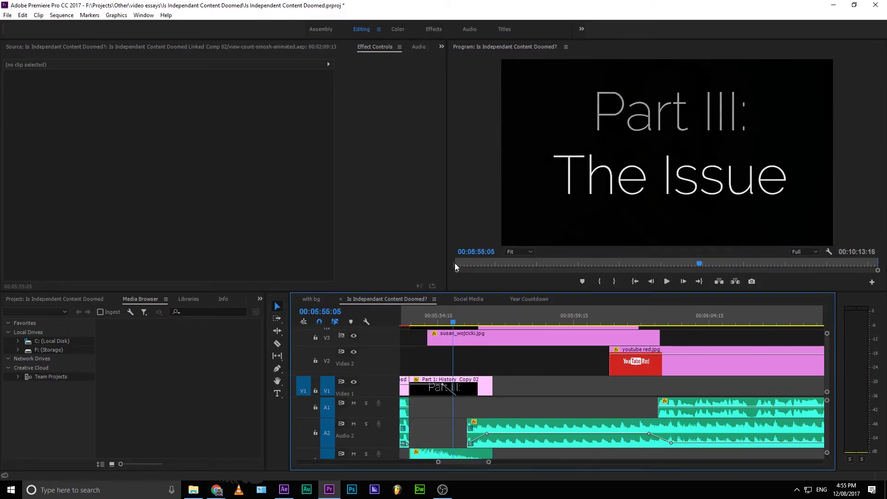
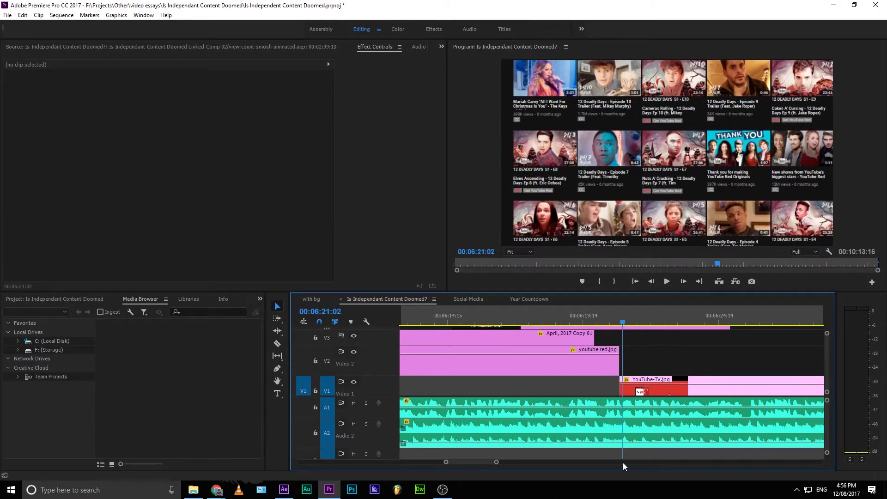
- Preview the scrolling YouTube Red Originals page from 00:06:19:00 through its transition to the YouTube TV illustration at 00:06:24:15
{"action": "mouse_move", "coordinate": [683, 433]}
{"action": "left_mouse_down"}
{"action": "mouse_move", "coordinate": [709, 423]}
{"action": "mouse_move", "coordinate": [691, 436]}
{"action": "left_mouse_up"}
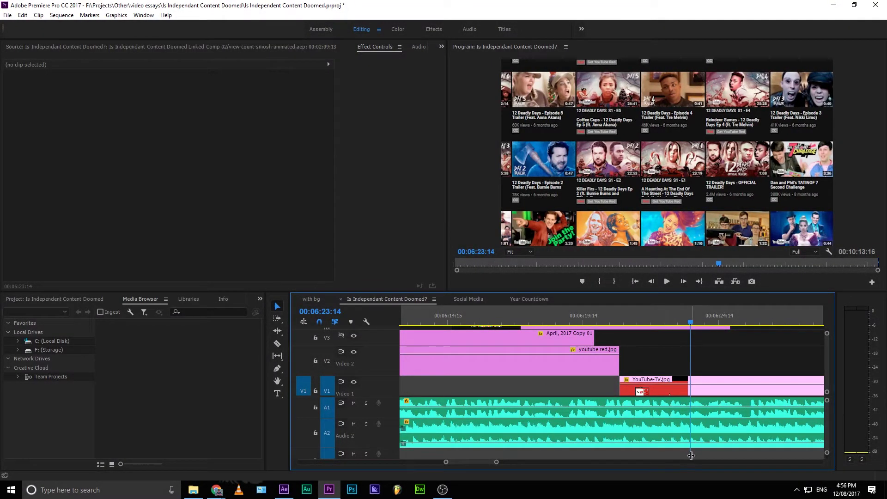
{"action": "left_click", "coordinate": [683, 315]}
{"action": "left_click_drag", "start_coordinate": [683, 314], "coordinate": [567, 438]}
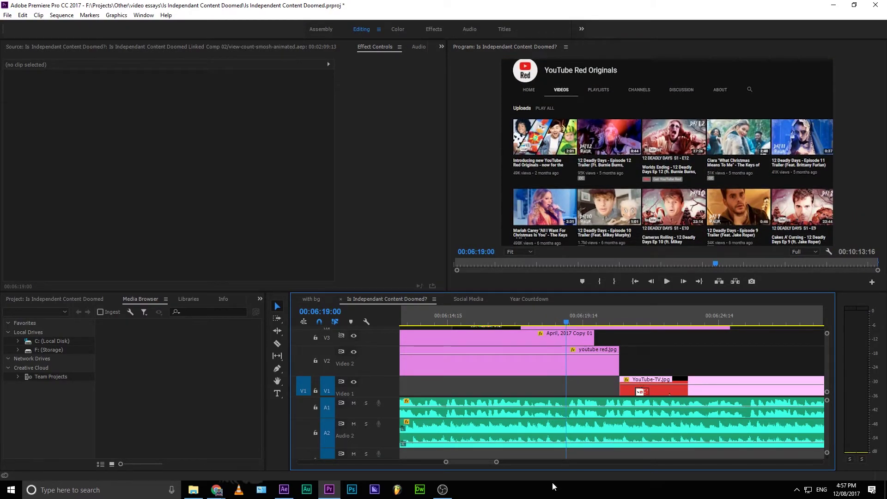
{"action": "key", "text": "space"}
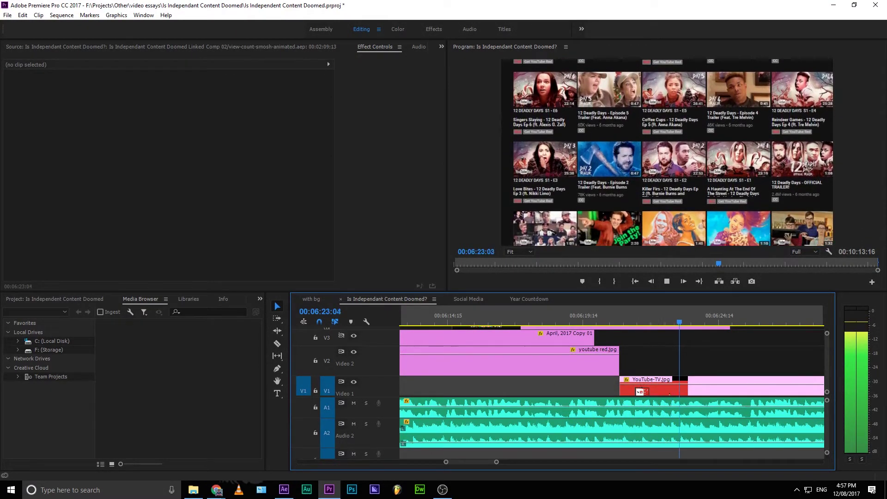
{"action": "key", "text": "space"}
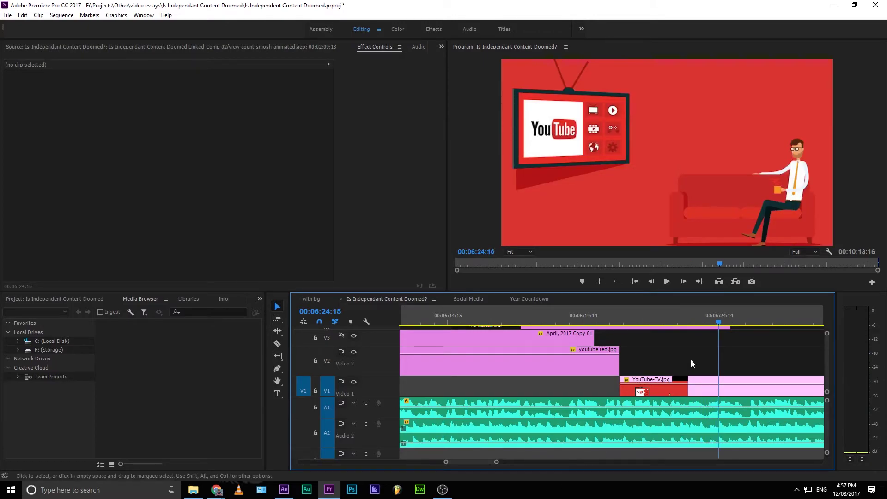
- Select the youtube red orig.png clip and examine its position keyframes while scrubbing back to 00:06:20:21
{"action": "left_click", "coordinate": [703, 327]}
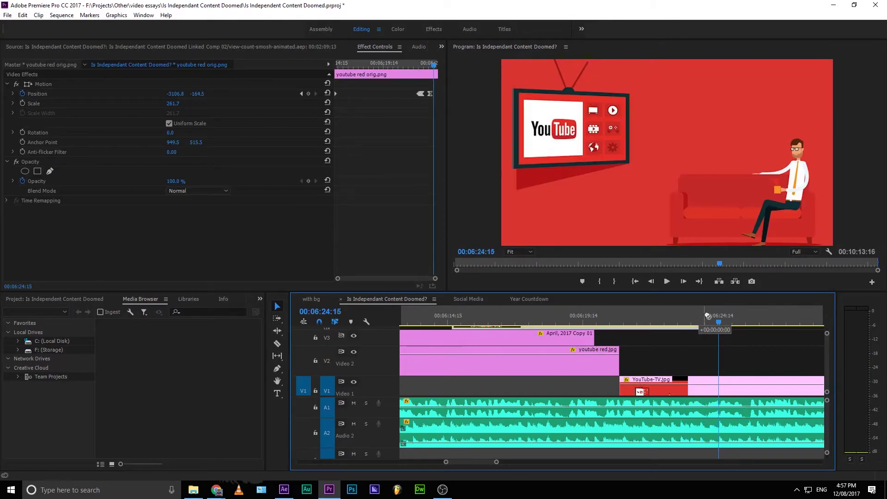
{"action": "left_click_drag", "start_coordinate": [707, 316], "coordinate": [609, 376]}
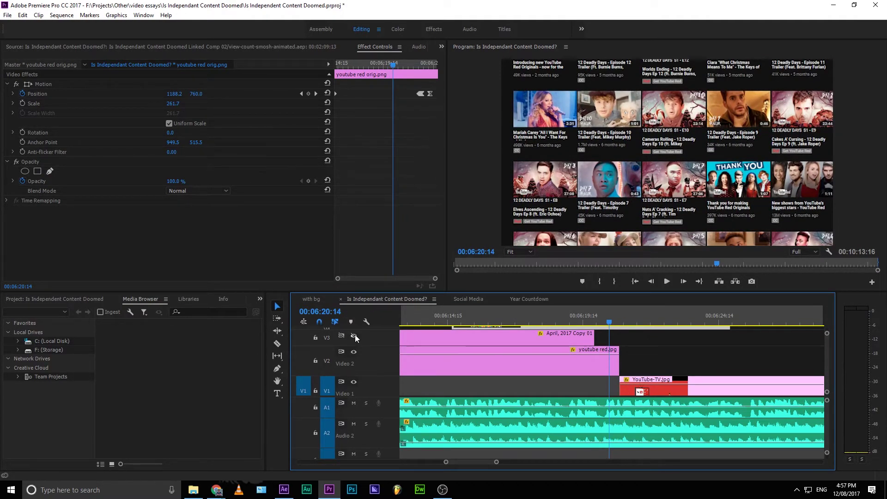
{"action": "scroll", "coordinate": [354, 335], "scroll_direction": "up", "scroll_amount": 1}
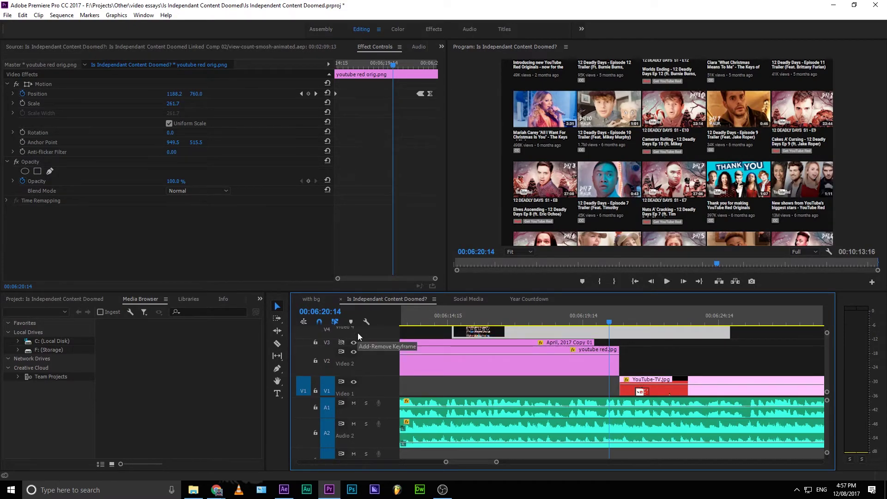
{"action": "scroll", "coordinate": [355, 338], "scroll_direction": "down", "scroll_amount": 1}
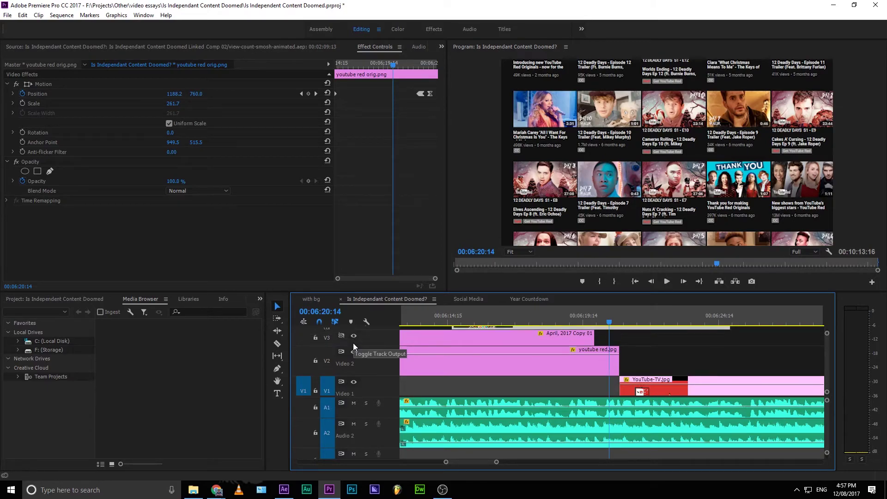
{"action": "left_click_drag", "start_coordinate": [613, 315], "coordinate": [623, 380]}
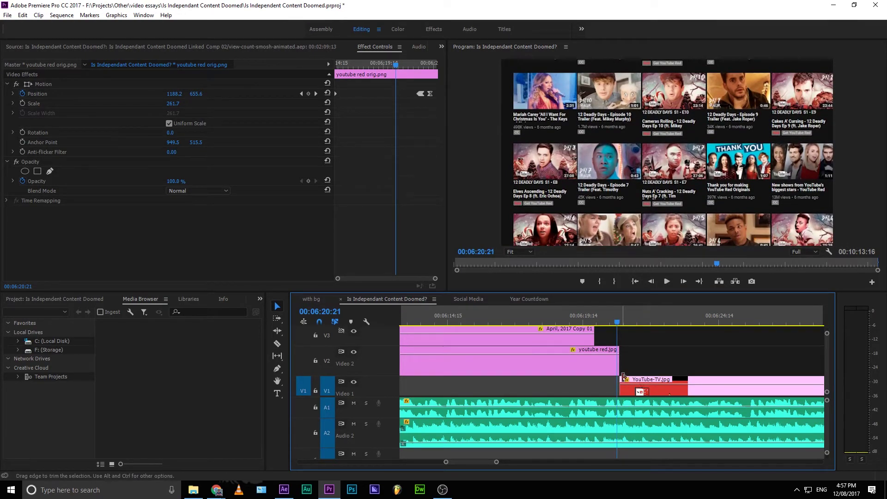
{"action": "left_click", "coordinate": [309, 303]}
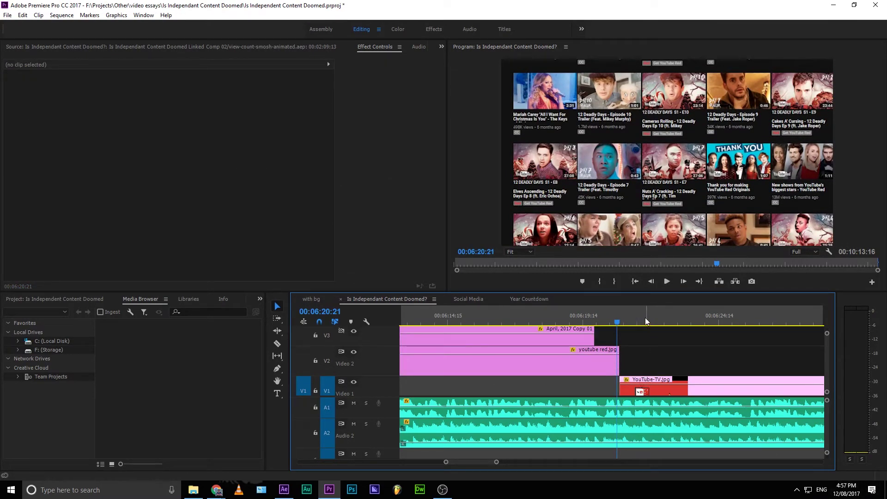
- Replay the YouTube Red Originals scroll and the YouTube TV transition through to 00:06:26:20
{"action": "left_click_drag", "start_coordinate": [620, 312], "coordinate": [497, 378]}
{"action": "key", "text": "space"}
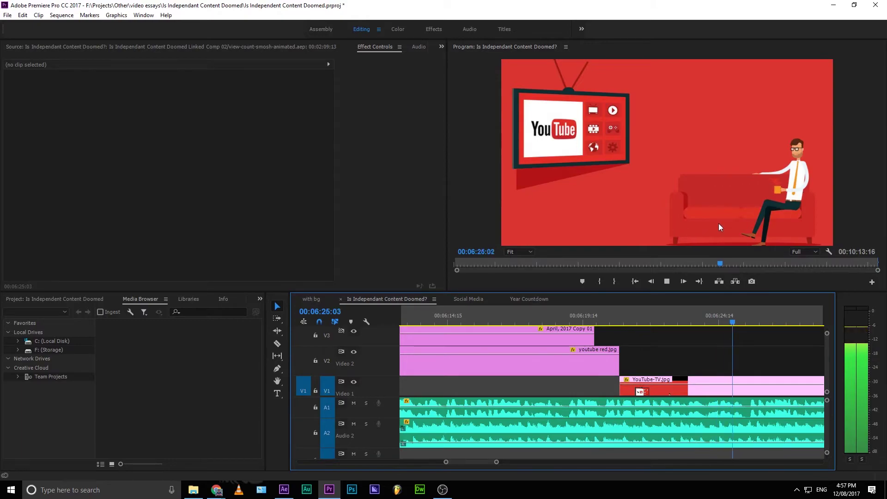
{"action": "key", "text": "space"}
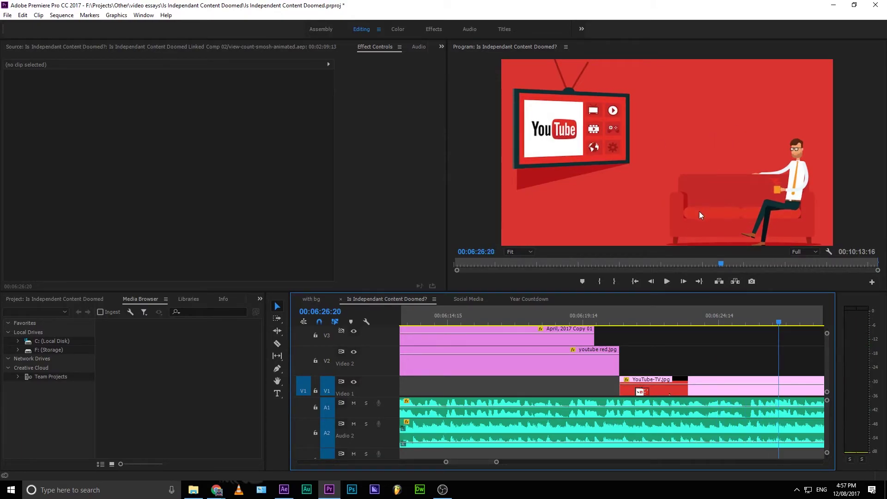
- Review the timeline from the streaming services linked comp at 00:06:50:17 to the vidme about.png page at 00:07:20:20
{"action": "left_click_drag", "start_coordinate": [797, 314], "coordinate": [711, 405]}
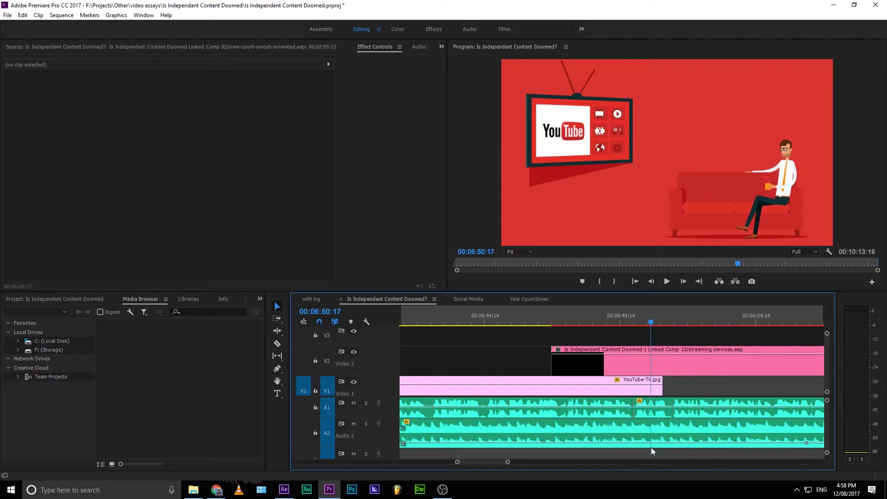
{"action": "left_click_drag", "start_coordinate": [651, 451], "coordinate": [634, 494]}
{"action": "left_click_drag", "start_coordinate": [814, 442], "coordinate": [778, 457]}
{"action": "key", "text": "space"}
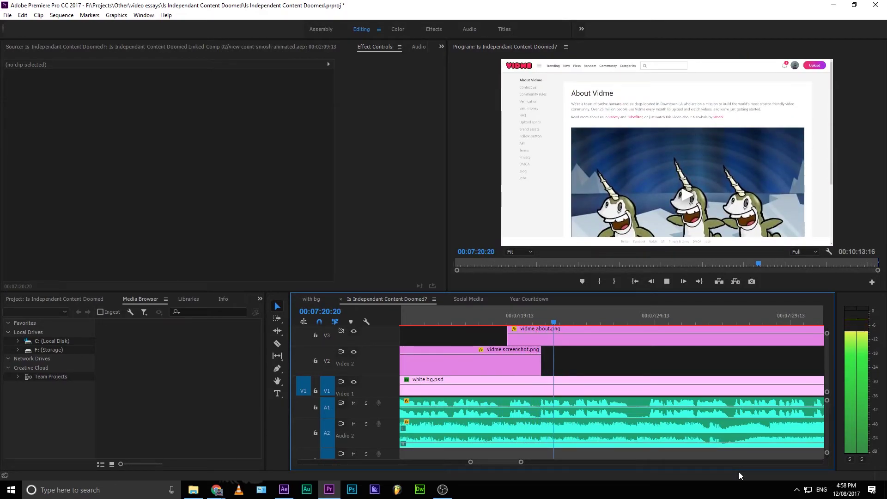
{"action": "key", "text": "space"}
- Examine the cut from the Vidme logo to the zooming vidme screenshot.png between 00:07:12:02 and 00:07:13:23
{"action": "left_click_drag", "start_coordinate": [565, 319], "coordinate": [471, 443]}
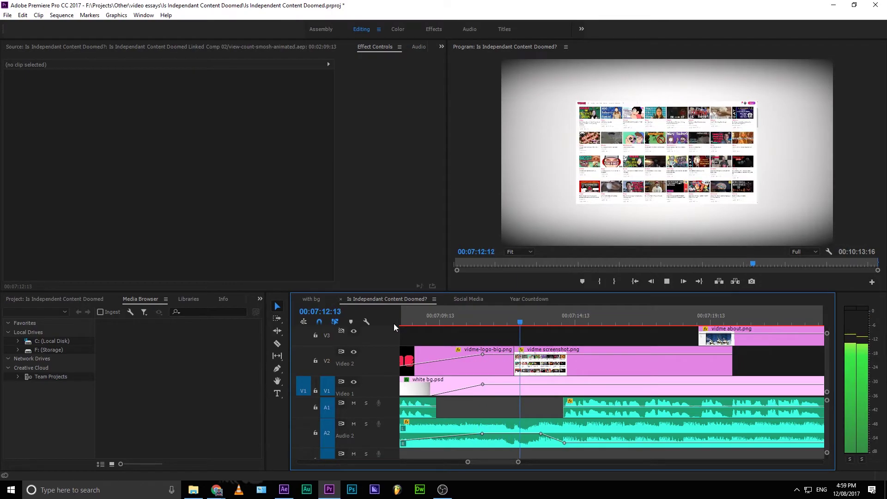
{"action": "key", "text": "space"}
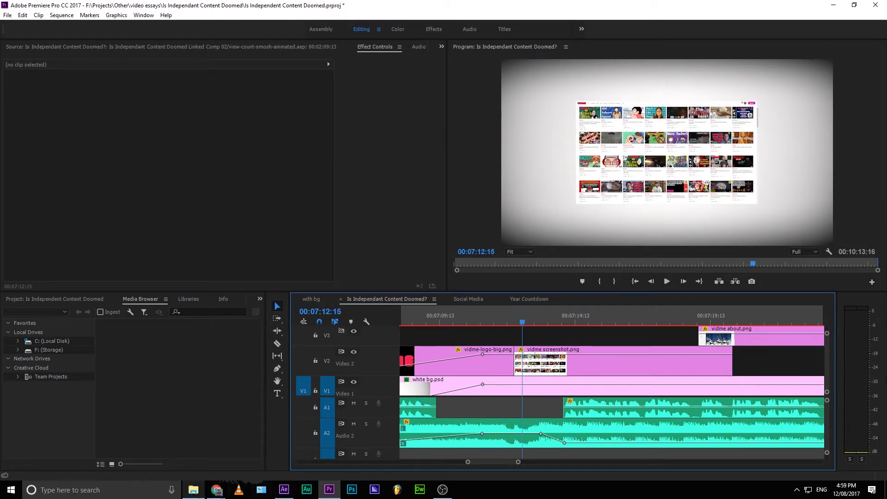
{"action": "left_click_drag", "start_coordinate": [512, 314], "coordinate": [521, 315]}
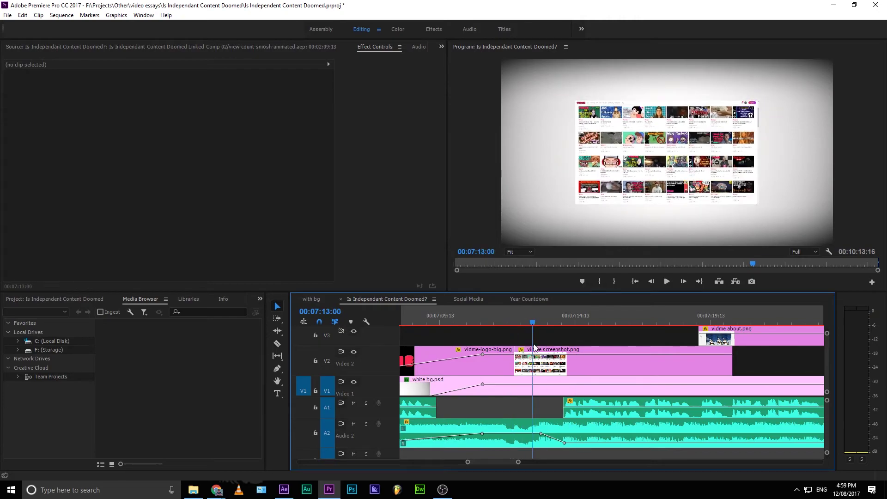
{"action": "left_click_drag", "start_coordinate": [519, 355], "coordinate": [510, 412]}
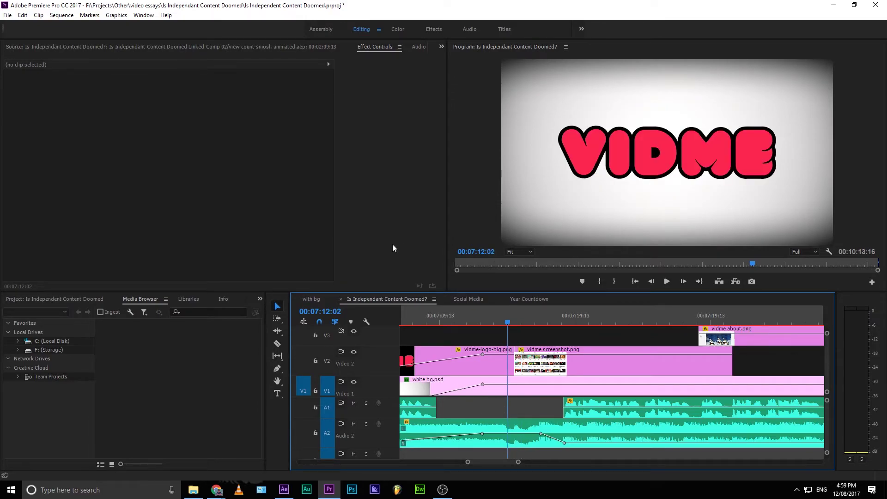
{"action": "key", "text": "space"}
{"action": "key", "text": "space"}
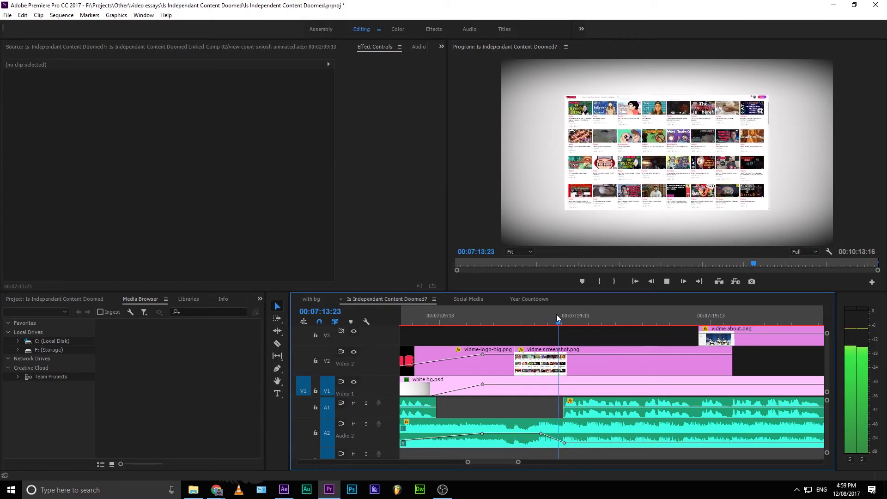
{"action": "left_click_drag", "start_coordinate": [524, 323], "coordinate": [624, 383]}
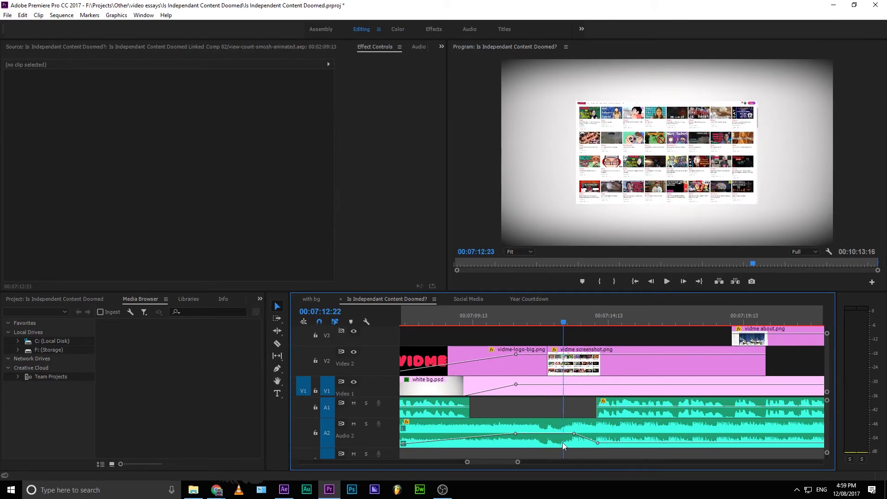
- Preview the Patreon section from the logo at 00:08:07:21 through the DeFranco page to the Patreon stats chart at 00:08:19:15
{"action": "left_click_drag", "start_coordinate": [619, 420], "coordinate": [459, 298]}
{"action": "left_click_drag", "start_coordinate": [651, 291], "coordinate": [627, 385]}
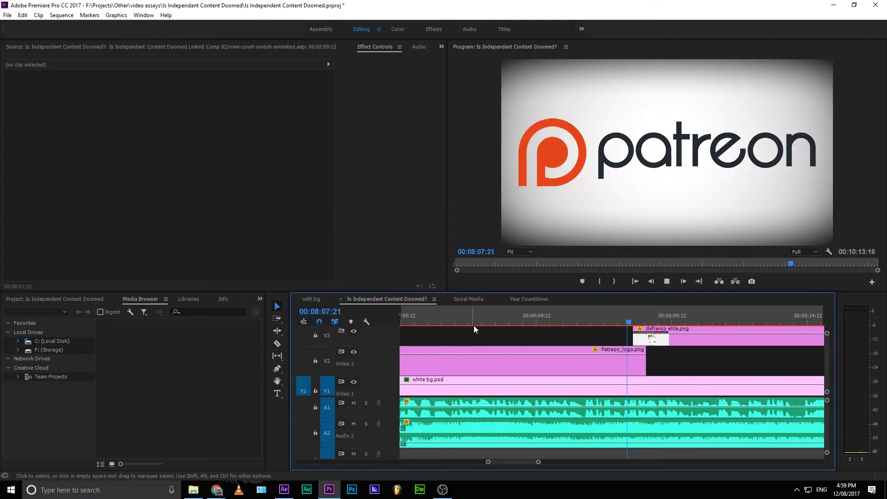
{"action": "key", "text": "space"}
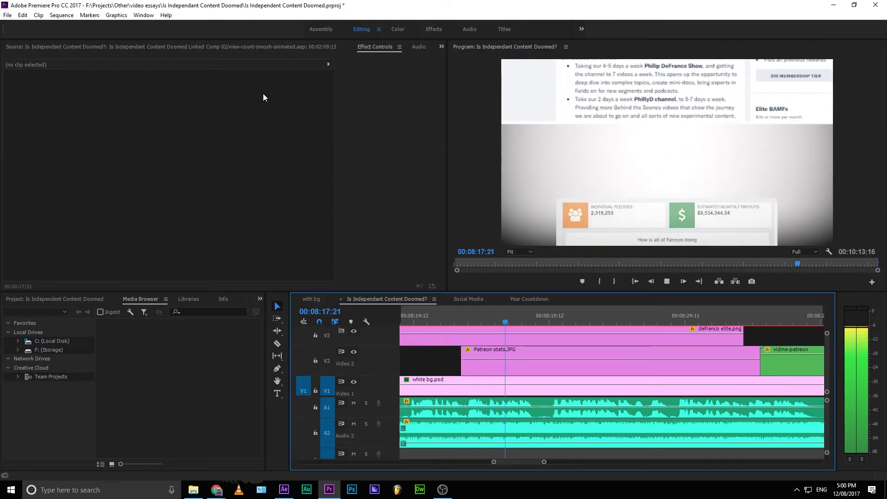
{"action": "key", "text": "space"}
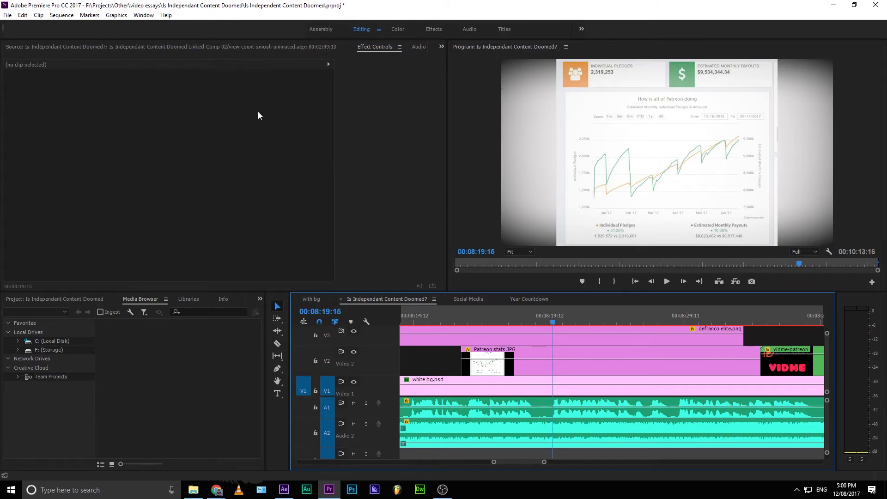
- Preview the combined Patreon and Vidme logos into the reaction clips up to 00:08:40:23, and return to the montage's start at 00:08:38:02
{"action": "left_click_drag", "start_coordinate": [532, 315], "coordinate": [722, 434]}
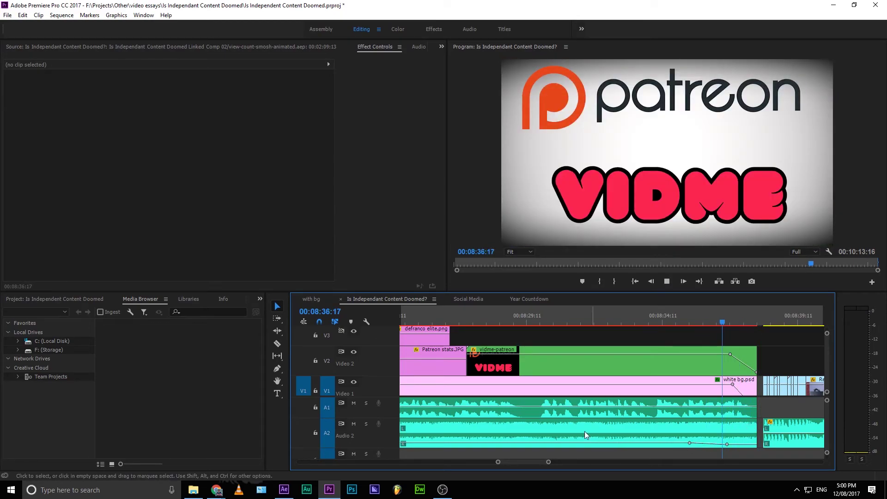
{"action": "key", "text": "space"}
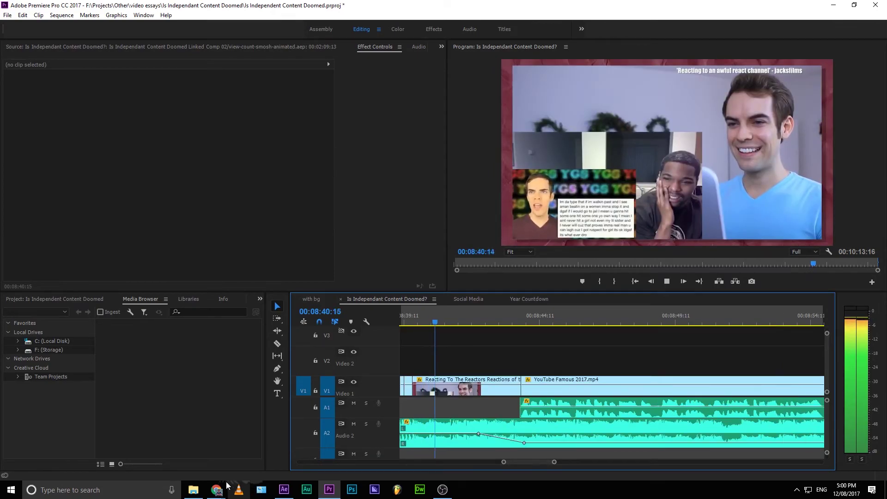
{"action": "key", "text": "space"}
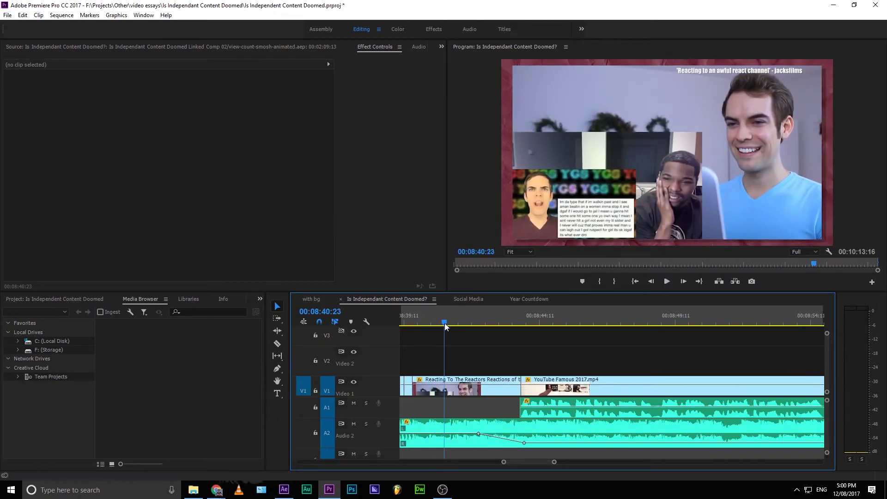
{"action": "left_click_drag", "start_coordinate": [448, 310], "coordinate": [535, 377]}
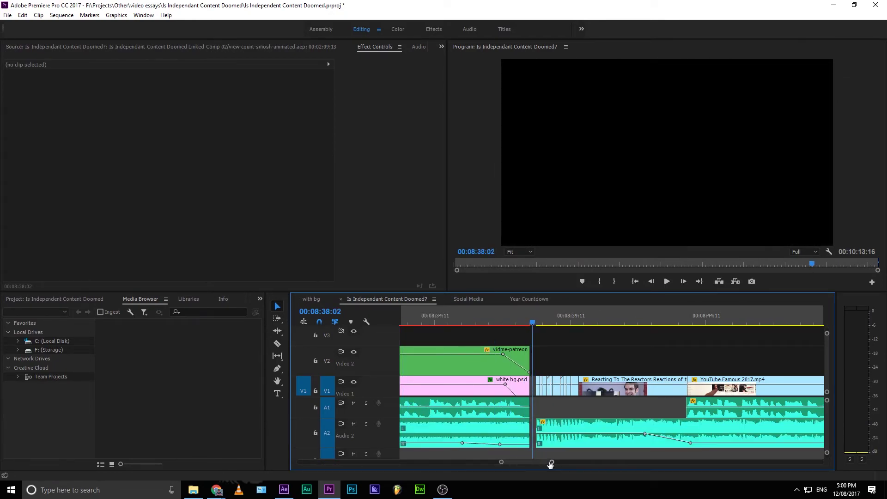
- Preview the rapid YouTube clip montage twice from about 00:08:38:02 into the Reacting To The Reactors clip, ending at 00:08:41:08
{"action": "left_click_drag", "start_coordinate": [551, 462], "coordinate": [515, 492]}
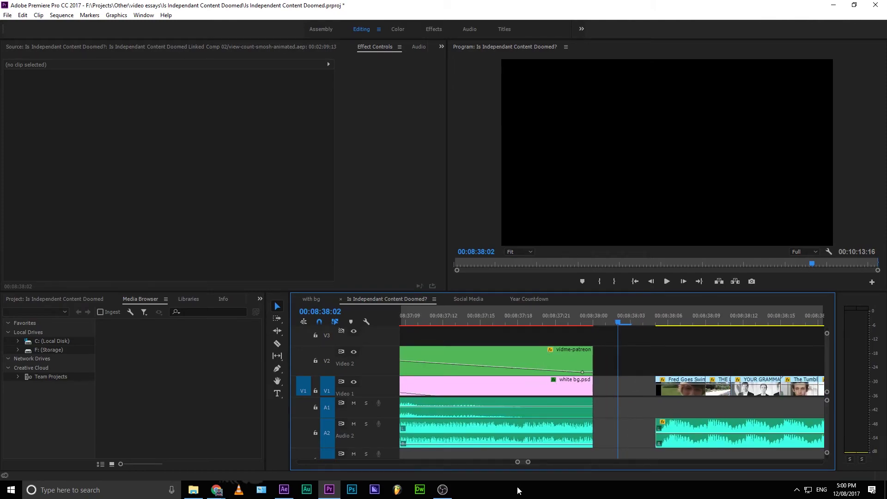
{"action": "key", "text": "space"}
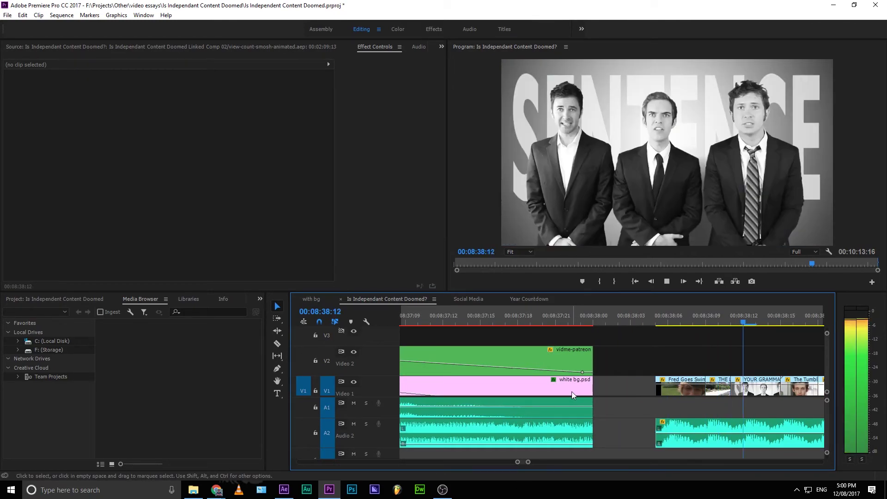
{"action": "key", "text": "space"}
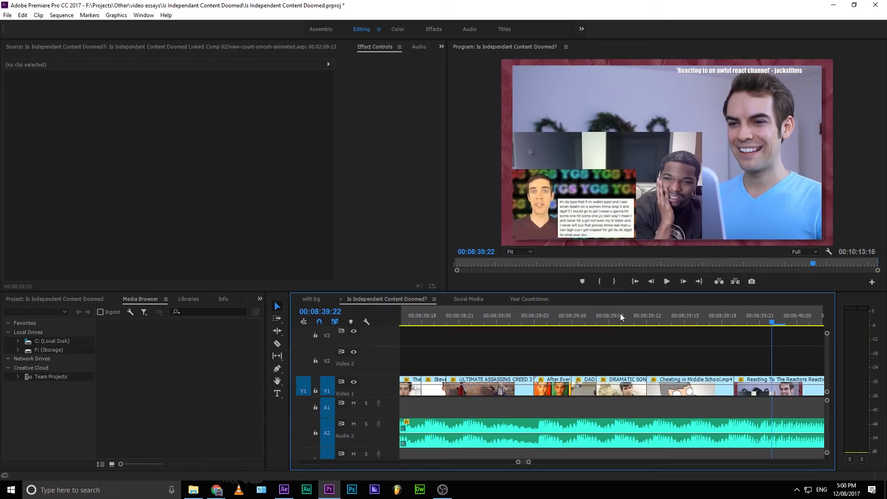
{"action": "left_click_drag", "start_coordinate": [620, 314], "coordinate": [451, 384]}
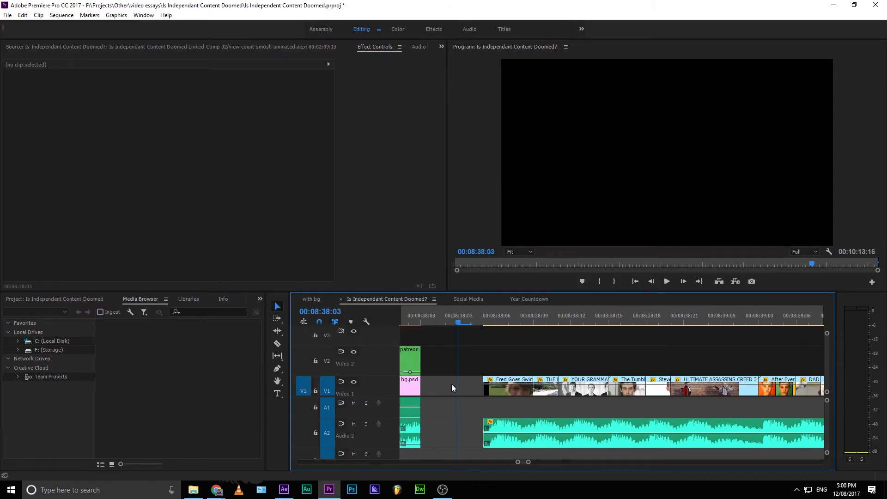
{"action": "key", "text": "space"}
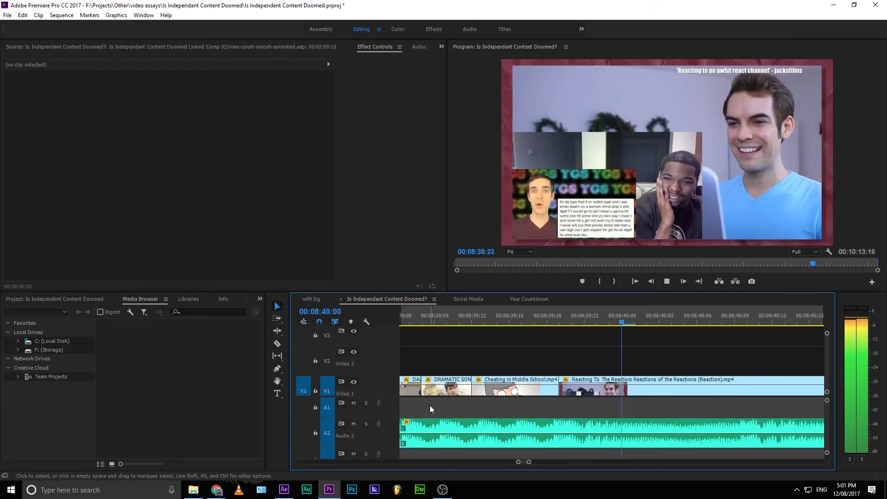
{"action": "key", "text": "space"}
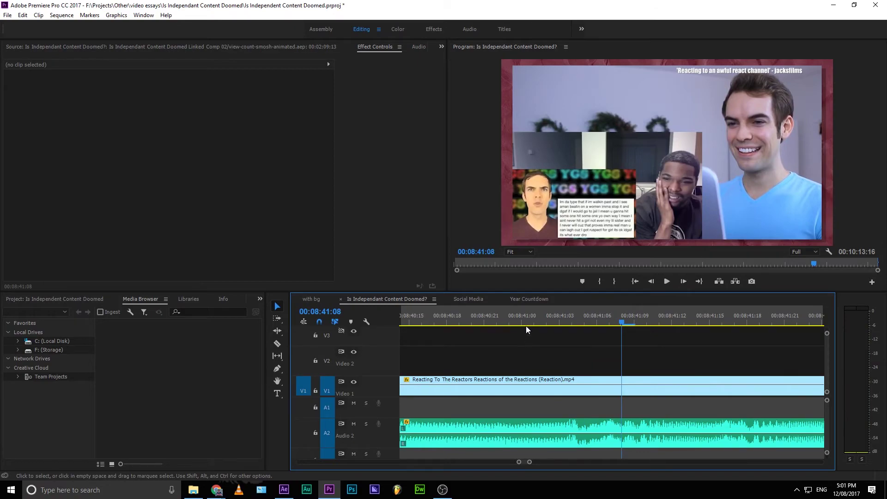
- Replay the montage from its first clip at 00:08:38:05, checking its cuts against the music up to 00:08:41:07
{"action": "left_click_drag", "start_coordinate": [525, 326], "coordinate": [472, 392]}
{"action": "key", "text": "Right"}
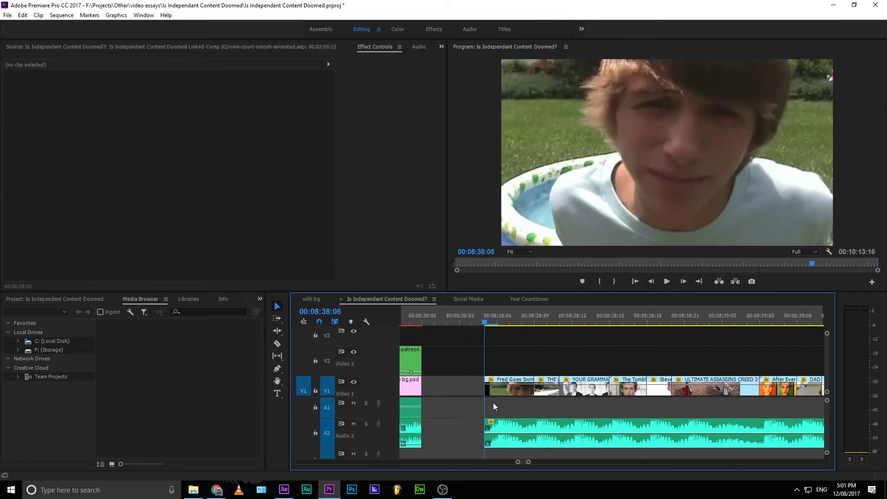
{"action": "key", "text": "space"}
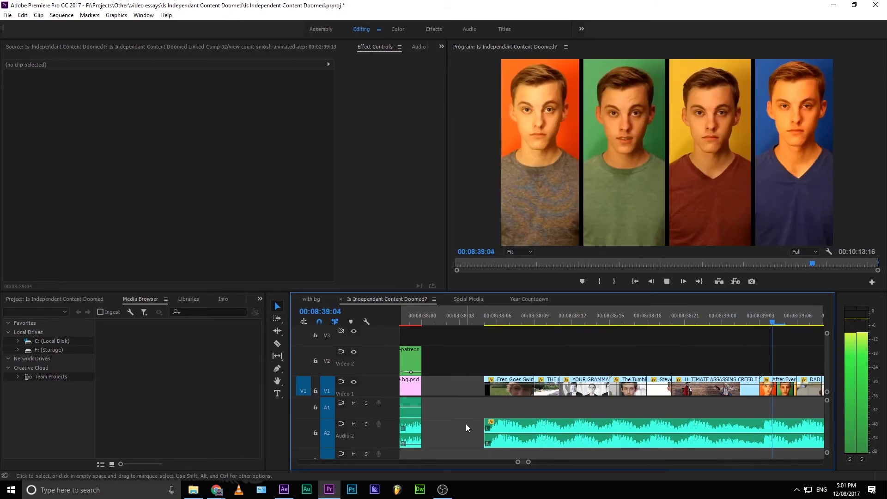
{"action": "key", "text": "space"}
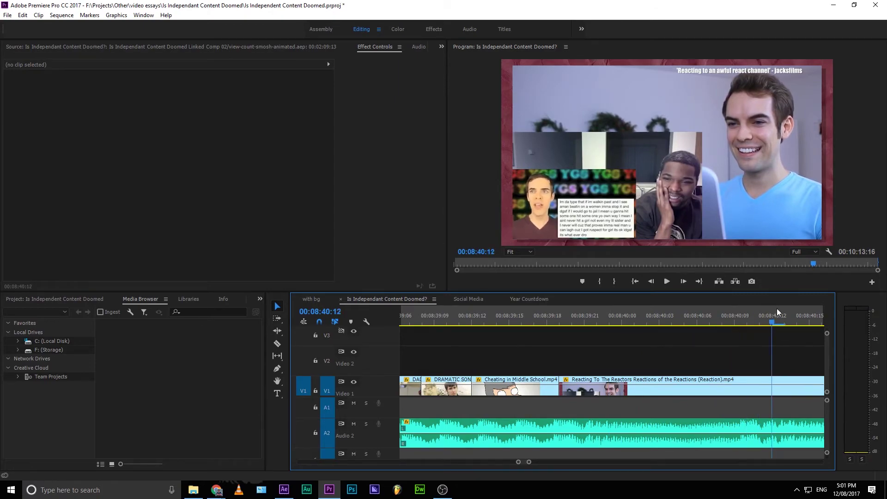
{"action": "left_click_drag", "start_coordinate": [839, 311], "coordinate": [848, 314]}
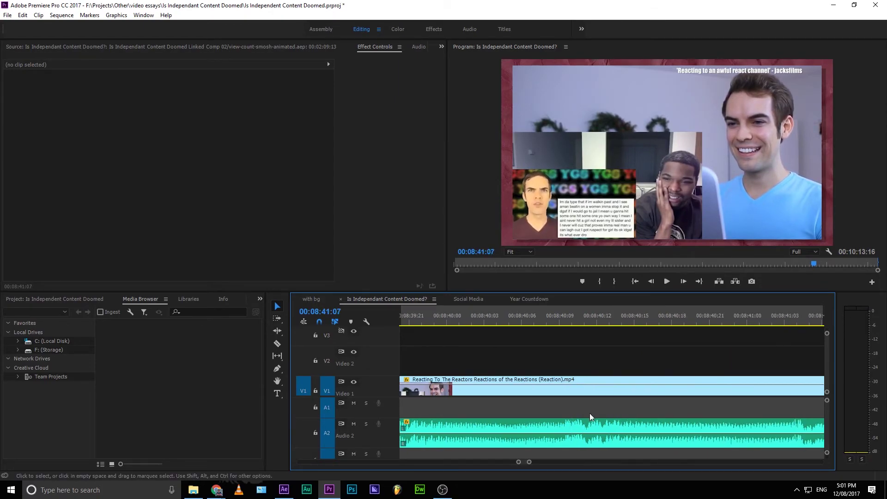
- Preview the Outro 2017.mp4 end screen up to 00:09:43:20, select the clip, and dismiss the desktop notification
{"action": "left_click_drag", "start_coordinate": [529, 461], "coordinate": [638, 460]}
{"action": "key", "text": "space"}
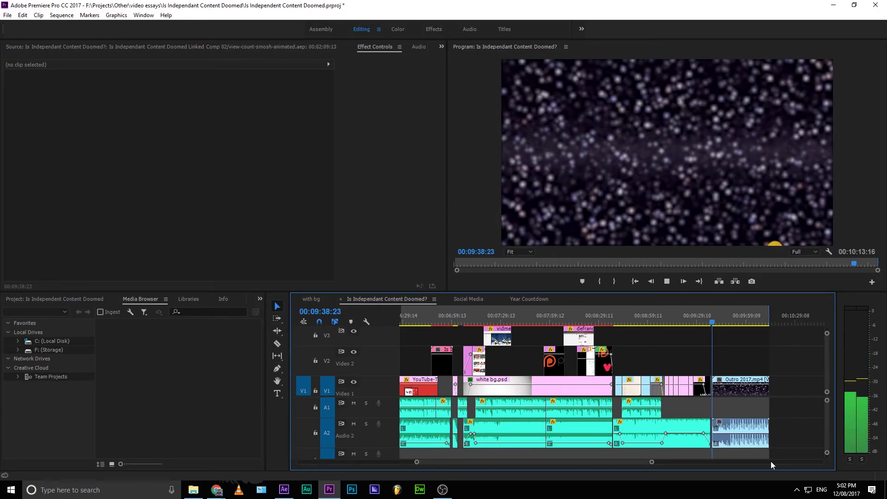
{"action": "key", "text": "space"}
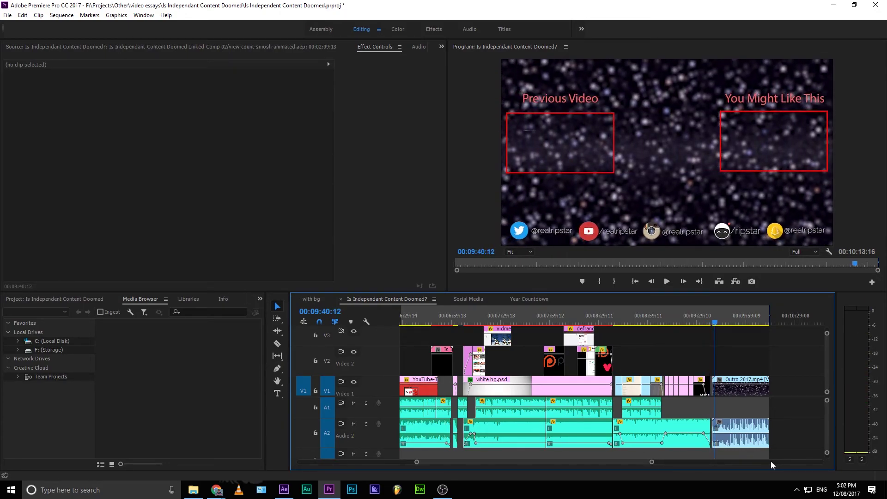
{"action": "left_click_drag", "start_coordinate": [743, 331], "coordinate": [720, 364]}
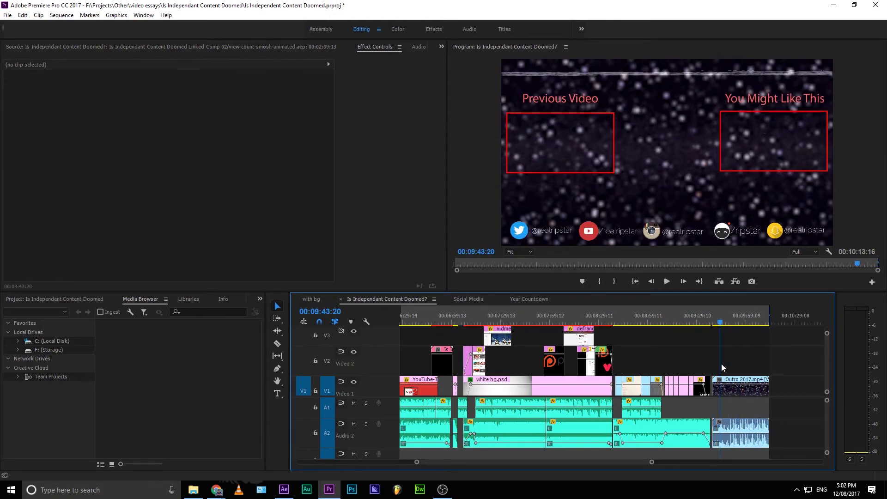
{"action": "left_click", "coordinate": [729, 390]}
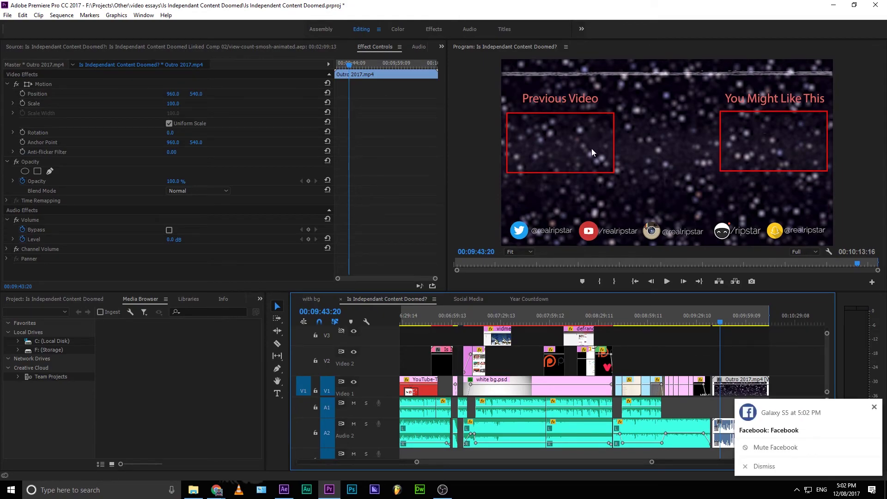
{"action": "left_click", "coordinate": [874, 407]}
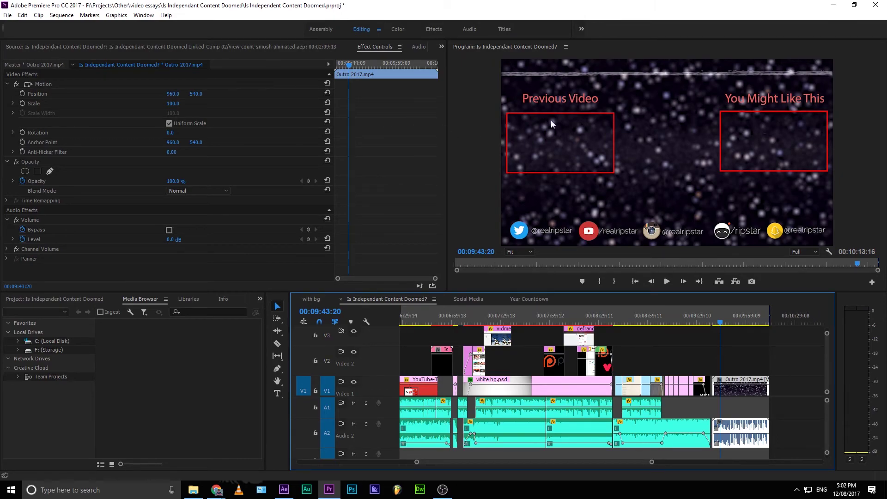
- Move the playhead past the outro and back to the Vidme about page at 00:07:25:18, and save the project
{"action": "key", "text": "ctrl+s"}
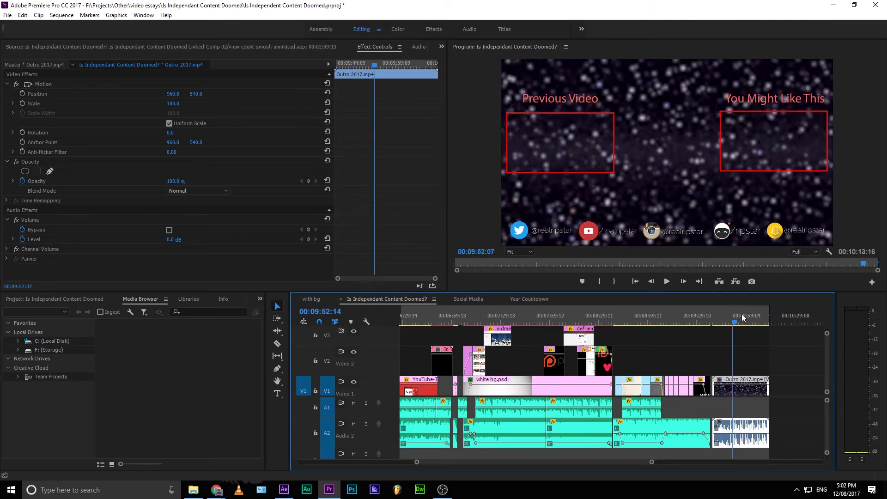
{"action": "left_click", "coordinate": [787, 319]}
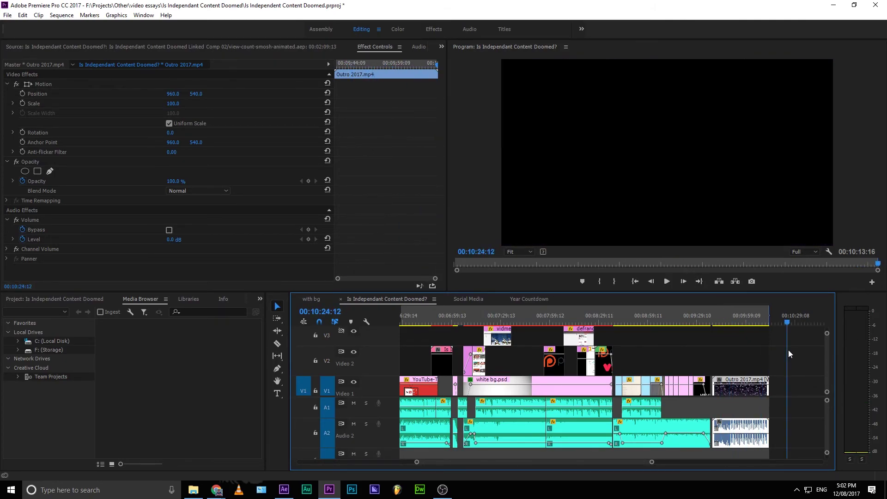
{"action": "left_click_drag", "start_coordinate": [788, 350], "coordinate": [495, 425]}
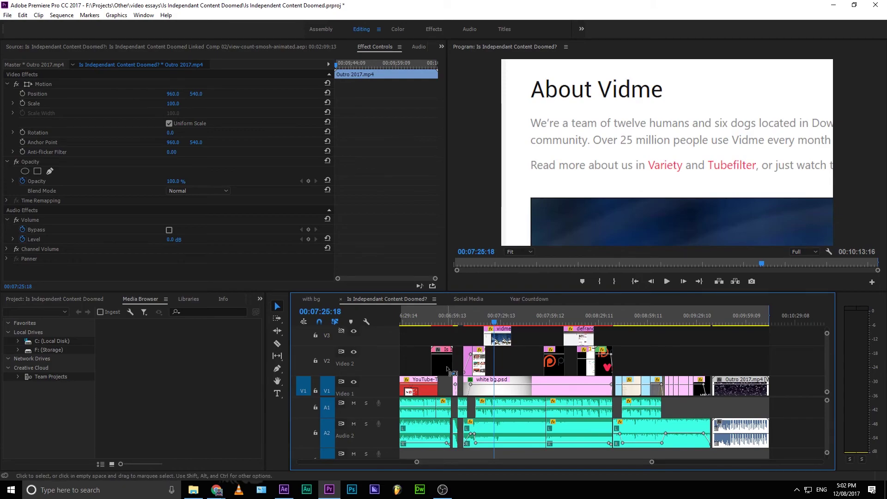
{"action": "key", "text": "ctrl+s"}
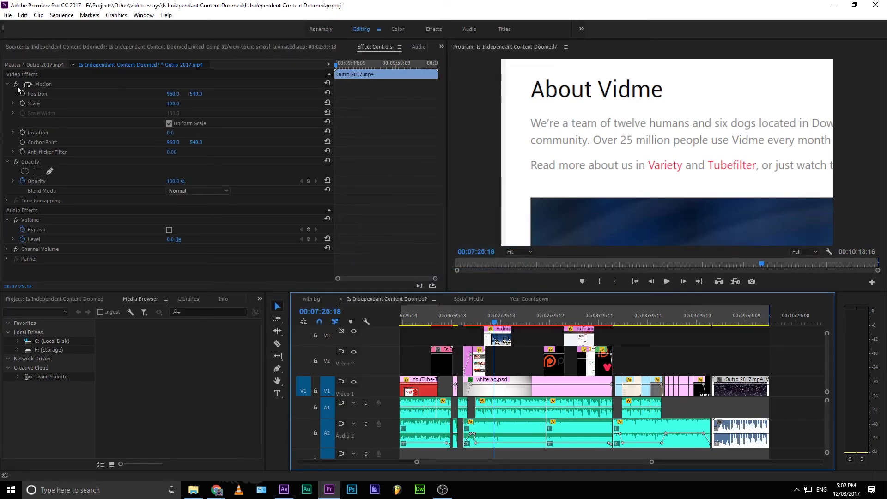
{"action": "left_click", "coordinate": [8, 15]}
{"action": "mouse_move", "coordinate": [21, 30]}
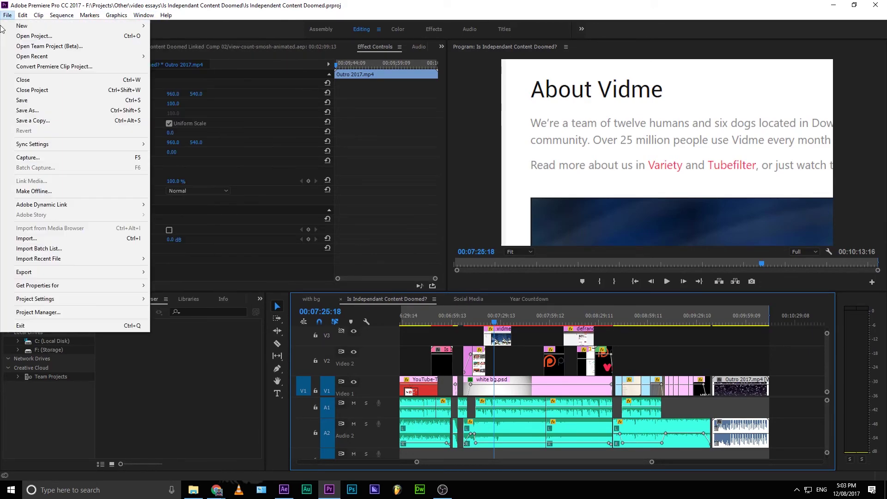
{"action": "left_click", "coordinate": [171, 27]}
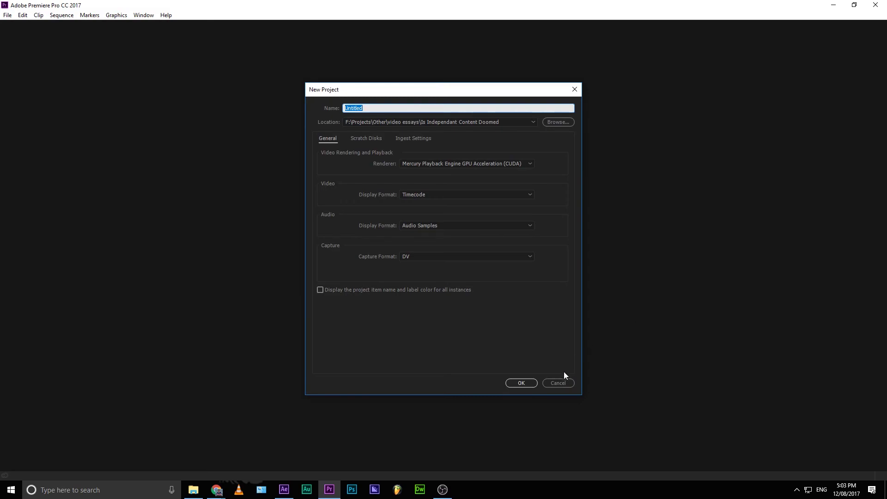
{"action": "left_click", "coordinate": [559, 383]}
- Browse for a project to open, going from the Art folder to video essays and into Is Independant Content Doomed
{"action": "left_click", "coordinate": [7, 15]}
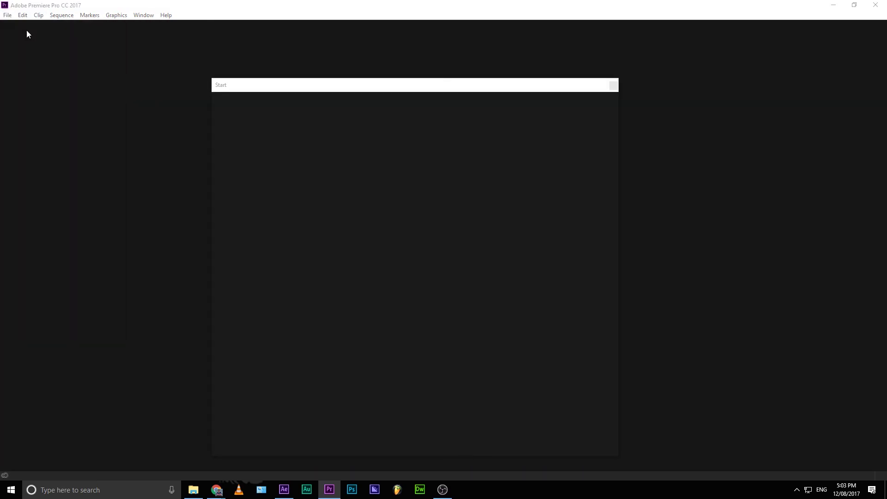
{"action": "left_click", "coordinate": [271, 255]}
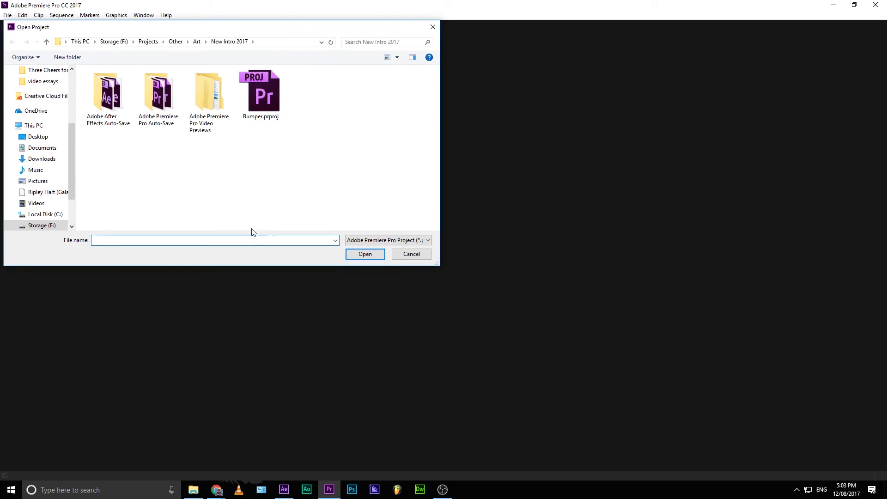
{"action": "left_click", "coordinate": [197, 42]}
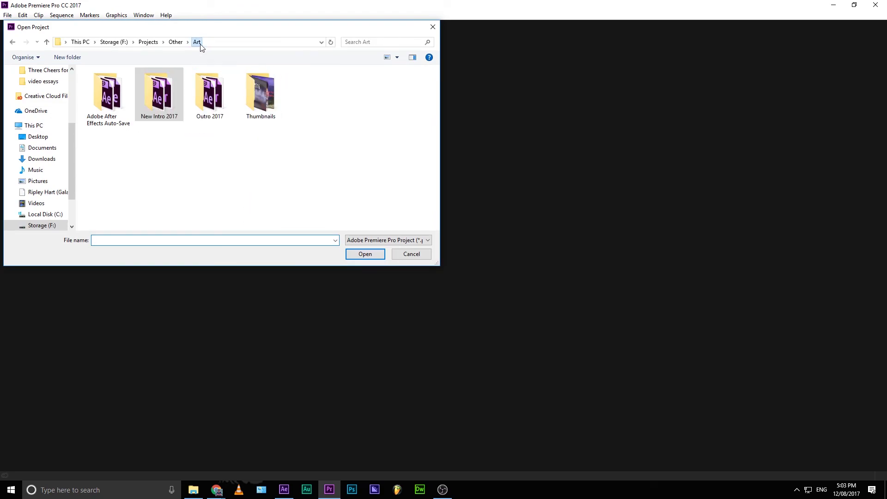
{"action": "left_click", "coordinate": [175, 42]}
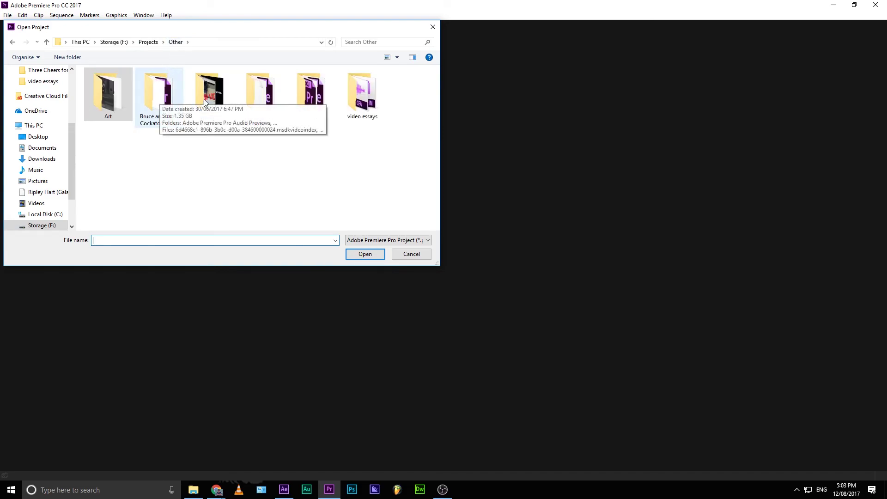
{"action": "double_click", "coordinate": [368, 104]}
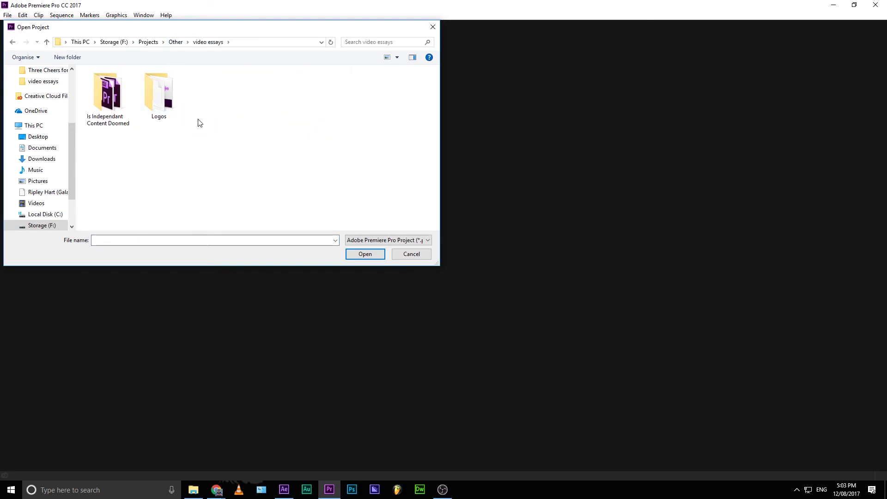
{"action": "double_click", "coordinate": [118, 109]}
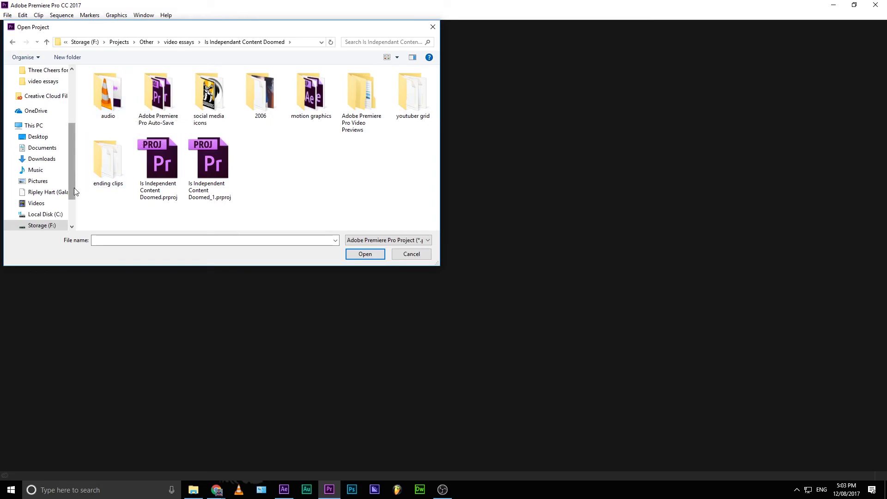
- Switch to the YouTube live chat pop-out in Chrome and place it beside the Open Project dialog
{"action": "left_click", "coordinate": [217, 489]}
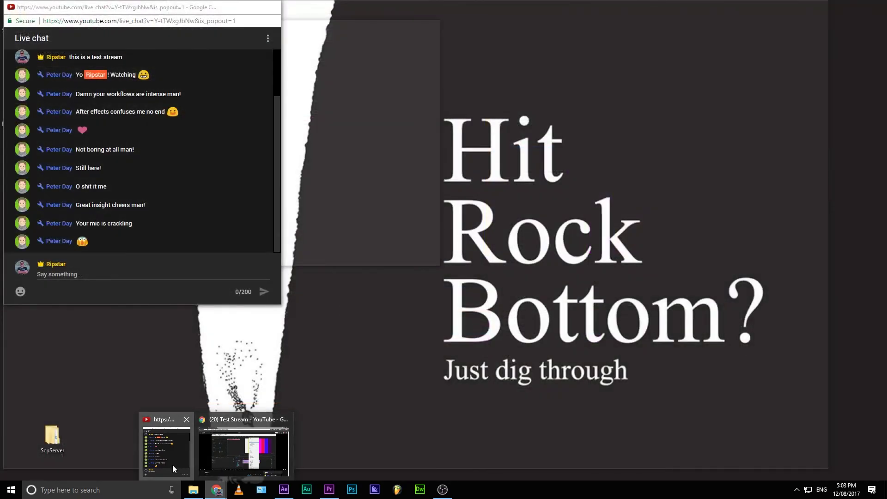
{"action": "left_click", "coordinate": [173, 465]}
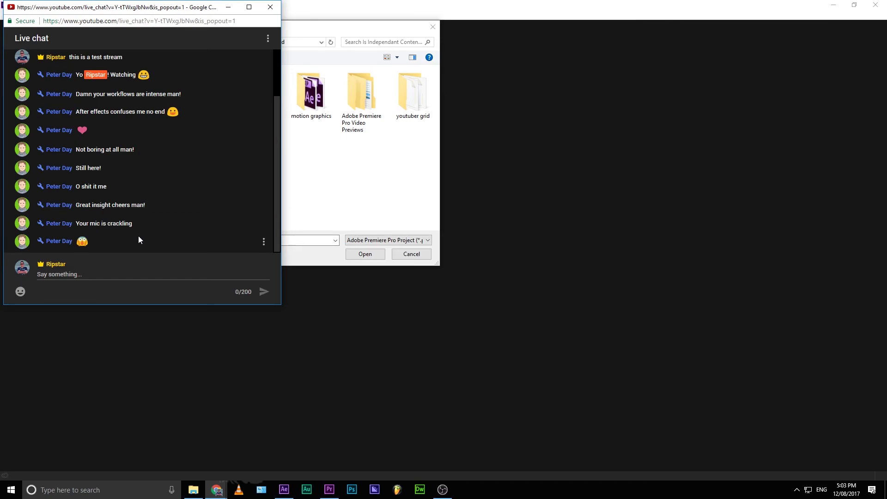
{"action": "left_click", "coordinate": [71, 274]}
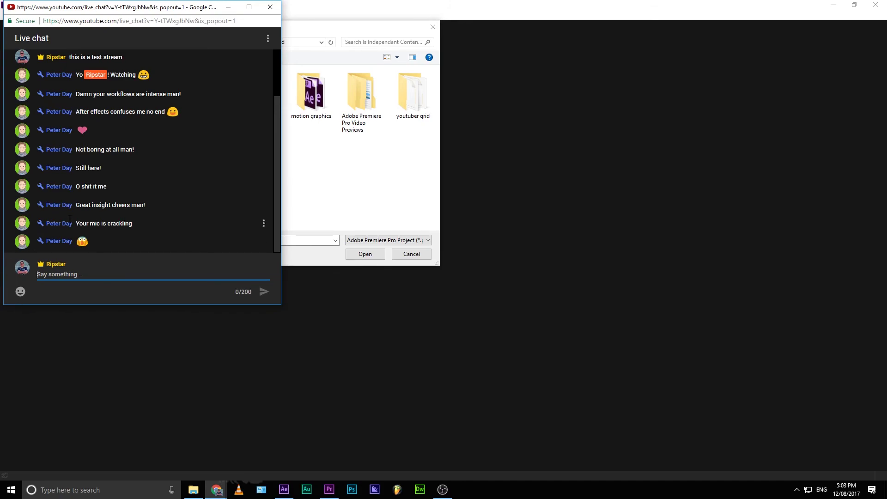
{"action": "left_click_drag", "start_coordinate": [105, 13], "coordinate": [550, 141]}
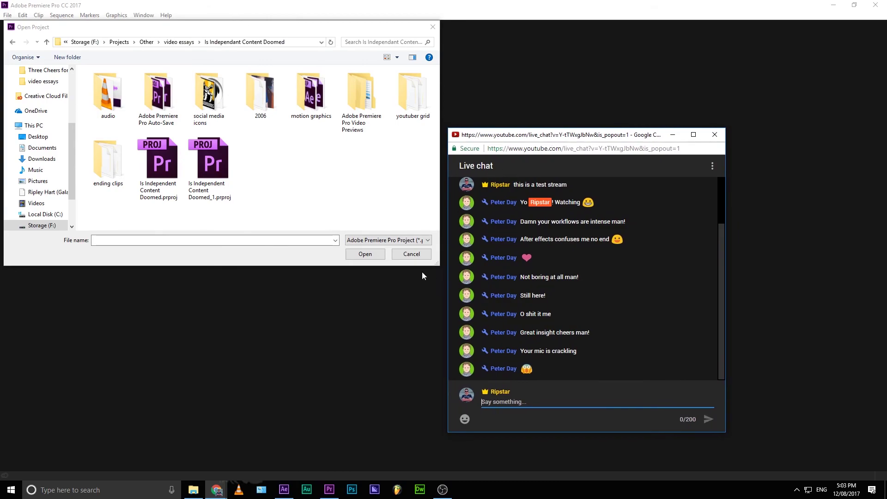
- Cancel opening a project and close Premiere Pro
{"action": "left_click", "coordinate": [410, 255]}
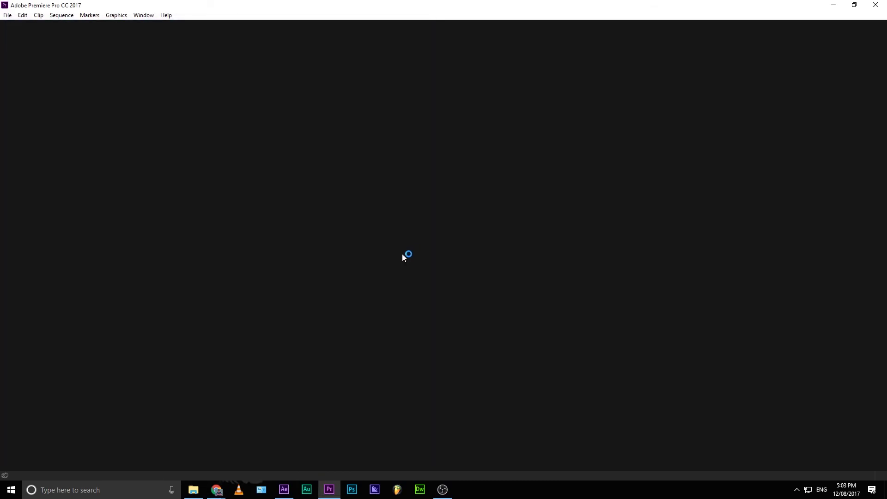
{"action": "left_click", "coordinate": [875, 5]}
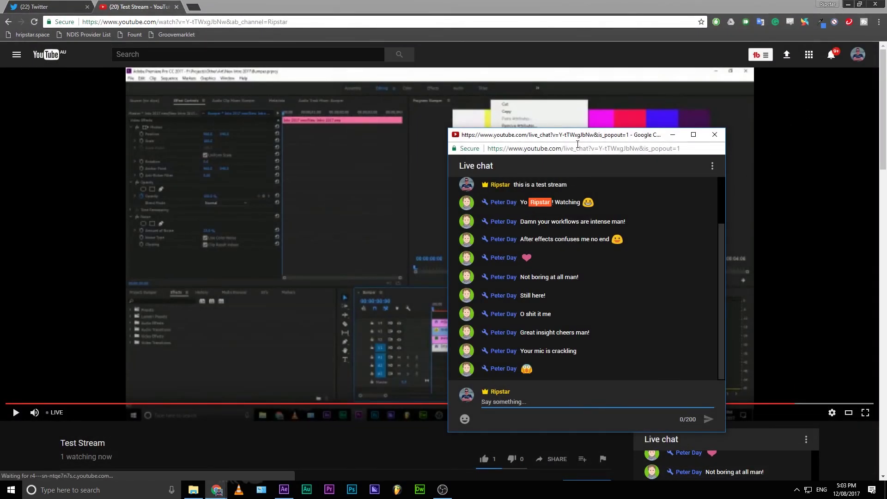
- Move the live chat window away from the Test Stream video and view the stream's details below the player
{"action": "left_click_drag", "start_coordinate": [592, 139], "coordinate": [673, 121]}
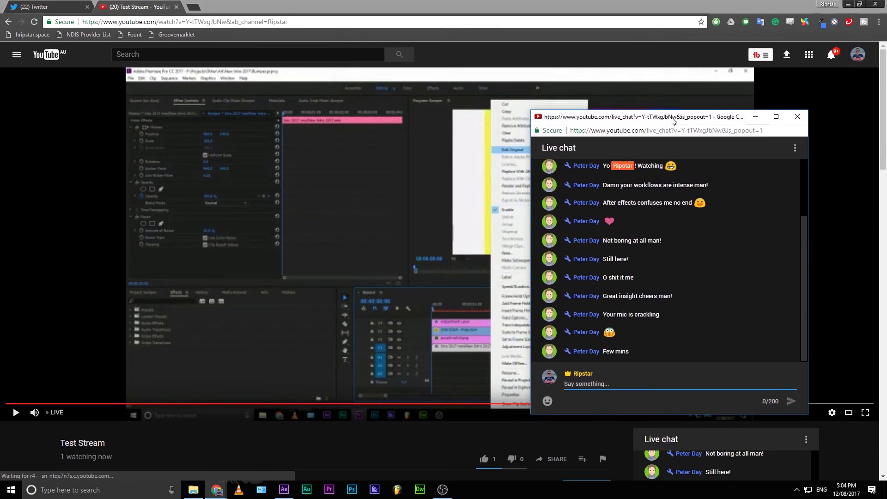
{"action": "scroll", "coordinate": [429, 207], "scroll_direction": "down", "scroll_amount": 4}
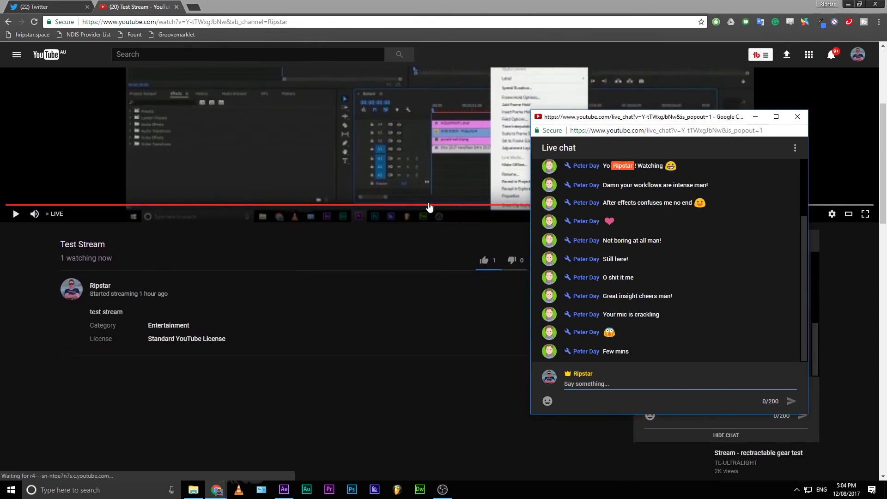
- Switch to OBS to check the live stream's status and audio levels, and return to the Test Stream page in Chrome
{"action": "scroll", "coordinate": [429, 207], "scroll_direction": "down", "scroll_amount": 1}
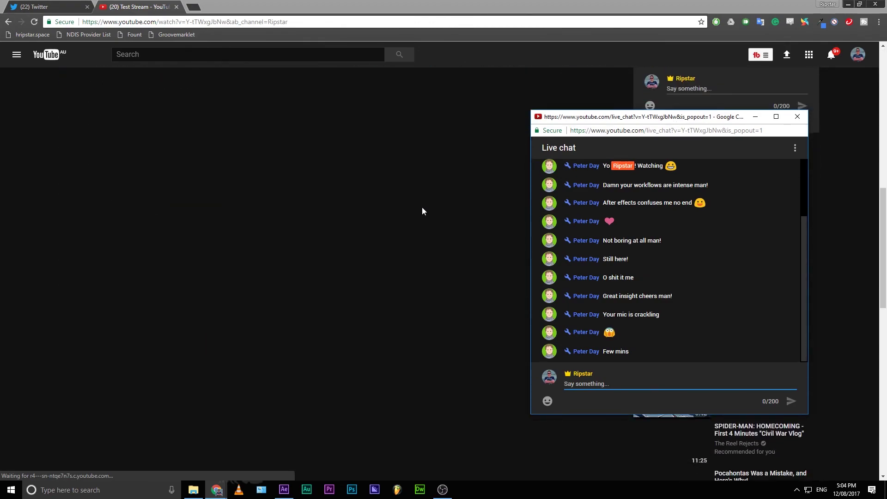
{"action": "scroll", "coordinate": [422, 206], "scroll_direction": "up", "scroll_amount": 2}
{"action": "scroll", "coordinate": [423, 205], "scroll_direction": "up", "scroll_amount": 2}
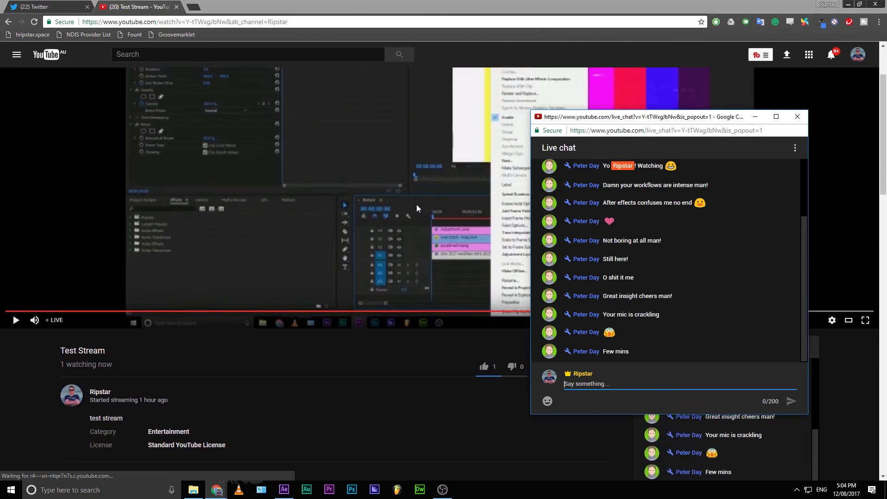
{"action": "left_click", "coordinate": [441, 492]}
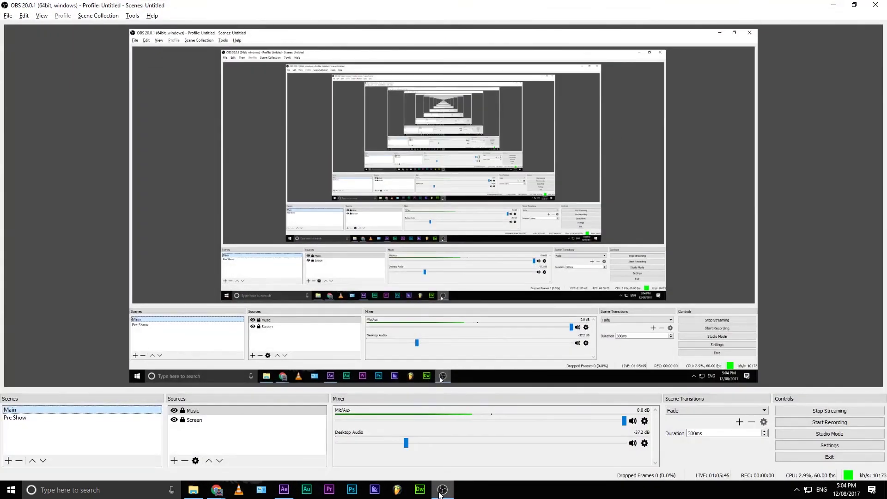
{"action": "left_click", "coordinate": [471, 489]}
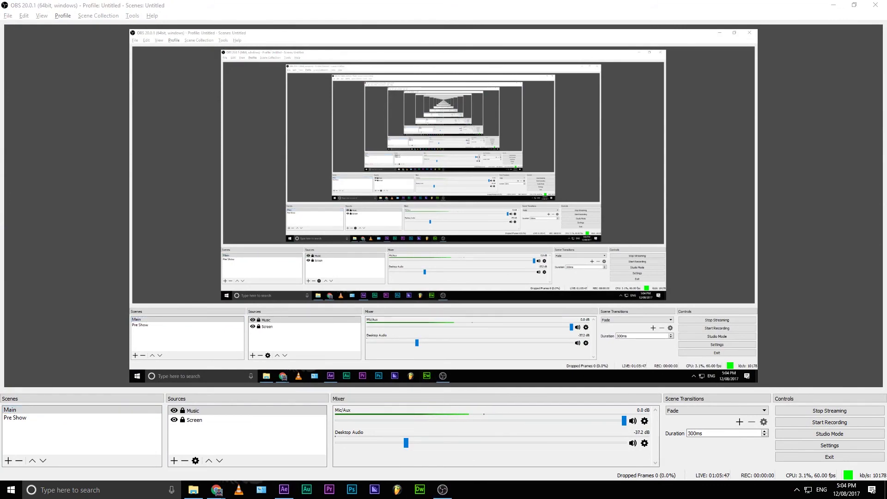
{"action": "left_click", "coordinate": [441, 490]}
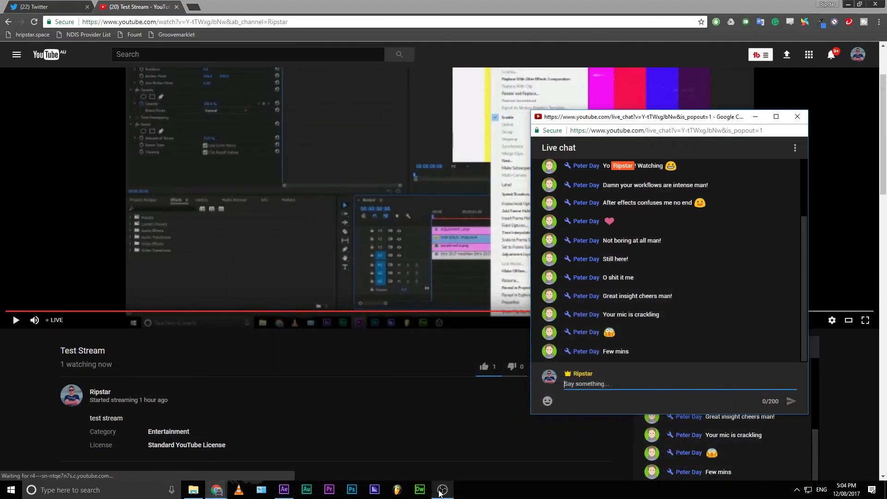
{"action": "scroll", "coordinate": [393, 416], "scroll_direction": "down", "scroll_amount": 6}
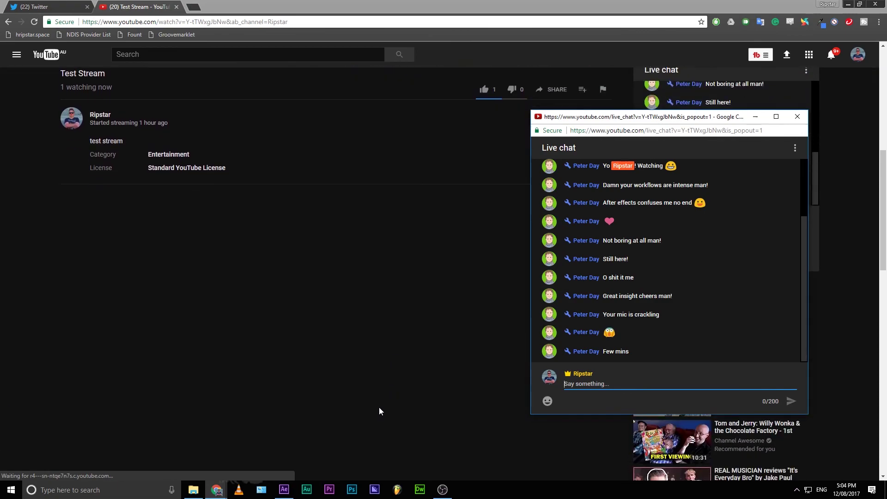
{"action": "scroll", "coordinate": [374, 406], "scroll_direction": "up", "scroll_amount": 1}
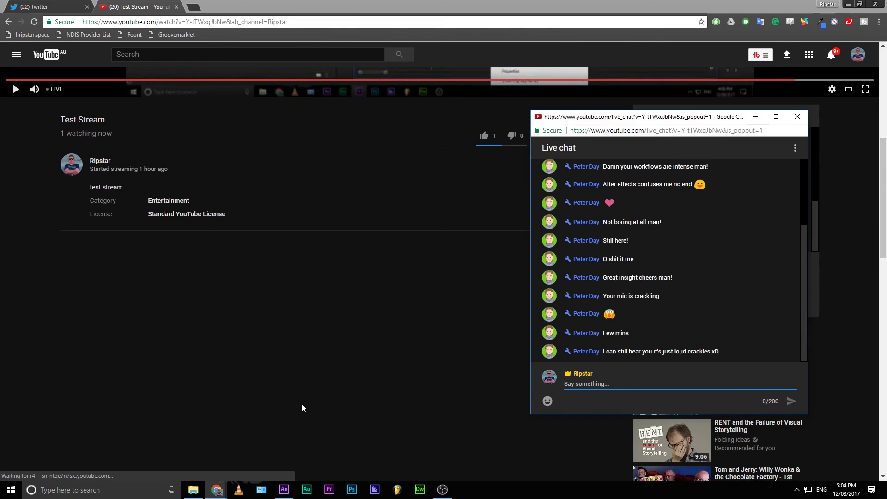
{"action": "scroll", "coordinate": [268, 422], "scroll_direction": "up", "scroll_amount": 3}
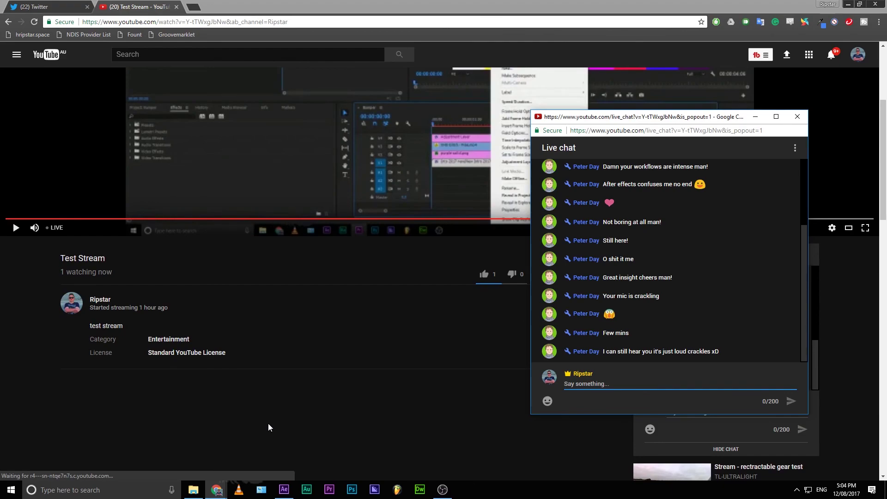
{"action": "scroll", "coordinate": [268, 422], "scroll_direction": "down", "scroll_amount": 8}
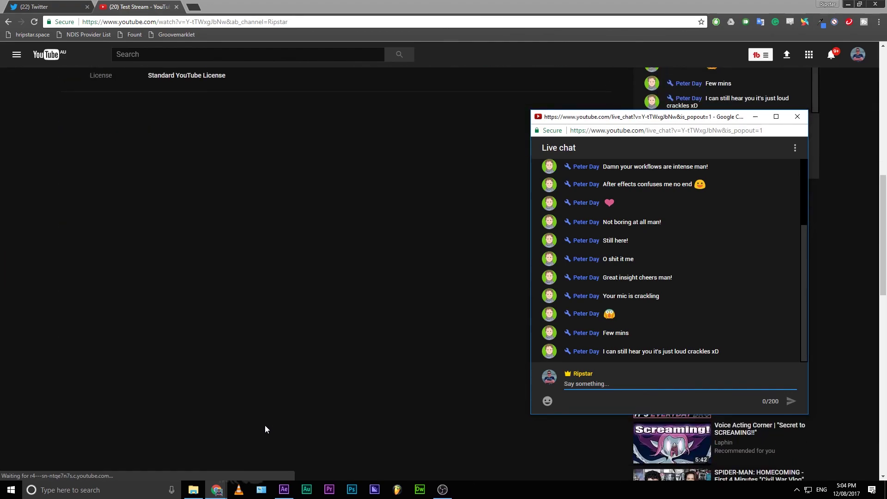
{"action": "scroll", "coordinate": [248, 431], "scroll_direction": "up", "scroll_amount": 7}
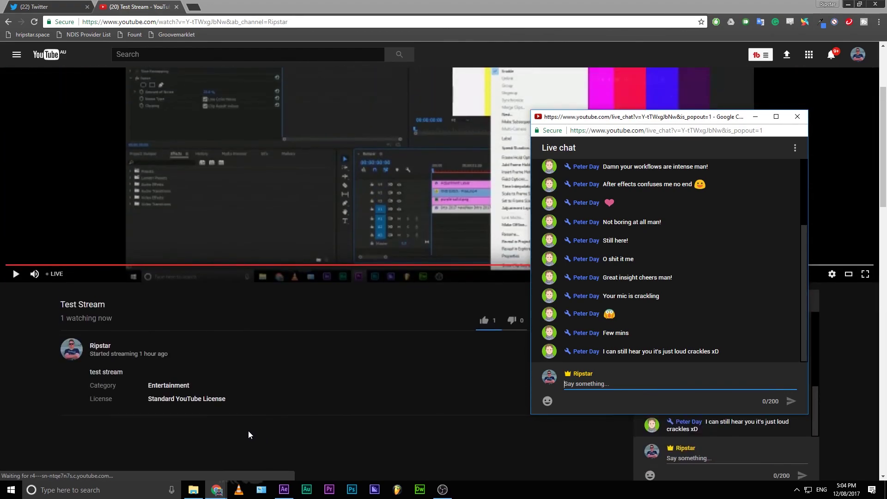
{"action": "scroll", "coordinate": [237, 443], "scroll_direction": "up", "scroll_amount": 3}
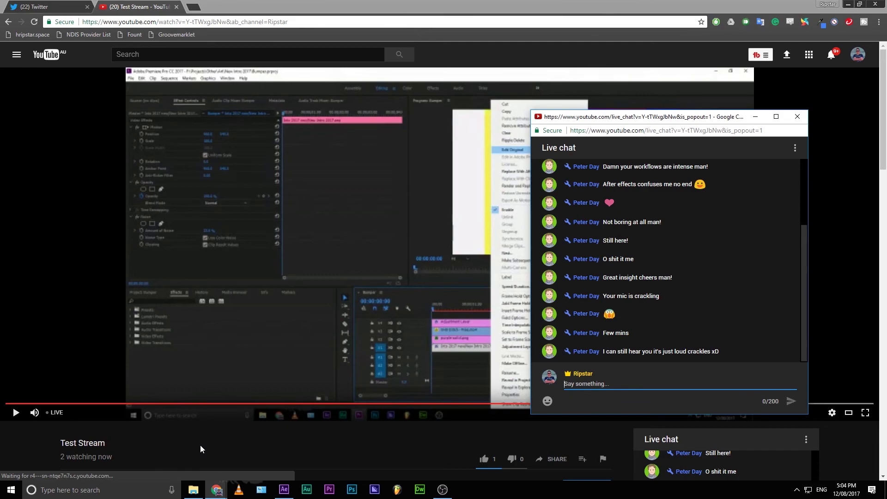
{"action": "scroll", "coordinate": [255, 360], "scroll_direction": "down", "scroll_amount": 8}
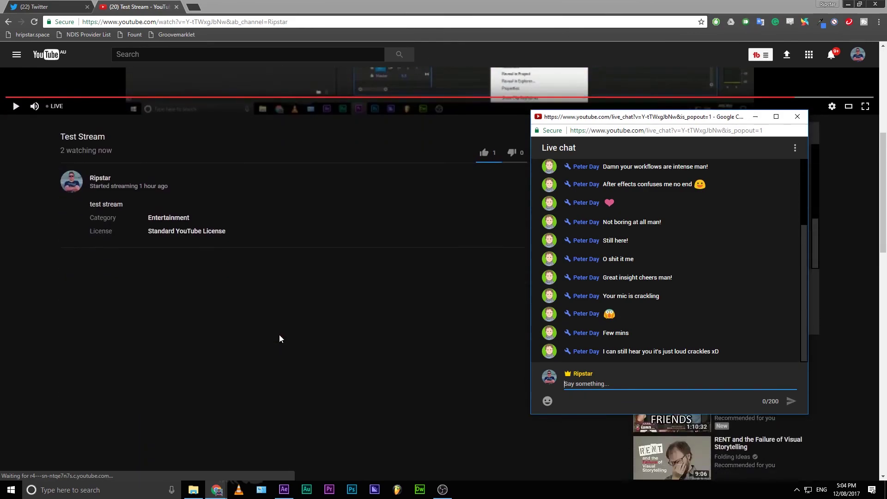
{"action": "scroll", "coordinate": [254, 361], "scroll_direction": "up", "scroll_amount": 8}
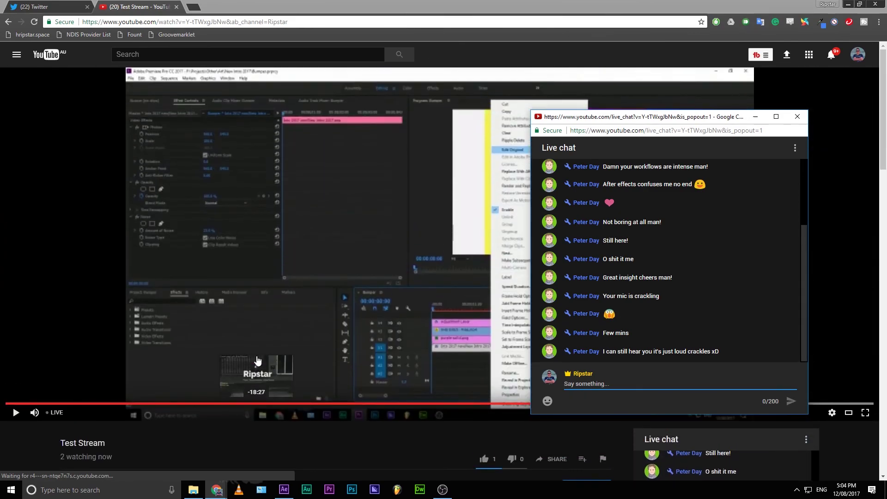
{"action": "scroll", "coordinate": [248, 370], "scroll_direction": "down", "scroll_amount": 8}
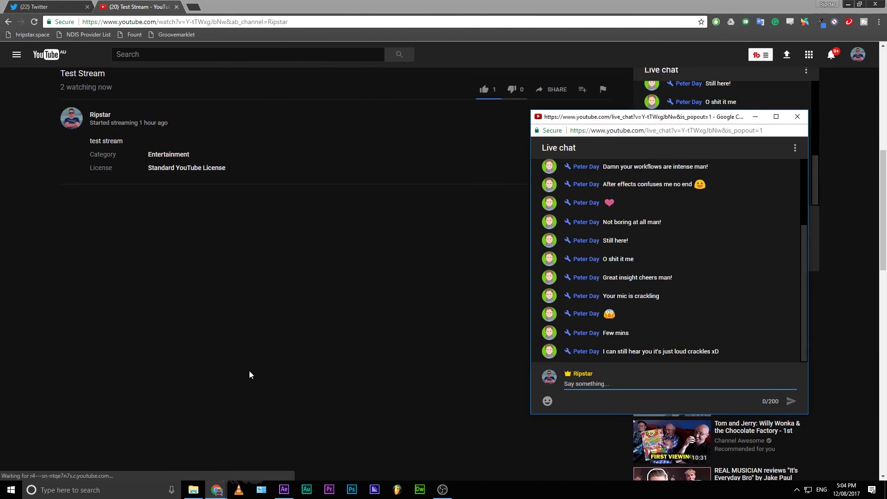
{"action": "scroll", "coordinate": [248, 371], "scroll_direction": "up", "scroll_amount": 5}
{"action": "scroll", "coordinate": [248, 370], "scroll_direction": "down", "scroll_amount": 5}
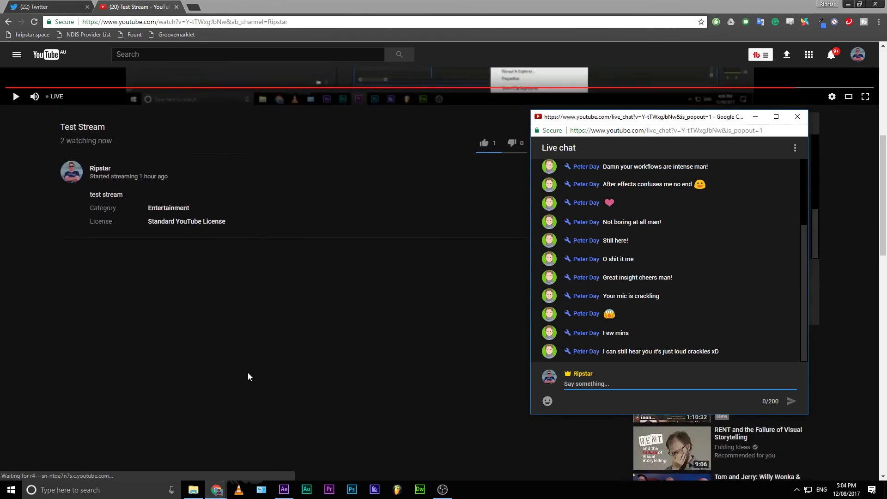
{"action": "scroll", "coordinate": [248, 372], "scroll_direction": "up", "scroll_amount": 5}
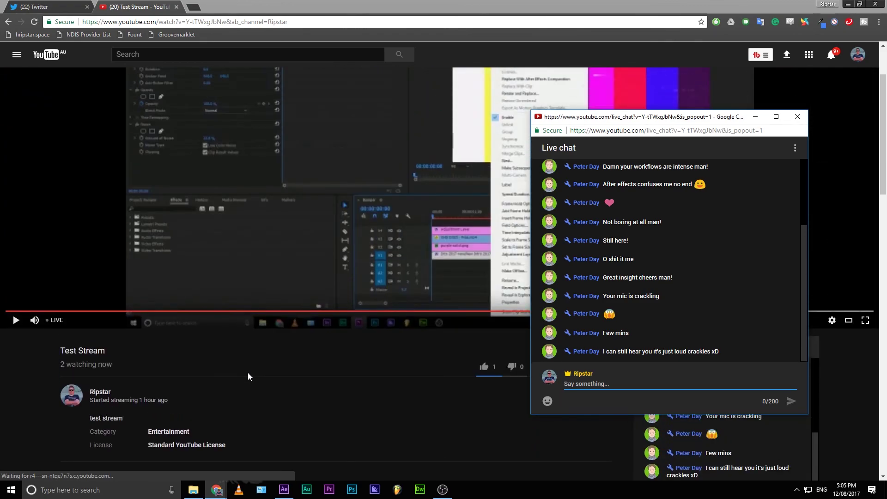
{"action": "scroll", "coordinate": [279, 337], "scroll_direction": "down", "scroll_amount": 4}
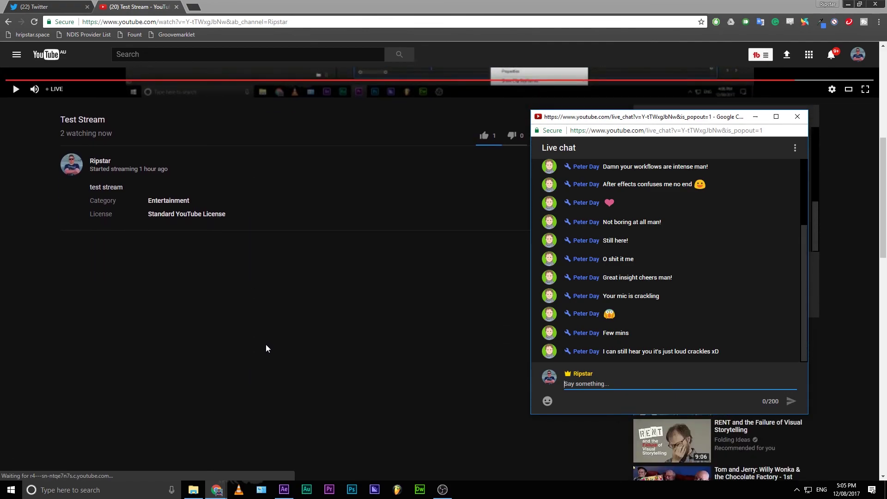
{"action": "scroll", "coordinate": [265, 344], "scroll_direction": "up", "scroll_amount": 5}
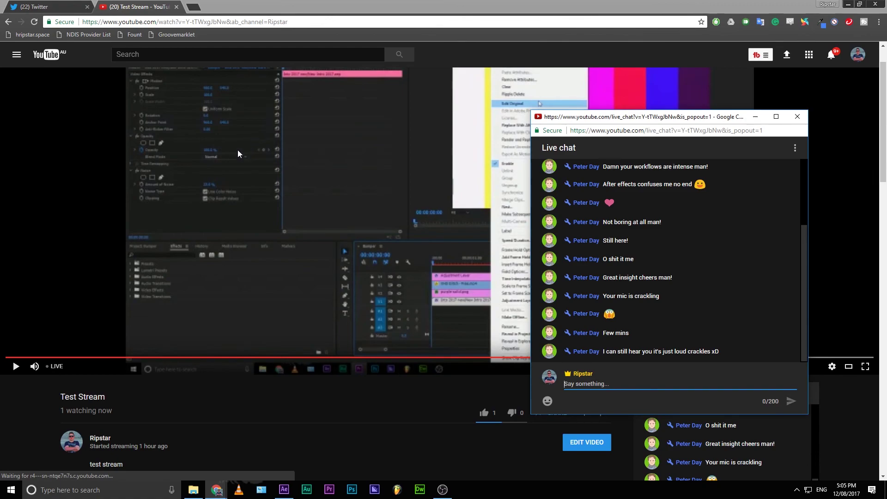
{"action": "scroll", "coordinate": [238, 150], "scroll_direction": "down", "scroll_amount": 1}
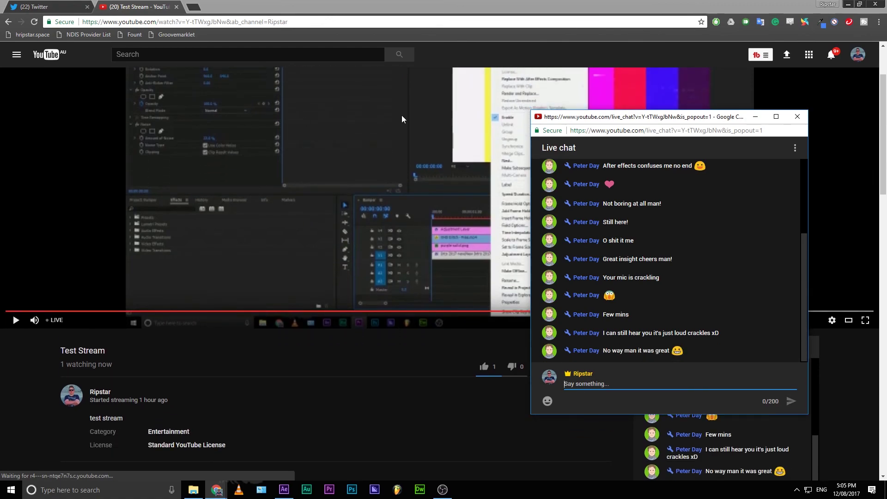
{"action": "scroll", "coordinate": [426, 127], "scroll_direction": "up", "scroll_amount": 1}
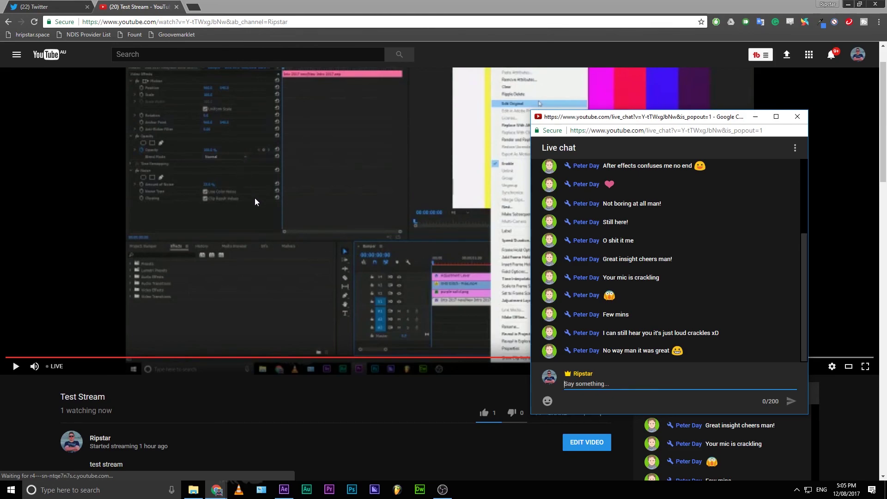
{"action": "scroll", "coordinate": [254, 198], "scroll_direction": "down", "scroll_amount": 9}
{"action": "scroll", "coordinate": [250, 202], "scroll_direction": "up", "scroll_amount": 7}
{"action": "scroll", "coordinate": [250, 201], "scroll_direction": "up", "scroll_amount": 2}
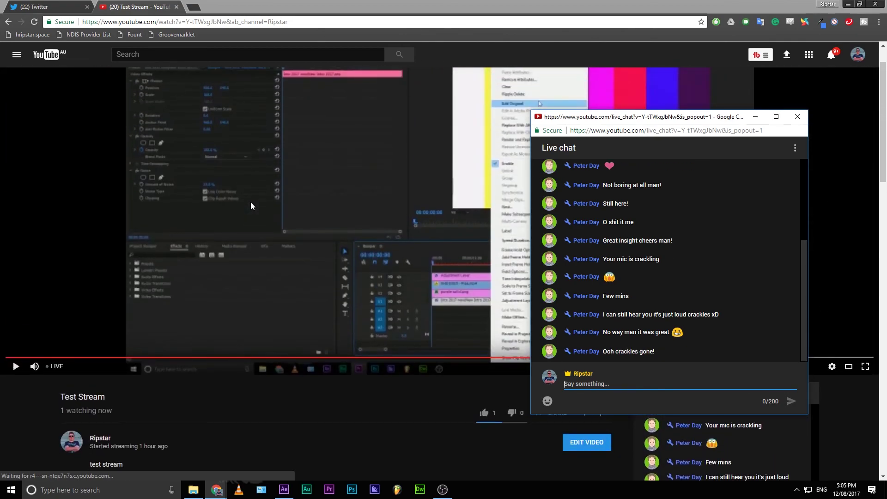
{"action": "scroll", "coordinate": [251, 202], "scroll_direction": "down", "scroll_amount": 2}
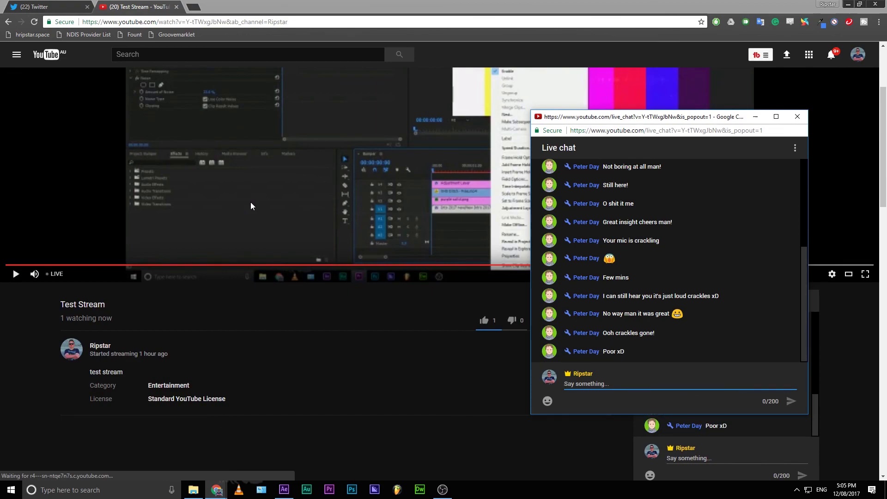
{"action": "scroll", "coordinate": [251, 201], "scroll_direction": "down", "scroll_amount": 7}
{"action": "scroll", "coordinate": [250, 203], "scroll_direction": "up", "scroll_amount": 10}
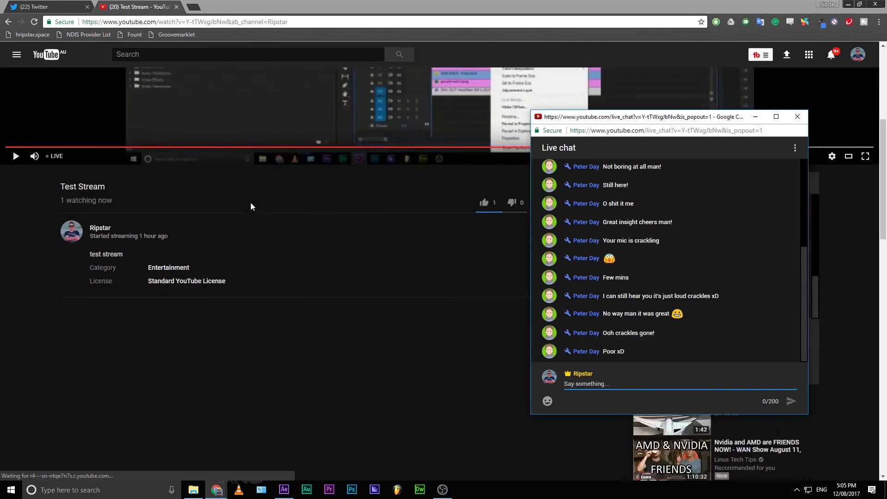
{"action": "scroll", "coordinate": [247, 204], "scroll_direction": "up", "scroll_amount": 1}
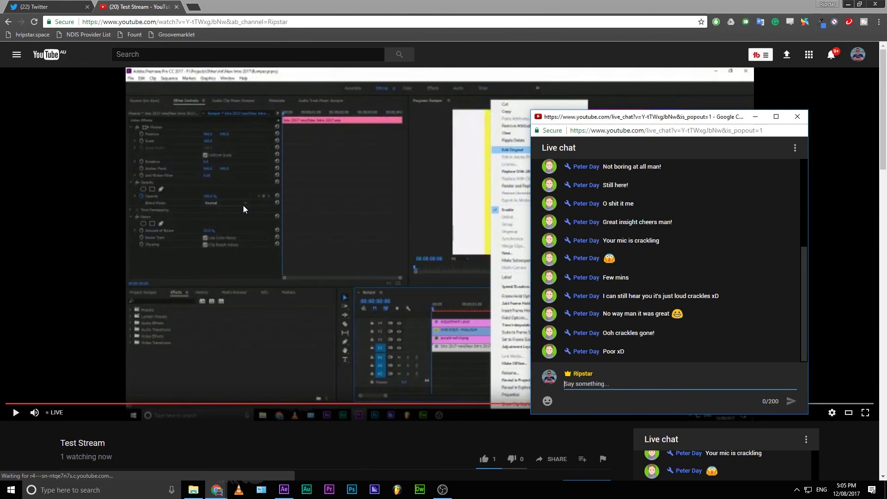
{"action": "scroll", "coordinate": [243, 210], "scroll_direction": "down", "scroll_amount": 4}
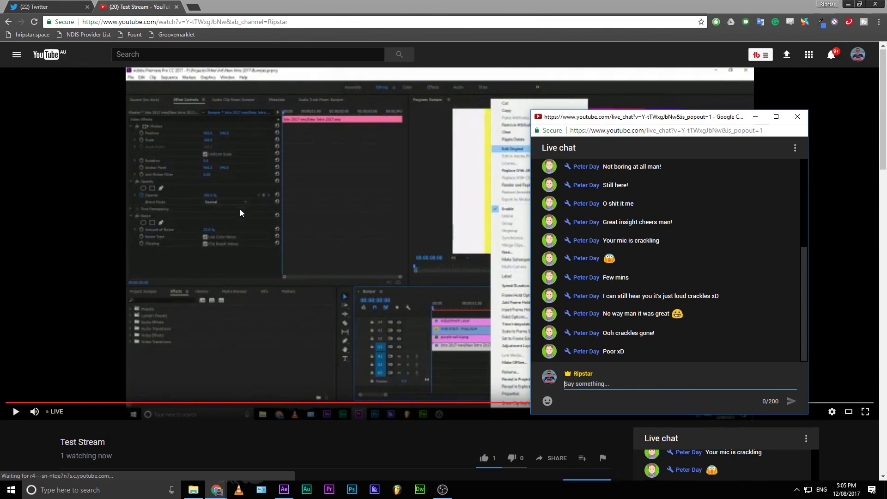
{"action": "scroll", "coordinate": [240, 211], "scroll_direction": "down", "scroll_amount": 5}
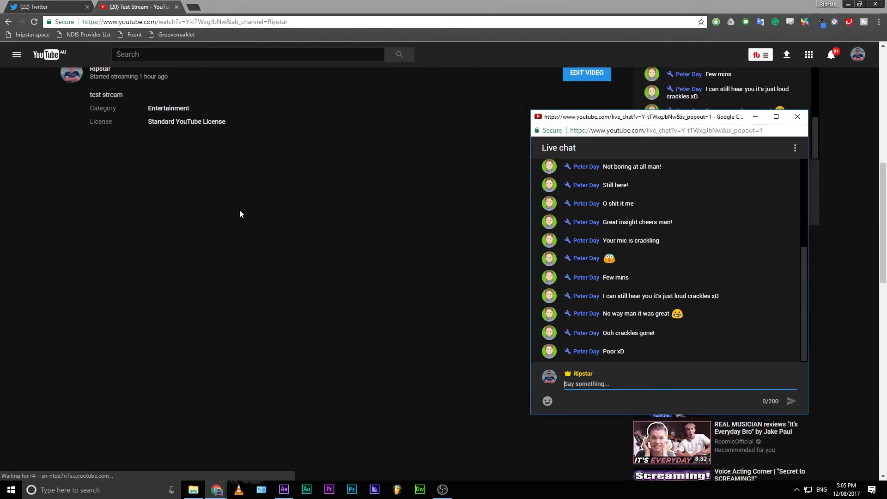
{"action": "scroll", "coordinate": [310, 199], "scroll_direction": "up", "scroll_amount": 9}
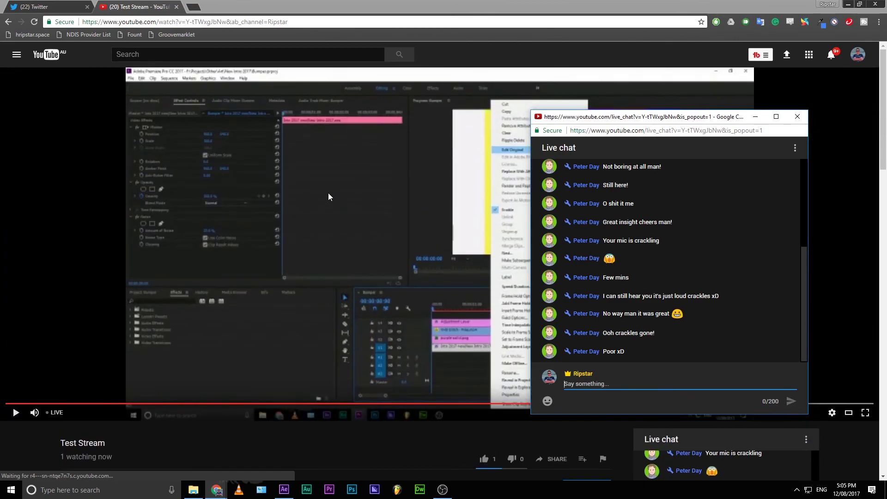
{"action": "scroll", "coordinate": [326, 194], "scroll_direction": "down", "scroll_amount": 8}
{"action": "scroll", "coordinate": [316, 199], "scroll_direction": "down", "scroll_amount": 3}
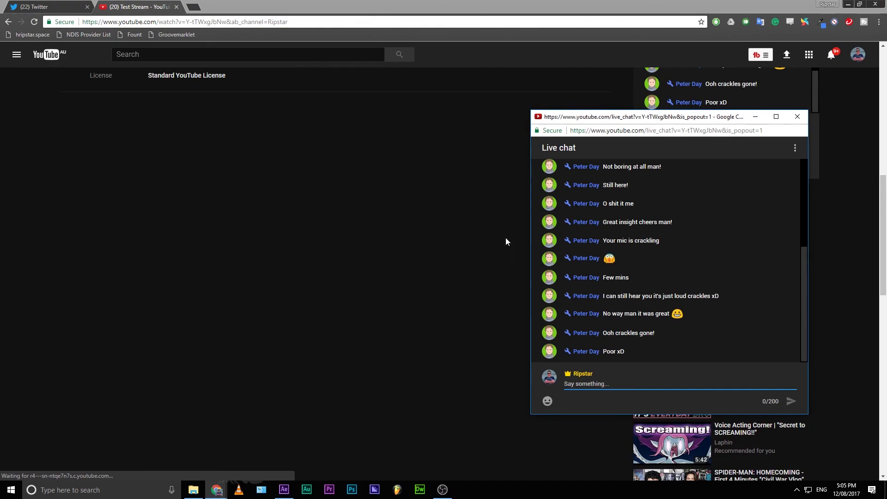
- Move the live chat window clear of the recommended videos and look through that list
{"action": "left_click_drag", "start_coordinate": [601, 121], "coordinate": [344, 140]}
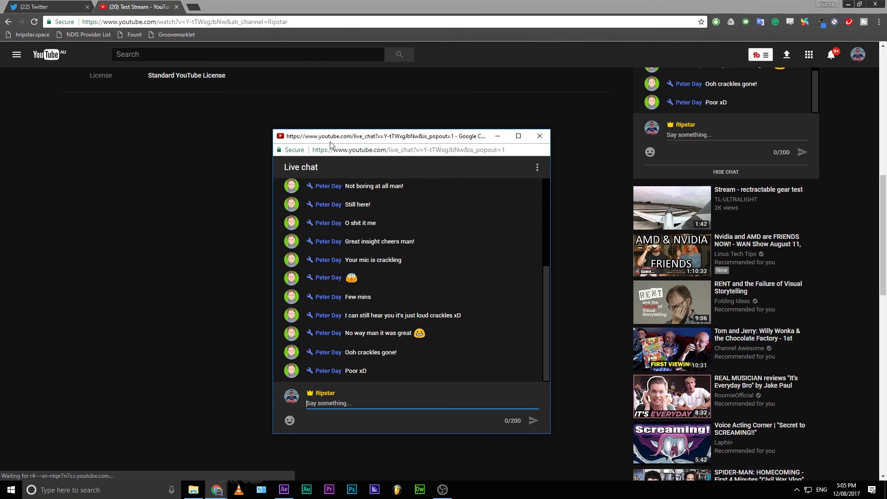
{"action": "left_click_drag", "start_coordinate": [326, 141], "coordinate": [392, 132]}
{"action": "scroll", "coordinate": [821, 295], "scroll_direction": "down", "scroll_amount": 6}
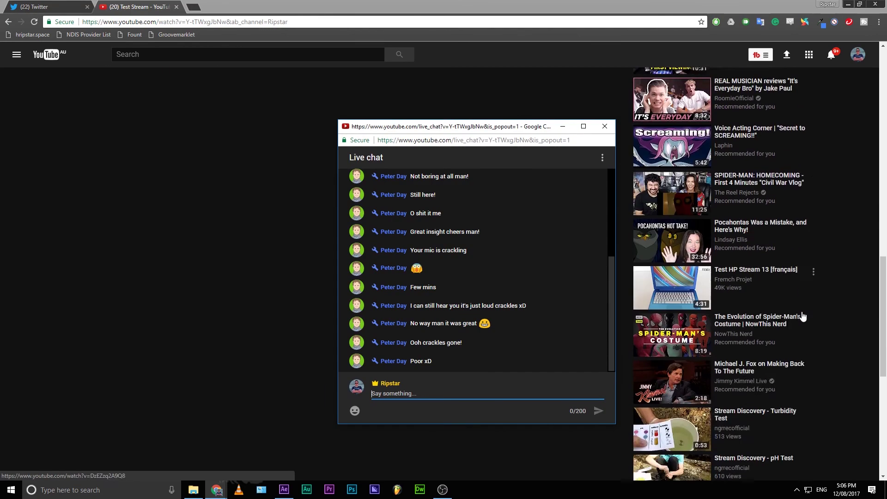
{"action": "scroll", "coordinate": [810, 267], "scroll_direction": "up", "scroll_amount": 6}
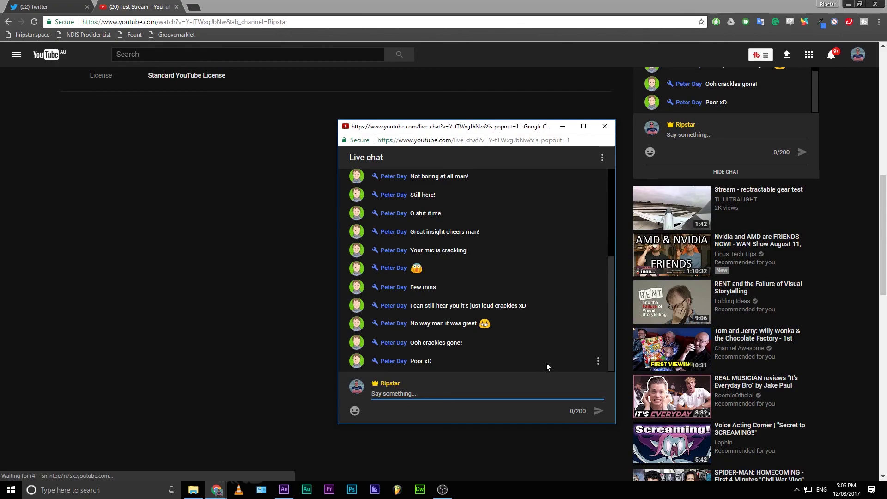
- Review the earlier messages in the live chat pop-out and reposition its window over the Test Stream page
{"action": "scroll", "coordinate": [482, 307], "scroll_direction": "up", "scroll_amount": 5}
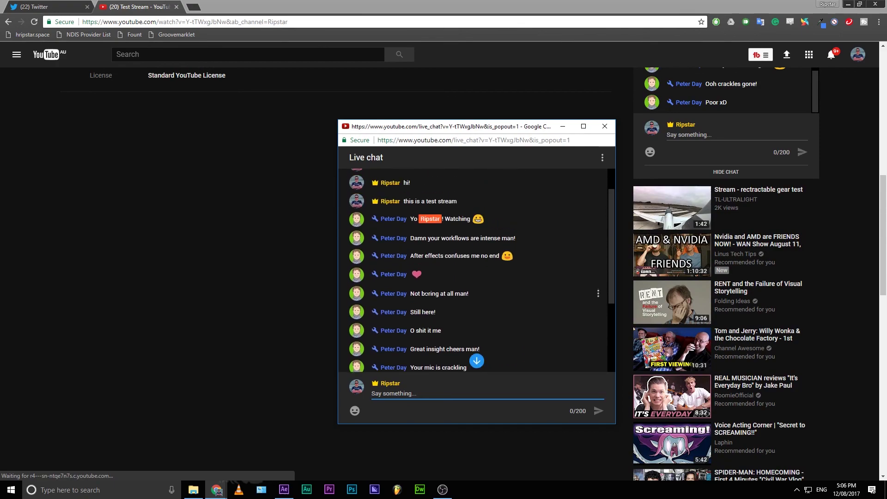
{"action": "scroll", "coordinate": [482, 295], "scroll_direction": "down", "scroll_amount": 5}
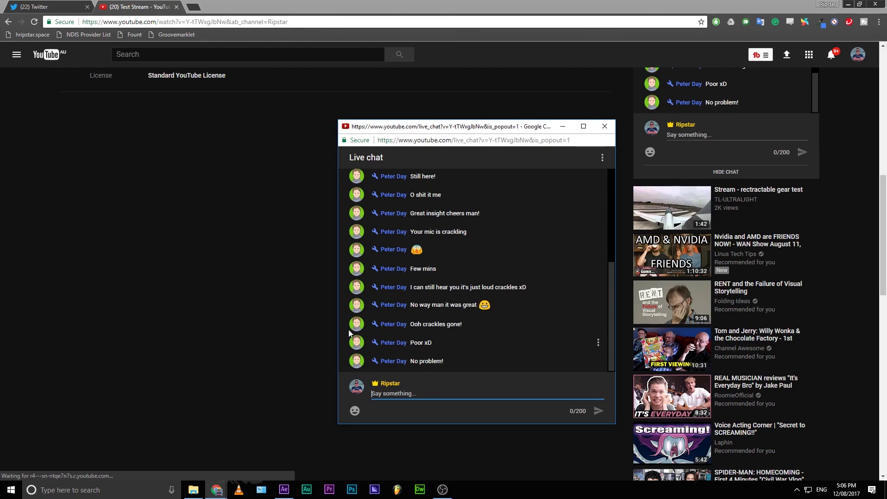
{"action": "left_click_drag", "start_coordinate": [408, 130], "coordinate": [348, 92]}
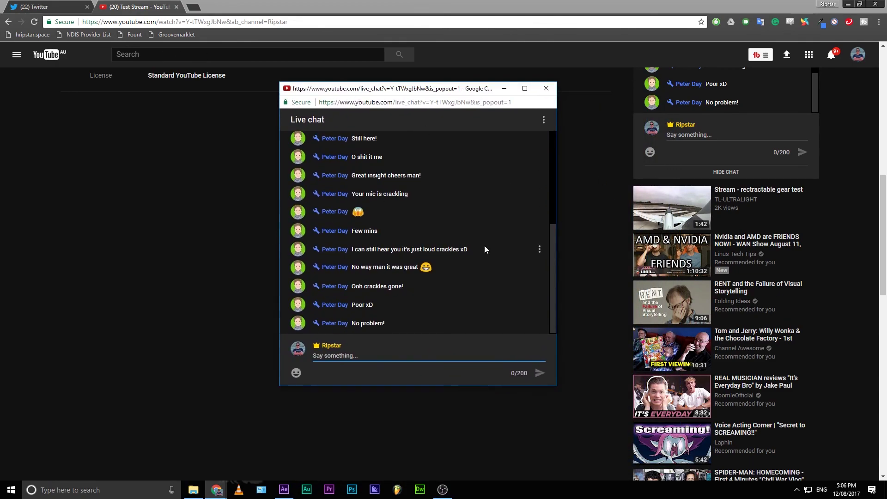
{"action": "scroll", "coordinate": [578, 249], "scroll_direction": "up", "scroll_amount": 5}
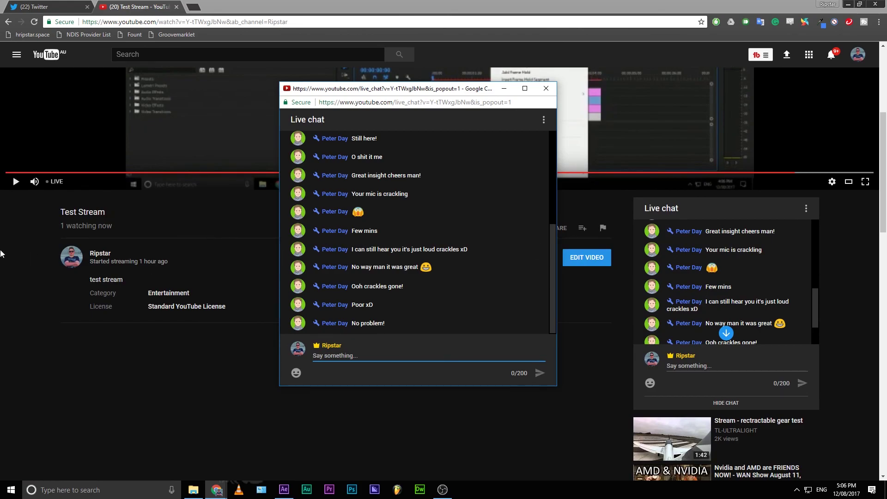
- Look through the Test Stream page's details and recommended videos, and return to the video player
{"action": "scroll", "coordinate": [21, 251], "scroll_direction": "down", "scroll_amount": 7}
{"action": "middle_click", "coordinate": [19, 249]}
{"action": "scroll", "coordinate": [19, 248], "scroll_direction": "up", "scroll_amount": 8}
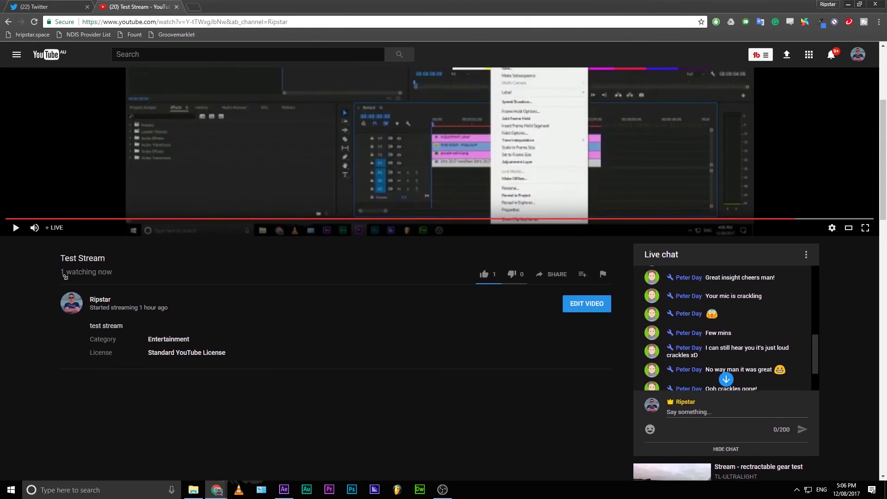
{"action": "scroll", "coordinate": [369, 362], "scroll_direction": "up", "scroll_amount": 8}
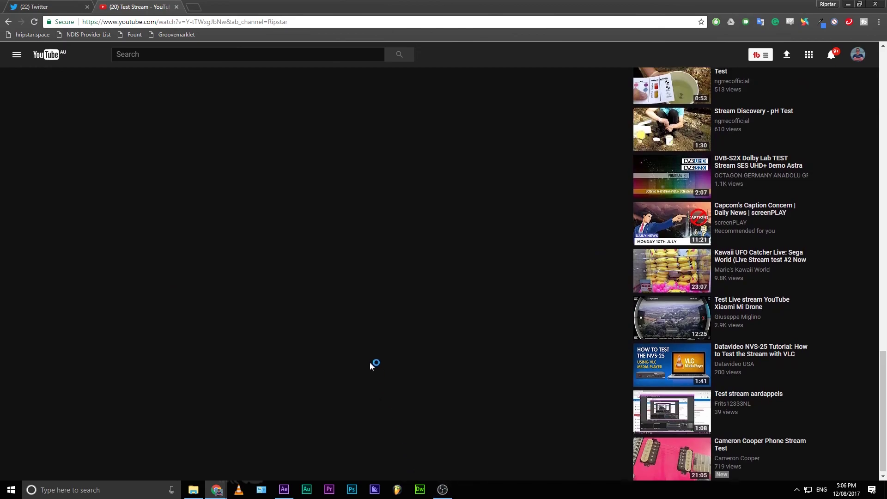
{"action": "scroll", "coordinate": [422, 353], "scroll_direction": "up", "scroll_amount": 10}
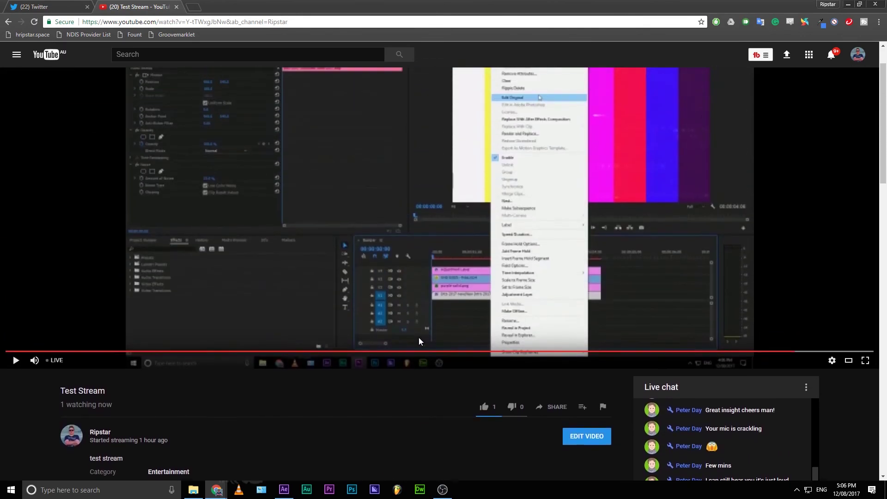
- Bring the live chat pop-out back in front of the Test Stream page to check its messages, and switch to OBS
{"action": "left_click", "coordinate": [442, 489]}
{"action": "left_click", "coordinate": [442, 490]}
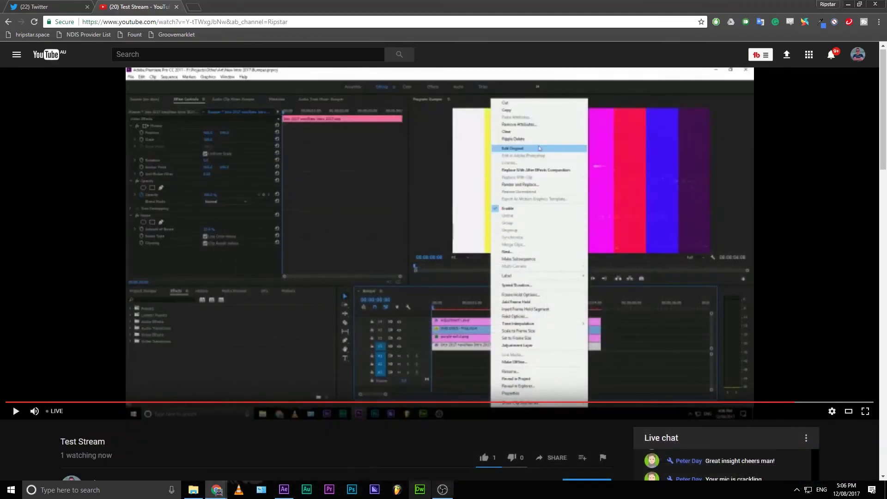
{"action": "mouse_move", "coordinate": [216, 489]}
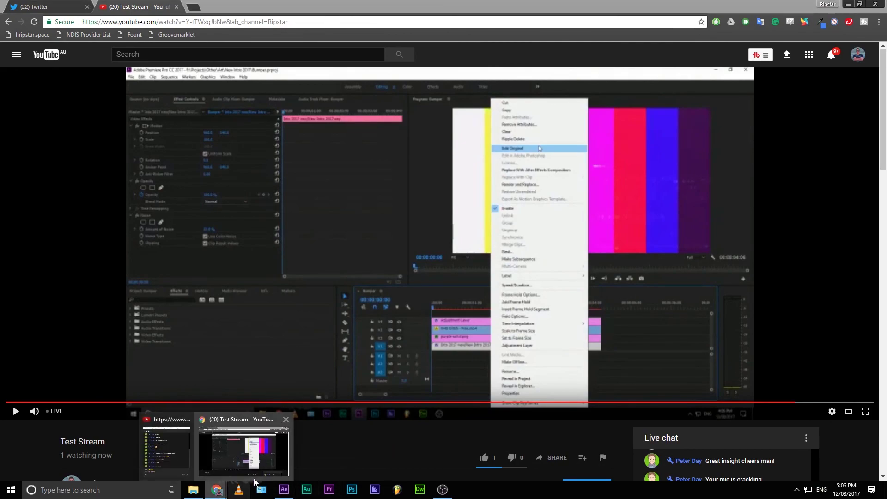
{"action": "left_click", "coordinate": [182, 457]}
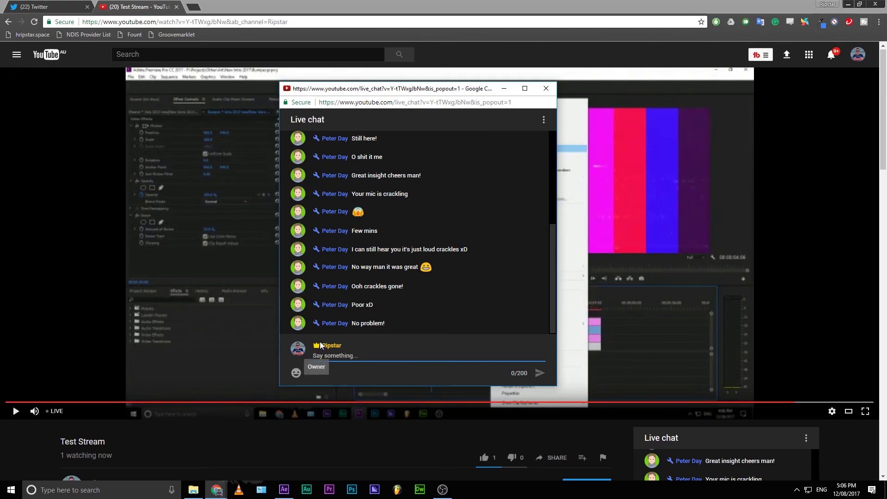
{"action": "left_click", "coordinate": [447, 492]}
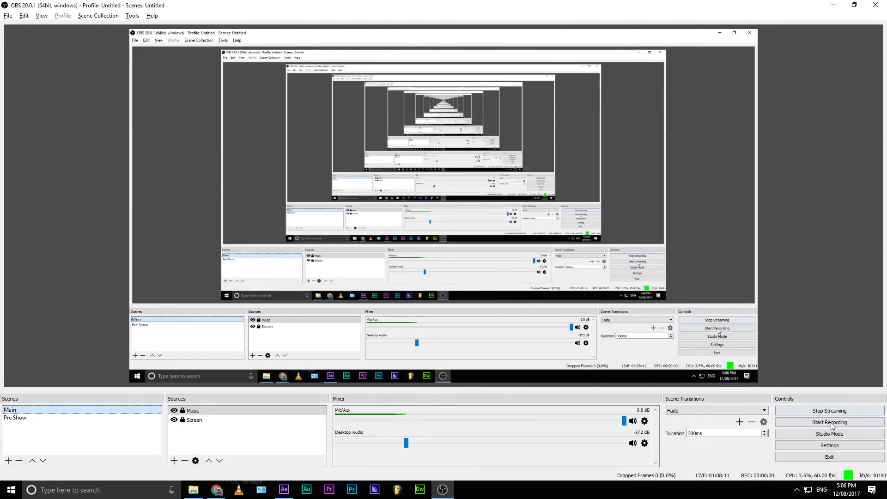